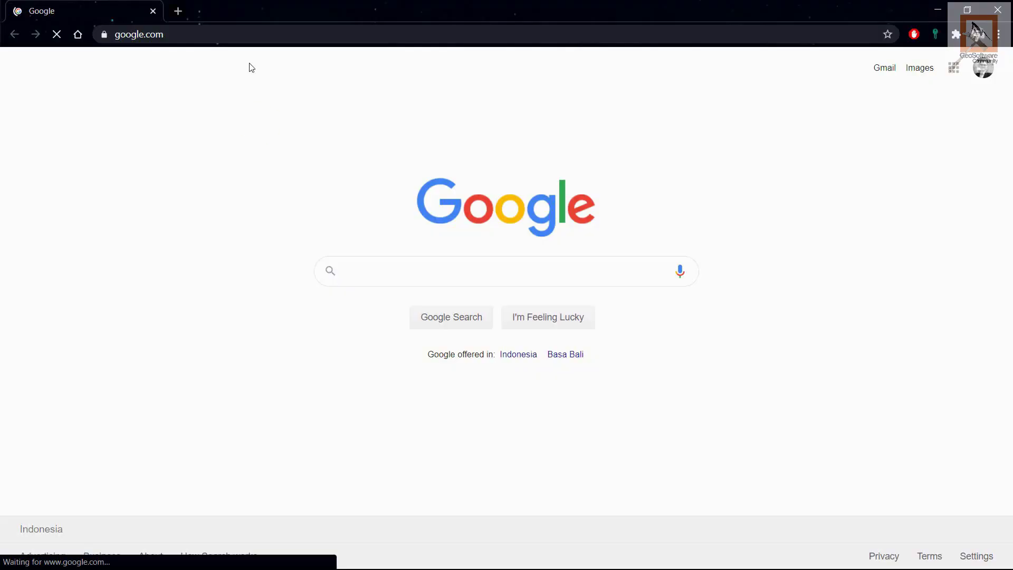
Open the copied learngis1.maps.arcgis.com link to the 06_3DScene_Layouting_Data Latihan item page in the browser.
{"action": "left_click", "coordinate": [251, 33]}
{"action": "right_click", "coordinate": [250, 32]}
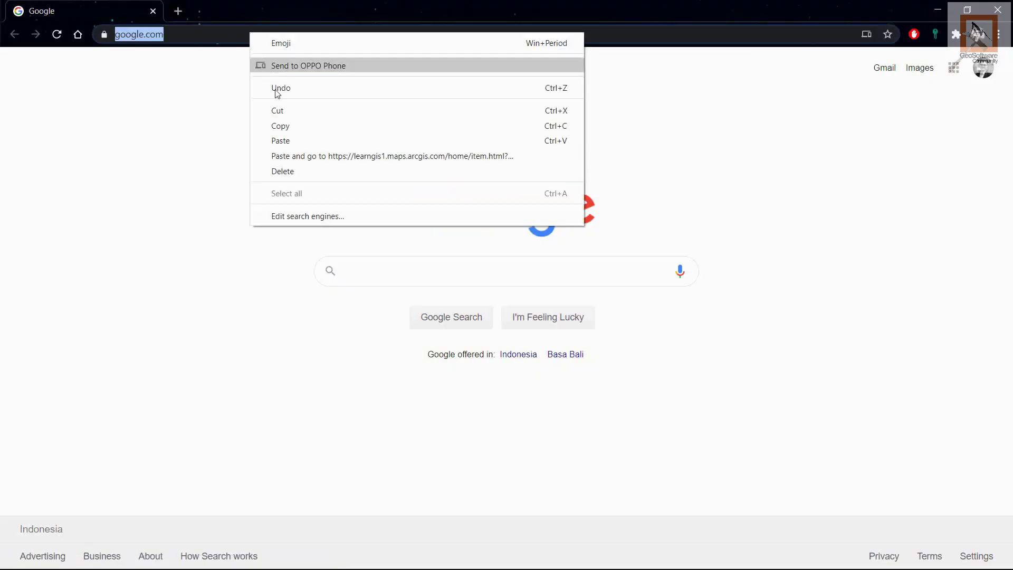
{"action": "left_click", "coordinate": [281, 141]}
{"action": "key", "text": "Return"}
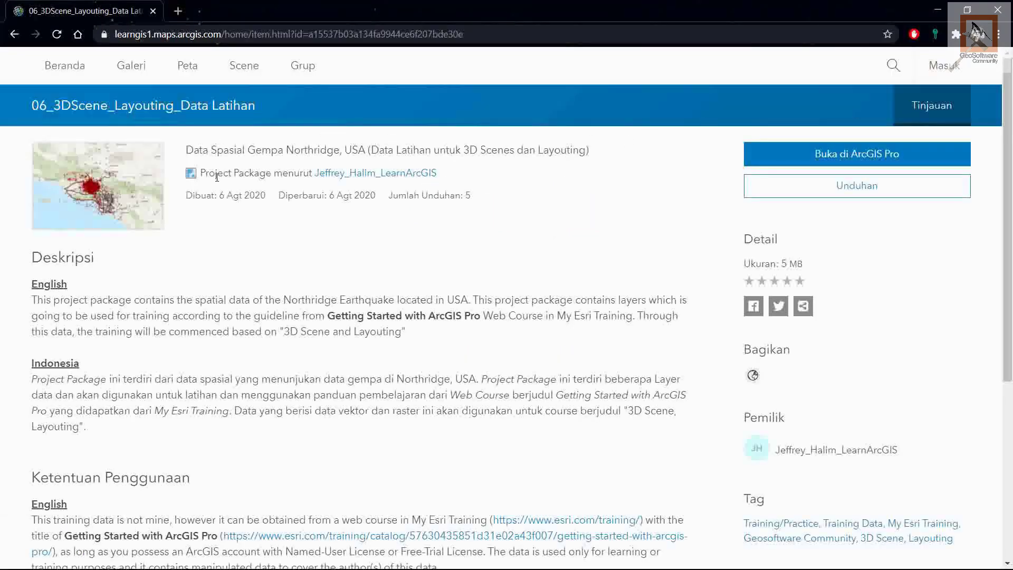
Download the 06_3DScene_Layouting_Data_Latihan project package and save it in the Geosoftware_ArcGIS folder on the Desktop.
{"action": "scroll", "coordinate": [529, 240], "scroll_direction": "down", "scroll_amount": 2}
{"action": "scroll", "coordinate": [561, 230], "scroll_direction": "up", "scroll_amount": 2}
{"action": "scroll", "coordinate": [239, 181], "scroll_direction": "down", "scroll_amount": 1}
{"action": "scroll", "coordinate": [280, 345], "scroll_direction": "up", "scroll_amount": 1}
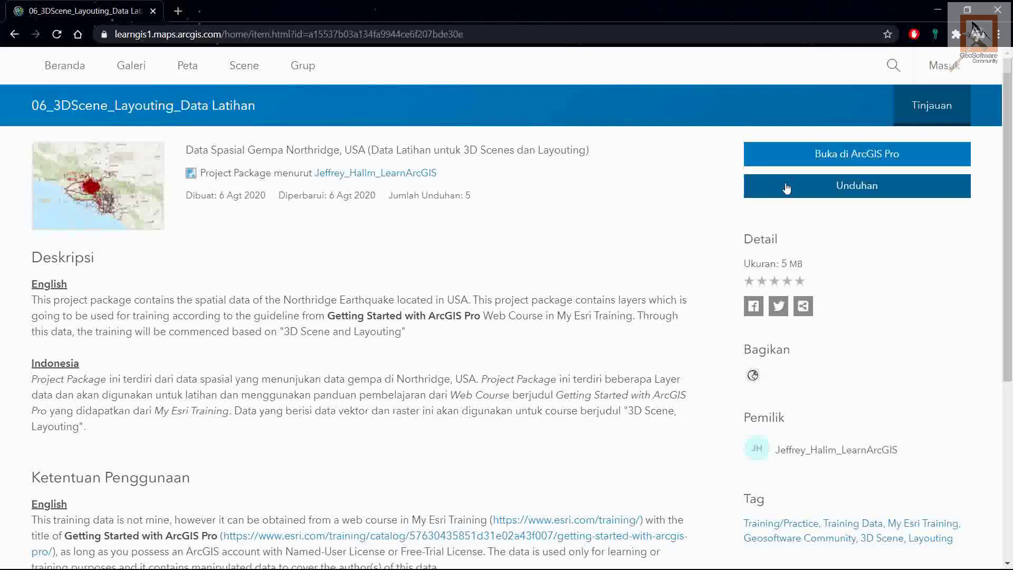
{"action": "left_click", "coordinate": [906, 196]}
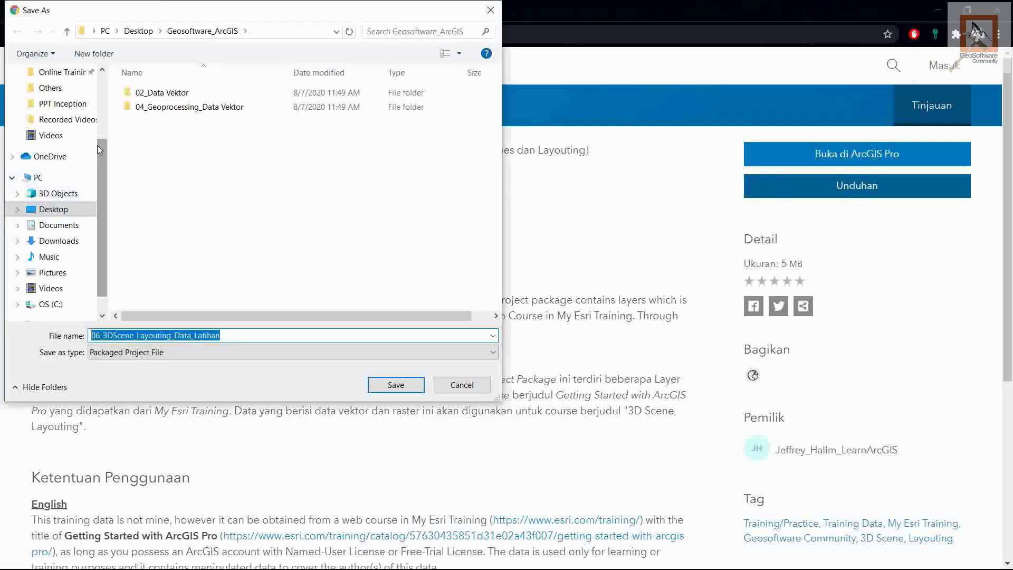
{"action": "left_click", "coordinate": [61, 213]}
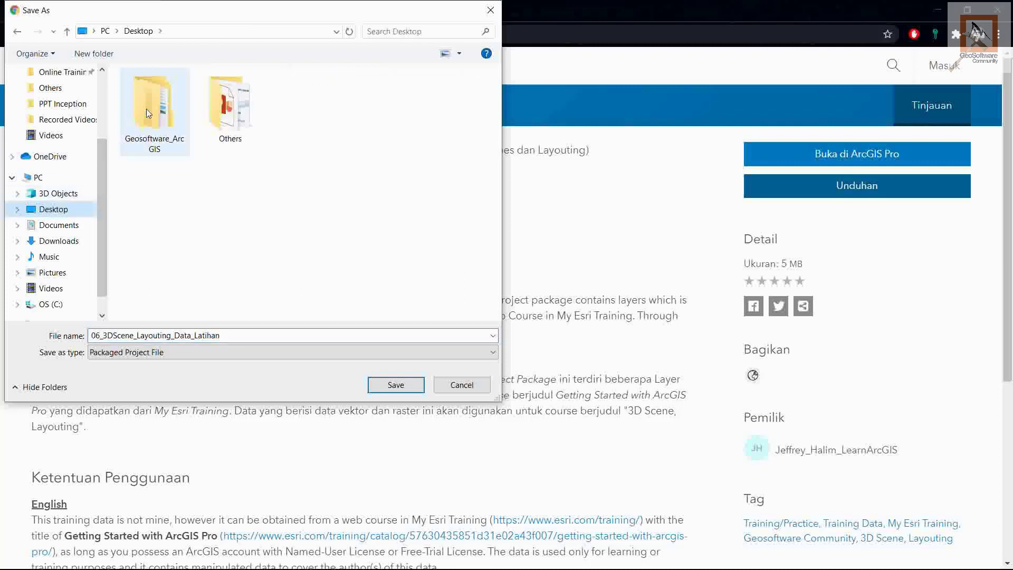
{"action": "double_click", "coordinate": [158, 113]}
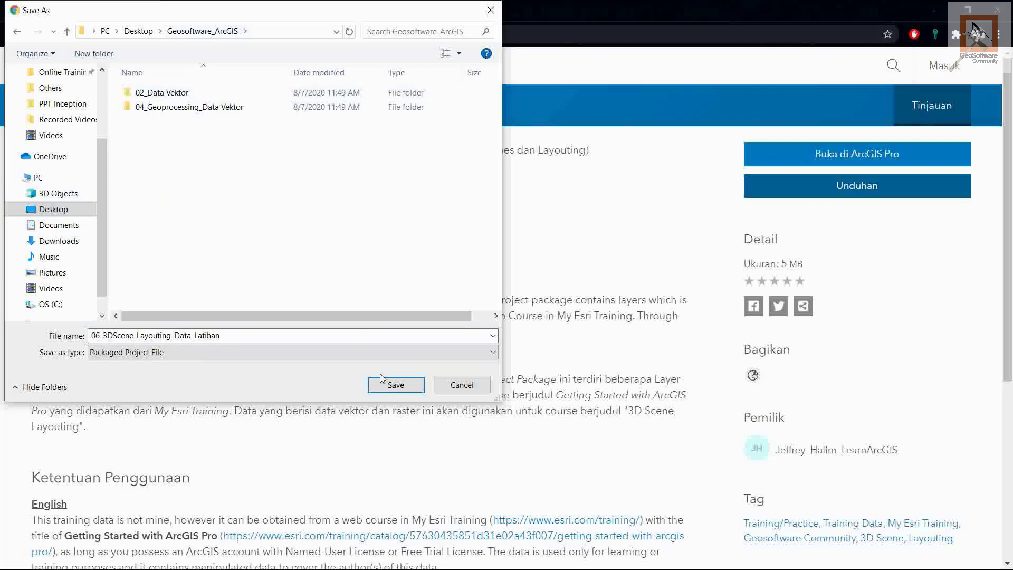
{"action": "left_click", "coordinate": [396, 385]}
Open the downloaded 06_3DScene_Layouting_Data_Latihan package from the Geosoftware_ArcGIS desktop folder in ArcGIS Pro.
{"action": "double_click", "coordinate": [24, 517]}
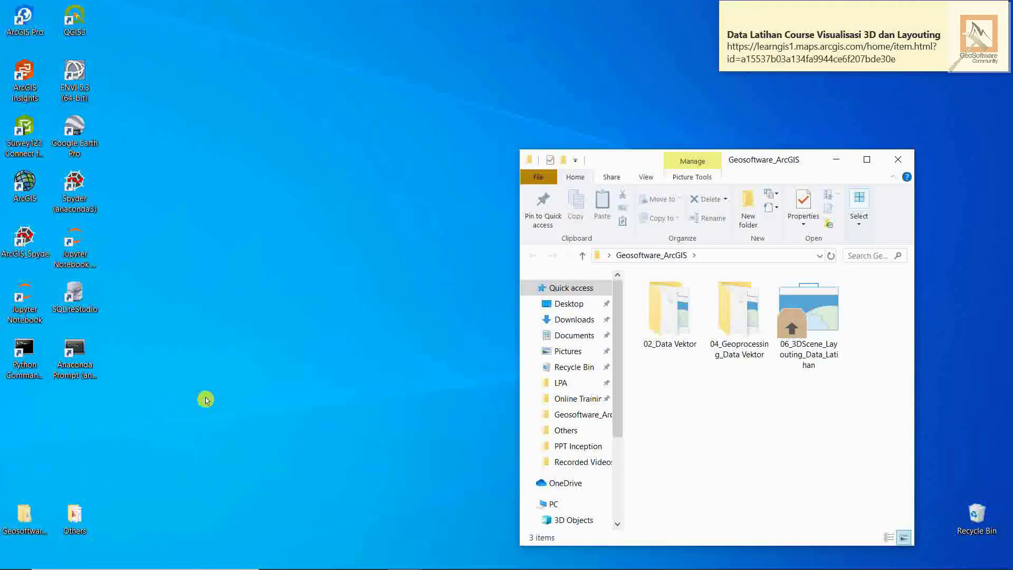
{"action": "left_click", "coordinate": [802, 355]}
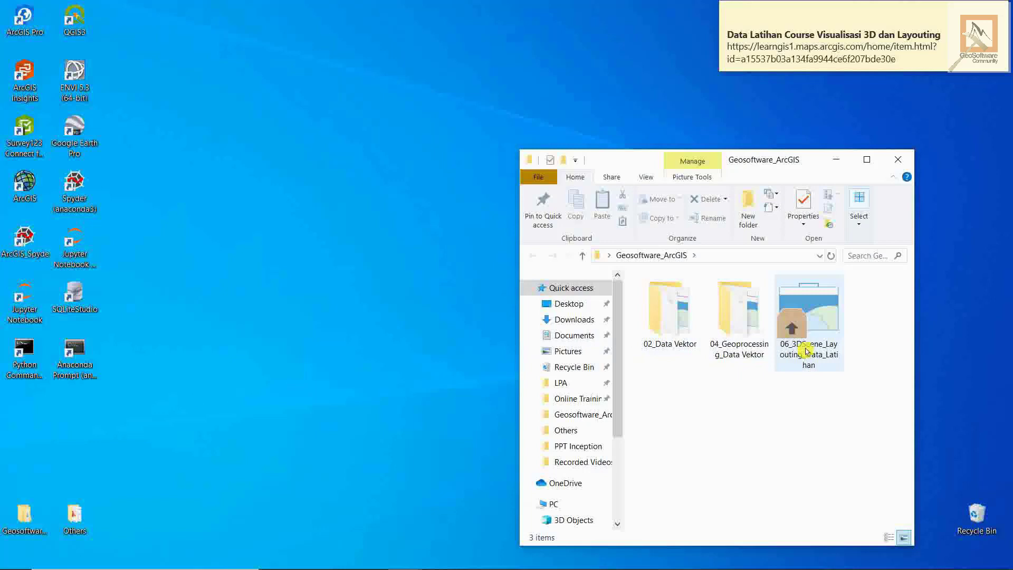
{"action": "double_click", "coordinate": [813, 319]}
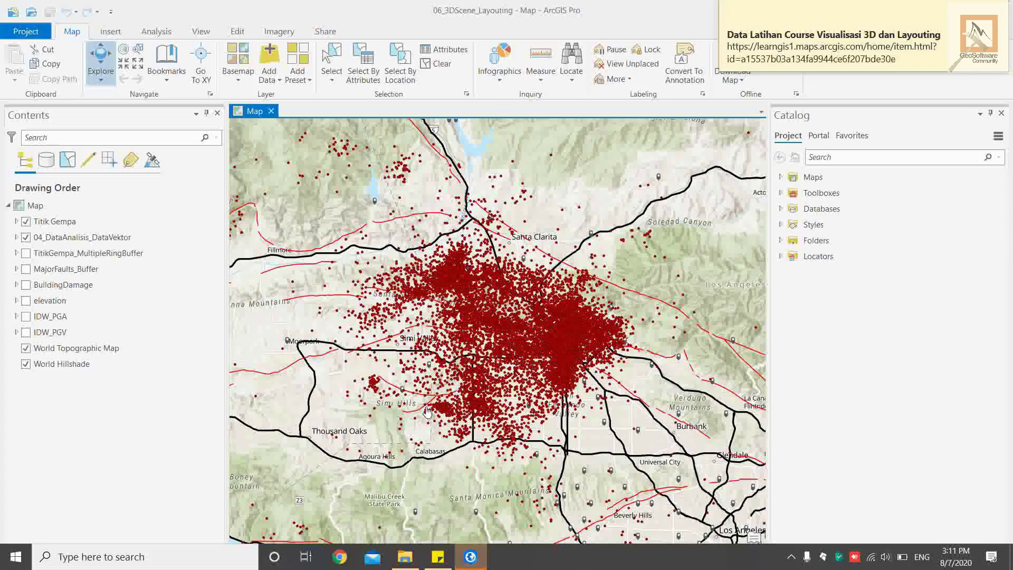
Save a copy of the project as 06_3DScene_Layout in the Geosoftware_ArcGIS folder on the Desktop.
{"action": "left_click", "coordinate": [136, 233]}
{"action": "left_click", "coordinate": [42, 35]}
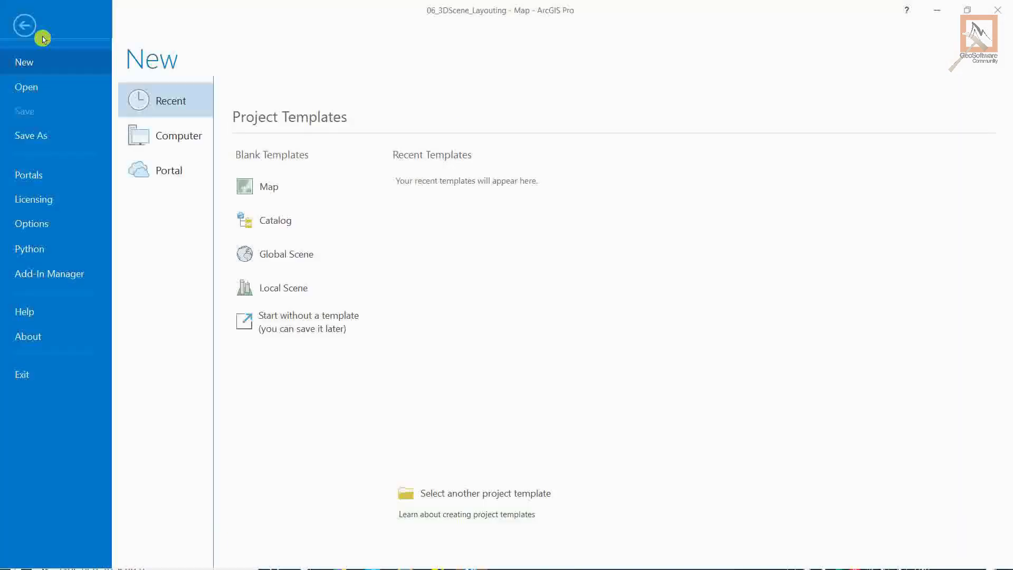
{"action": "left_click", "coordinate": [43, 138]}
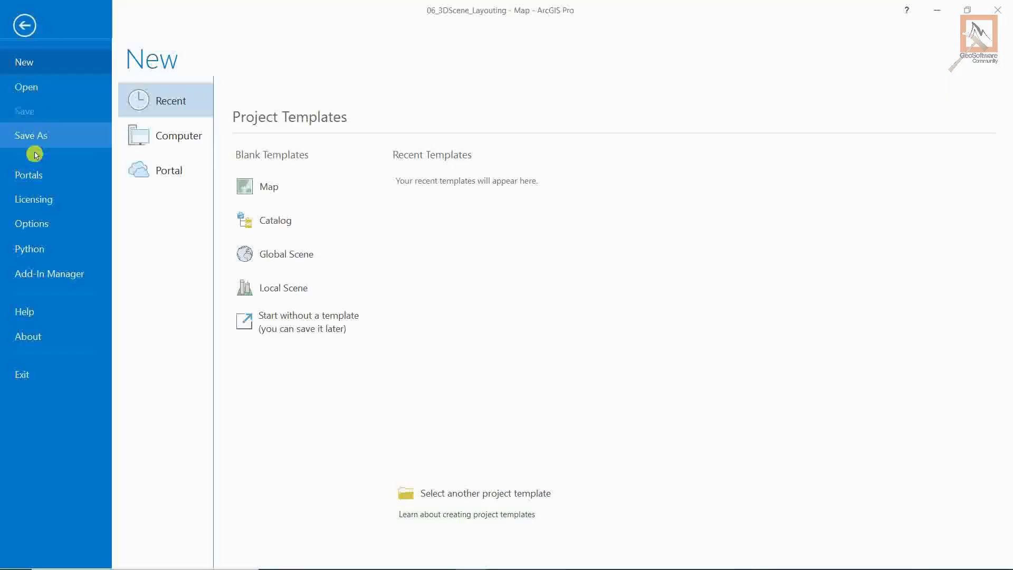
{"action": "left_click", "coordinate": [46, 138]}
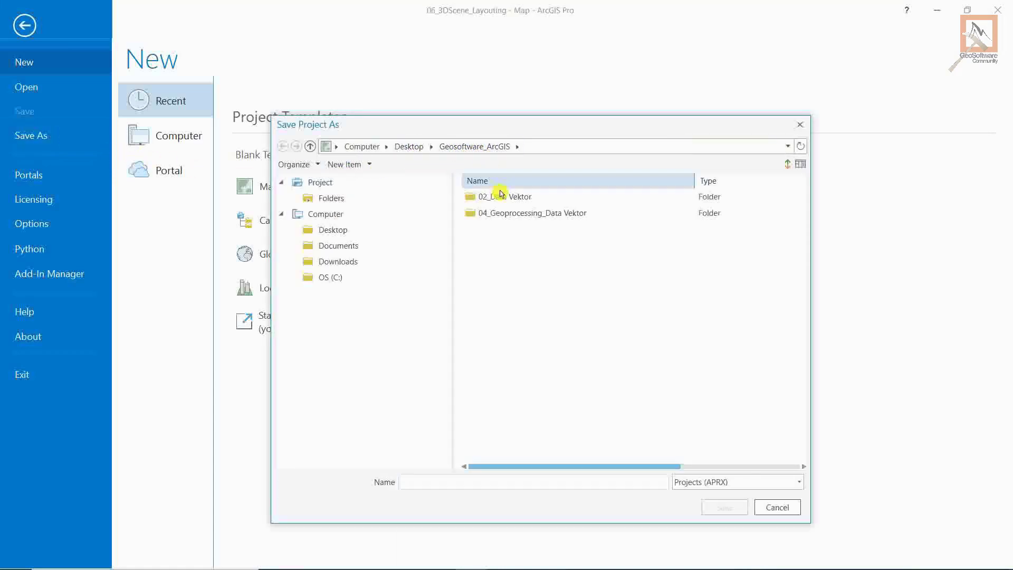
{"action": "type", "text": "06_3DScene_Layout"}
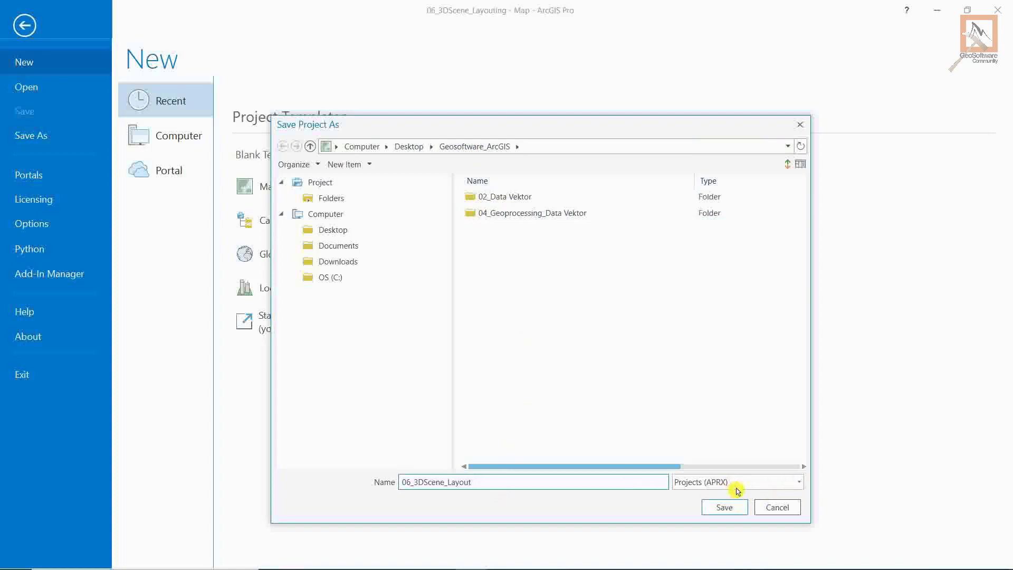
{"action": "left_click", "coordinate": [800, 482]}
{"action": "left_click", "coordinate": [781, 493]}
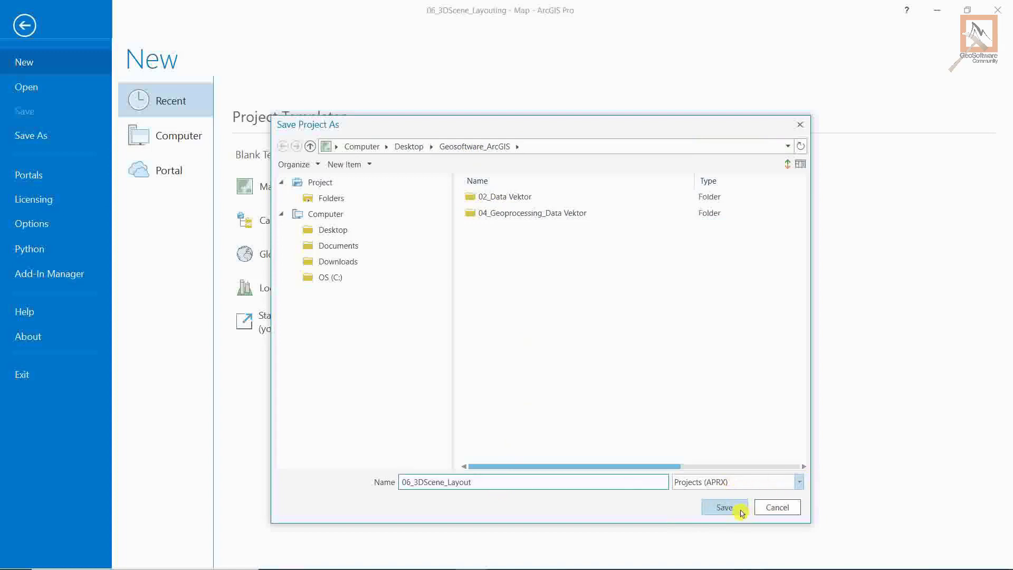
{"action": "left_click", "coordinate": [724, 507]}
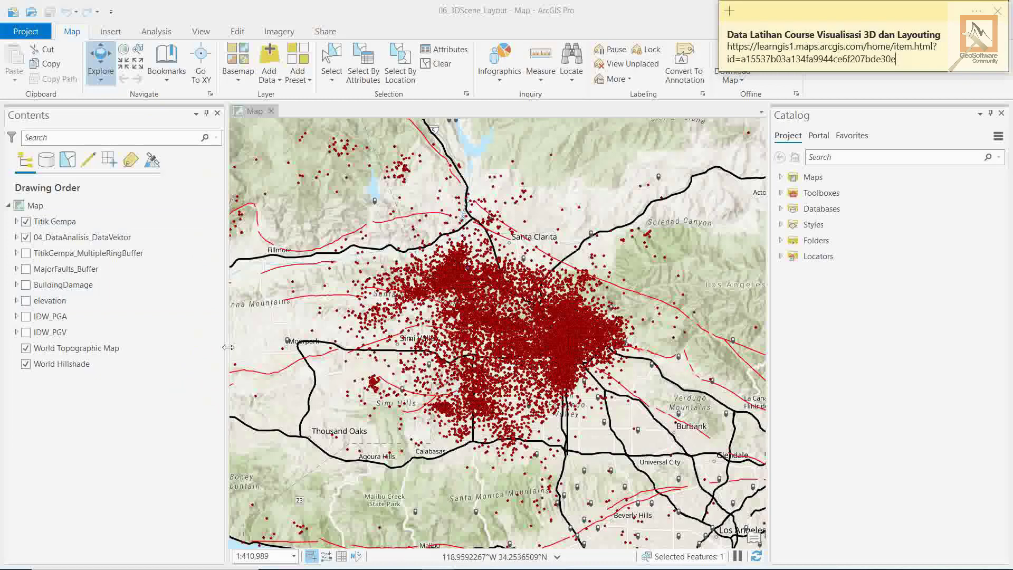
Examine the map's vector and raster layers, previewing BuildingDamage and elevation on the map and hiding each one again.
{"action": "left_click", "coordinate": [92, 238]}
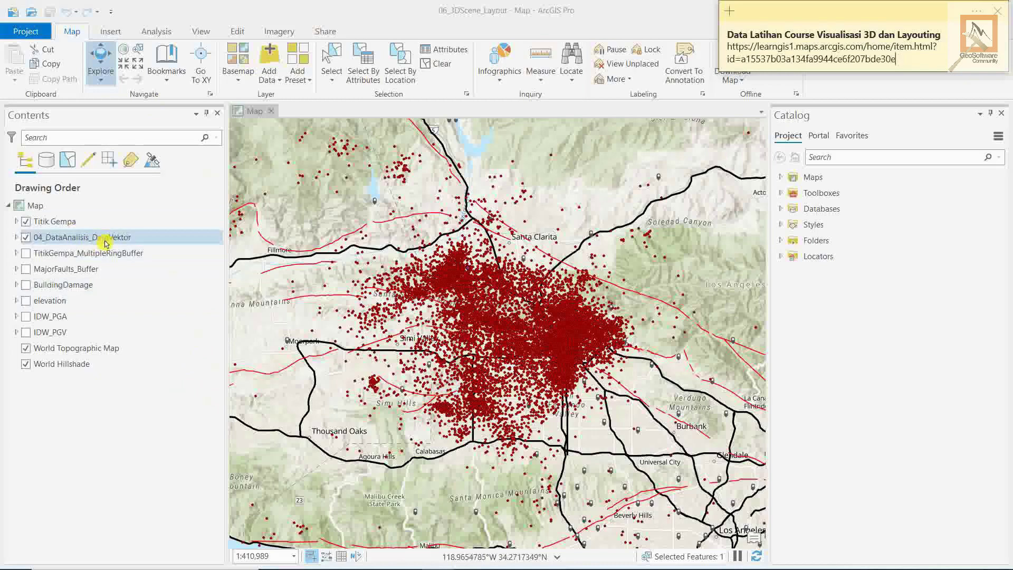
{"action": "left_click", "coordinate": [160, 252]}
{"action": "left_click", "coordinate": [164, 240]}
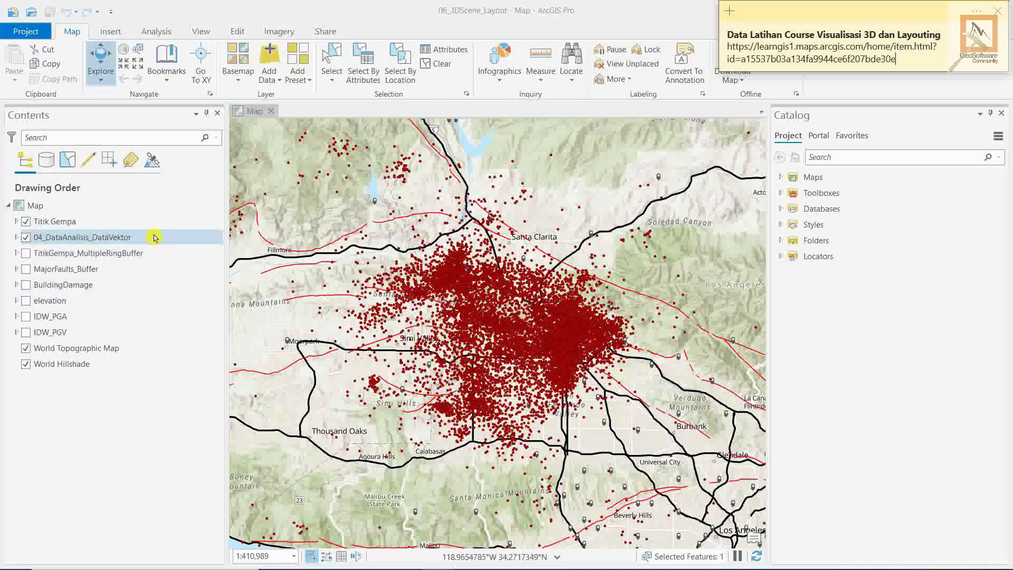
{"action": "left_click", "coordinate": [80, 222]}
{"action": "left_click", "coordinate": [66, 332]}
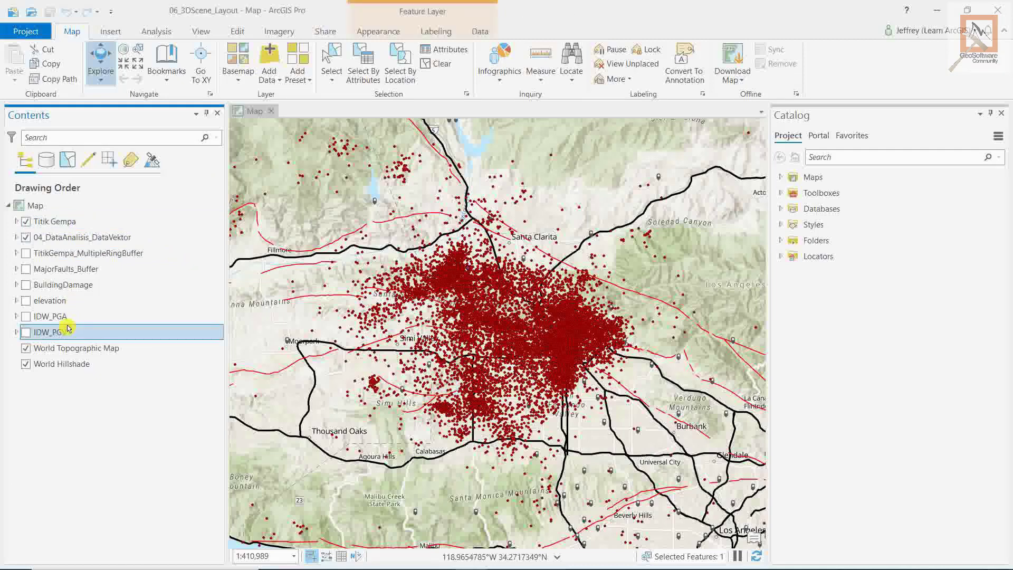
{"action": "left_click", "coordinate": [76, 300]}
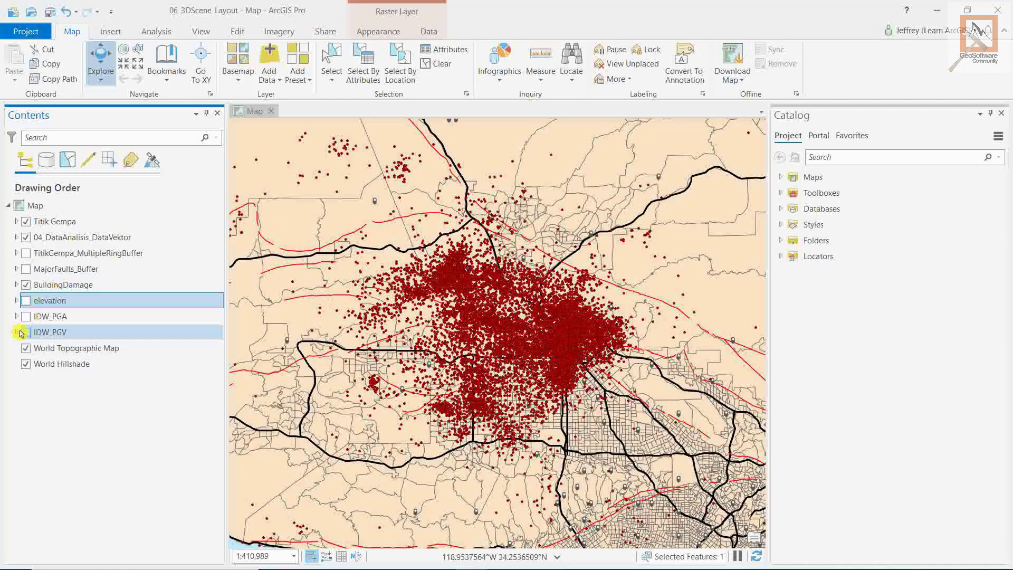
{"action": "left_click", "coordinate": [25, 285]}
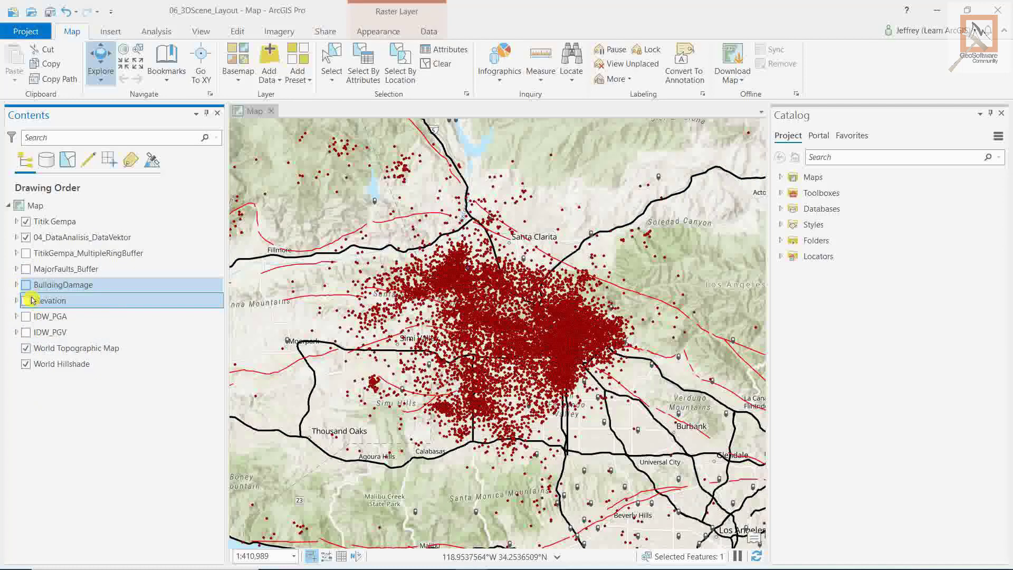
{"action": "left_click", "coordinate": [26, 301]}
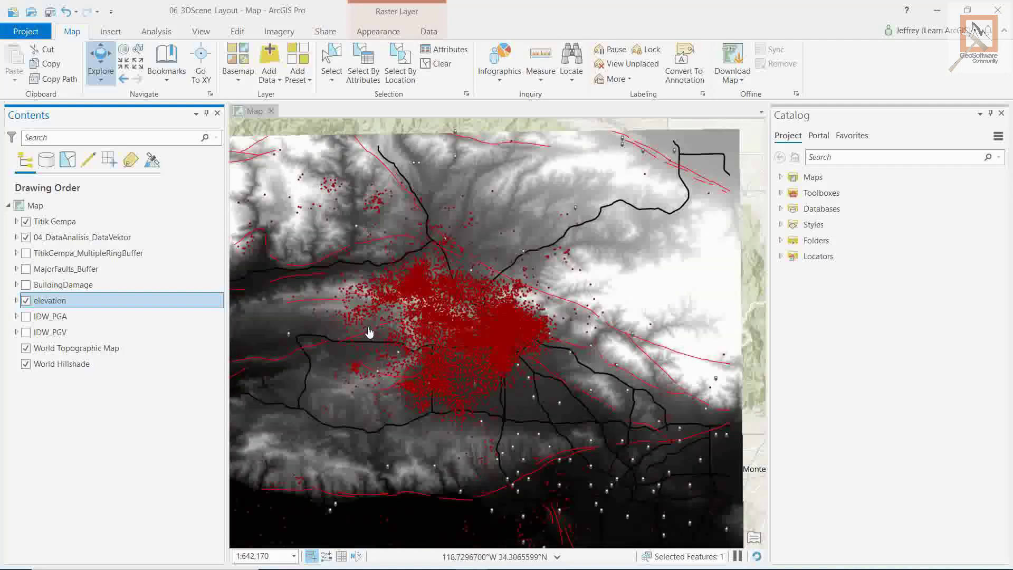
{"action": "left_click", "coordinate": [25, 300]}
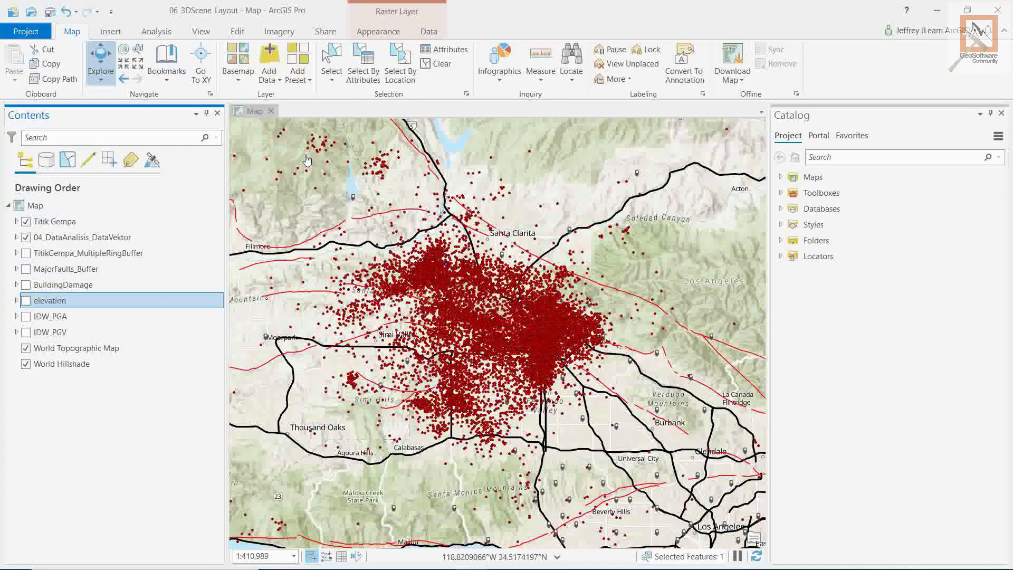
{"action": "mouse_move", "coordinate": [434, 322]}
{"action": "left_mouse_down"}
{"action": "mouse_move", "coordinate": [453, 279]}
{"action": "mouse_move", "coordinate": [446, 329]}
{"action": "left_mouse_up"}
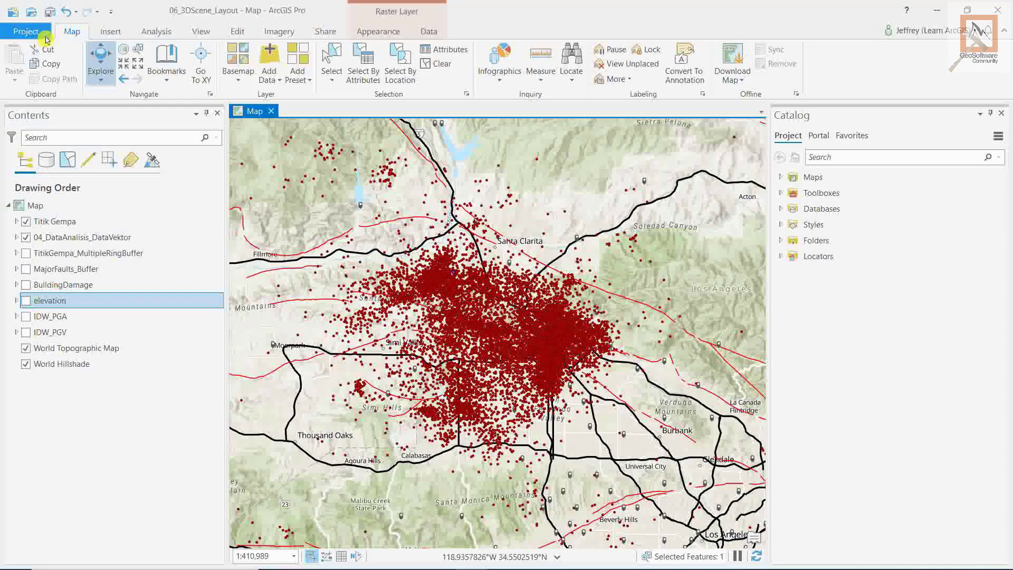
Convert the 2D map to a local scene and compare the new 3D view with the original map.
{"action": "left_click", "coordinate": [201, 32]}
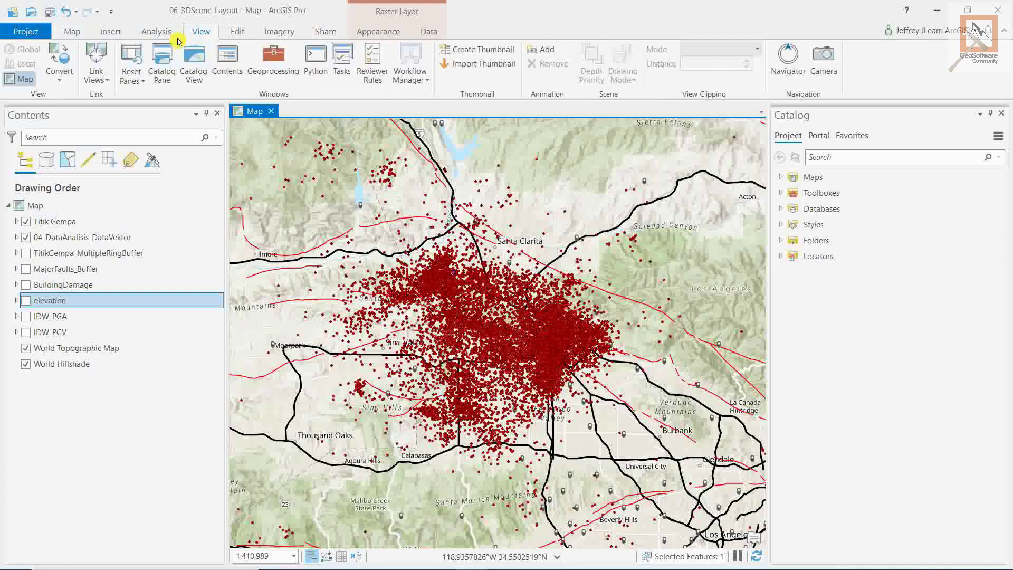
{"action": "left_click", "coordinate": [62, 83]}
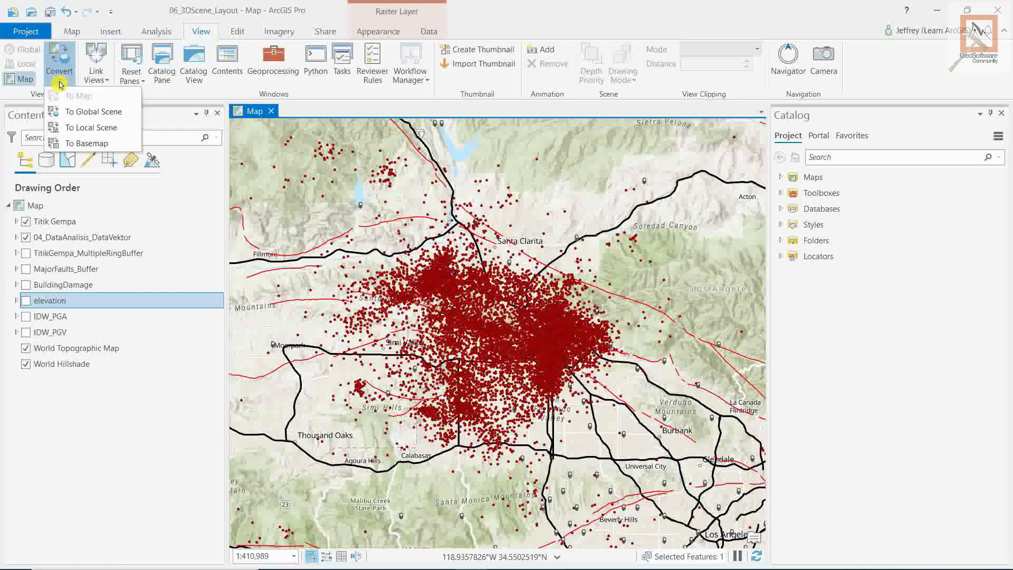
{"action": "left_click", "coordinate": [76, 129]}
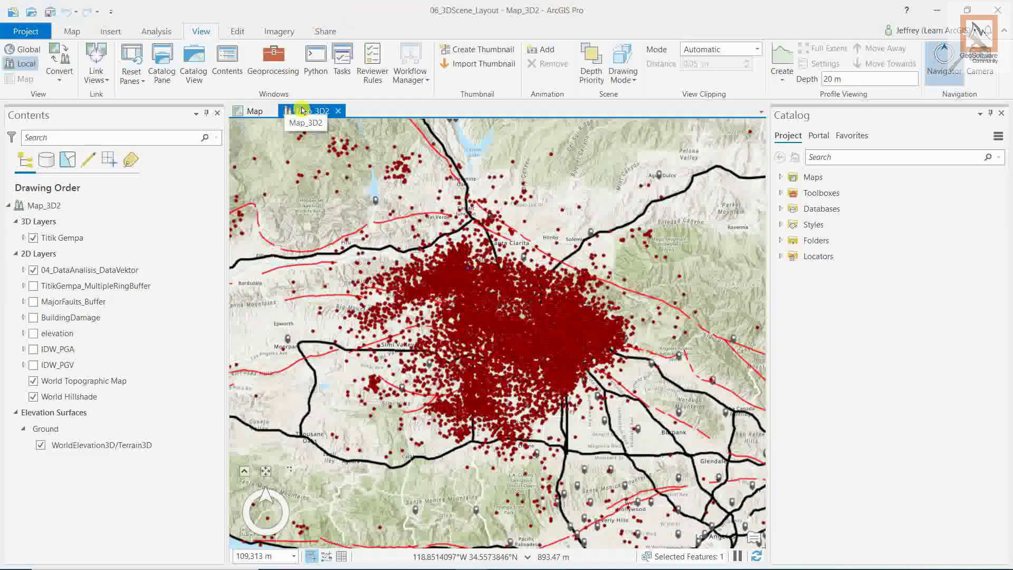
{"action": "left_click", "coordinate": [265, 112]}
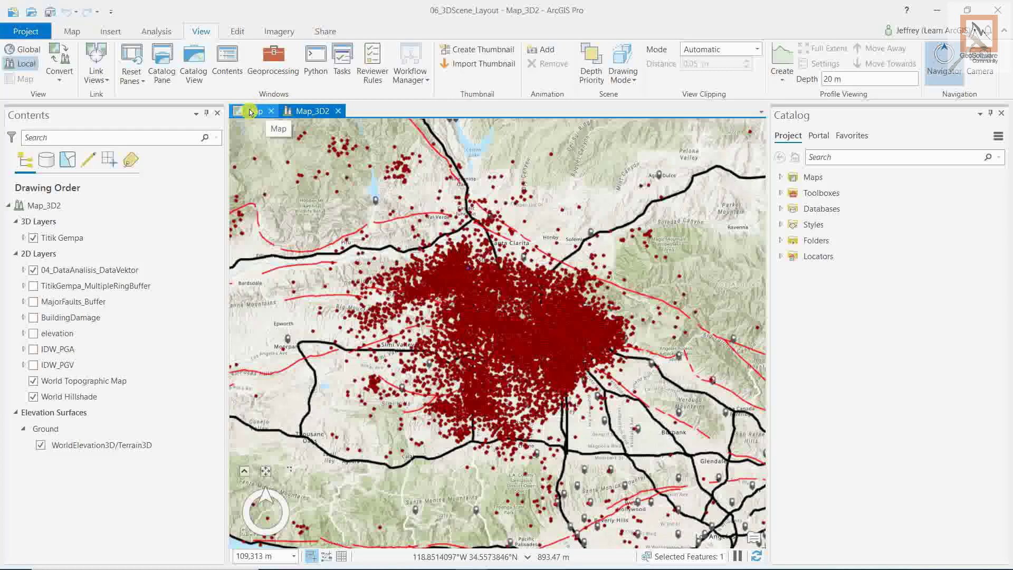
{"action": "left_click", "coordinate": [250, 113]}
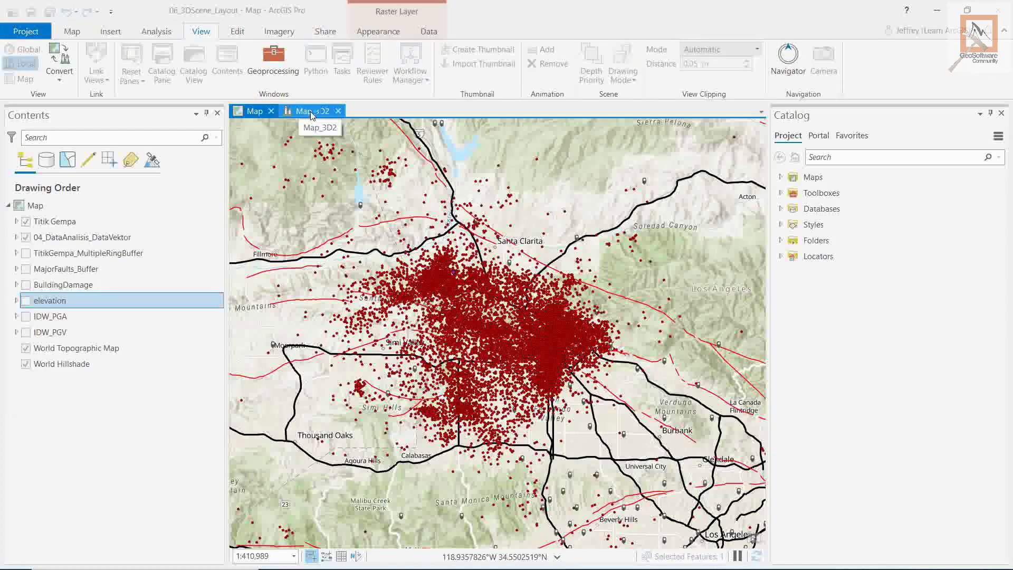
{"action": "left_click", "coordinate": [312, 114]}
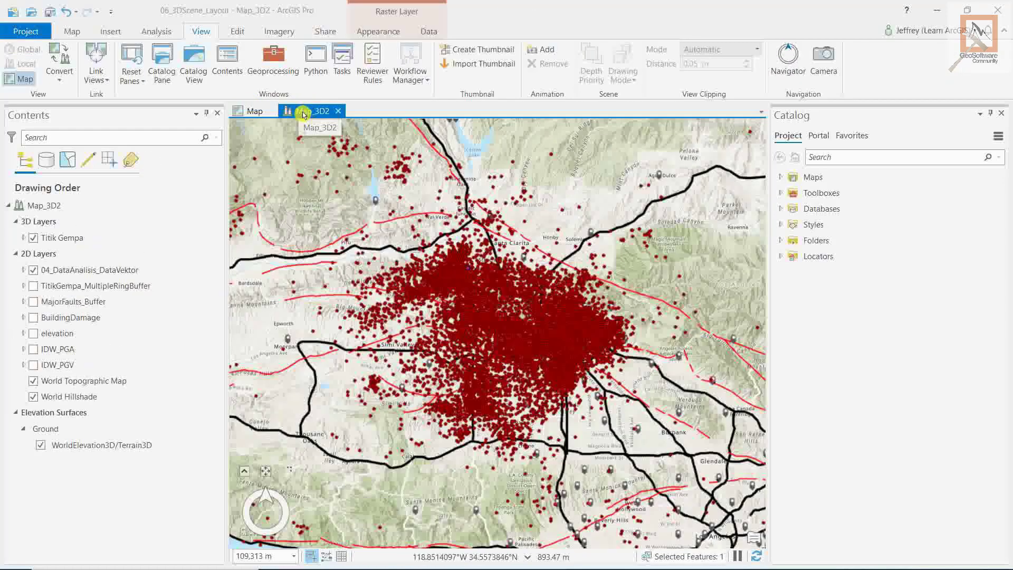
{"action": "left_click", "coordinate": [256, 112]}
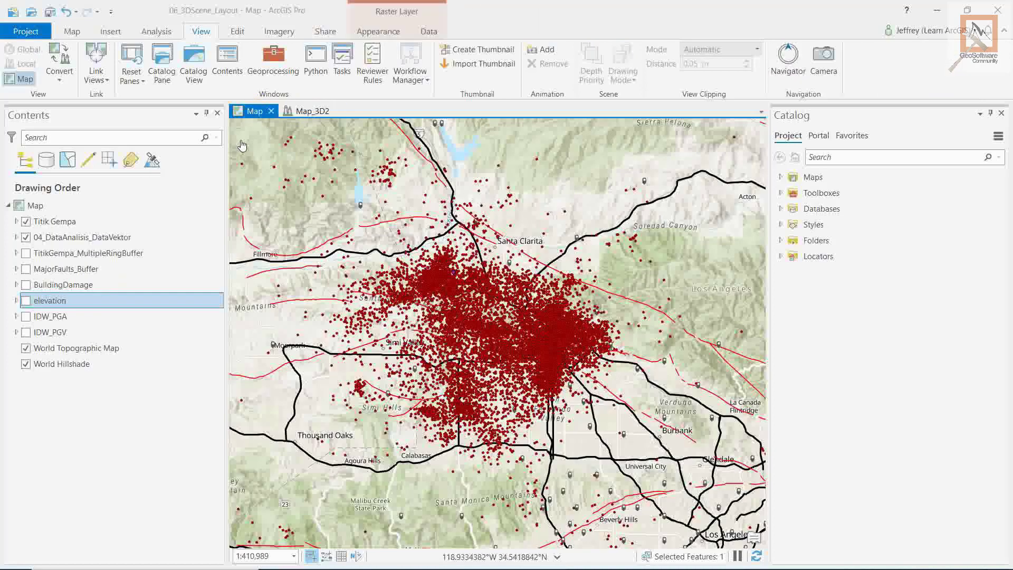
{"action": "left_click", "coordinate": [303, 112]}
Rename the new local scene to Map_3D in its map properties.
{"action": "left_click", "coordinate": [51, 214]}
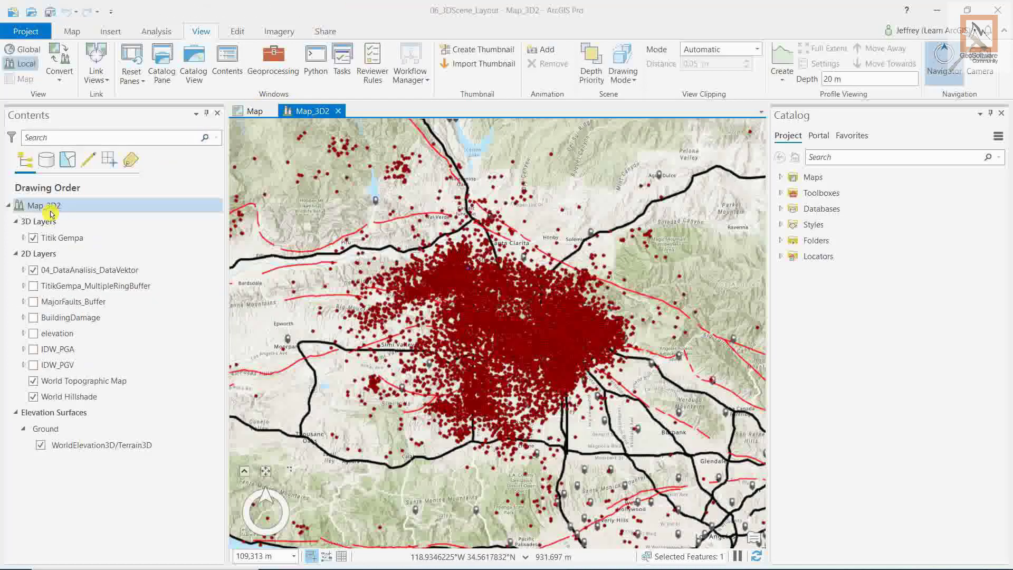
{"action": "left_click", "coordinate": [61, 208]}
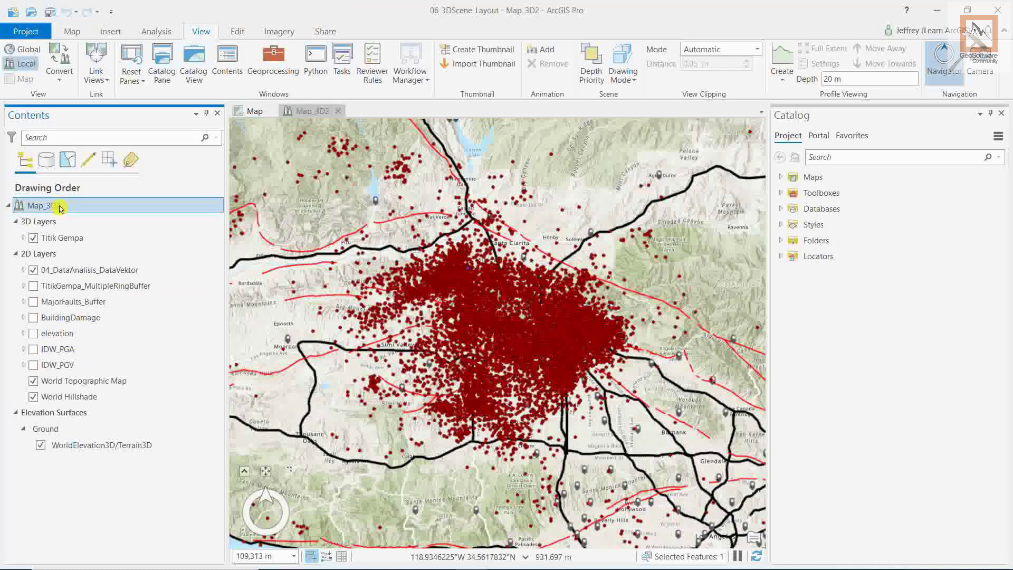
{"action": "right_click", "coordinate": [56, 210]}
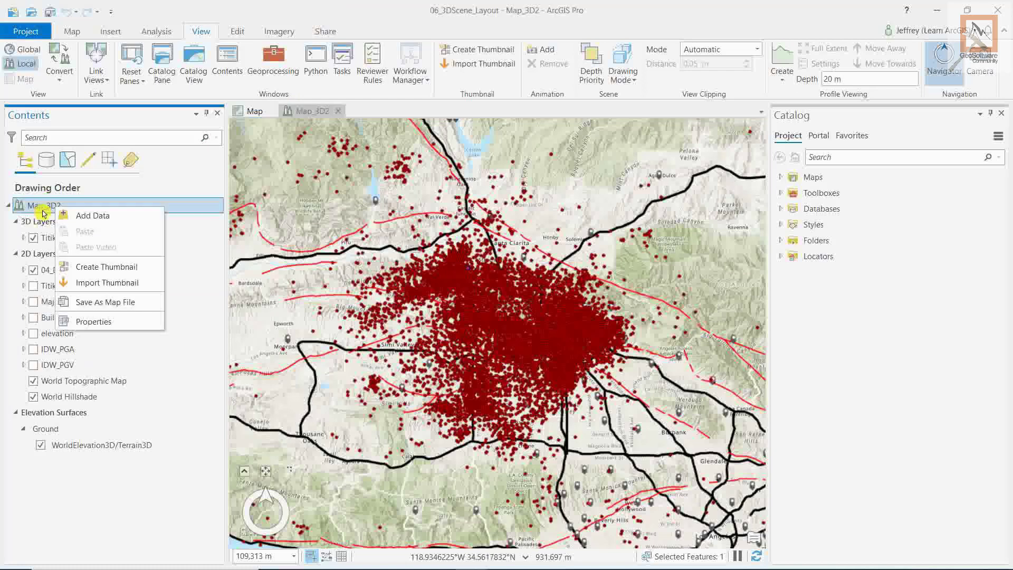
{"action": "left_click", "coordinate": [78, 322]}
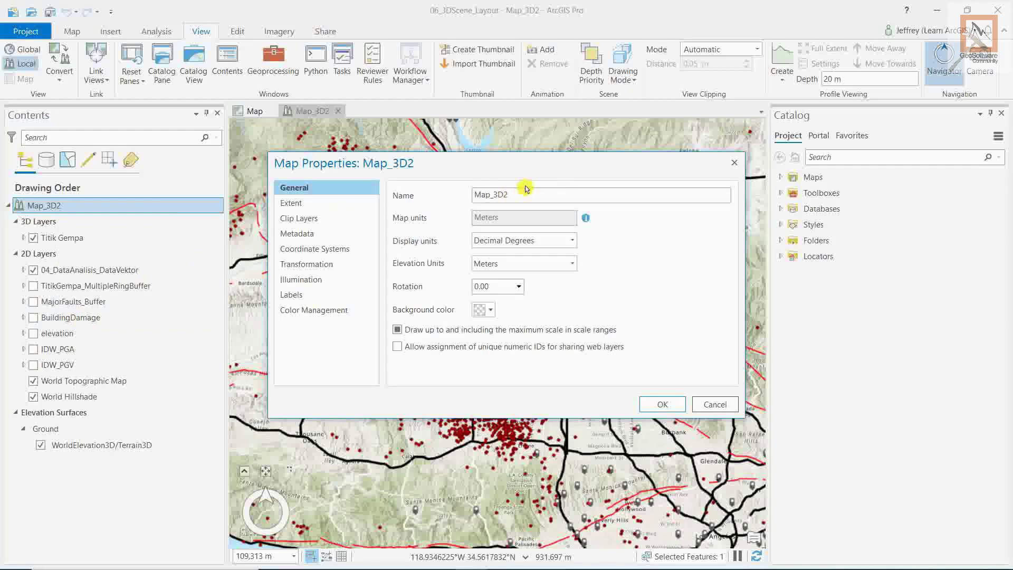
{"action": "left_click", "coordinate": [661, 407]}
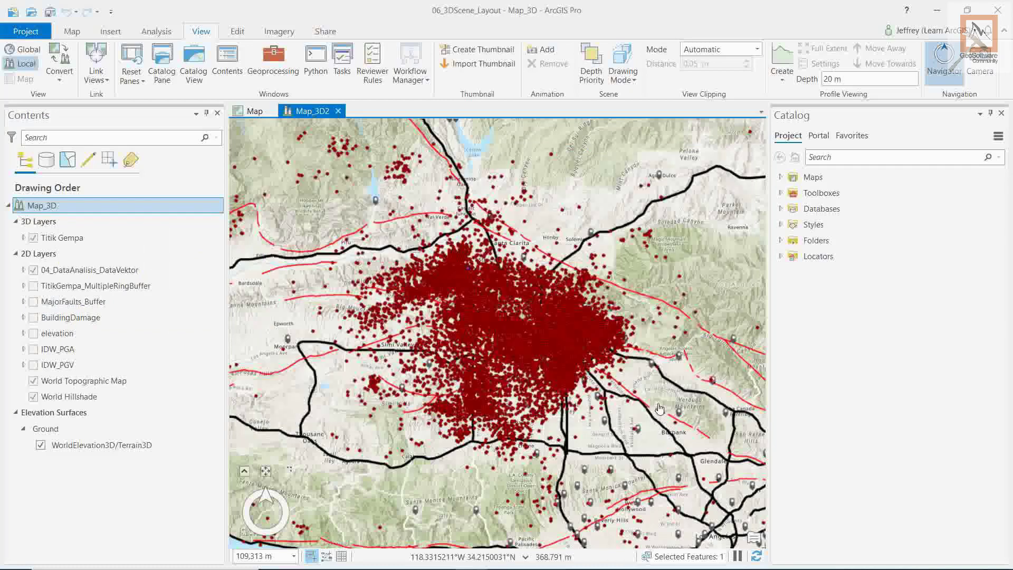
Rename the original 2D map to Map_2D in its map properties.
{"action": "left_click", "coordinate": [245, 109]}
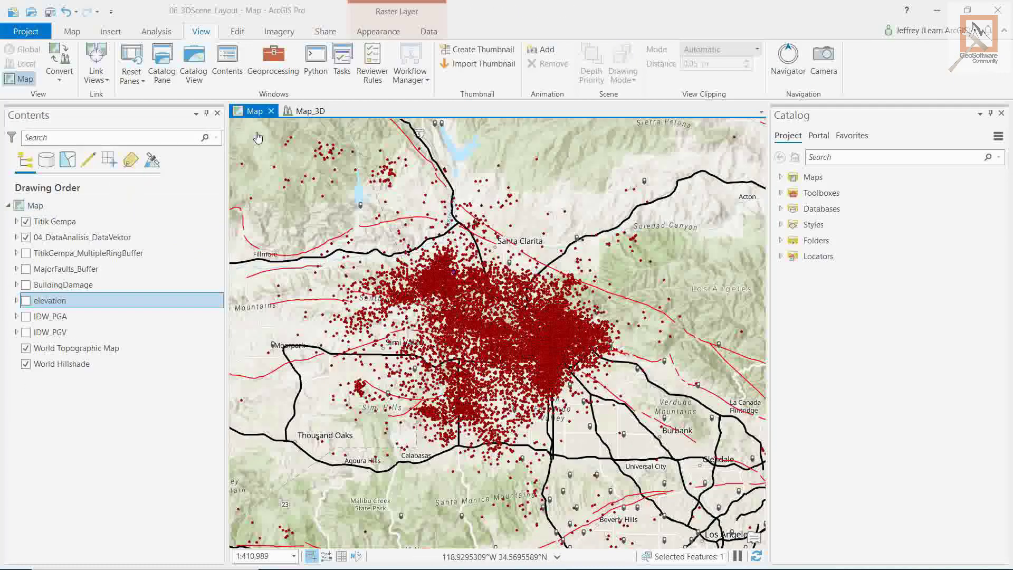
{"action": "right_click", "coordinate": [34, 210]}
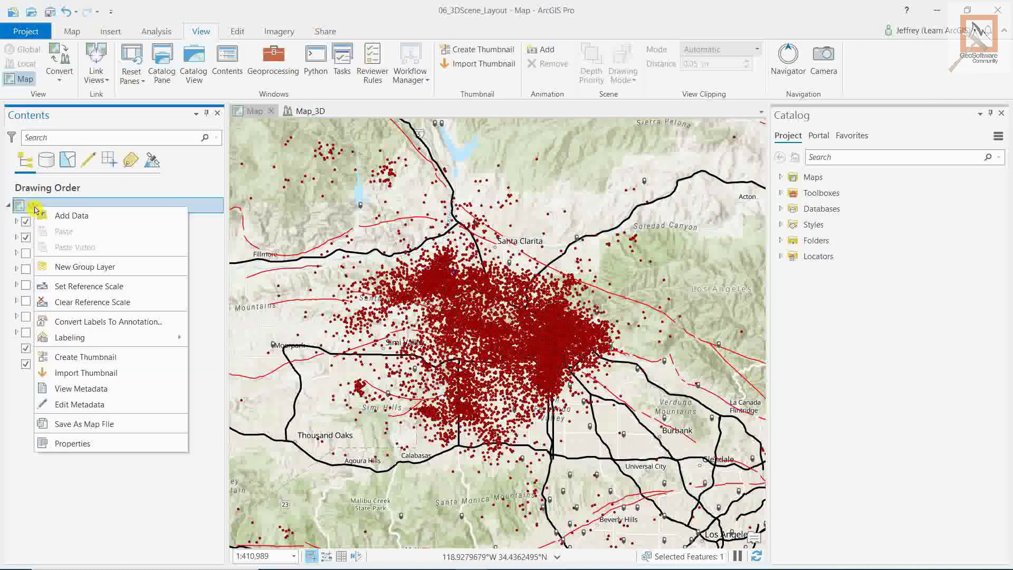
{"action": "left_click", "coordinate": [66, 443]}
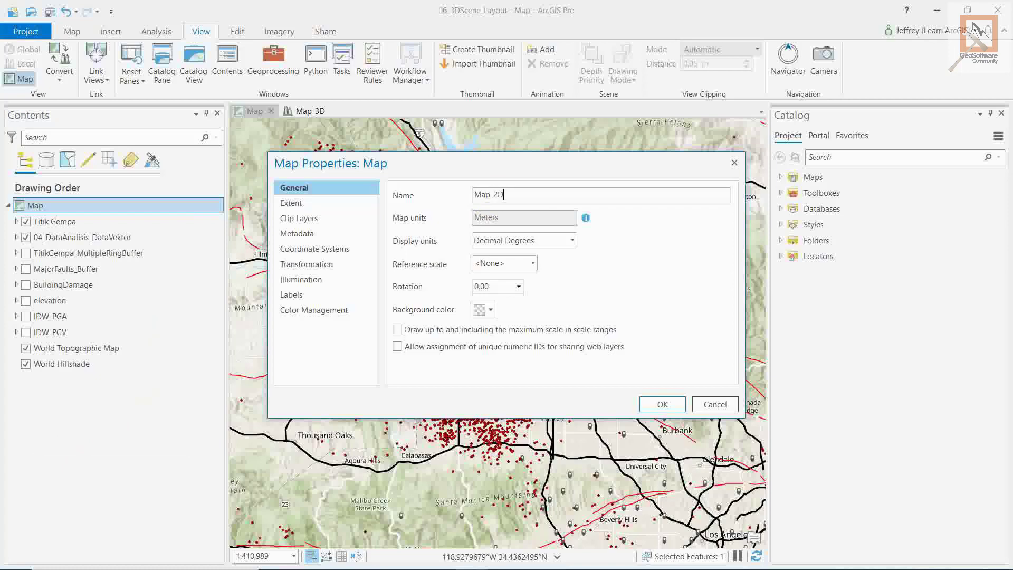
{"action": "left_click", "coordinate": [663, 404]}
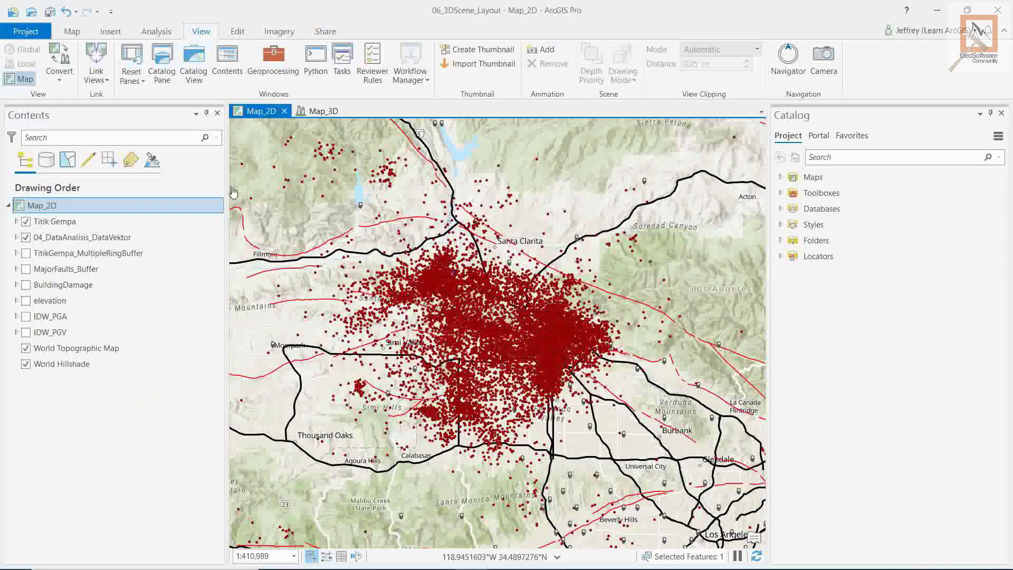
Examine how the layers of Map_3D are divided between the 3D Layers and 2D Layers groups.
{"action": "left_click", "coordinate": [308, 112]}
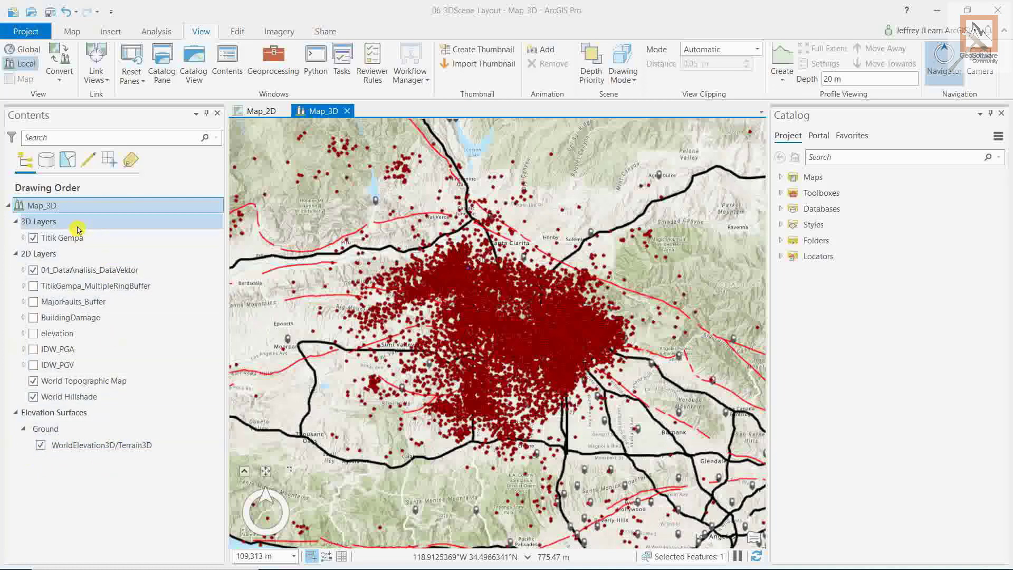
{"action": "left_click", "coordinate": [16, 254]}
{"action": "left_click", "coordinate": [16, 254]}
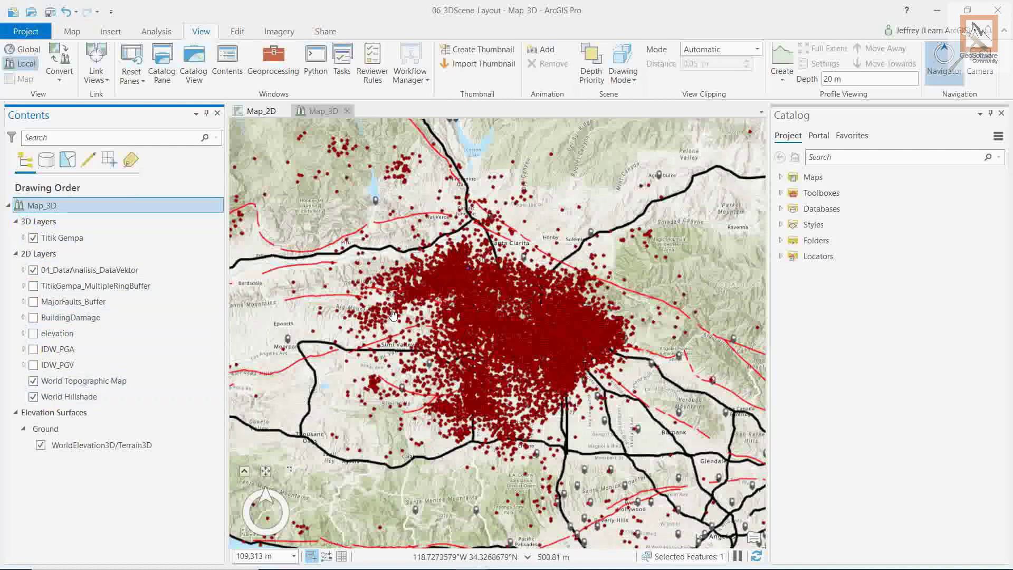
{"action": "left_click", "coordinate": [16, 224]}
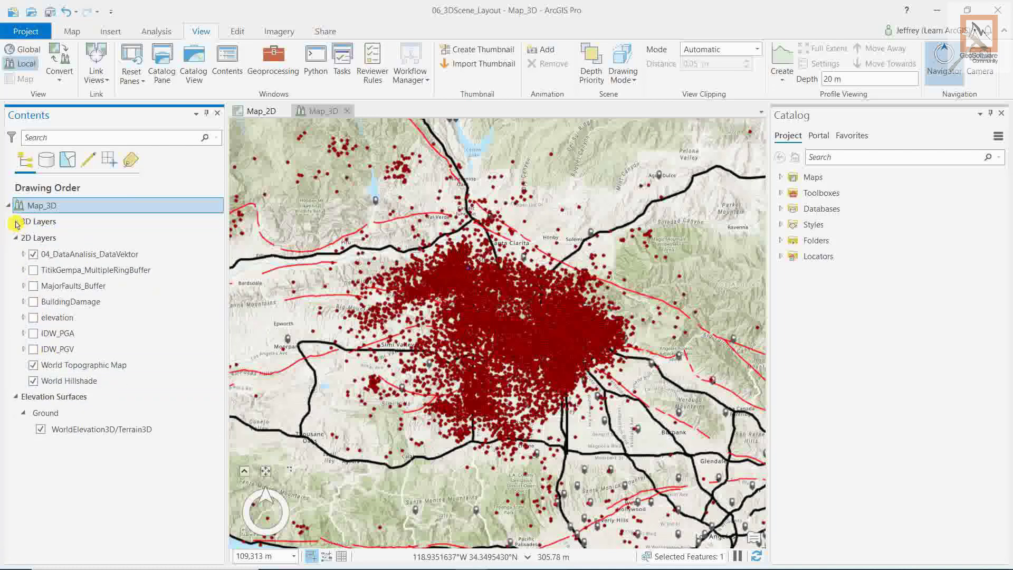
{"action": "left_click", "coordinate": [18, 224]}
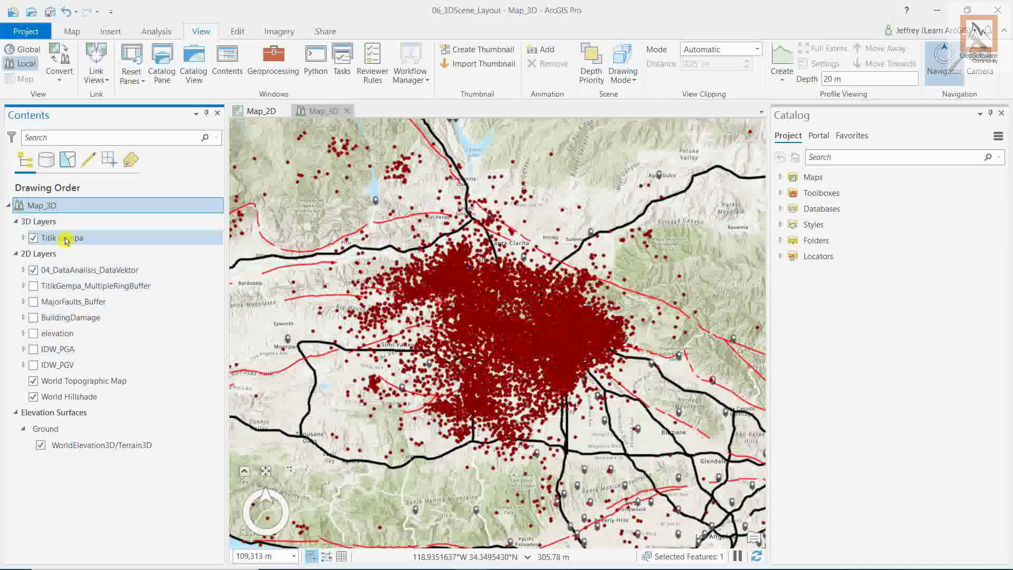
Show the full control of the on-screen navigator in Map_3D and tilt the scene into an oblique perspective.
{"action": "scroll", "coordinate": [460, 348], "scroll_direction": "down", "scroll_amount": 5}
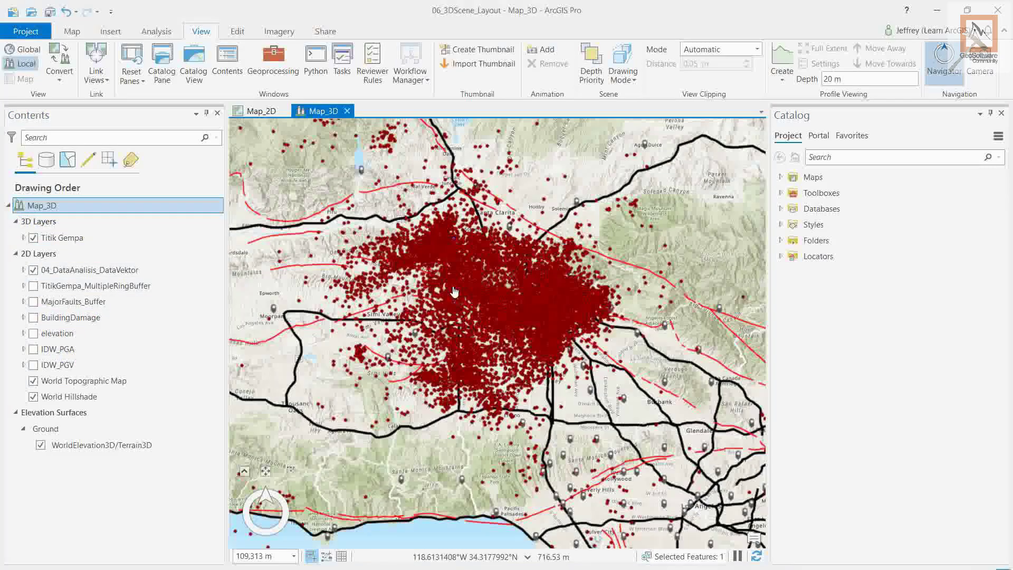
{"action": "scroll", "coordinate": [460, 348], "scroll_direction": "up", "scroll_amount": 2}
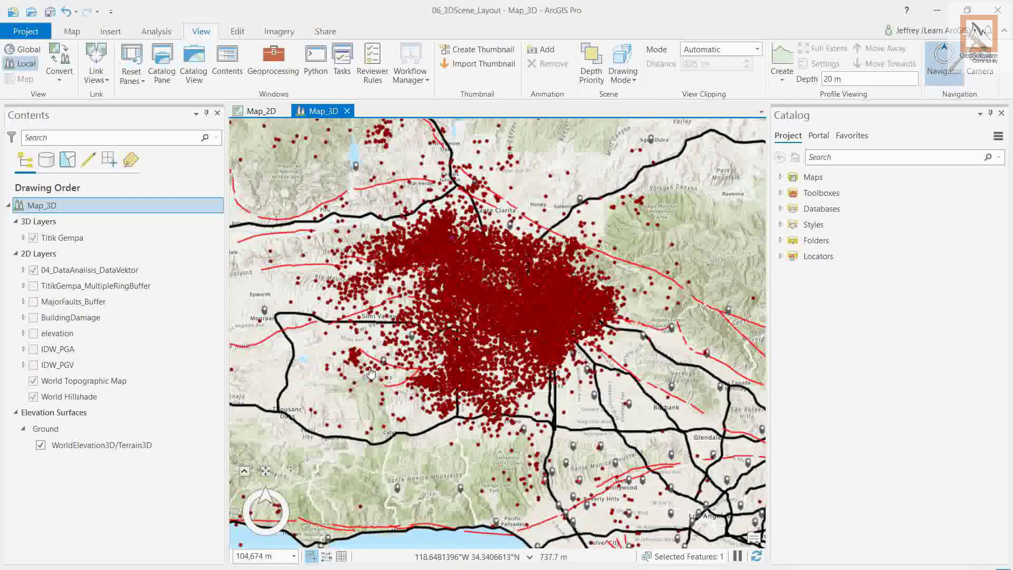
{"action": "left_click", "coordinate": [266, 481]}
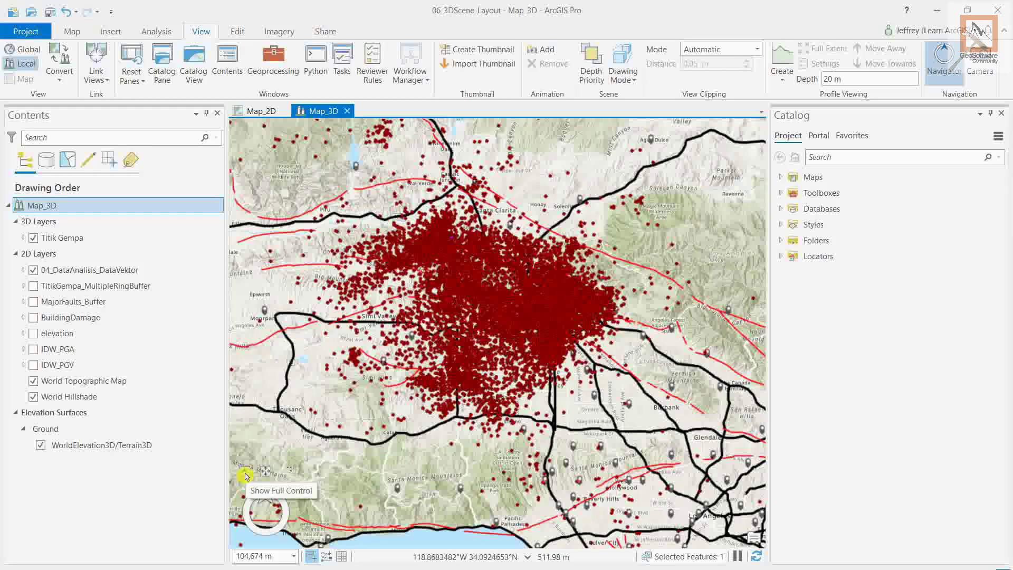
{"action": "left_click", "coordinate": [245, 476]}
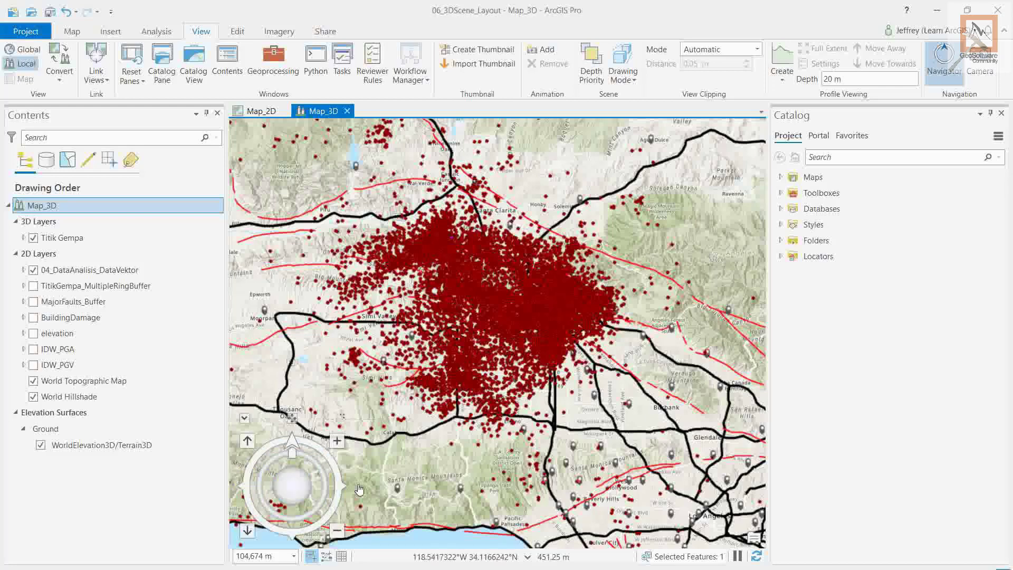
{"action": "left_click_drag", "start_coordinate": [294, 488], "coordinate": [296, 449]}
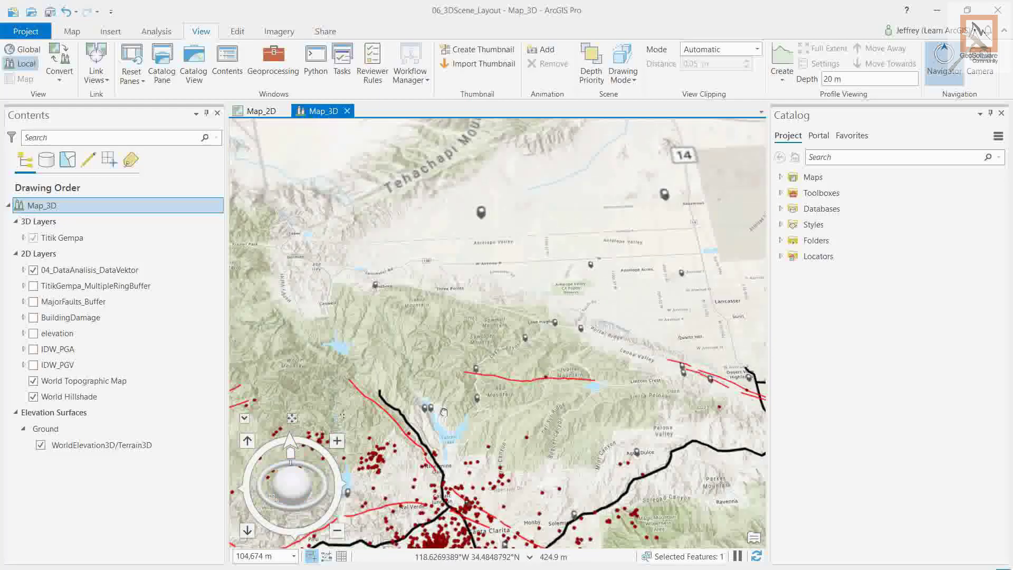
{"action": "left_click_drag", "start_coordinate": [458, 514], "coordinate": [463, 238]}
{"action": "left_click_drag", "start_coordinate": [288, 489], "coordinate": [301, 465]}
{"action": "left_click_drag", "start_coordinate": [486, 454], "coordinate": [484, 216]}
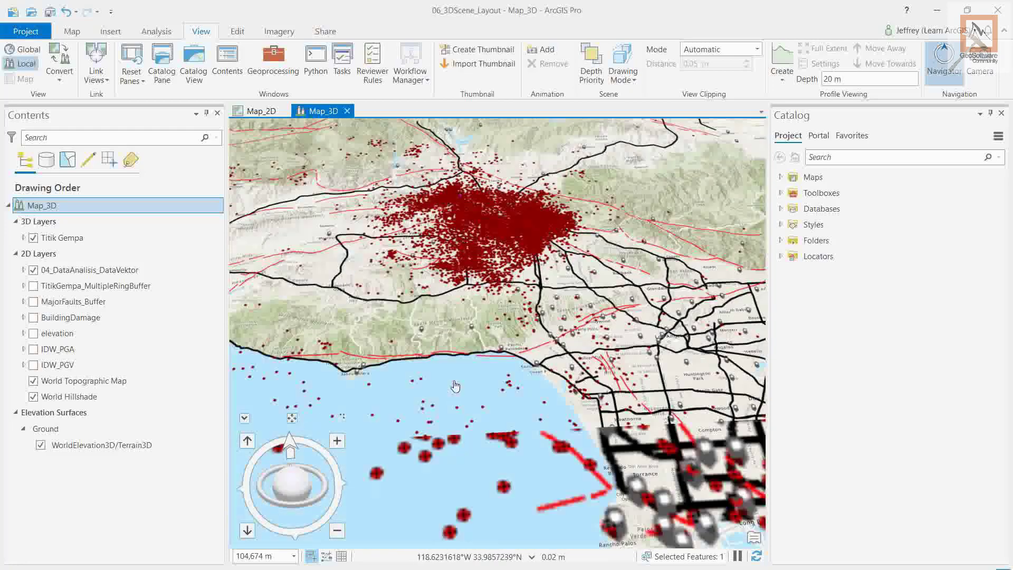
{"action": "left_click_drag", "start_coordinate": [292, 485], "coordinate": [294, 483]}
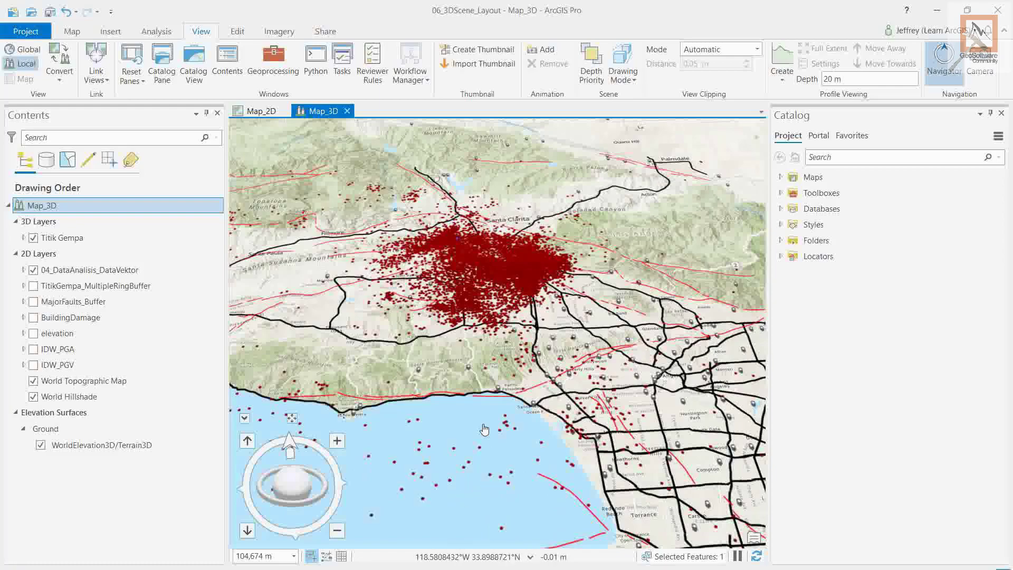
Examine the terrain and earthquake points of Map_3D from low viewing angles, both close up and from a distance.
{"action": "scroll", "coordinate": [475, 418], "scroll_direction": "up", "scroll_amount": 2}
{"action": "middle_click_drag", "start_coordinate": [475, 418], "coordinate": [471, 384]}
{"action": "scroll", "coordinate": [471, 384], "scroll_direction": "up", "scroll_amount": 5}
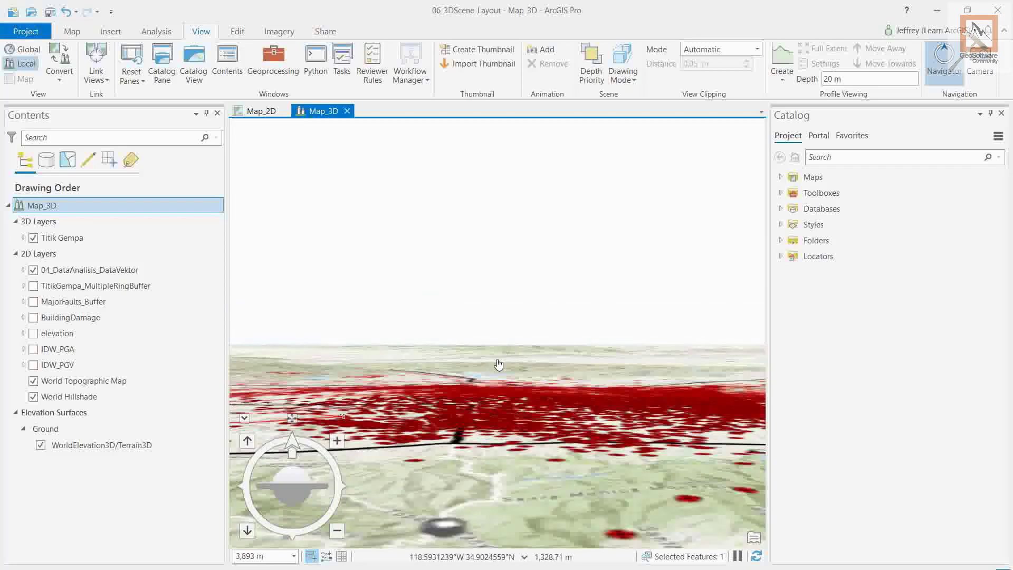
{"action": "scroll", "coordinate": [503, 387], "scroll_direction": "down", "scroll_amount": 2}
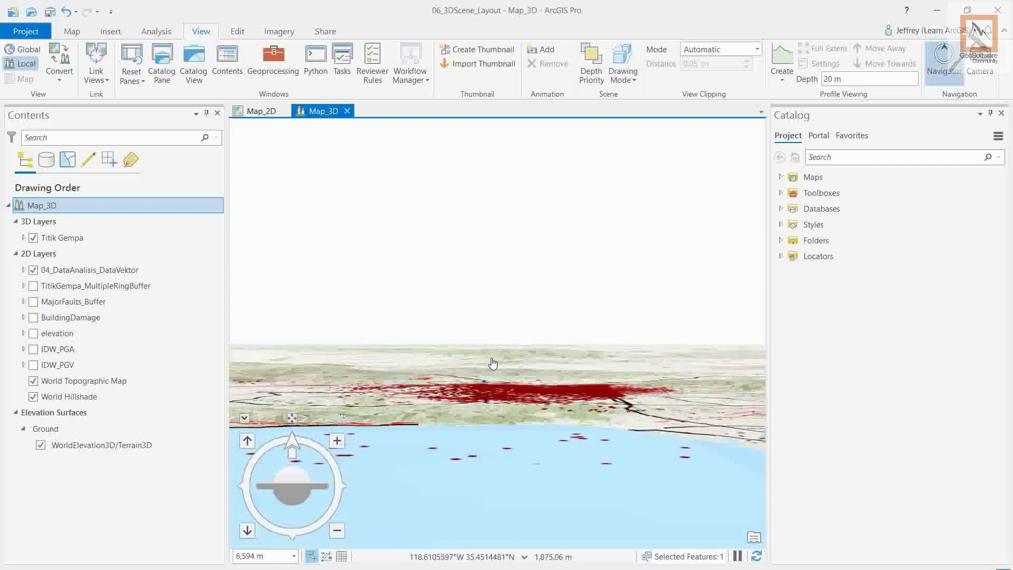
{"action": "middle_click_drag", "start_coordinate": [491, 359], "coordinate": [497, 393]}
{"action": "left_click", "coordinate": [74, 445]}
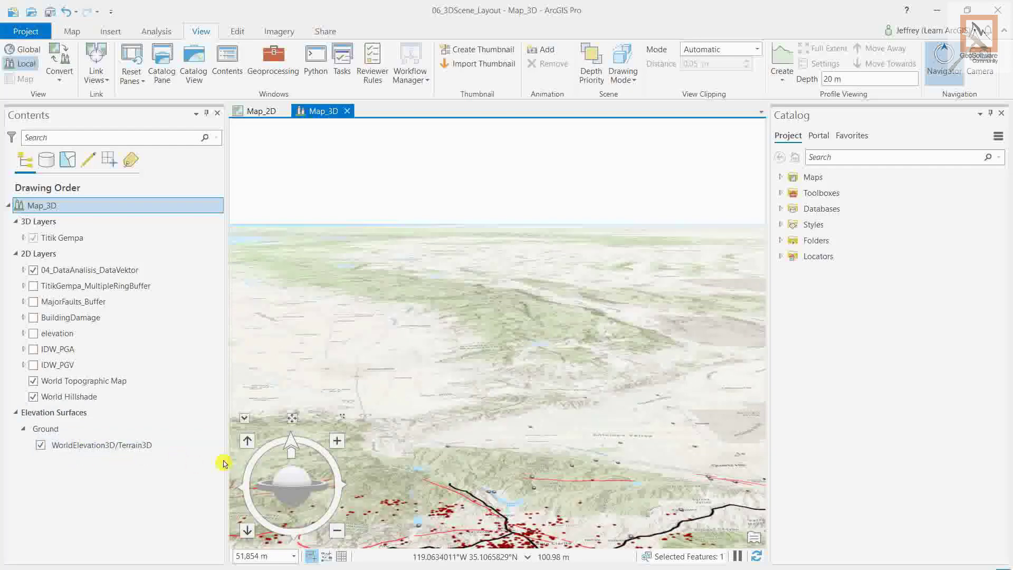
{"action": "middle_click_drag", "start_coordinate": [423, 412], "coordinate": [423, 438]}
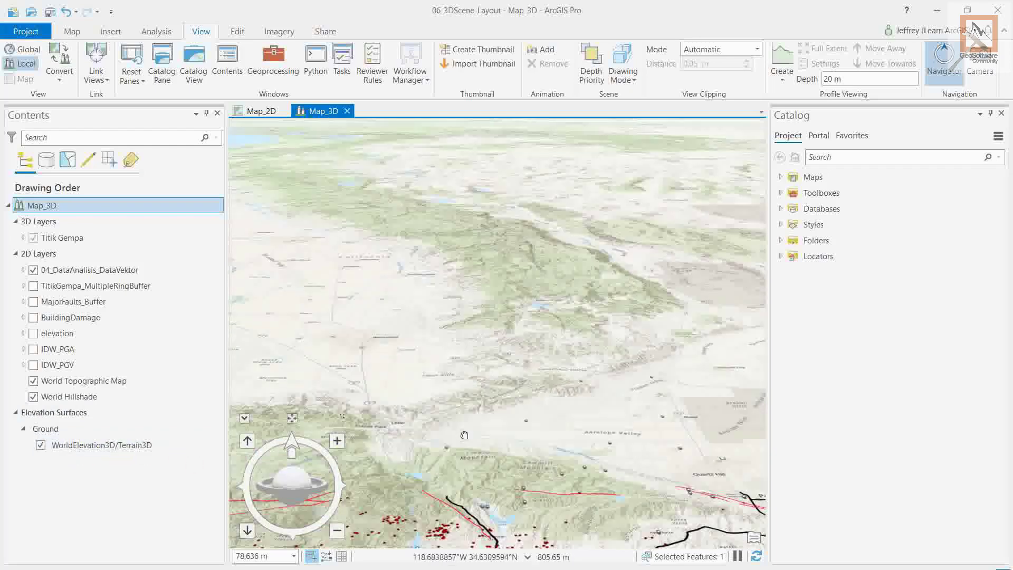
Remove the WorldElevation3D/Terrain3D source from the Ground elevation surface.
{"action": "left_click", "coordinate": [73, 447]}
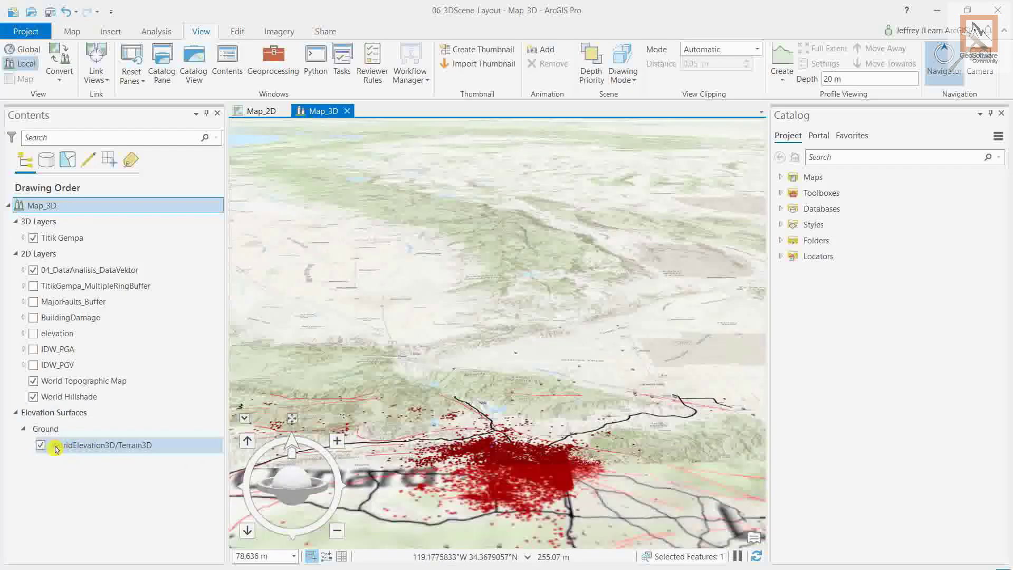
{"action": "right_click", "coordinate": [87, 449]}
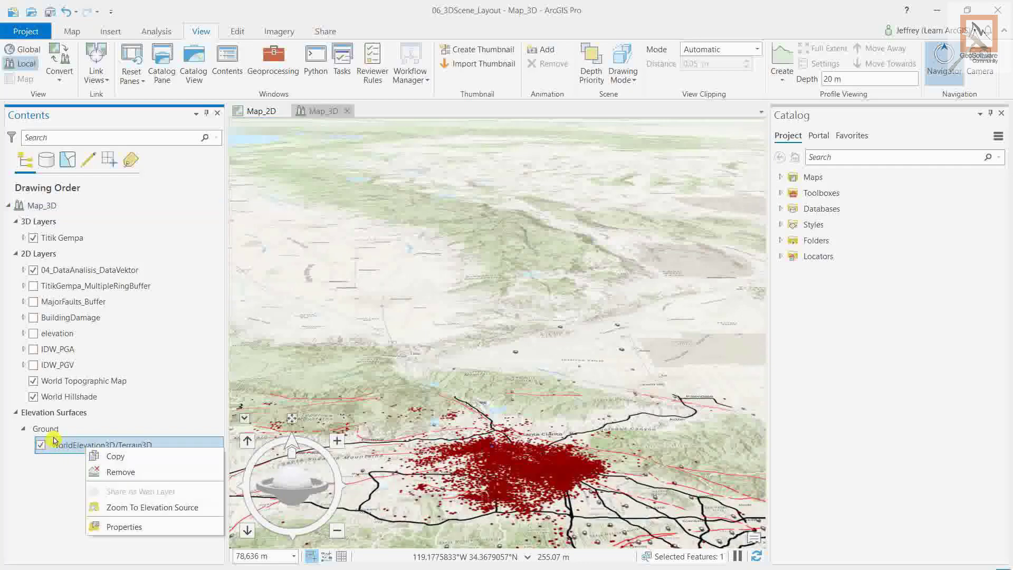
{"action": "left_click", "coordinate": [120, 477]}
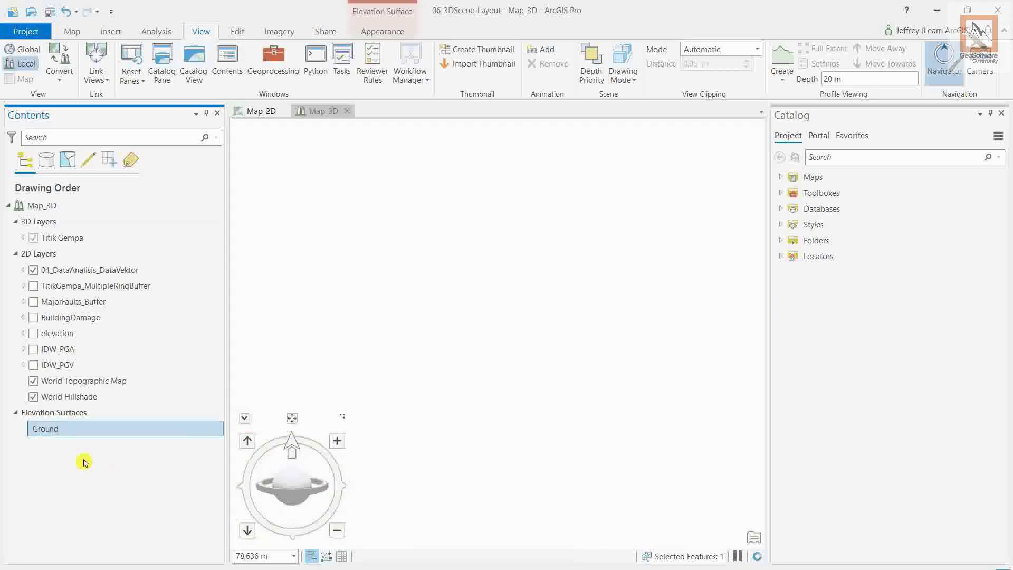
Add the elevation raster from 06_3DScene_Layouting_Data Latihan, commondata, raster_data as the Ground surface's elevation source.
{"action": "right_click", "coordinate": [66, 431]}
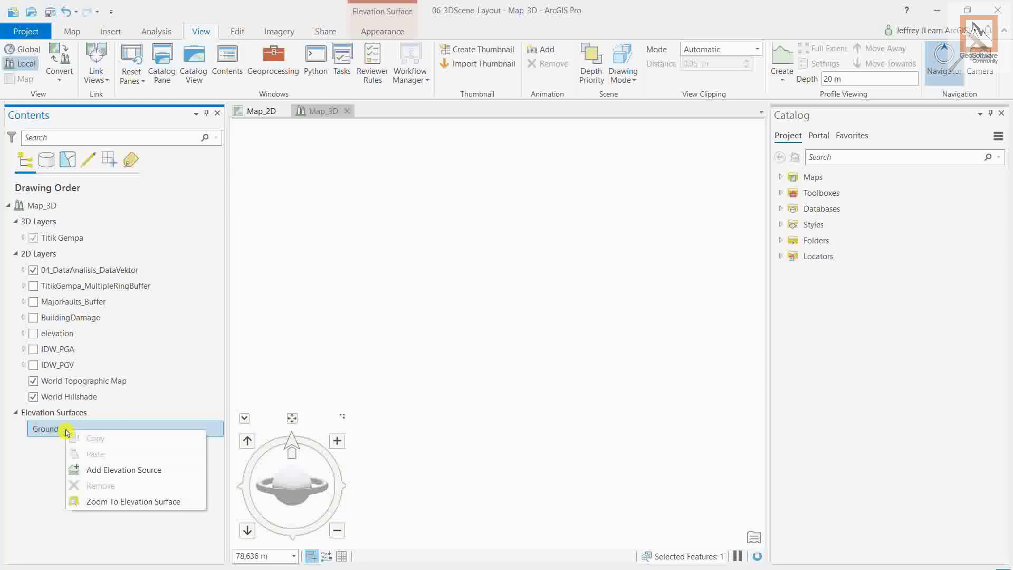
{"action": "left_click", "coordinate": [111, 475]}
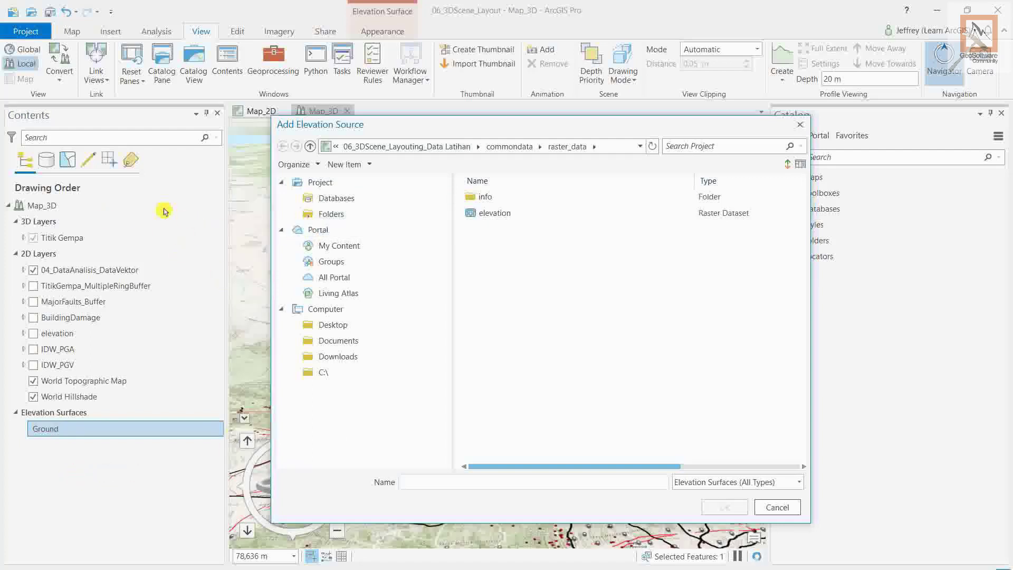
{"action": "left_click", "coordinate": [338, 216]}
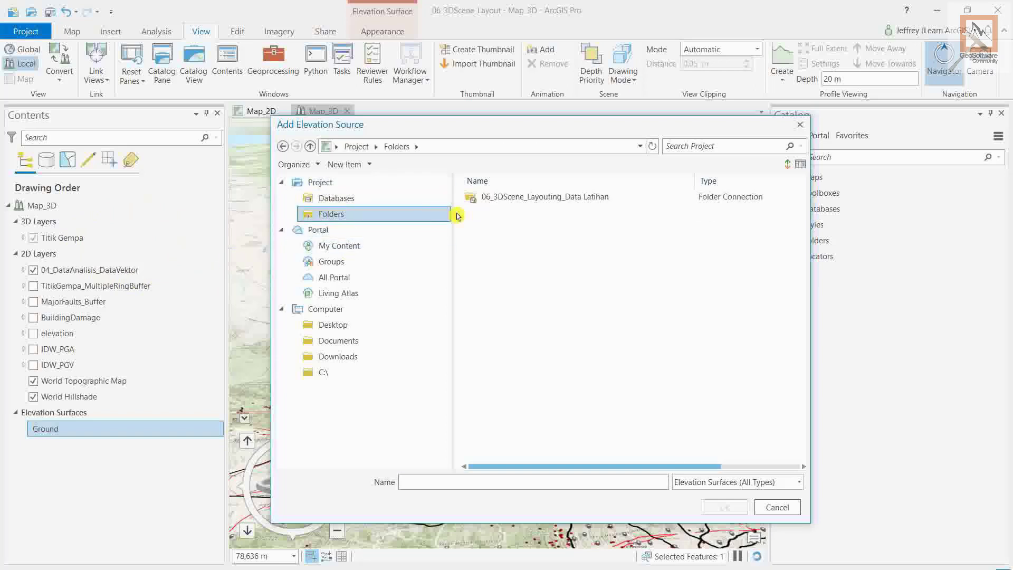
{"action": "left_click", "coordinate": [592, 200]}
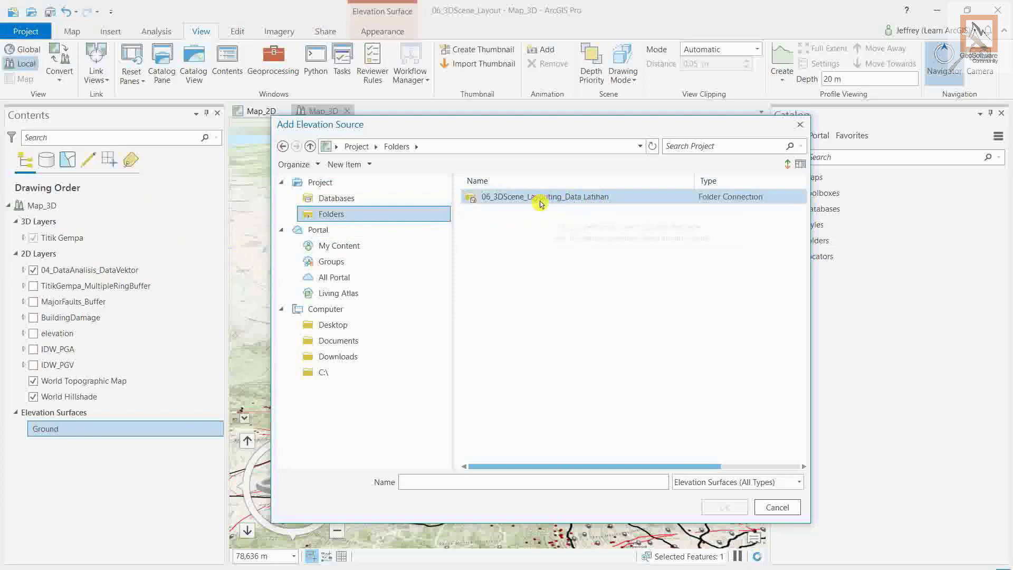
{"action": "double_click", "coordinate": [542, 198]}
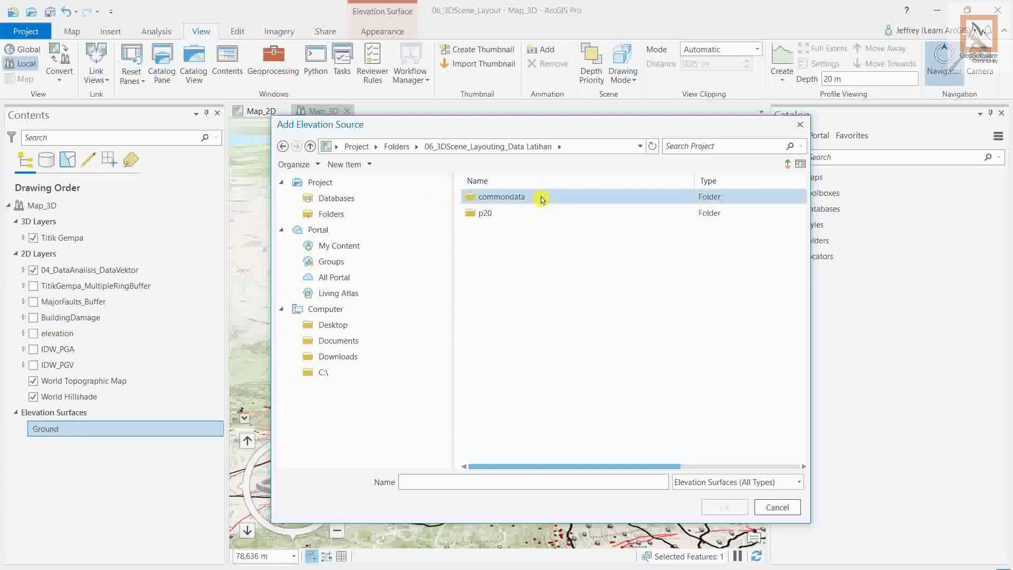
{"action": "double_click", "coordinate": [541, 200]}
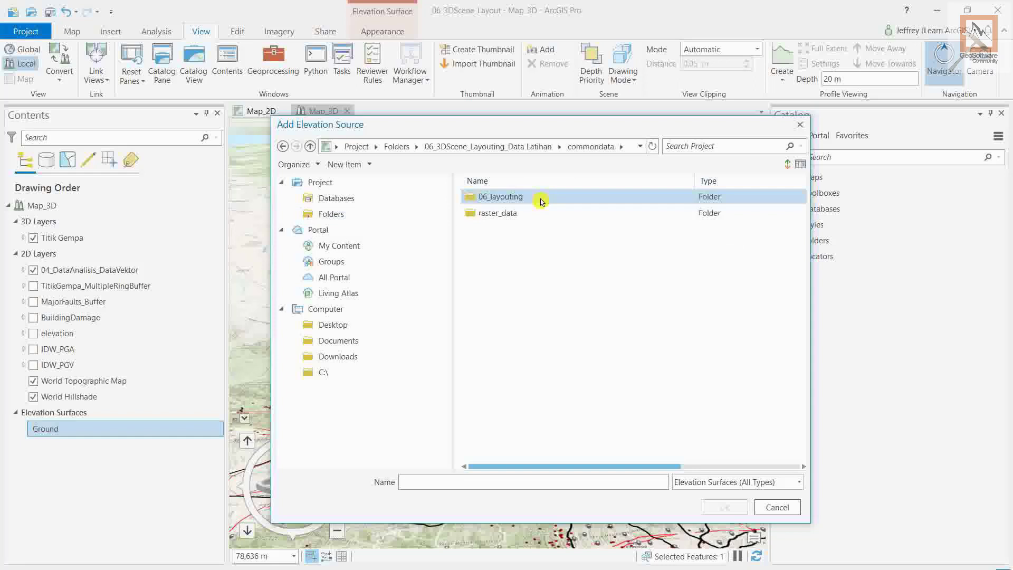
{"action": "double_click", "coordinate": [538, 215]}
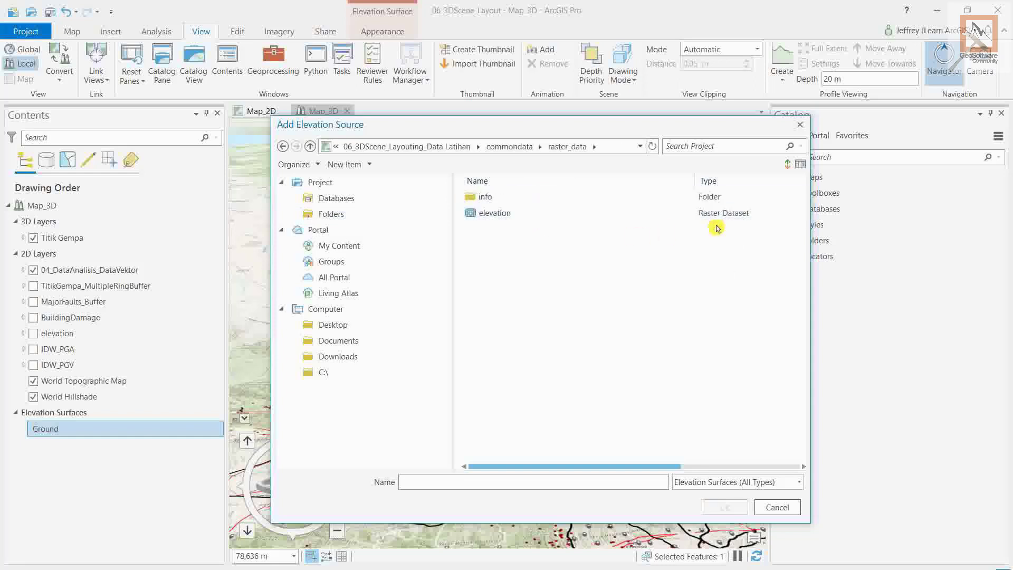
{"action": "left_click", "coordinate": [524, 214]}
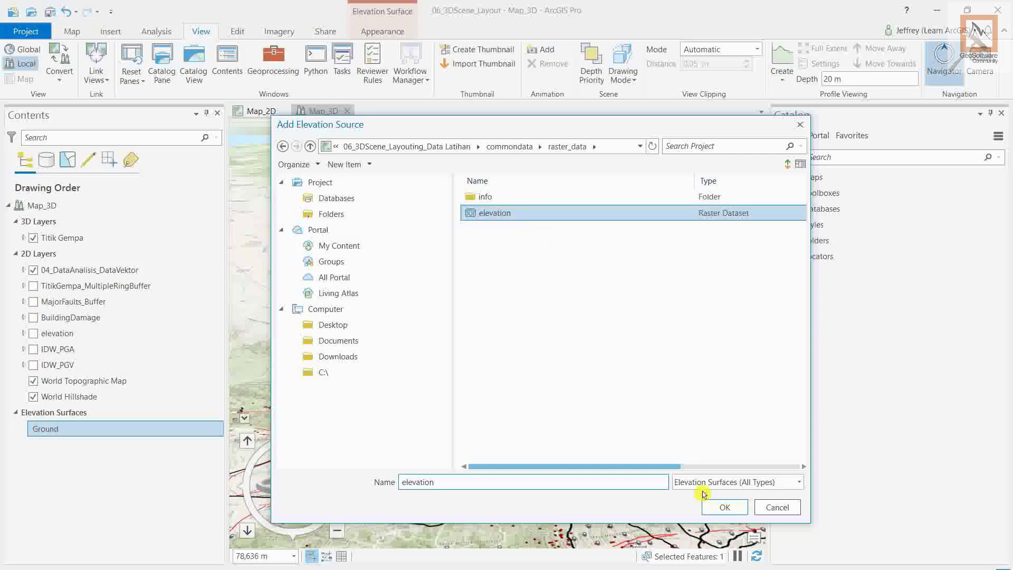
{"action": "left_click", "coordinate": [723, 508]}
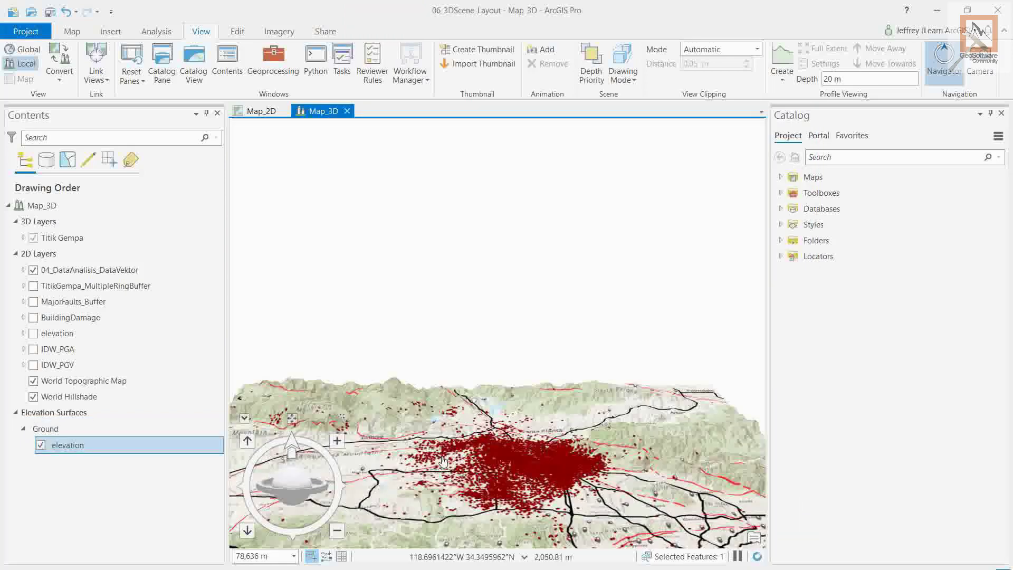
{"action": "left_click_drag", "start_coordinate": [570, 414], "coordinate": [524, 364]}
{"action": "left_click_drag", "start_coordinate": [596, 389], "coordinate": [565, 390]}
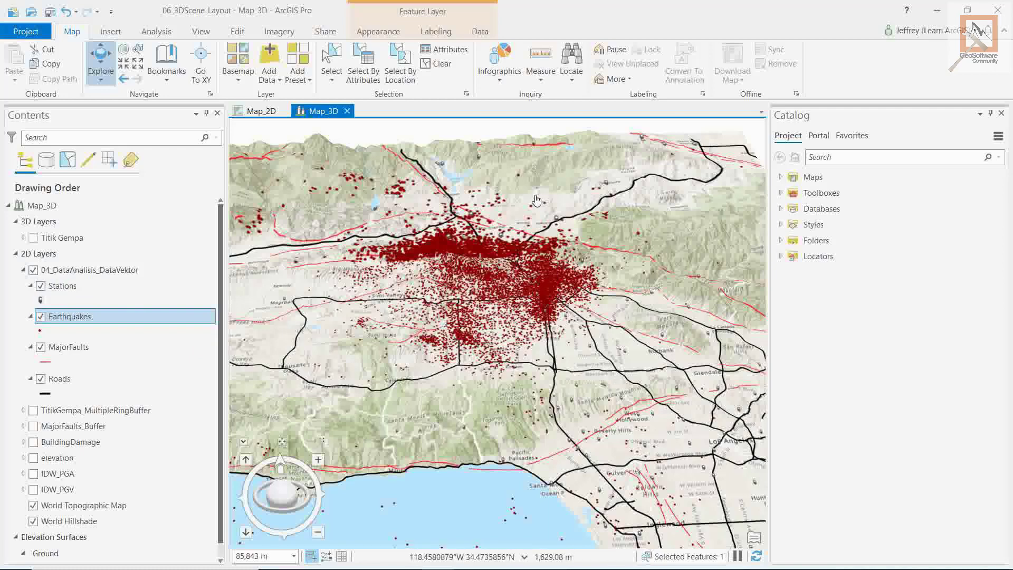
Hide the Stations layer and move the Earthquakes layer from the 2D Layers group to the 3D Layers group.
{"action": "left_click", "coordinate": [52, 287], "text": "ctrl"}
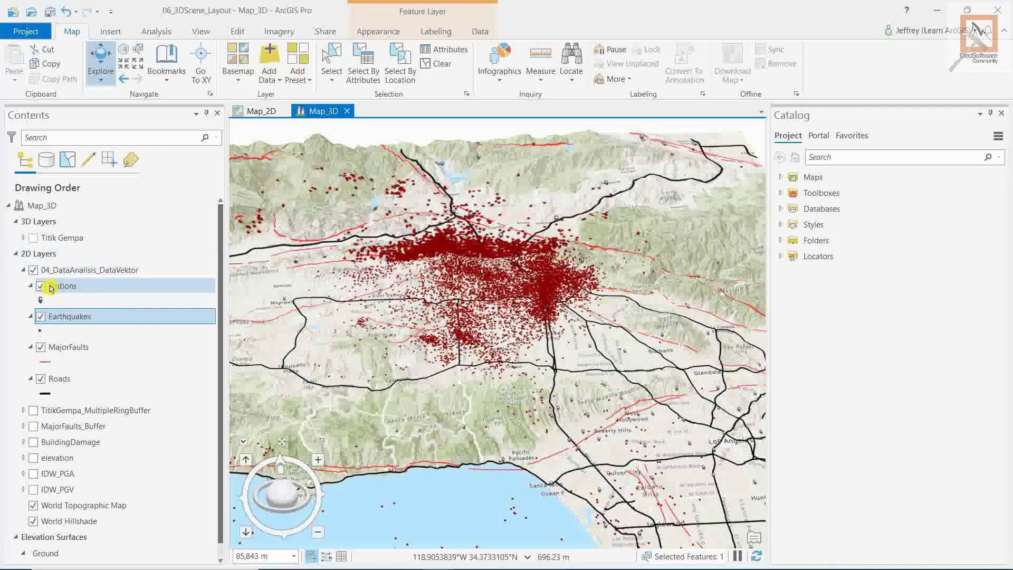
{"action": "left_click", "coordinate": [42, 288]}
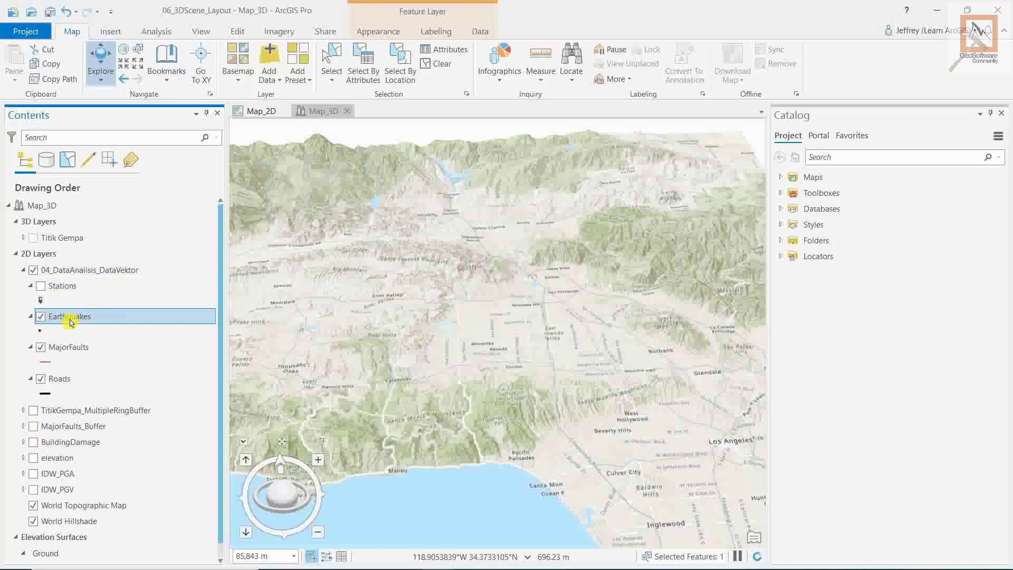
{"action": "left_click_drag", "start_coordinate": [59, 320], "coordinate": [59, 249]}
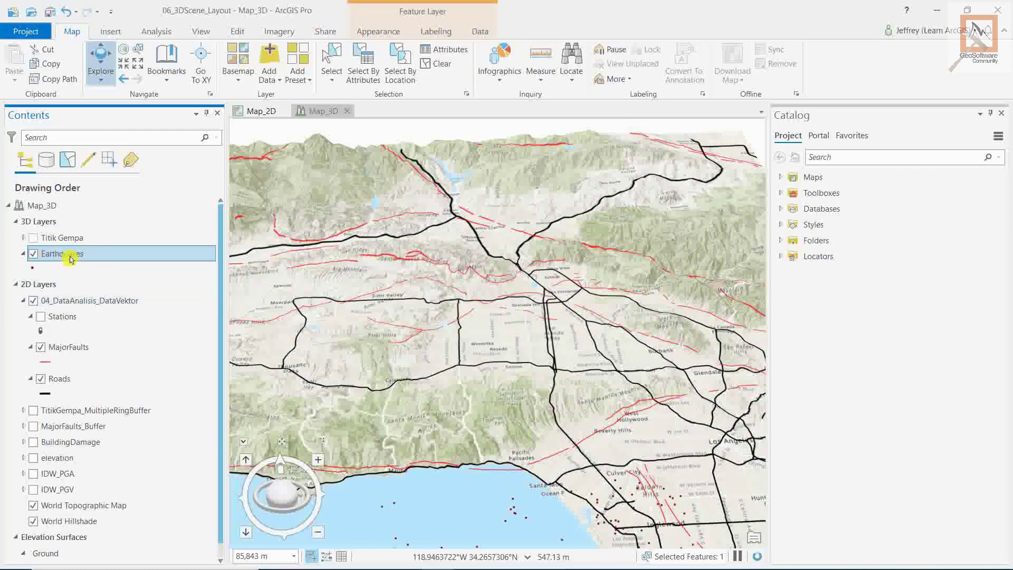
Open the Earthquakes attribute table and examine its DEPTH and DATETIME fields down to the last records.
{"action": "right_click", "coordinate": [70, 258]}
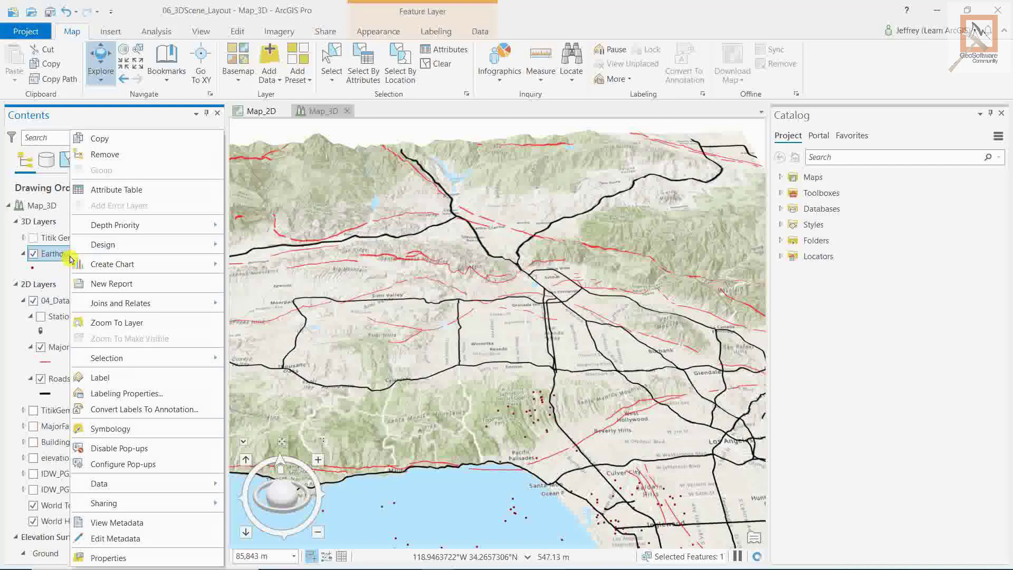
{"action": "left_click", "coordinate": [143, 194]}
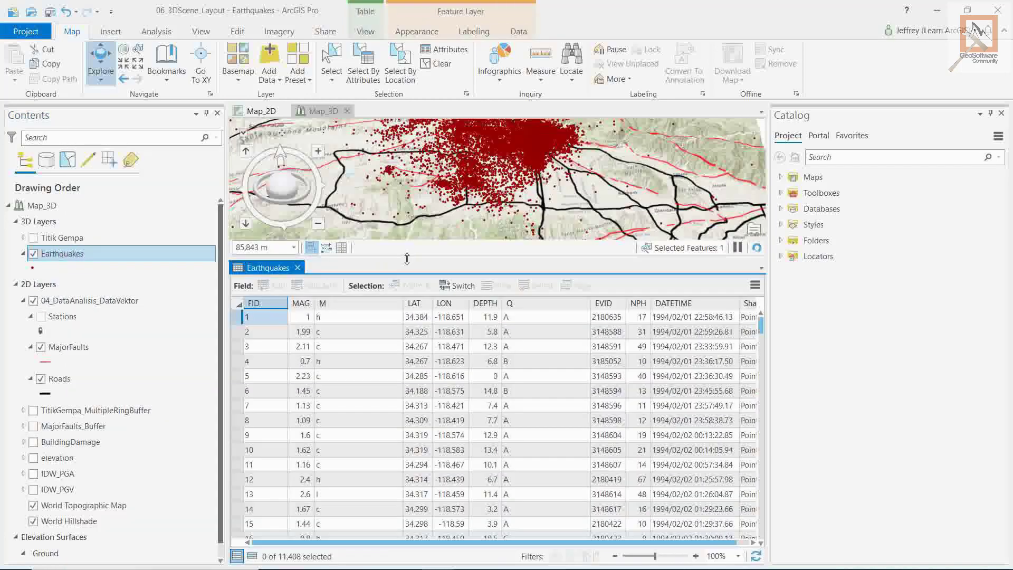
{"action": "left_click_drag", "start_coordinate": [407, 256], "coordinate": [401, 335]}
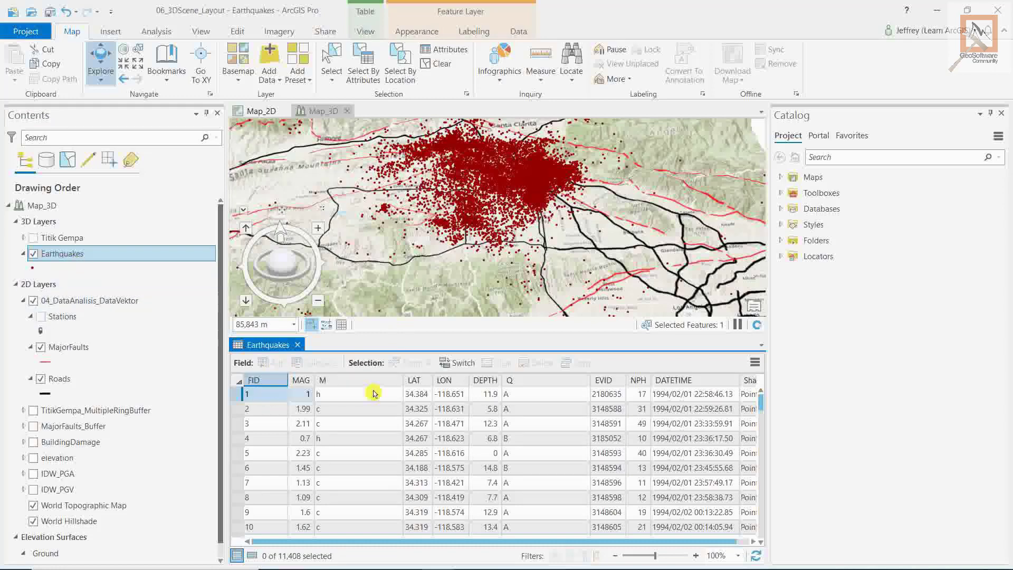
{"action": "left_click_drag", "start_coordinate": [509, 535], "coordinate": [595, 545]}
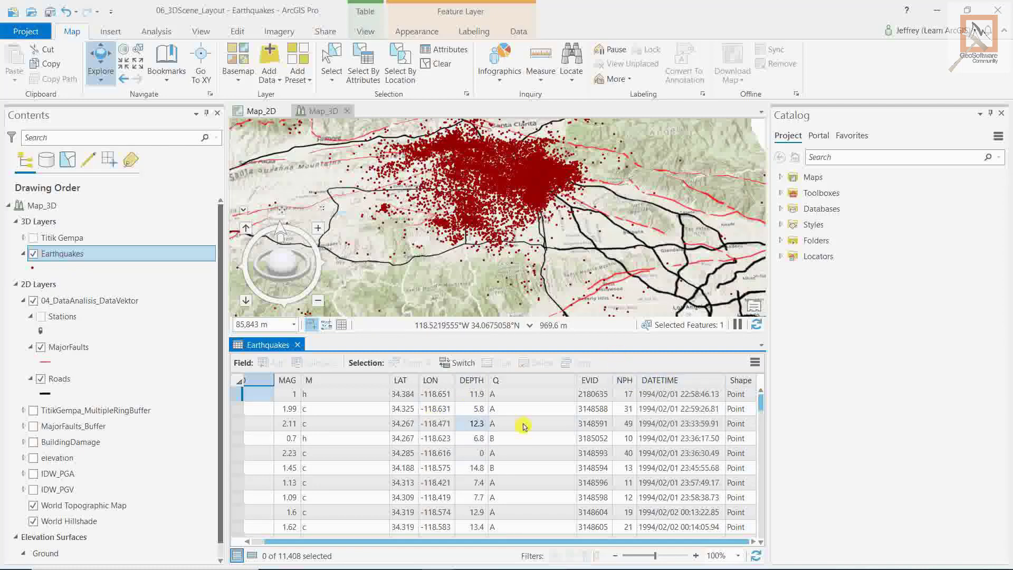
{"action": "left_click_drag", "start_coordinate": [761, 398], "coordinate": [761, 398]}
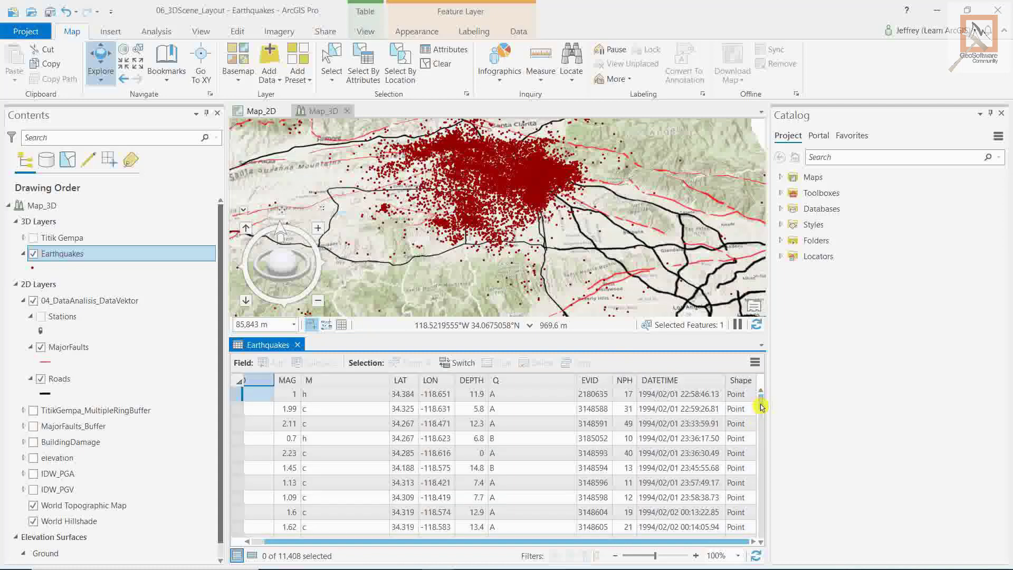
{"action": "left_click_drag", "start_coordinate": [761, 405], "coordinate": [760, 537]}
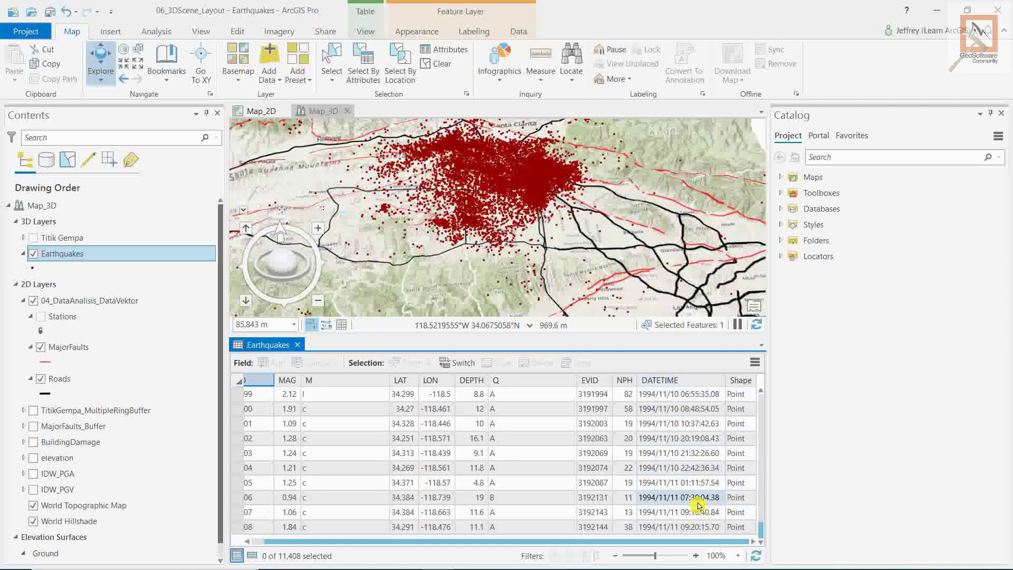
{"action": "scroll", "coordinate": [695, 497], "scroll_direction": "up", "scroll_amount": 1}
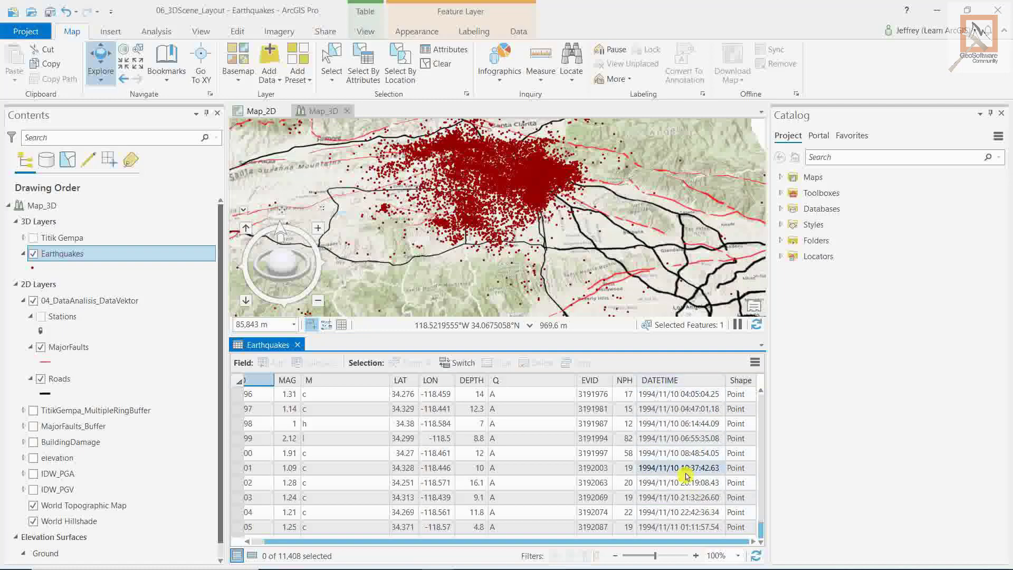
{"action": "scroll", "coordinate": [685, 474], "scroll_direction": "down", "scroll_amount": 1}
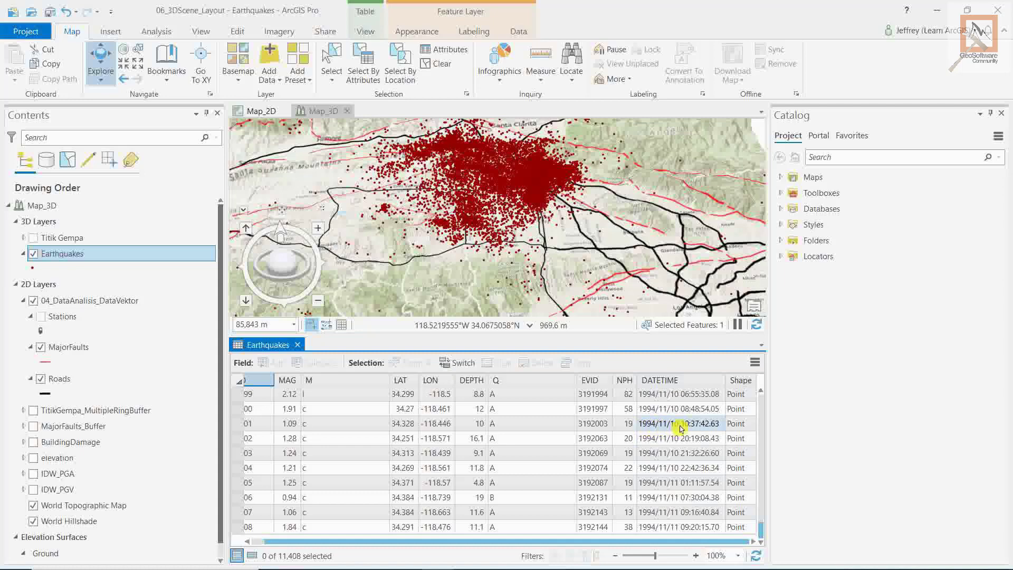
{"action": "scroll", "coordinate": [681, 438], "scroll_direction": "up", "scroll_amount": 1}
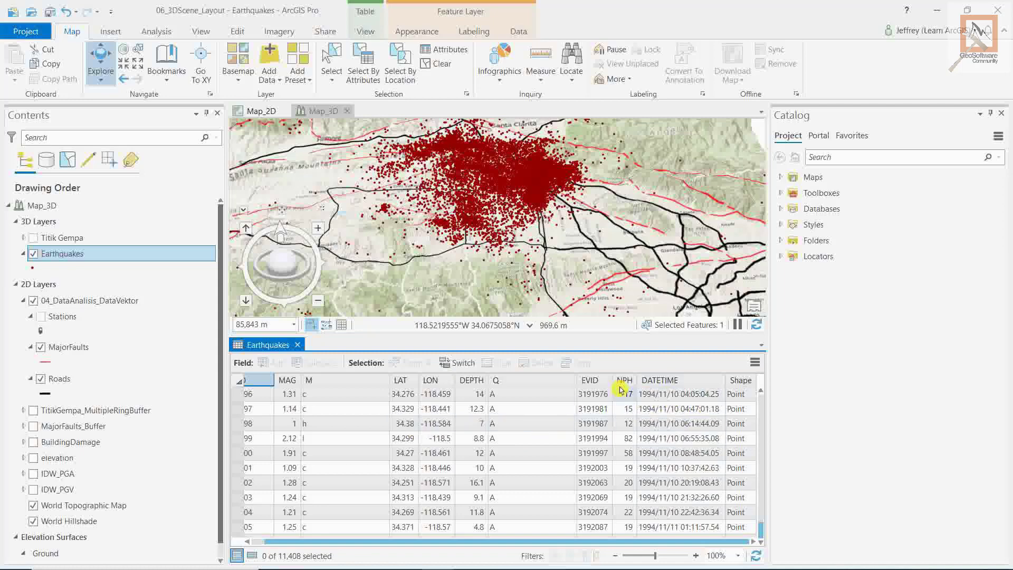
Add a definition query to the Earthquakes layer that keeps records whose DATETIME contains the text 1994/11/10.
{"action": "right_click", "coordinate": [78, 256]}
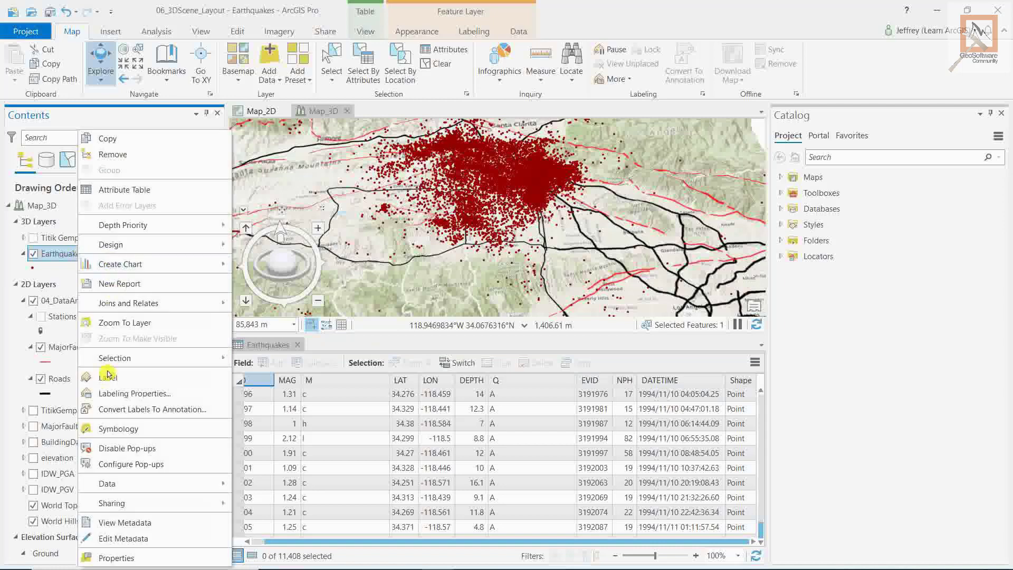
{"action": "left_click", "coordinate": [108, 557]}
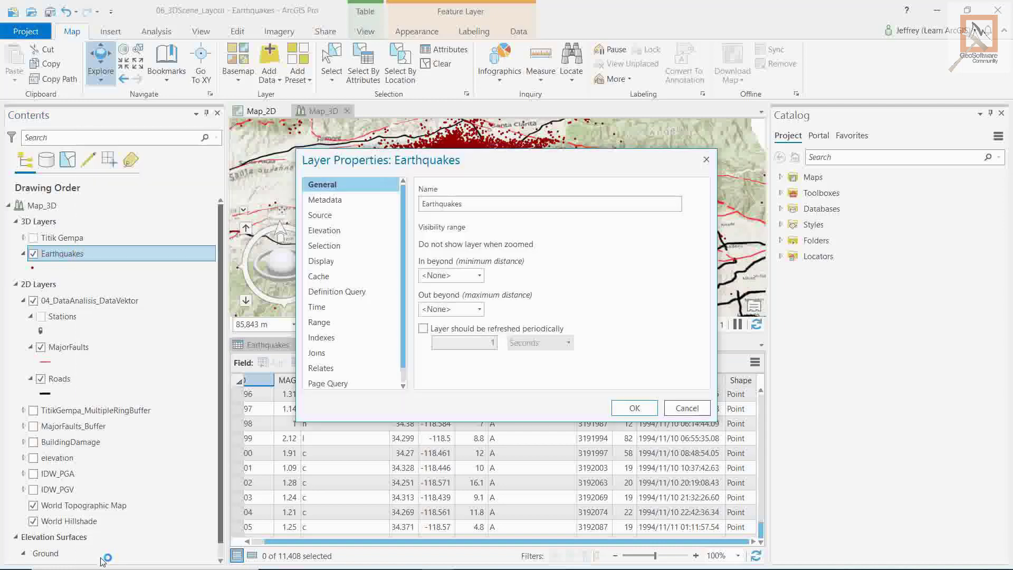
{"action": "left_click", "coordinate": [338, 292]}
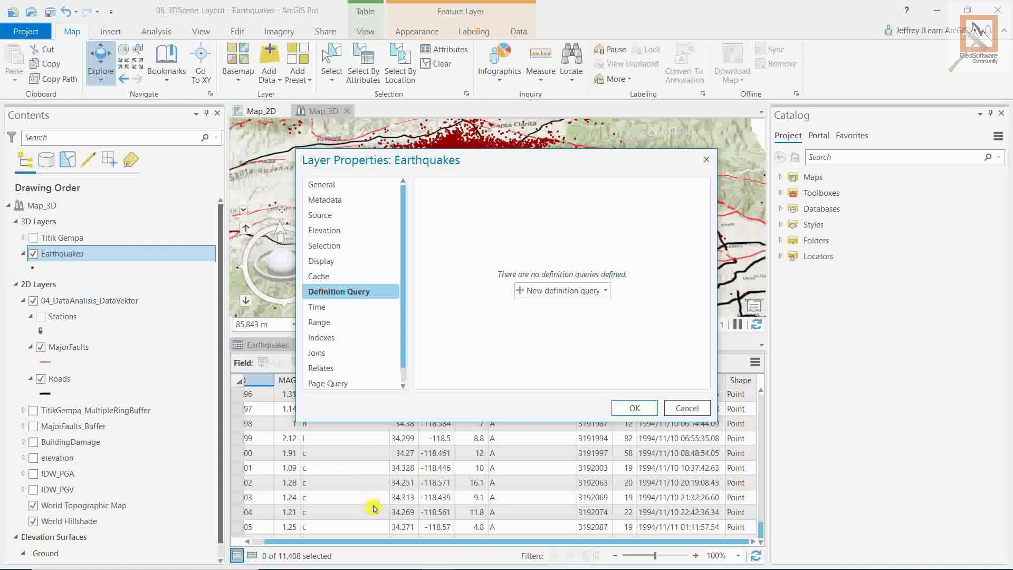
{"action": "left_click", "coordinate": [541, 291]}
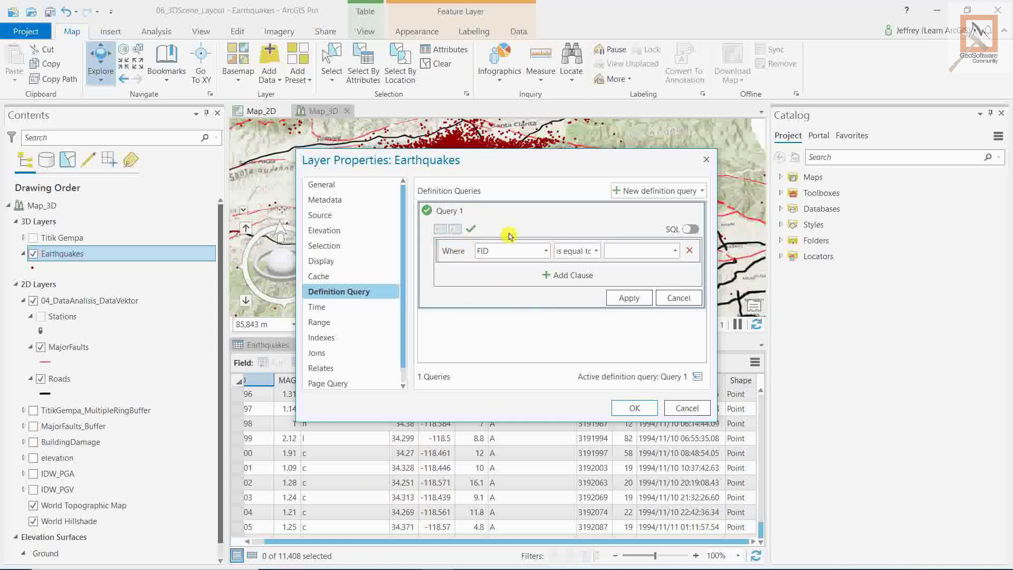
{"action": "left_click", "coordinate": [546, 252]}
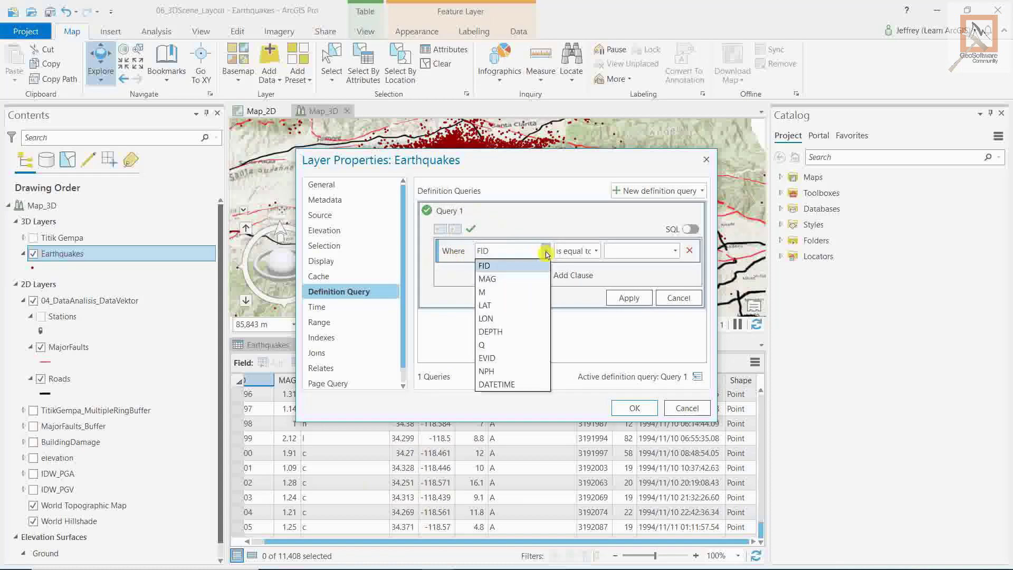
{"action": "left_click", "coordinate": [517, 384]}
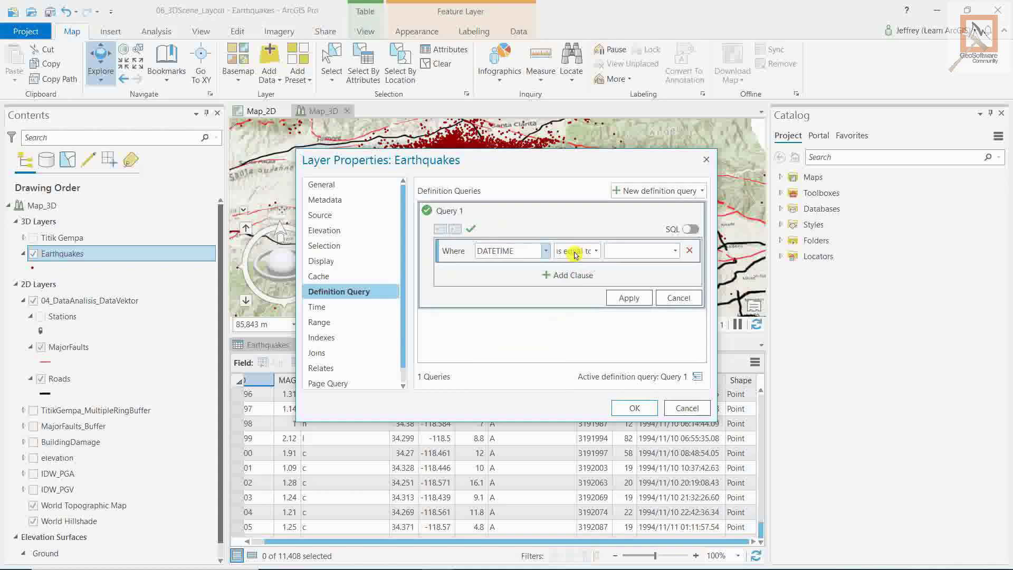
{"action": "left_click", "coordinate": [597, 252]}
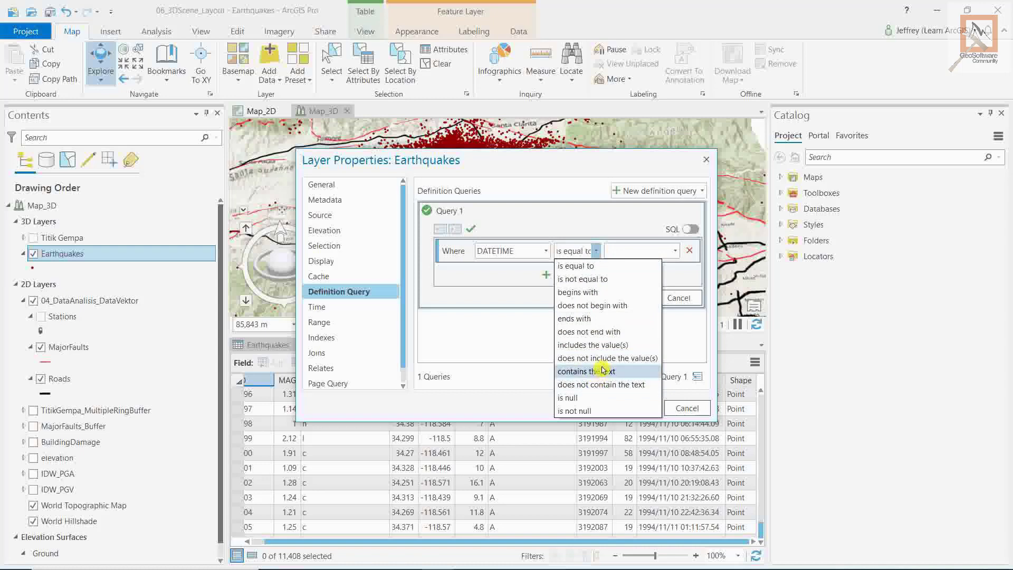
{"action": "left_click", "coordinate": [620, 372]}
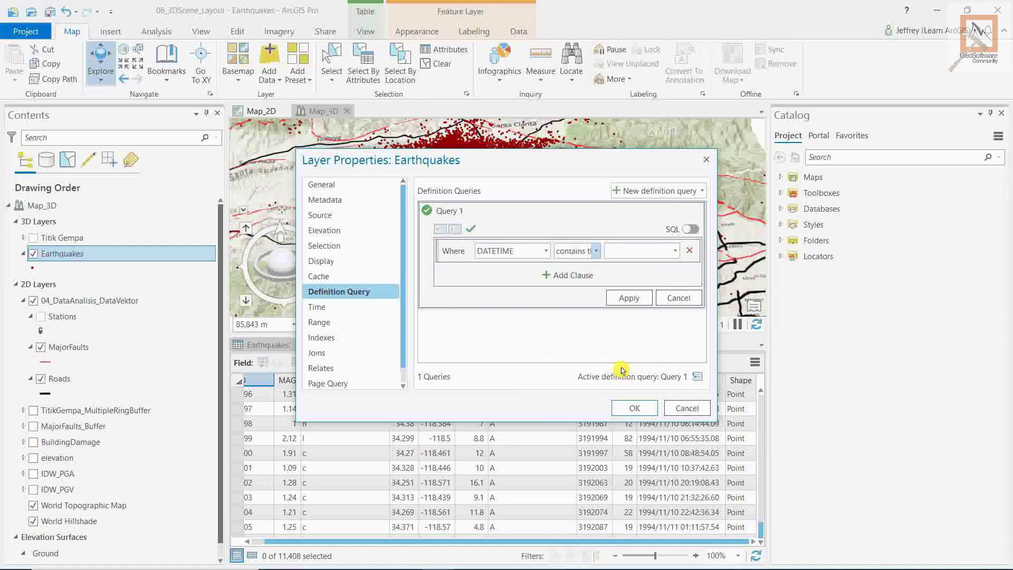
{"action": "left_click_drag", "start_coordinate": [578, 160], "coordinate": [481, 140]}
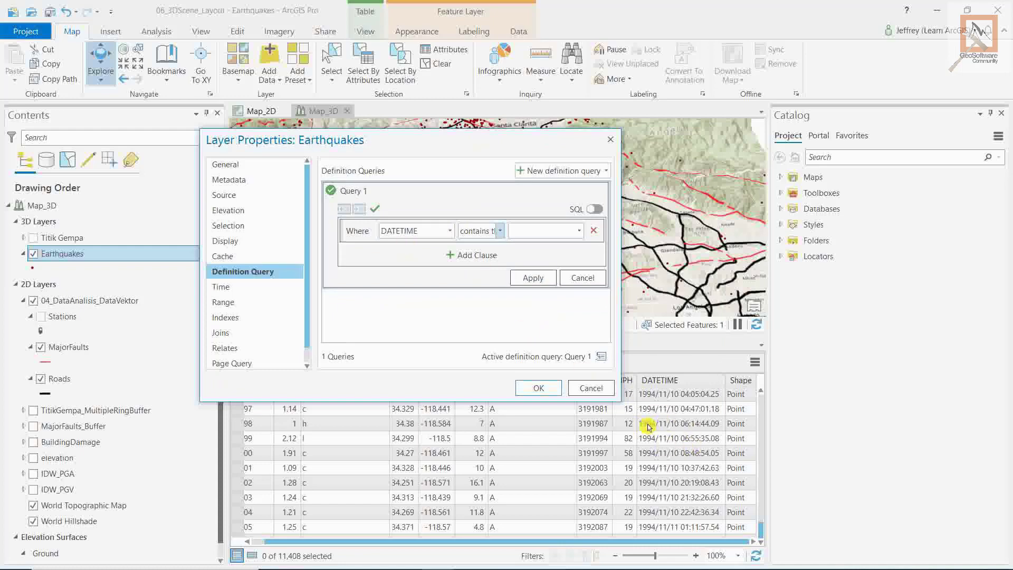
{"action": "left_click", "coordinate": [538, 230]}
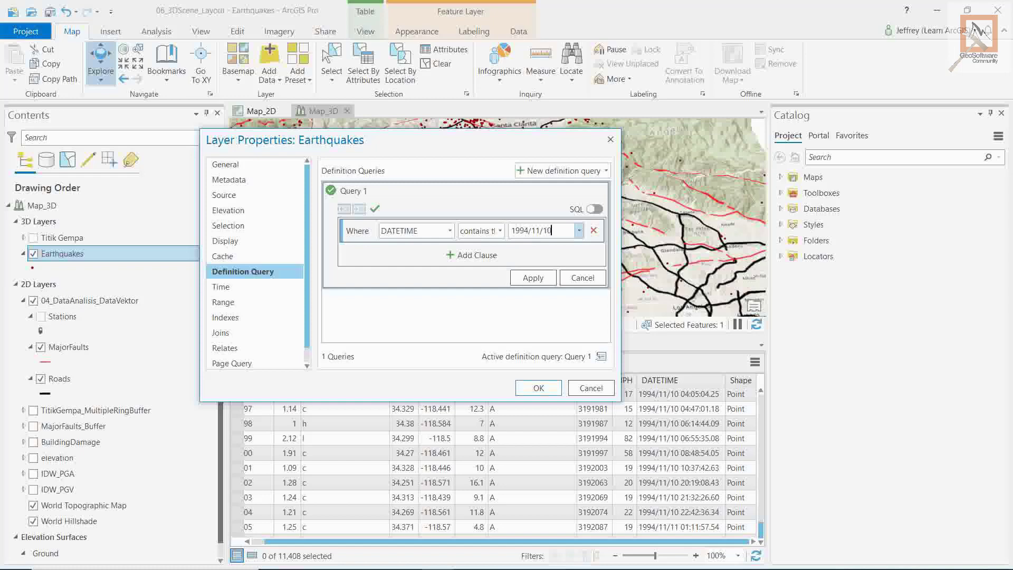
{"action": "left_click", "coordinate": [534, 278]}
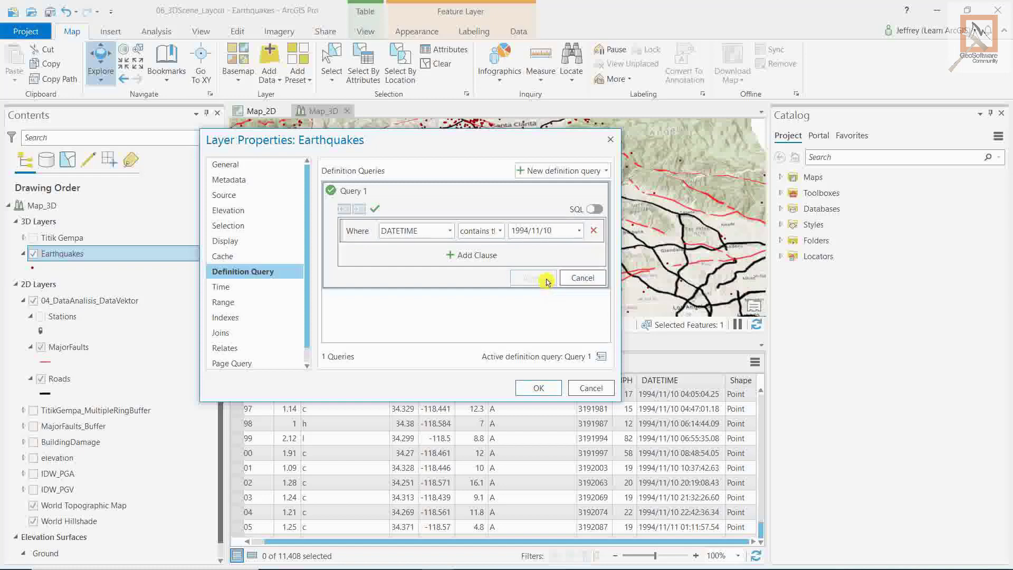
{"action": "left_click", "coordinate": [526, 393]}
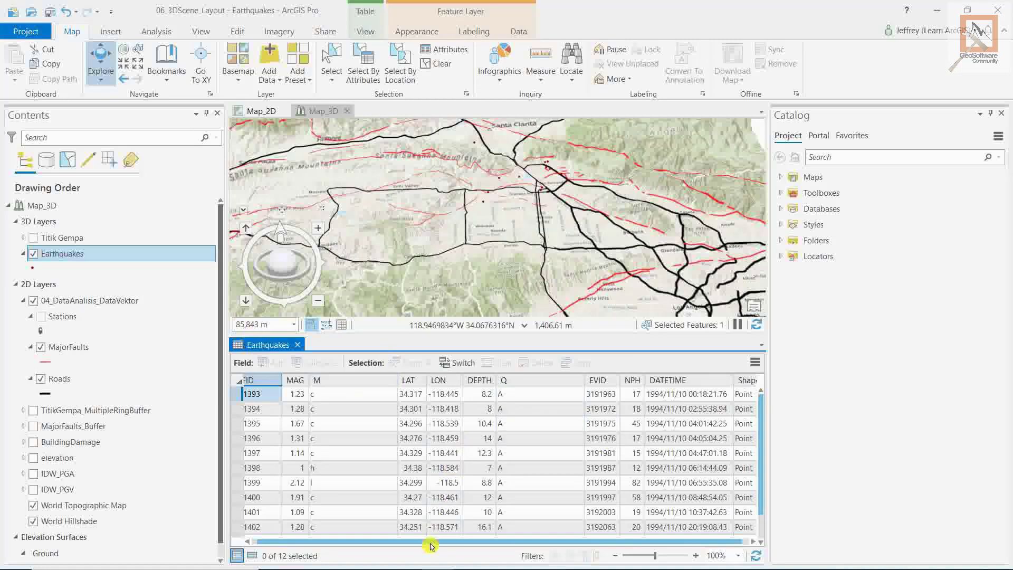
Review the fields and dates of the filtered Earthquakes records, and close the attribute table.
{"action": "left_click_drag", "start_coordinate": [430, 545], "coordinate": [391, 543]}
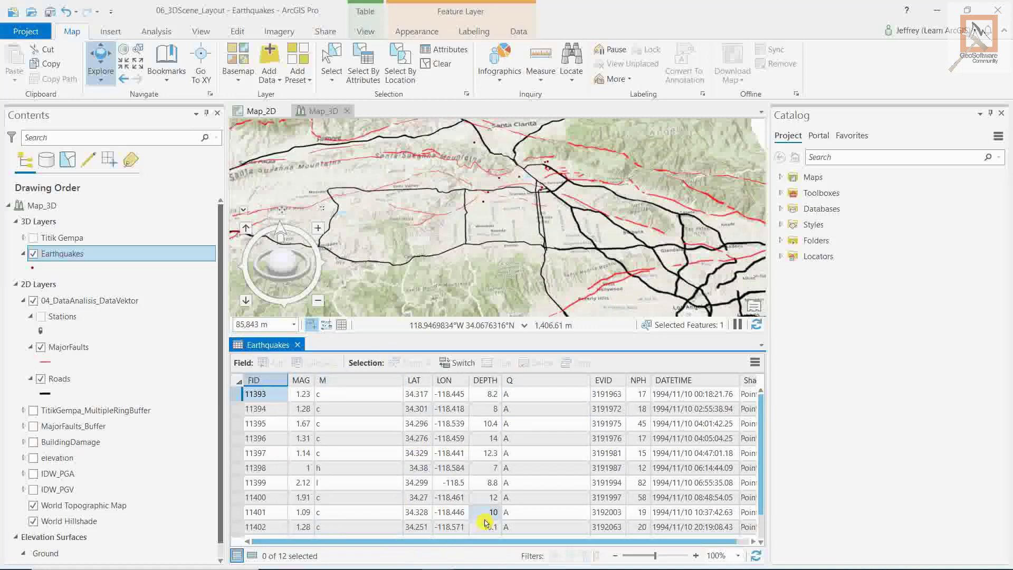
{"action": "left_click_drag", "start_coordinate": [641, 544], "coordinate": [654, 544]}
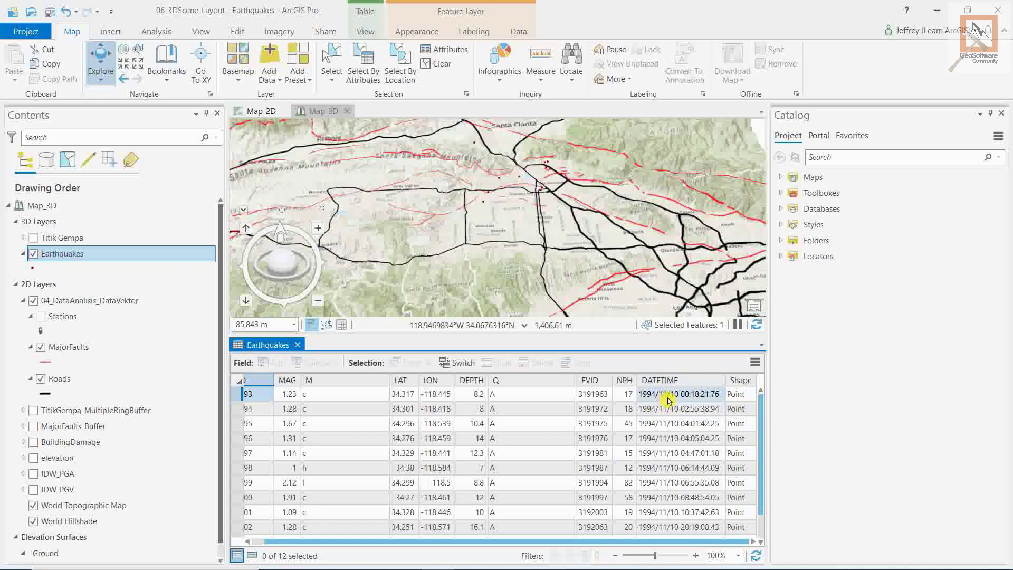
{"action": "key", "text": "Down"}
{"action": "key", "text": "Left"}
{"action": "key", "text": "Left"}
{"action": "scroll", "coordinate": [506, 515], "scroll_direction": "down", "scroll_amount": 1}
{"action": "left_click", "coordinate": [505, 517]}
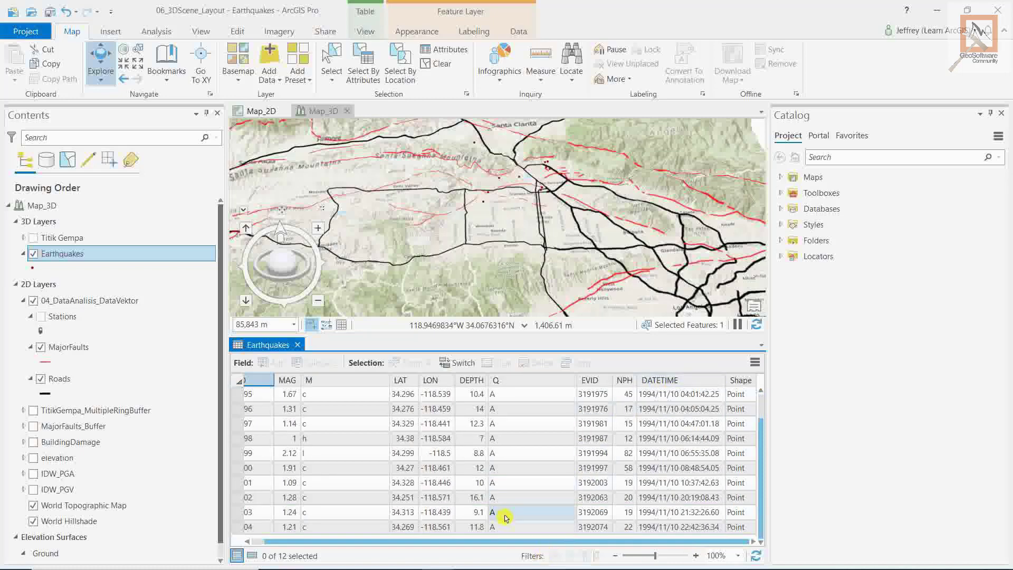
{"action": "left_click_drag", "start_coordinate": [482, 542], "coordinate": [470, 542]}
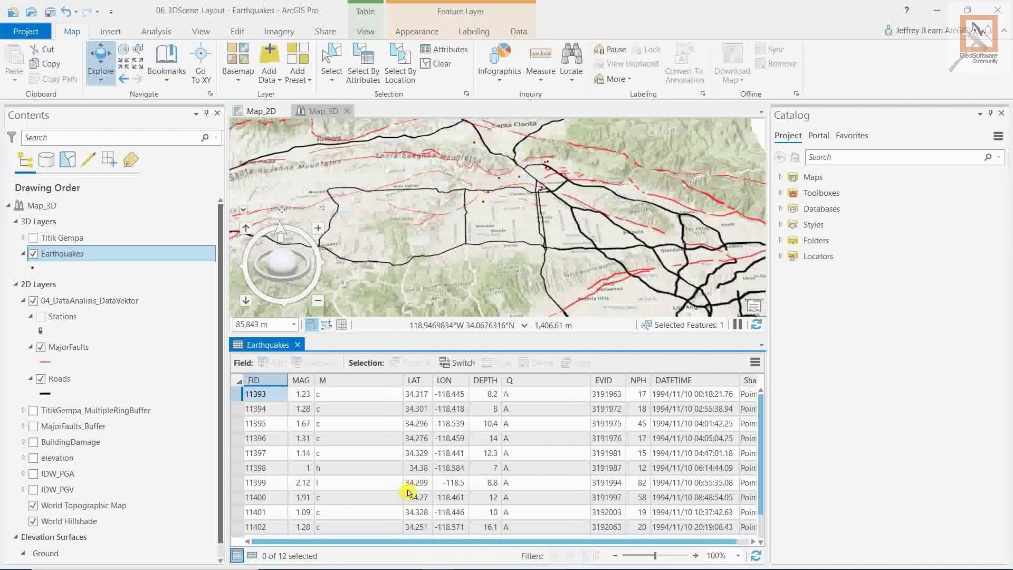
{"action": "left_click", "coordinate": [401, 458]}
{"action": "left_click", "coordinate": [443, 470]}
{"action": "key", "text": "ctrl+Home"}
{"action": "left_click", "coordinate": [299, 345]}
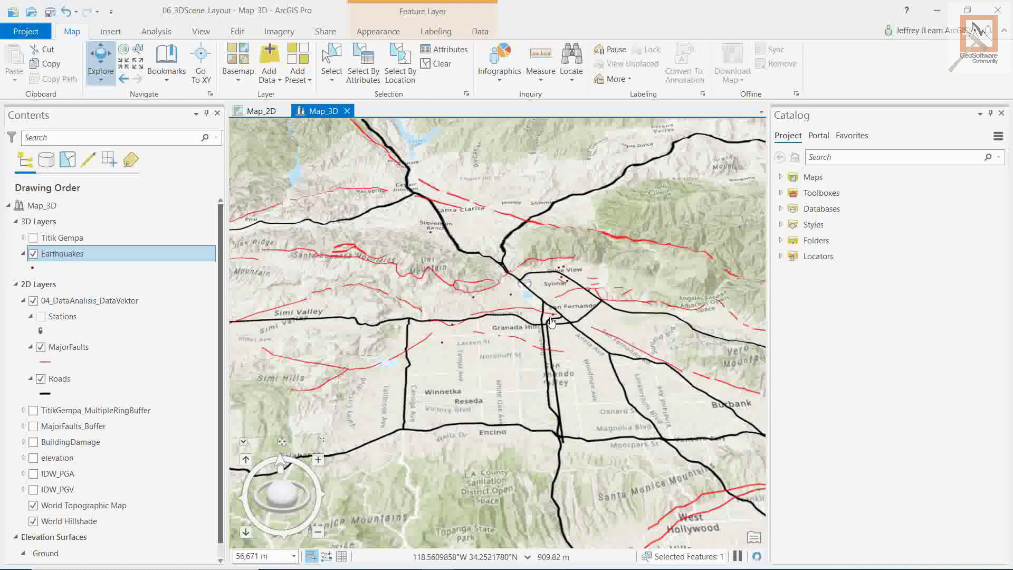
In the Earthquakes layer's elevation properties, place the features relative to the ground with DEPTH as the elevation field.
{"action": "left_click_drag", "start_coordinate": [370, 317], "coordinate": [381, 302]}
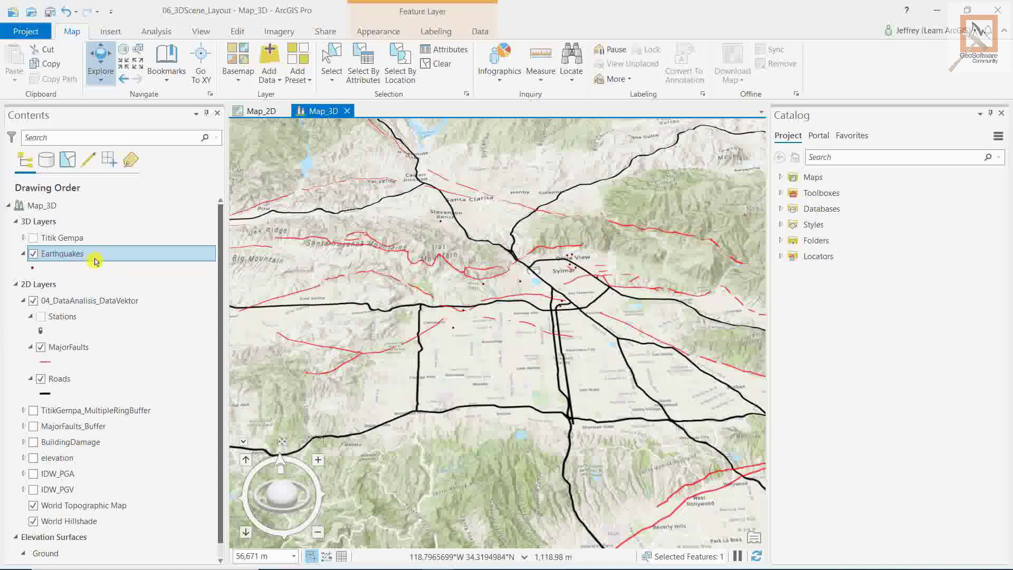
{"action": "left_click", "coordinate": [75, 257]}
{"action": "right_click", "coordinate": [76, 257]}
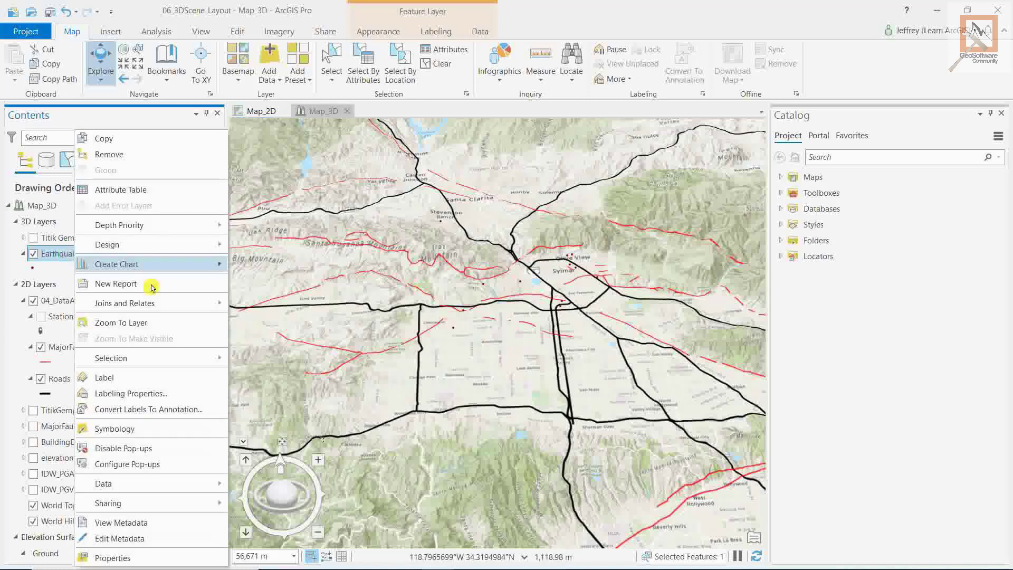
{"action": "left_click", "coordinate": [133, 558]}
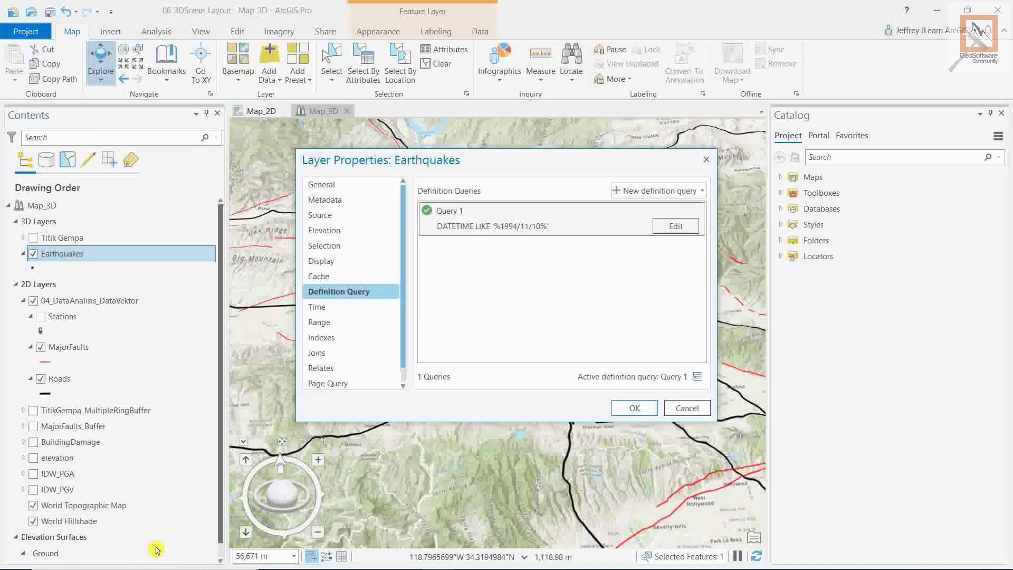
{"action": "left_click_drag", "start_coordinate": [412, 166], "coordinate": [426, 293]}
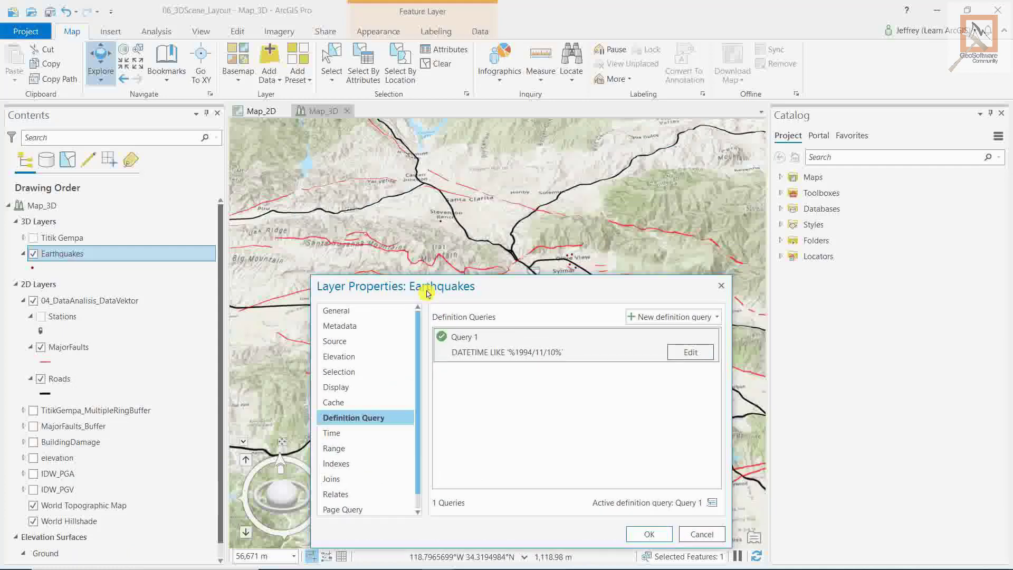
{"action": "left_click", "coordinate": [342, 362]}
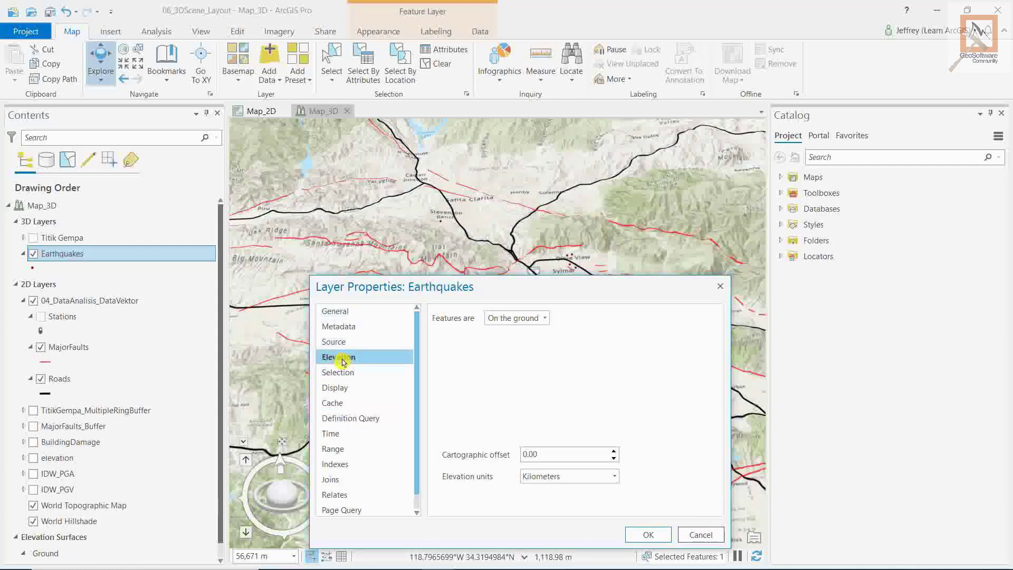
{"action": "left_click_drag", "start_coordinate": [469, 287], "coordinate": [440, 305]}
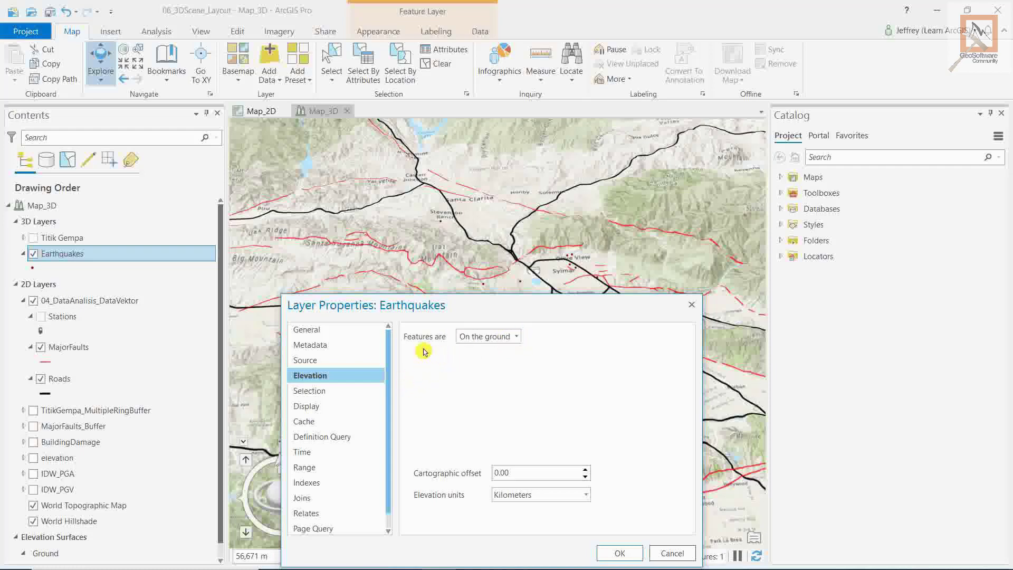
{"action": "left_click", "coordinate": [516, 337]}
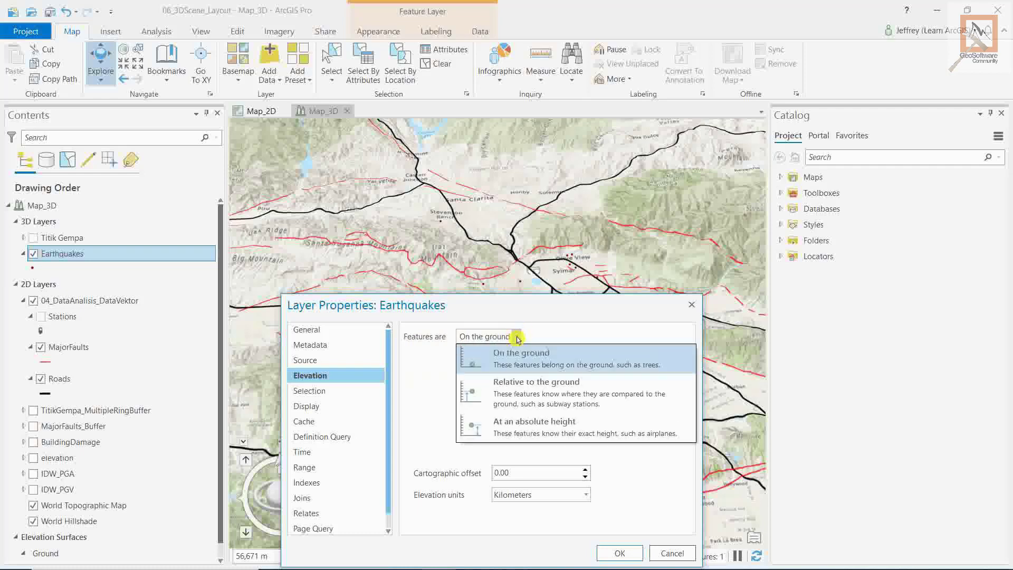
{"action": "left_click", "coordinate": [530, 391]}
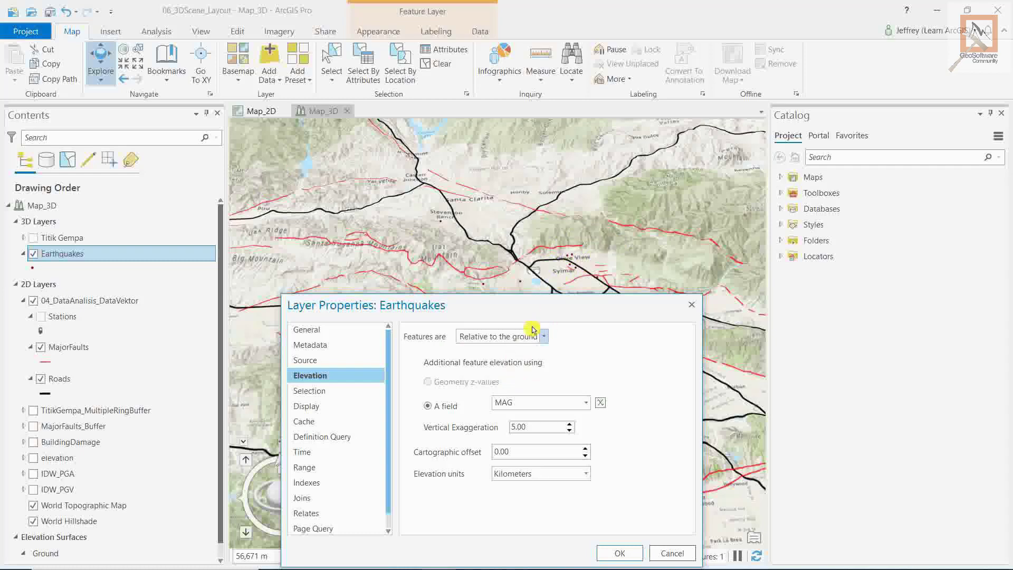
{"action": "left_click", "coordinate": [588, 405]}
{"action": "left_click", "coordinate": [549, 455]}
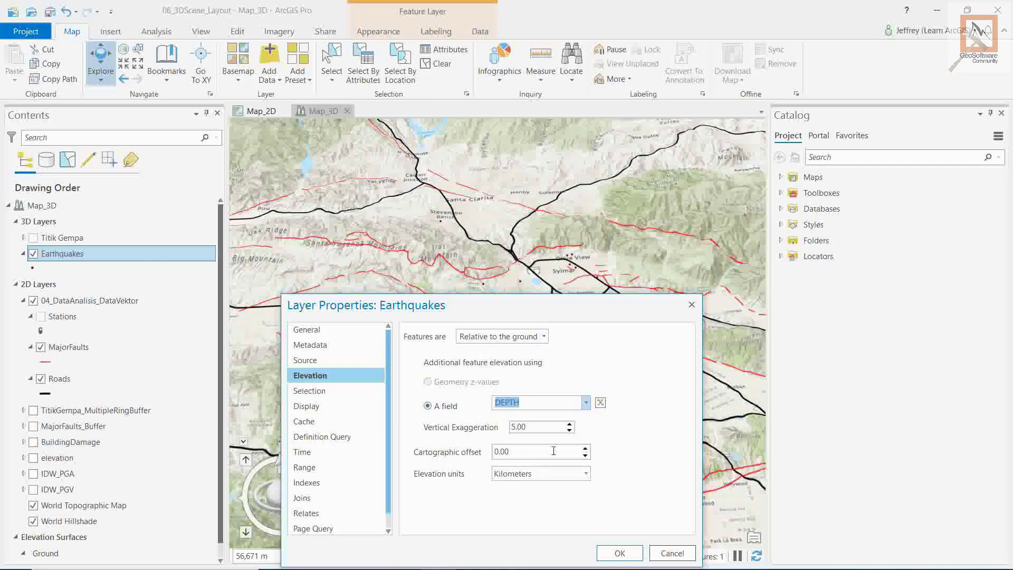
Replace the Earthquakes elevation field with a custom Arcade expression that negates $feature.DEPTH.
{"action": "left_click", "coordinate": [601, 405]}
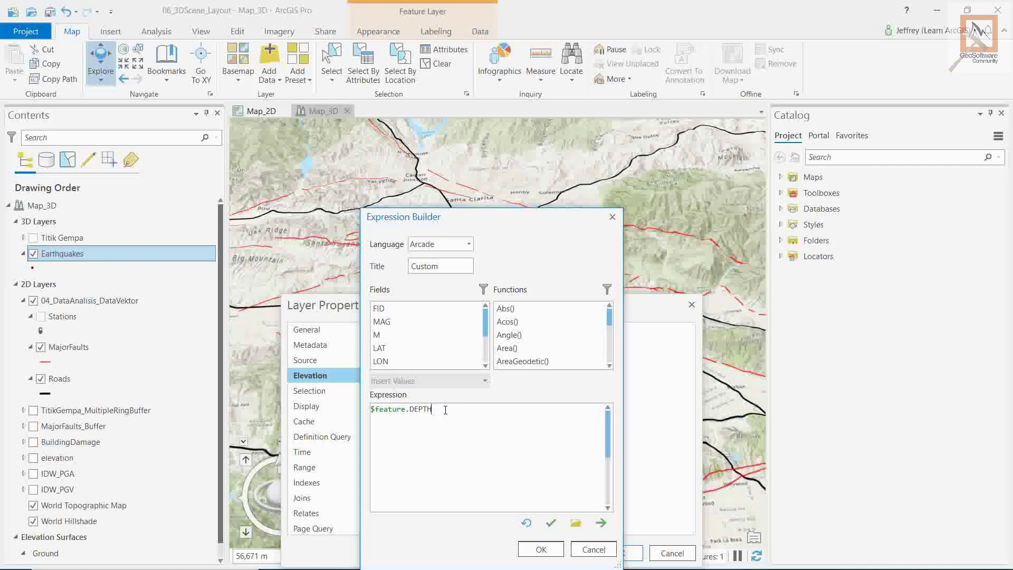
{"action": "left_click", "coordinate": [371, 408]}
{"action": "type", "text": "("}
{"action": "type", "text": "-"}
{"action": "left_click", "coordinate": [537, 549]}
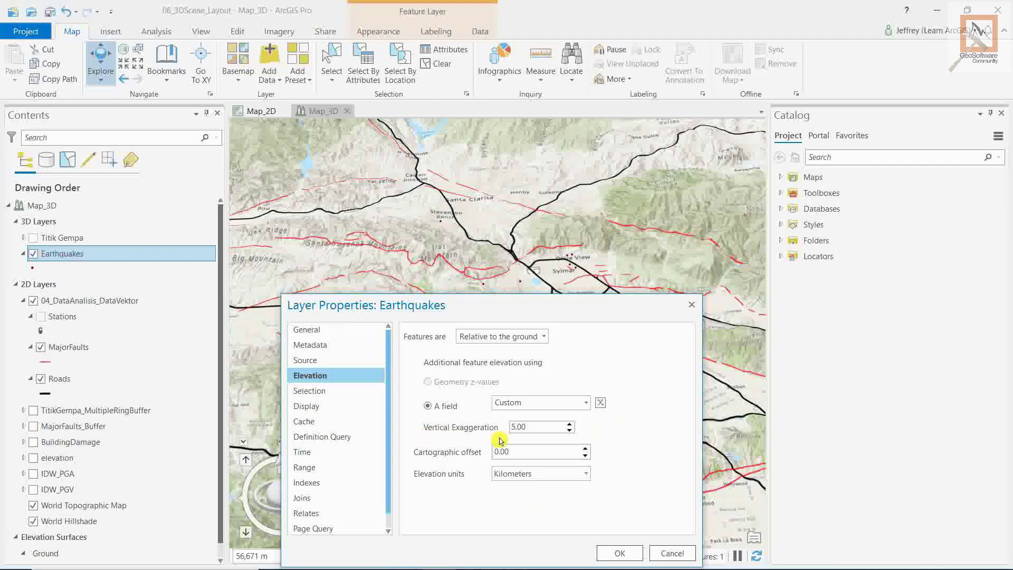
Set the Earthquakes layer's vertical exaggeration to 3.00 with elevation units in kilometers, and apply the layer properties.
{"action": "left_click_drag", "start_coordinate": [530, 429], "coordinate": [489, 423]}
{"action": "type", "text": "1"}
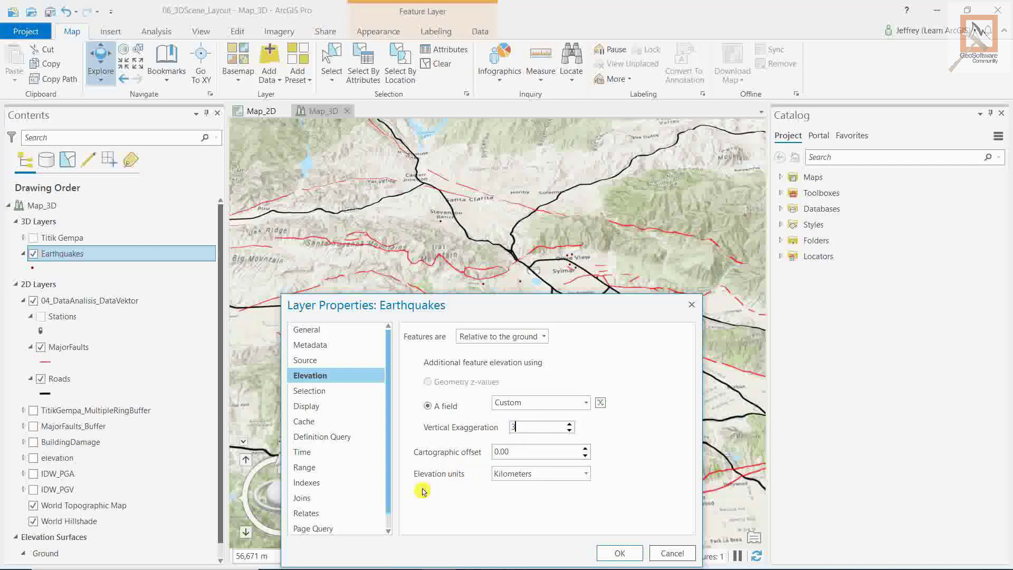
{"action": "left_click", "coordinate": [587, 475]}
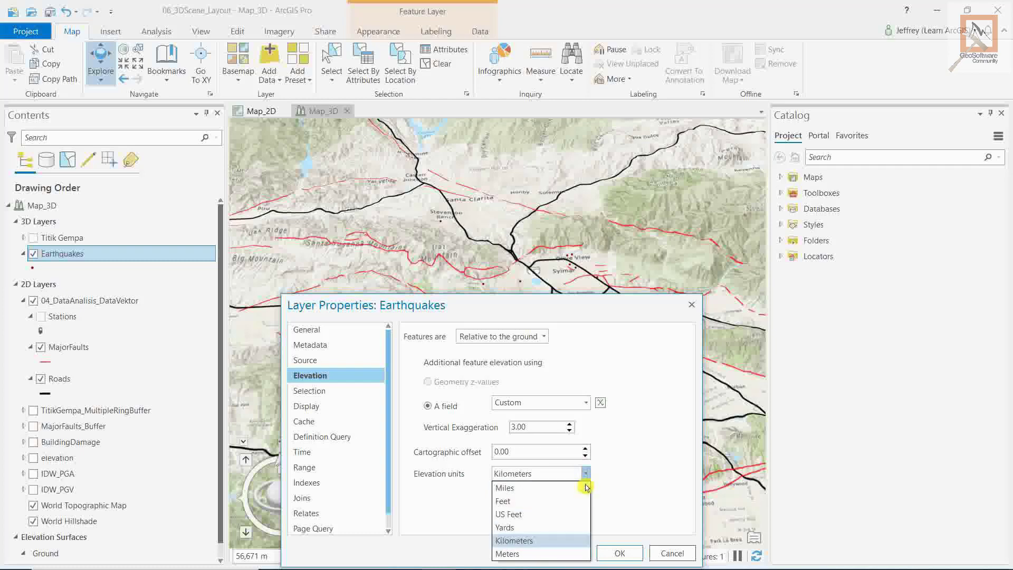
{"action": "left_click", "coordinate": [561, 544]}
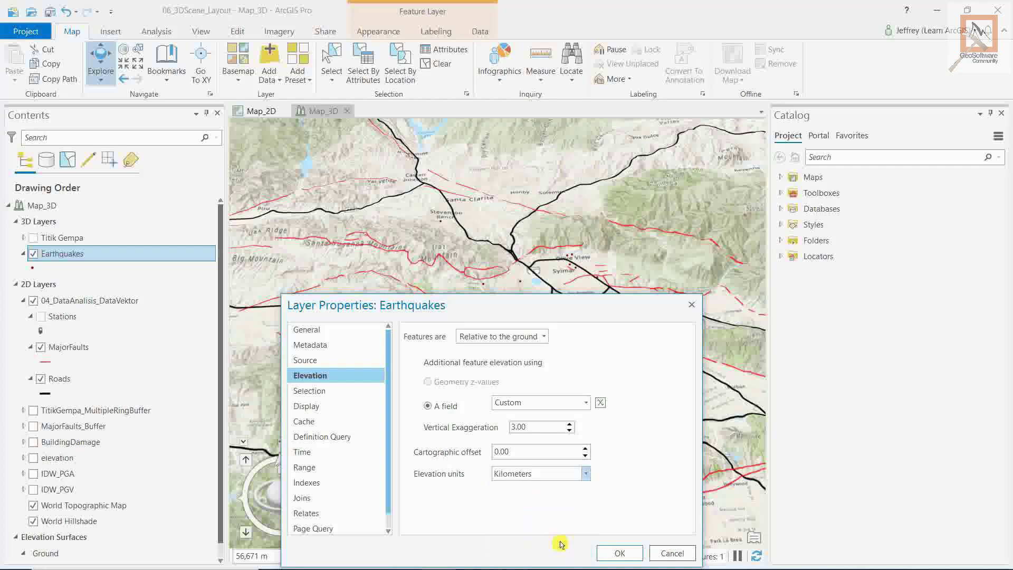
{"action": "left_click", "coordinate": [625, 556]}
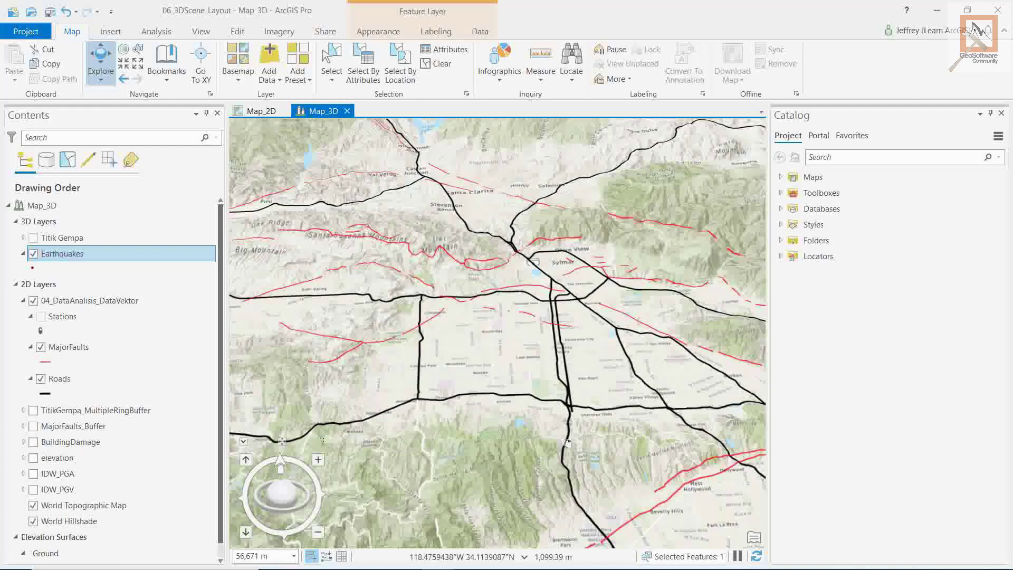
Tilt the 3D scene to a side view and examine the earthquake points' positions relative to the terrain surface.
{"action": "left_click_drag", "start_coordinate": [567, 443], "coordinate": [550, 368]}
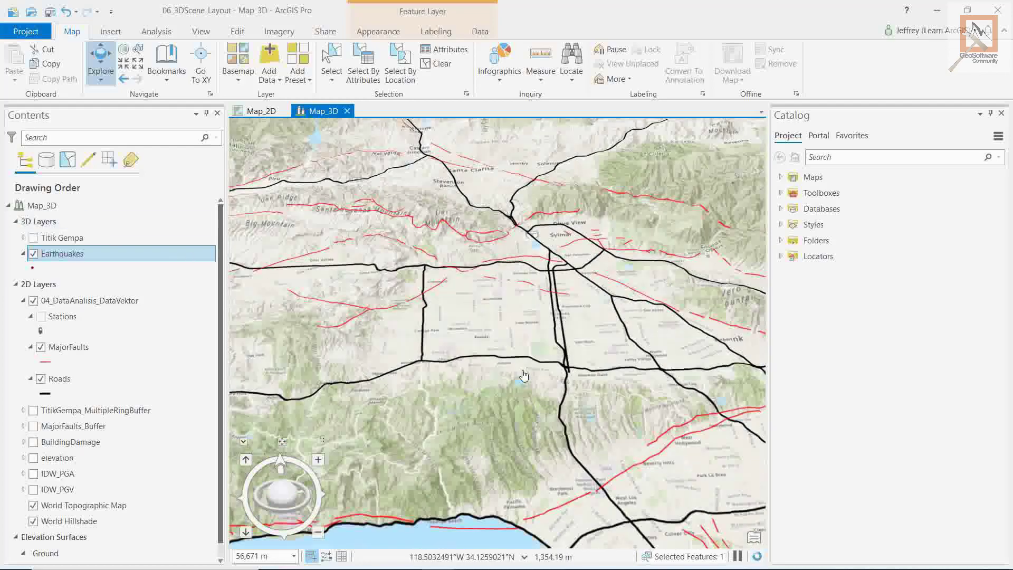
{"action": "left_click_drag", "start_coordinate": [509, 434], "coordinate": [517, 332]}
{"action": "left_click_drag", "start_coordinate": [523, 381], "coordinate": [534, 345]}
{"action": "left_click_drag", "start_coordinate": [436, 405], "coordinate": [471, 362]}
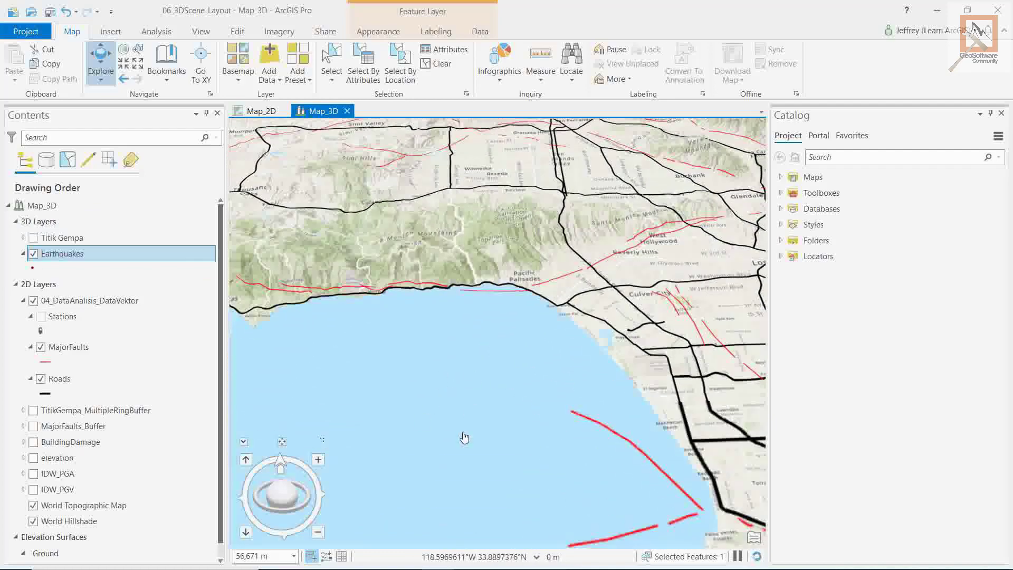
{"action": "left_click_drag", "start_coordinate": [475, 438], "coordinate": [487, 420]}
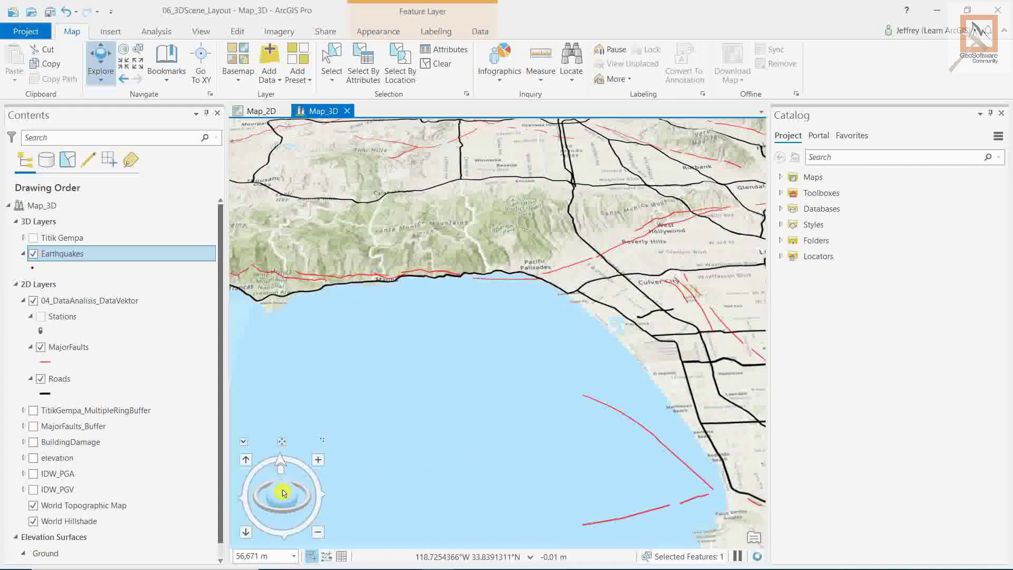
{"action": "left_click_drag", "start_coordinate": [285, 508], "coordinate": [282, 488]}
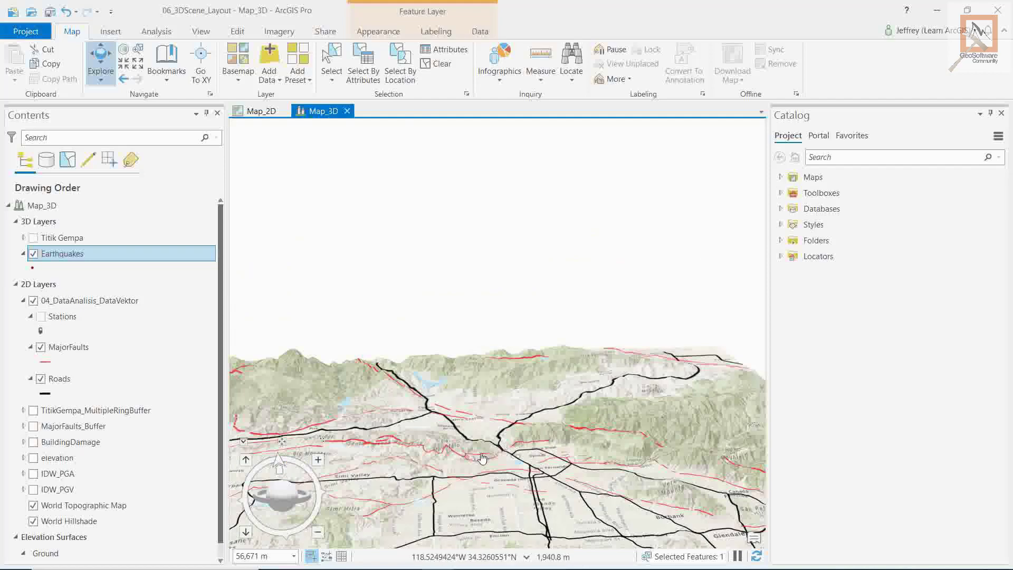
{"action": "scroll", "coordinate": [483, 457], "scroll_direction": "up", "scroll_amount": 5}
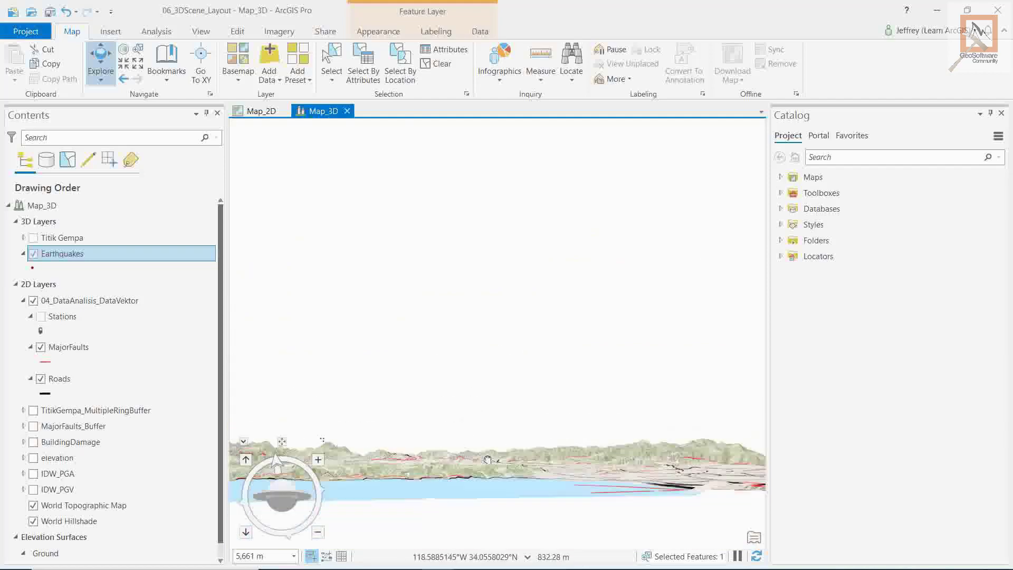
{"action": "left_click_drag", "start_coordinate": [488, 460], "coordinate": [485, 502]}
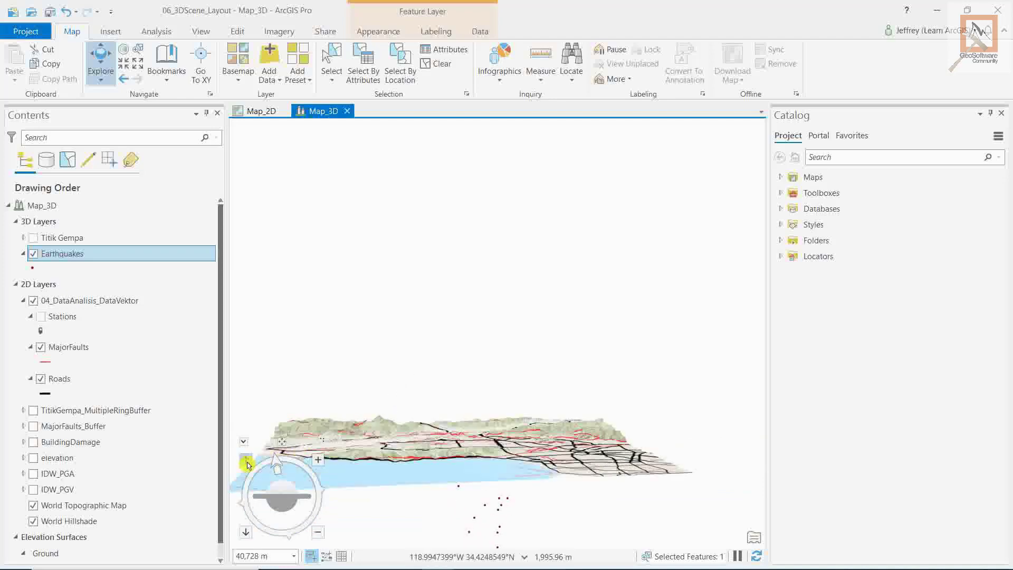
{"action": "left_click", "coordinate": [246, 532]}
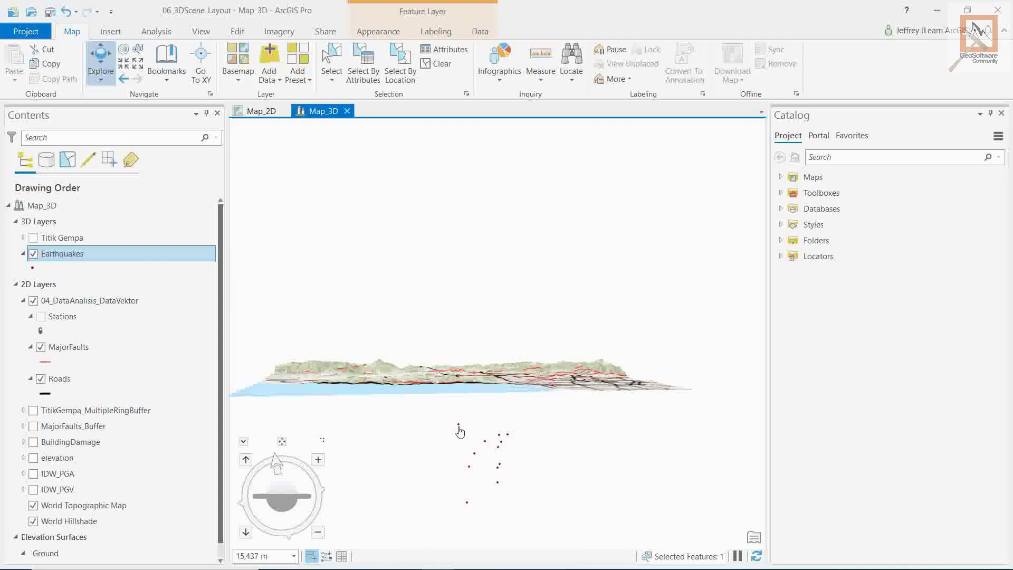
{"action": "scroll", "coordinate": [455, 482], "scroll_direction": "up", "scroll_amount": 3}
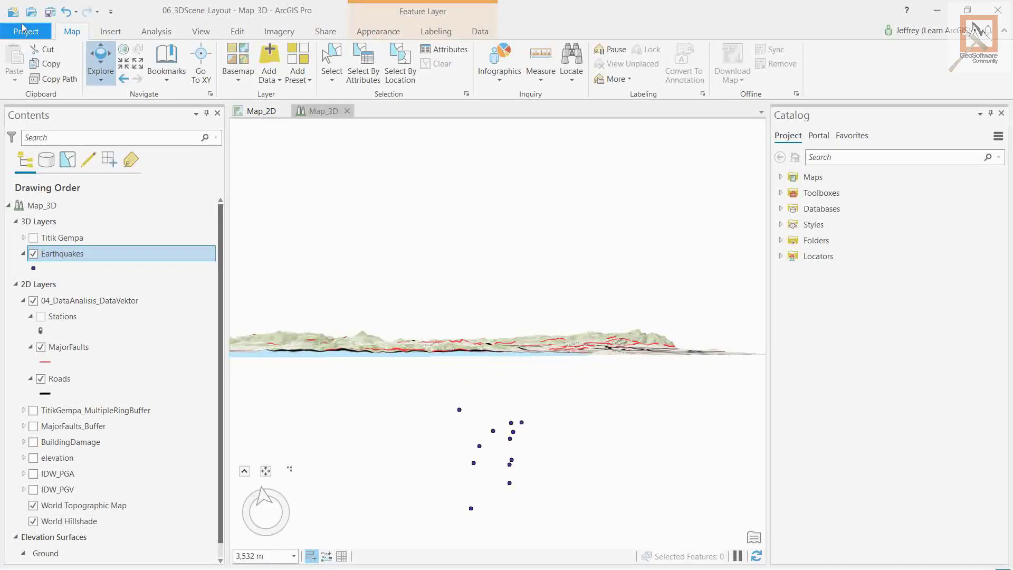
Symbolize the Earthquakes layer with graduated symbols based on the MAG field.
{"action": "right_click", "coordinate": [87, 256]}
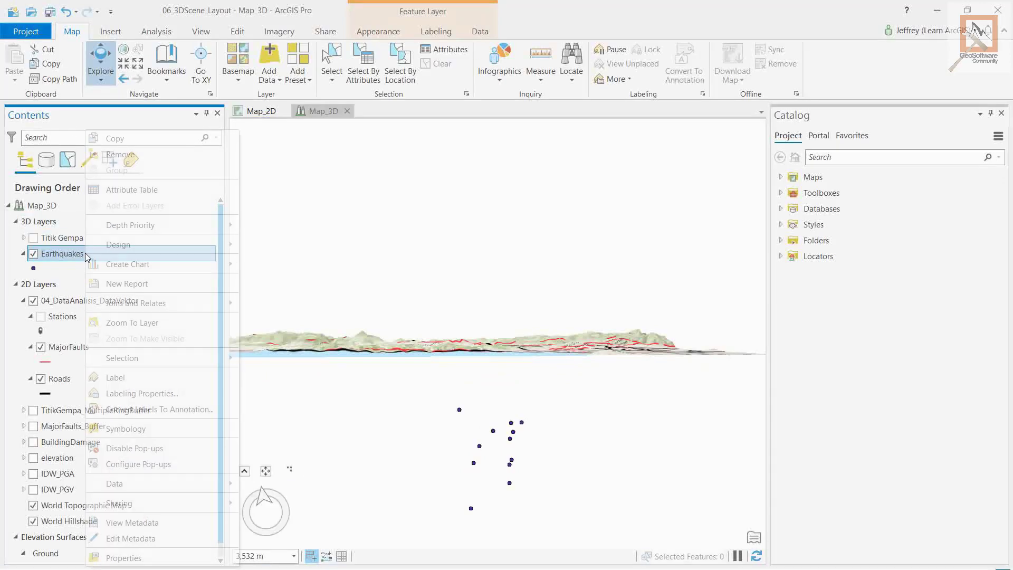
{"action": "left_click", "coordinate": [178, 429]}
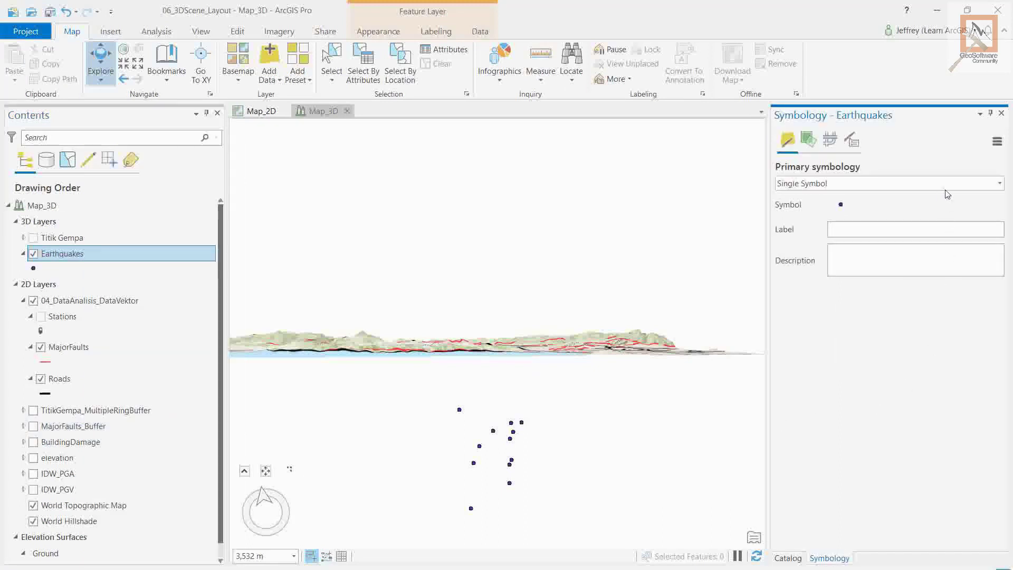
{"action": "left_click", "coordinate": [1000, 185]}
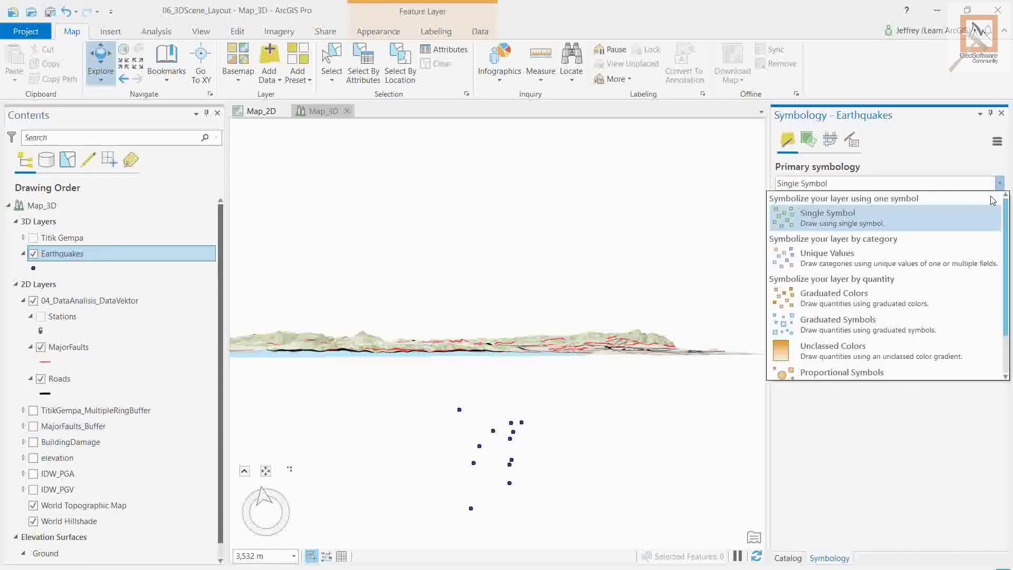
{"action": "left_click", "coordinate": [892, 330]}
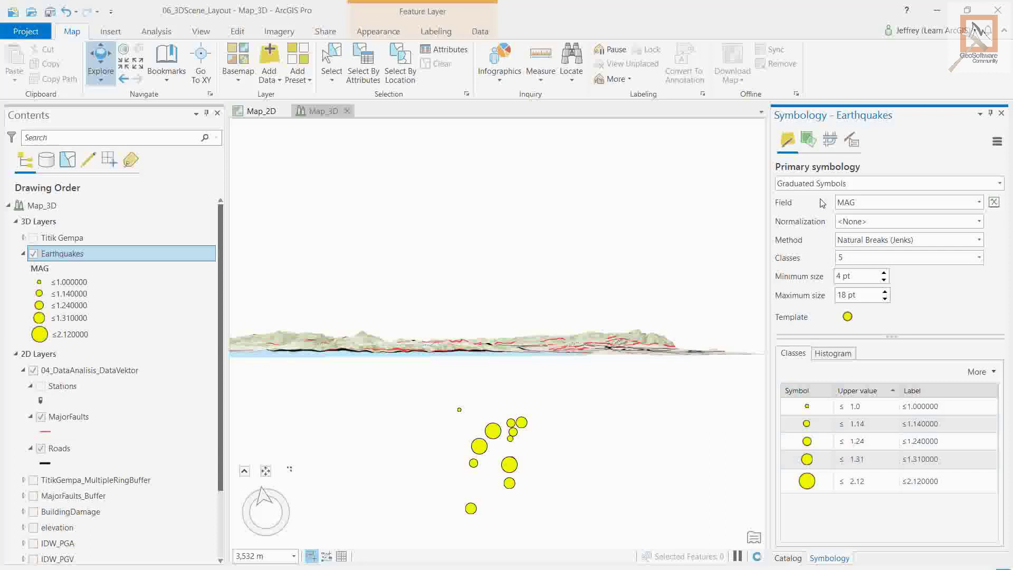
{"action": "left_click", "coordinate": [980, 203]}
{"action": "left_click", "coordinate": [983, 205]}
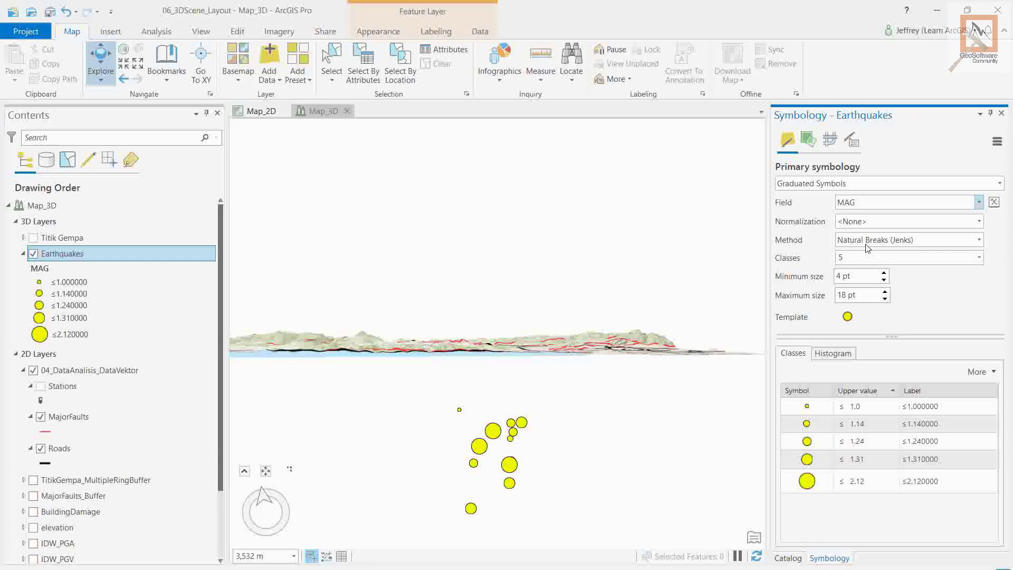
Keep the Natural Breaks (Jenks) method and set the graduated symbols to 3 classes.
{"action": "left_click", "coordinate": [978, 241]}
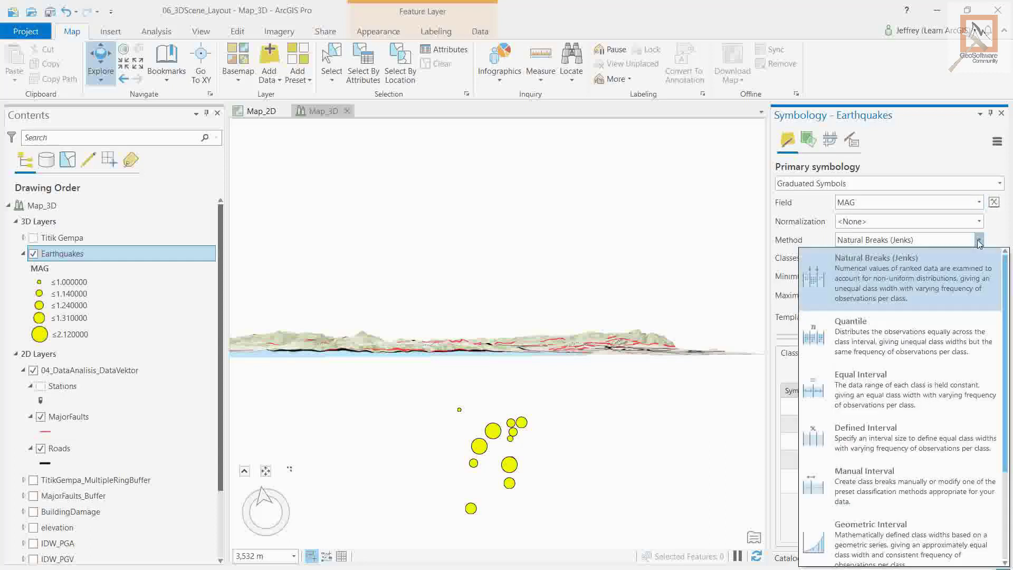
{"action": "left_click", "coordinate": [979, 242]}
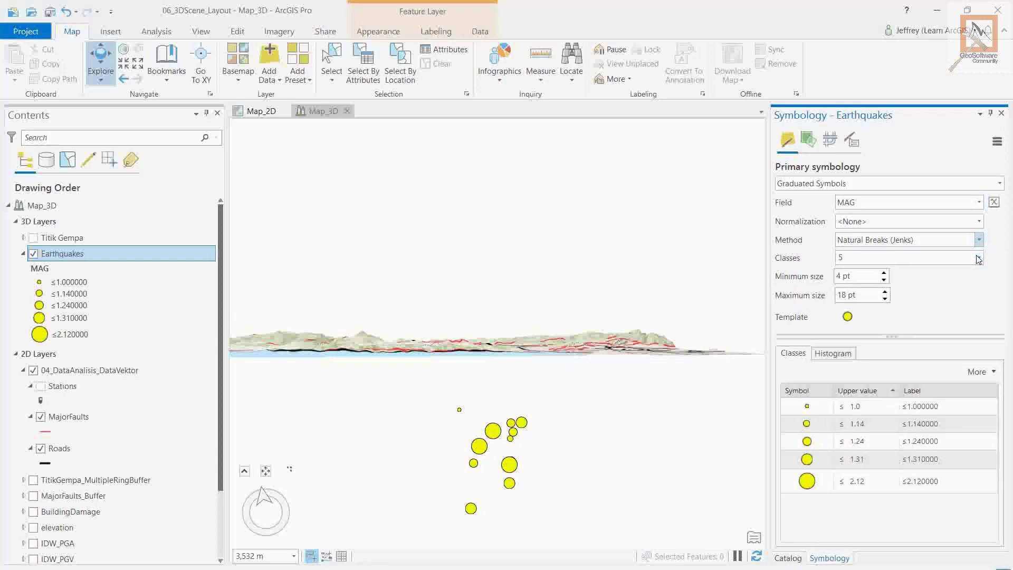
{"action": "left_click", "coordinate": [979, 259]}
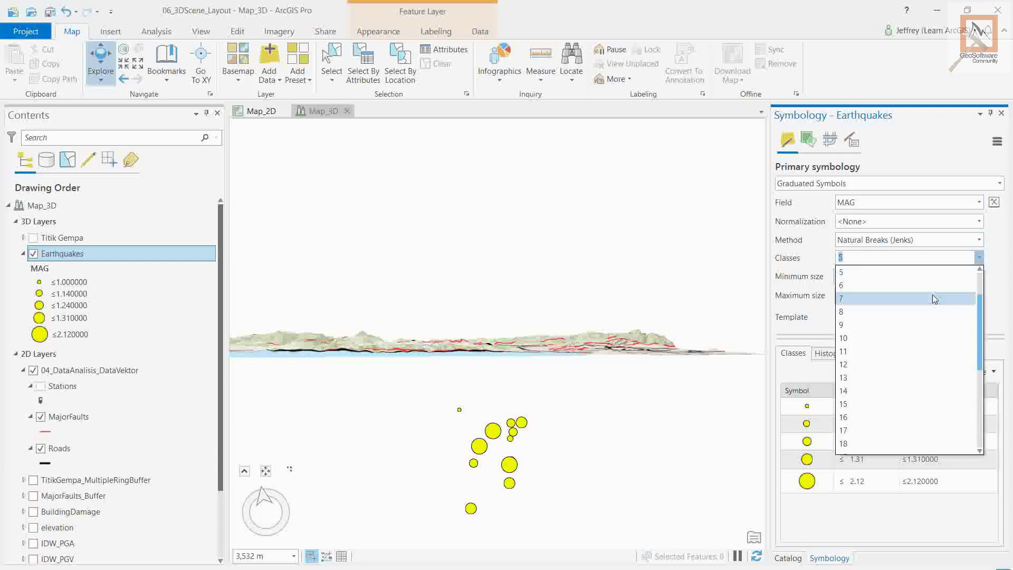
{"action": "scroll", "coordinate": [920, 303], "scroll_direction": "up", "scroll_amount": 2}
{"action": "left_click", "coordinate": [869, 300]}
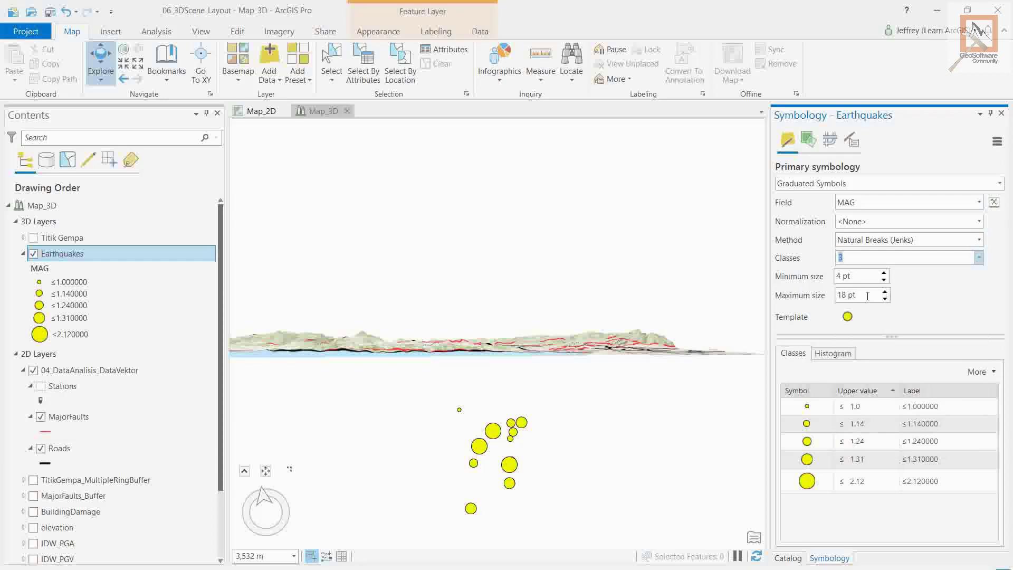
Set the graduated symbols' minimum size to 10 pt and maximum size to 30 pt.
{"action": "left_click_drag", "start_coordinate": [792, 276], "coordinate": [788, 275]}
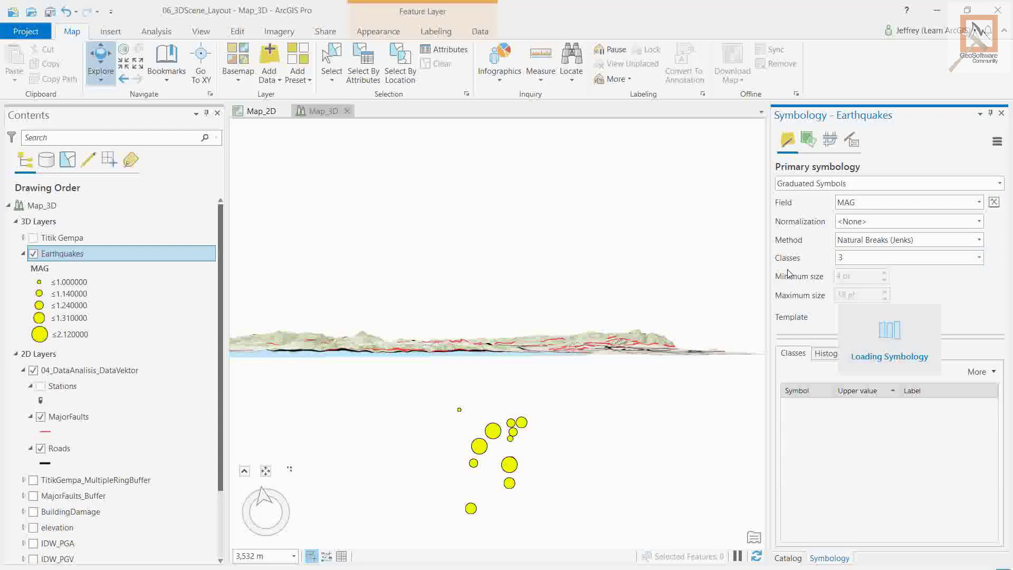
{"action": "type", "text": "5"}
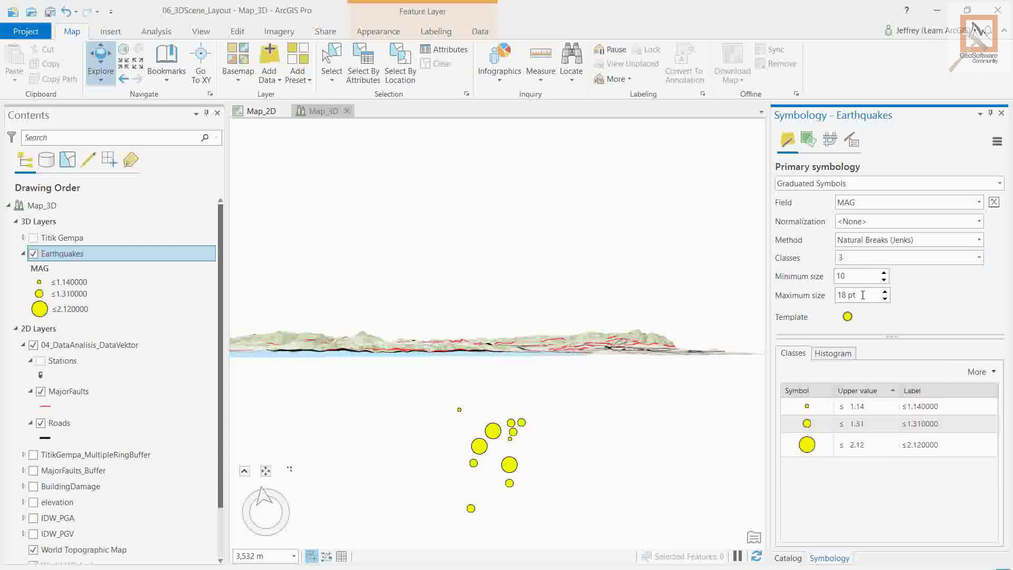
{"action": "left_click_drag", "start_coordinate": [863, 295], "coordinate": [810, 298]}
{"action": "type", "text": "30"}
{"action": "key", "text": "Return"}
Set the upper value of the largest magnitude class to 3.
{"action": "left_click", "coordinate": [869, 406]}
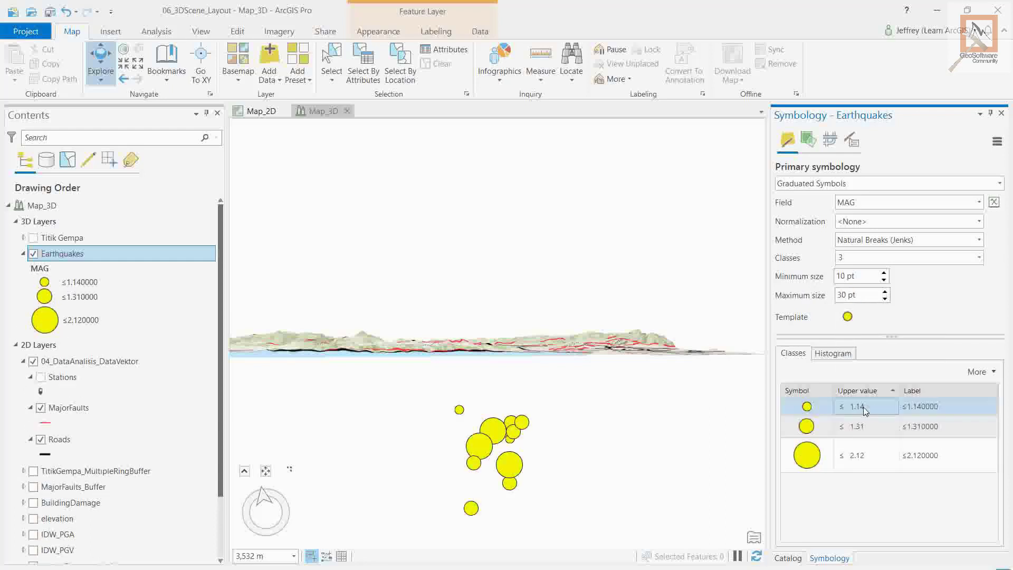
{"action": "left_click", "coordinate": [862, 455]}
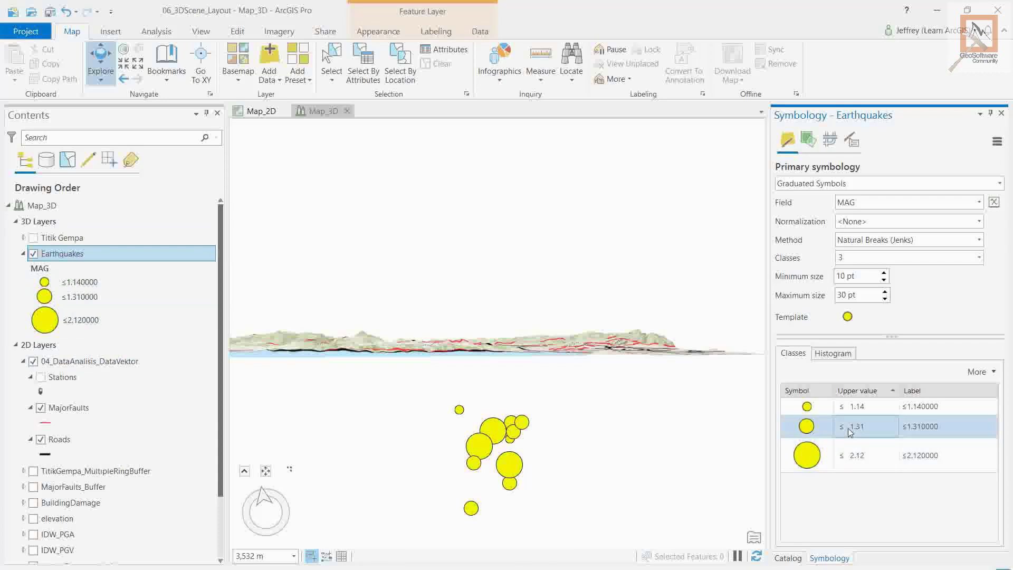
{"action": "left_click", "coordinate": [861, 412]}
{"action": "left_click", "coordinate": [866, 460]}
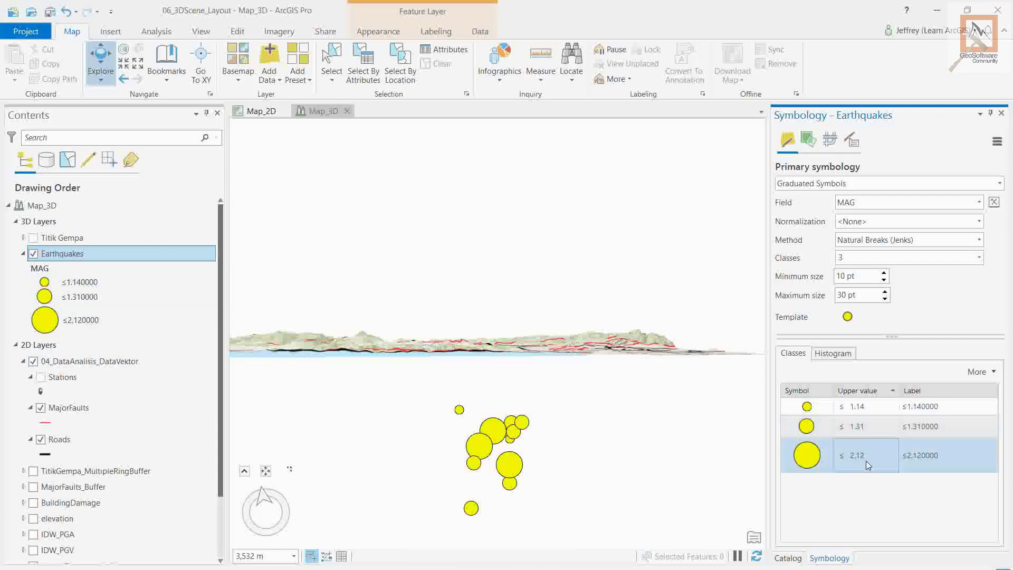
{"action": "left_click", "coordinate": [866, 458]}
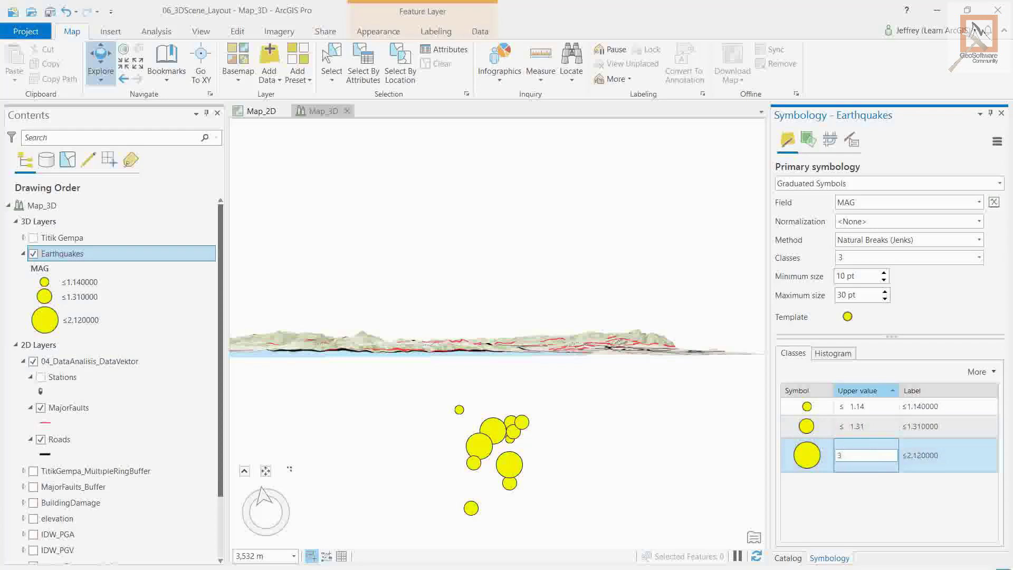
{"action": "key", "text": "Return"}
Set the upper value of the middle magnitude class to 2 and of the smallest class to 1.
{"action": "left_click", "coordinate": [866, 429]}
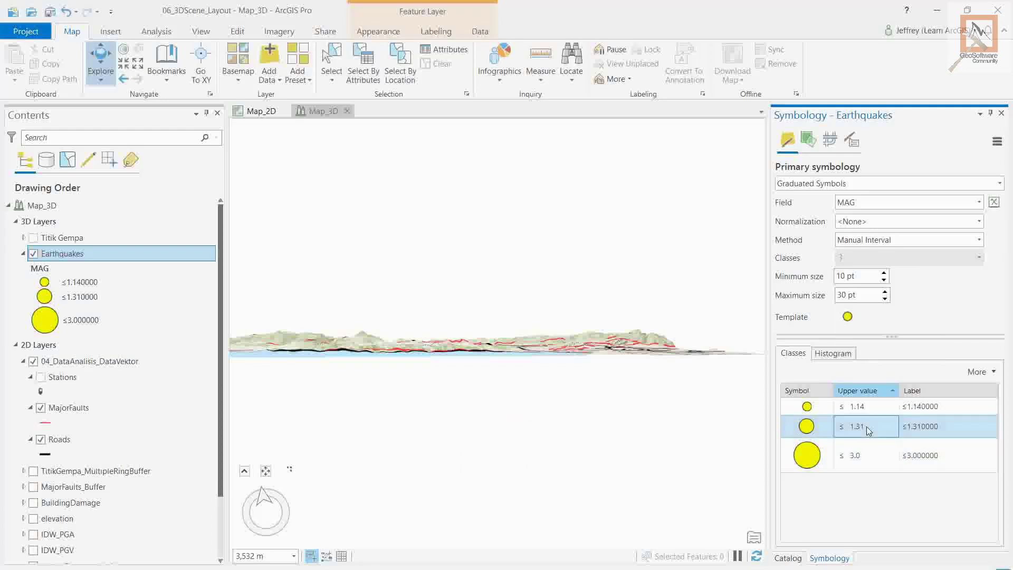
{"action": "left_click", "coordinate": [869, 430]}
{"action": "type", "text": "2"}
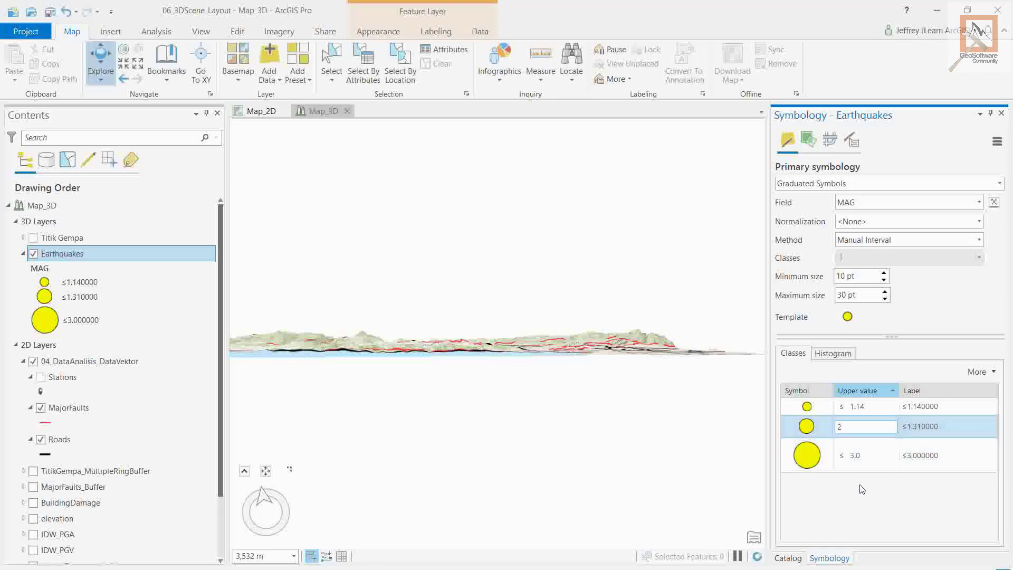
{"action": "key", "text": "Return"}
{"action": "left_click", "coordinate": [867, 406]}
{"action": "left_click", "coordinate": [867, 406]}
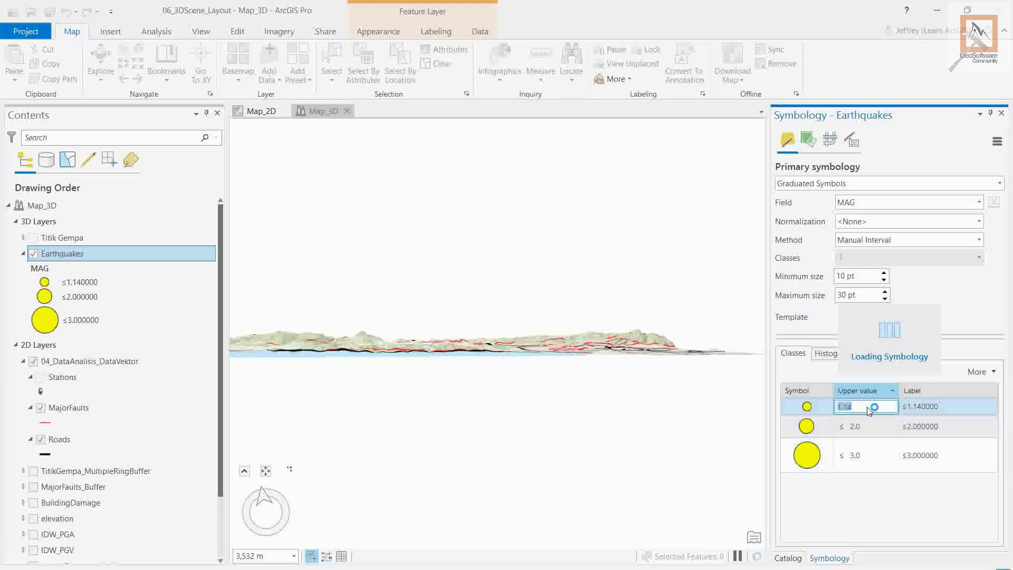
{"action": "type", "text": "1"}
{"action": "left_click", "coordinate": [870, 423]}
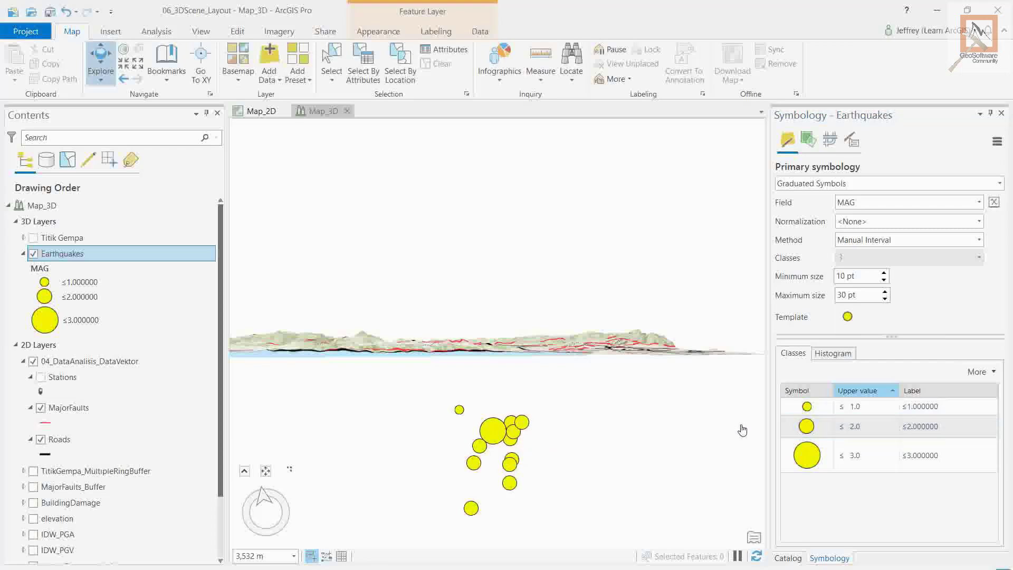
Change the symbol colour of the middle magnitude class (≤2) to orange and apply it.
{"action": "left_click", "coordinate": [809, 431]}
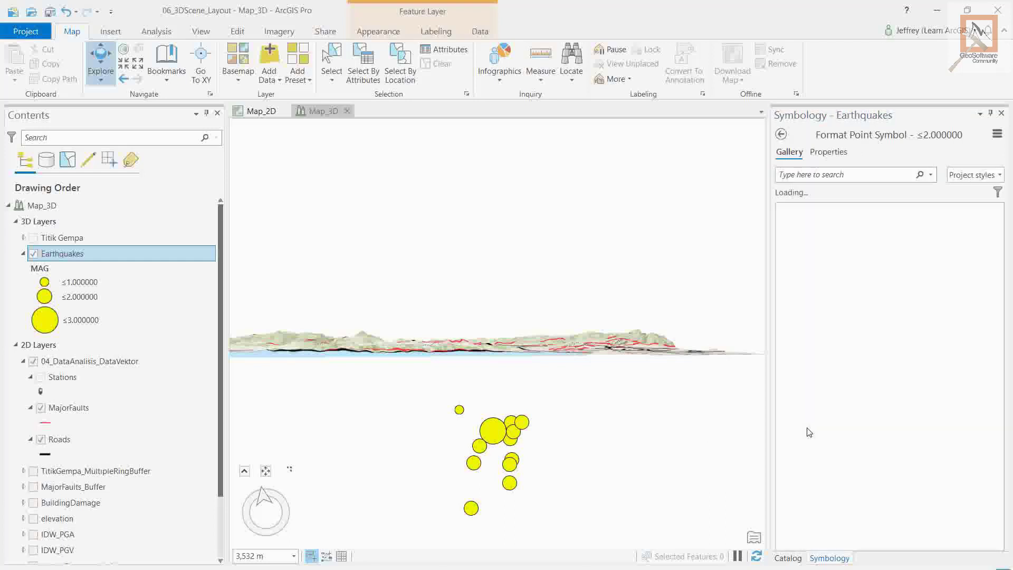
{"action": "left_click", "coordinate": [829, 153]}
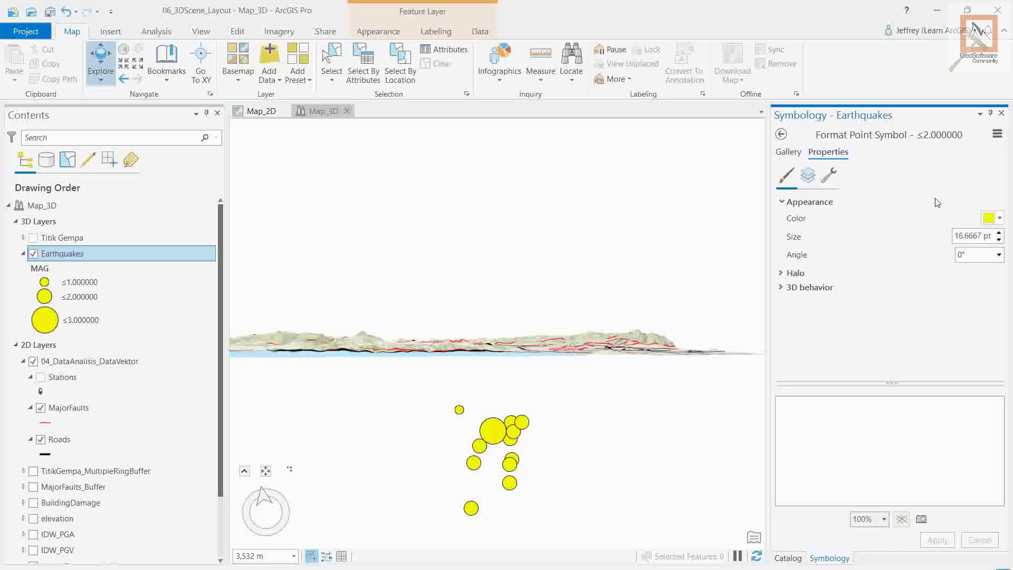
{"action": "left_click", "coordinate": [1000, 218]}
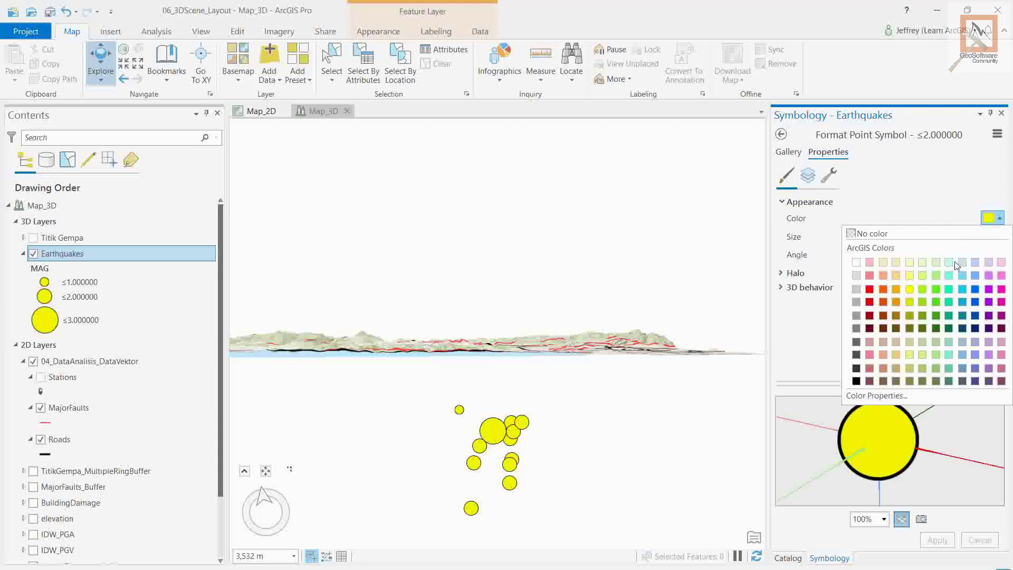
{"action": "left_click", "coordinate": [896, 290]}
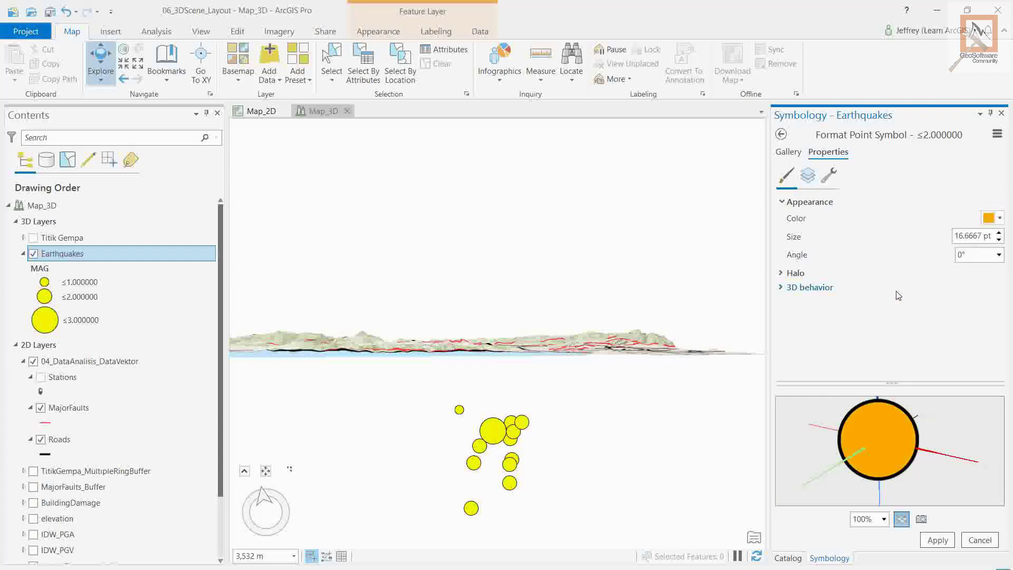
{"action": "left_click", "coordinate": [938, 540]}
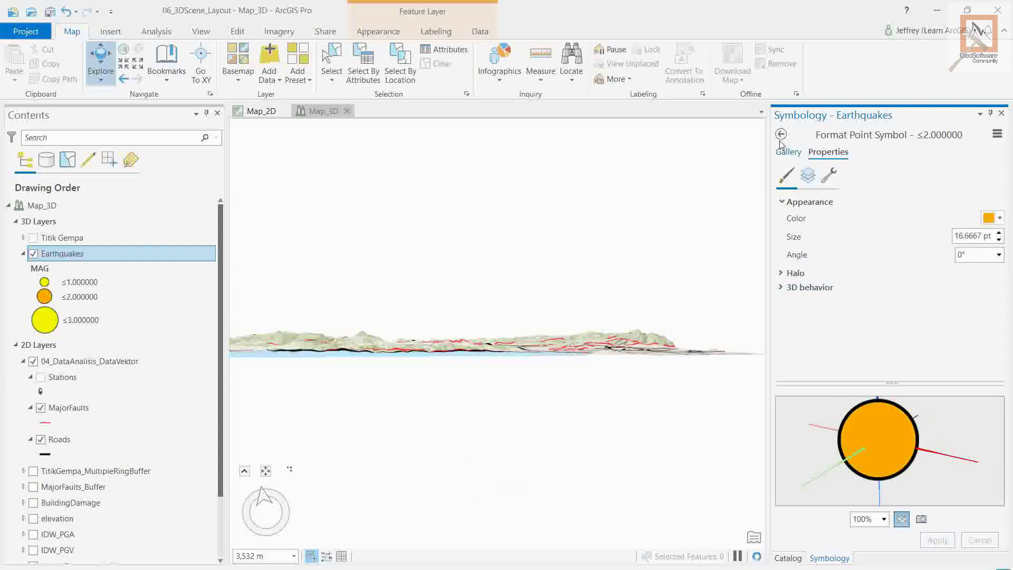
{"action": "left_click", "coordinate": [782, 135]}
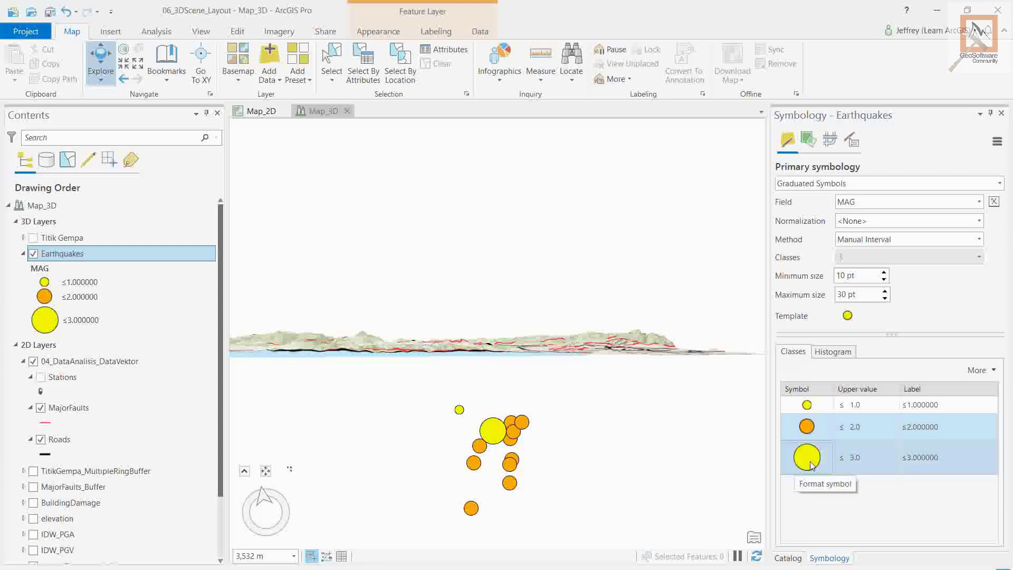
Change the symbol colour of the largest magnitude class (≤3) to Mars Red, apply it and close the symbology settings.
{"action": "left_click", "coordinate": [807, 458]}
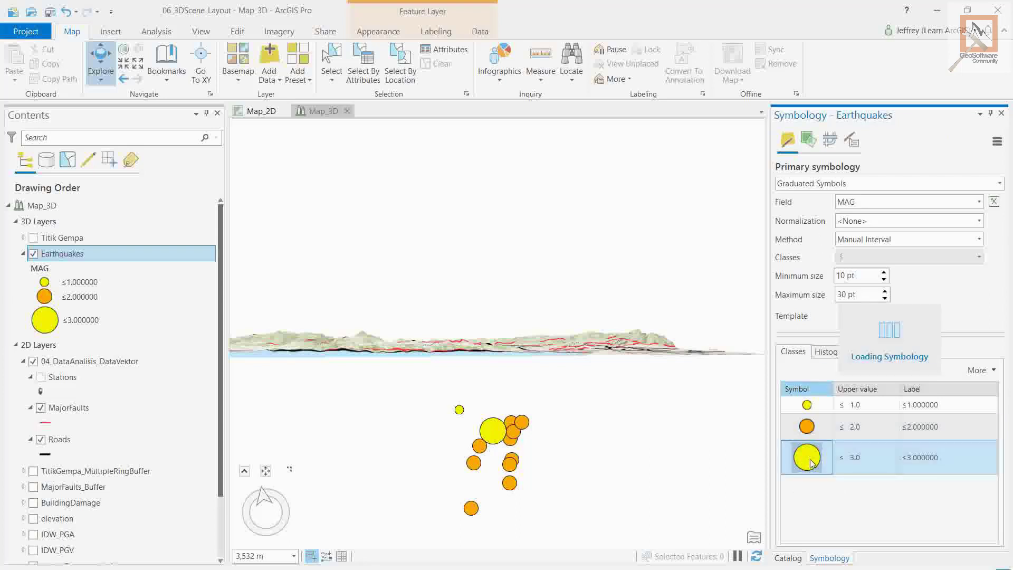
{"action": "left_click", "coordinate": [1001, 218]}
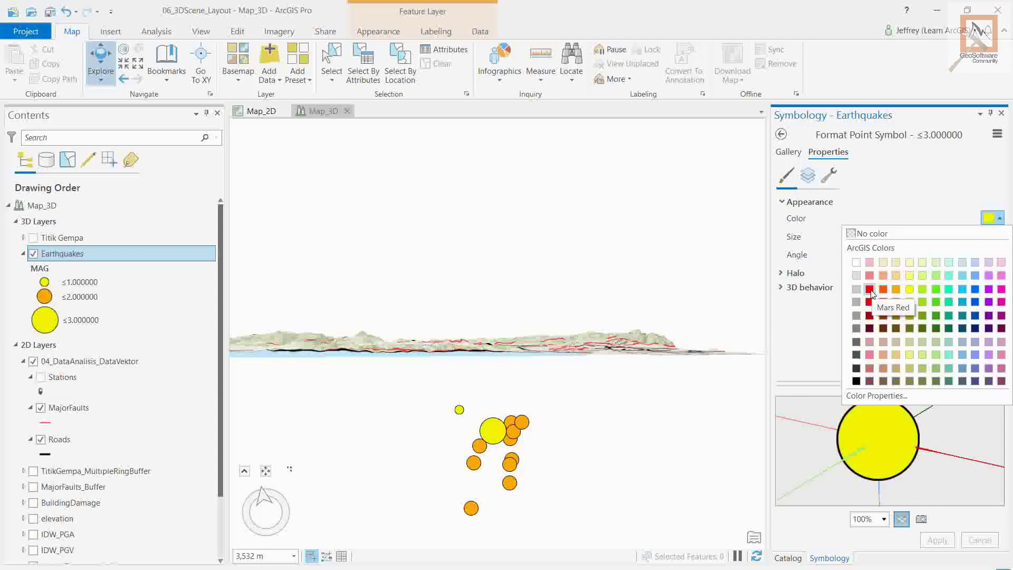
{"action": "left_click", "coordinate": [871, 291]}
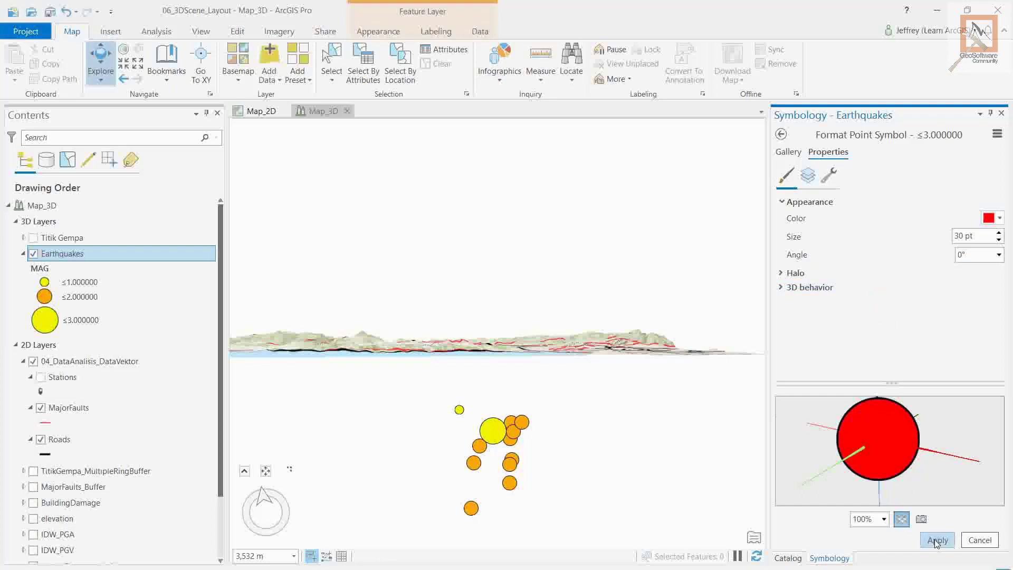
{"action": "left_click", "coordinate": [938, 540]}
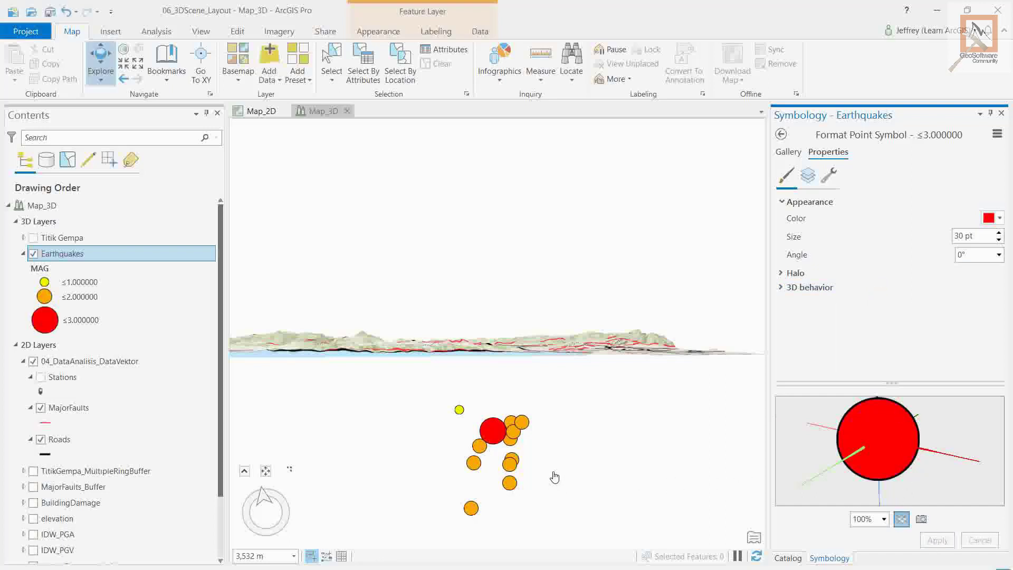
{"action": "left_click", "coordinate": [1002, 114]}
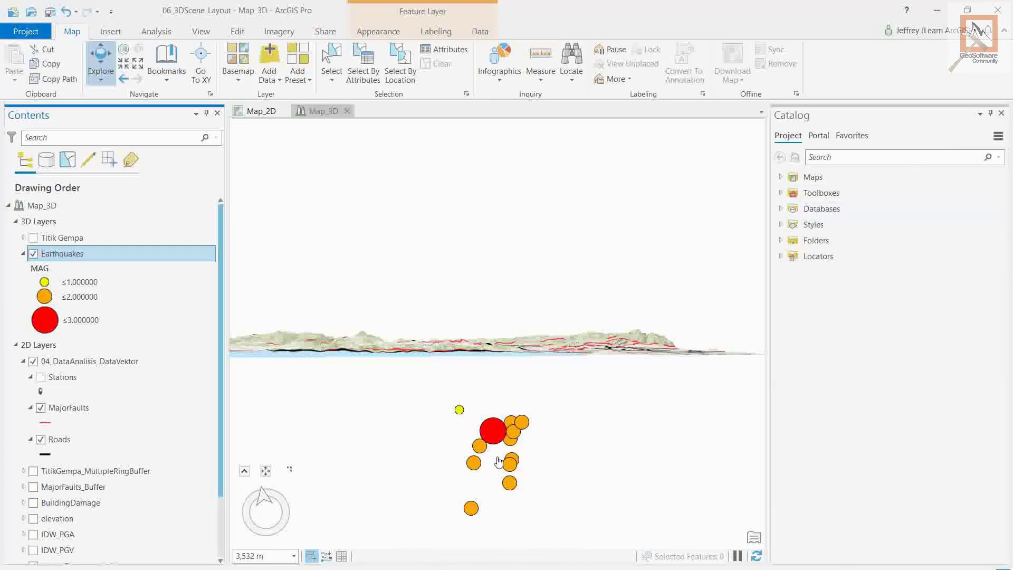
Inspect the attributes of the yellow smallest-class earthquake point in the 3D scene, then close its pop-up.
{"action": "mouse_move", "coordinate": [481, 464]}
{"action": "left_mouse_down"}
{"action": "mouse_move", "coordinate": [444, 466]}
{"action": "mouse_move", "coordinate": [493, 456]}
{"action": "left_mouse_up"}
{"action": "middle_click_drag", "start_coordinate": [506, 460], "coordinate": [552, 429]}
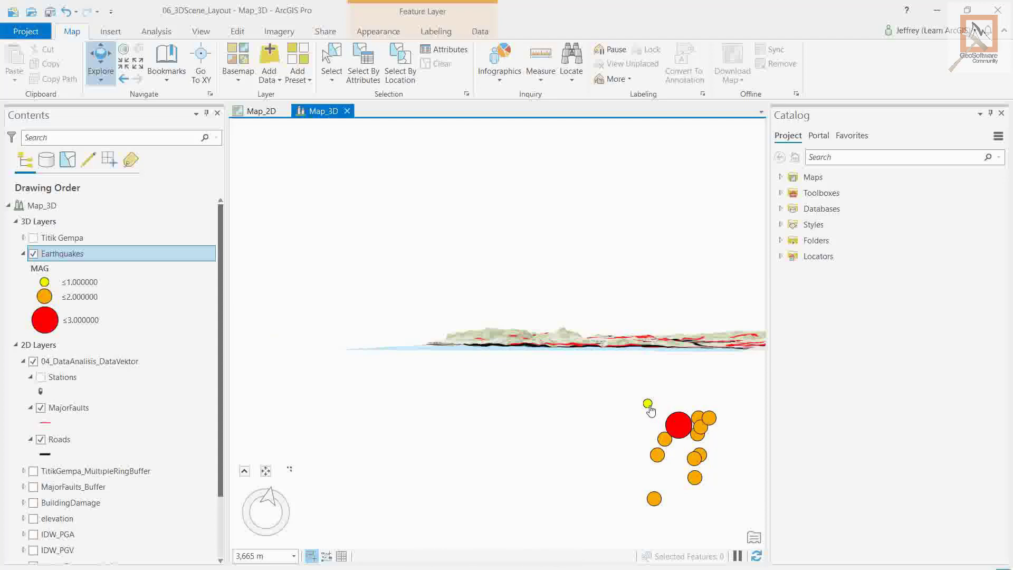
{"action": "left_click", "coordinate": [103, 58]}
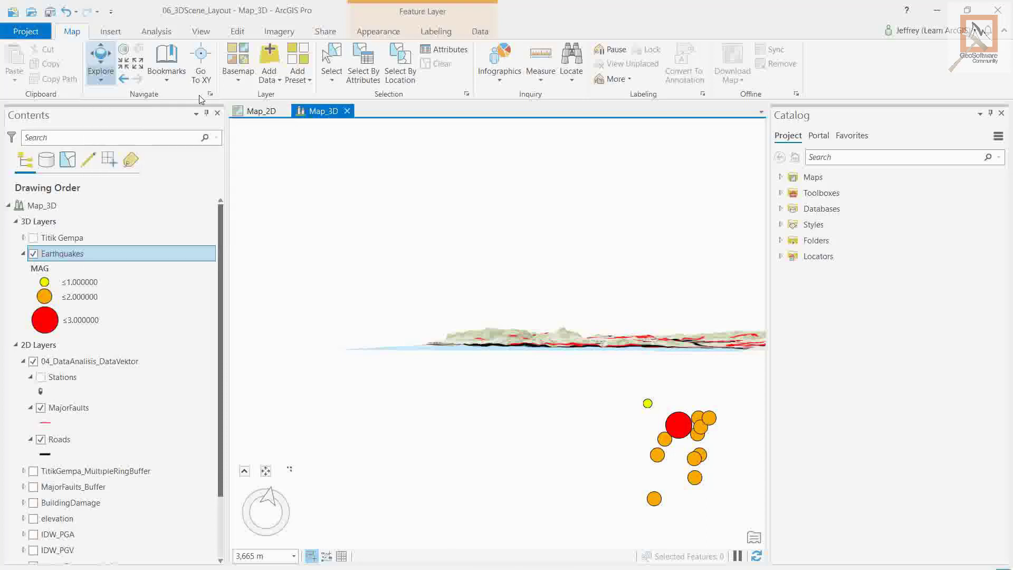
{"action": "left_click", "coordinate": [649, 405]}
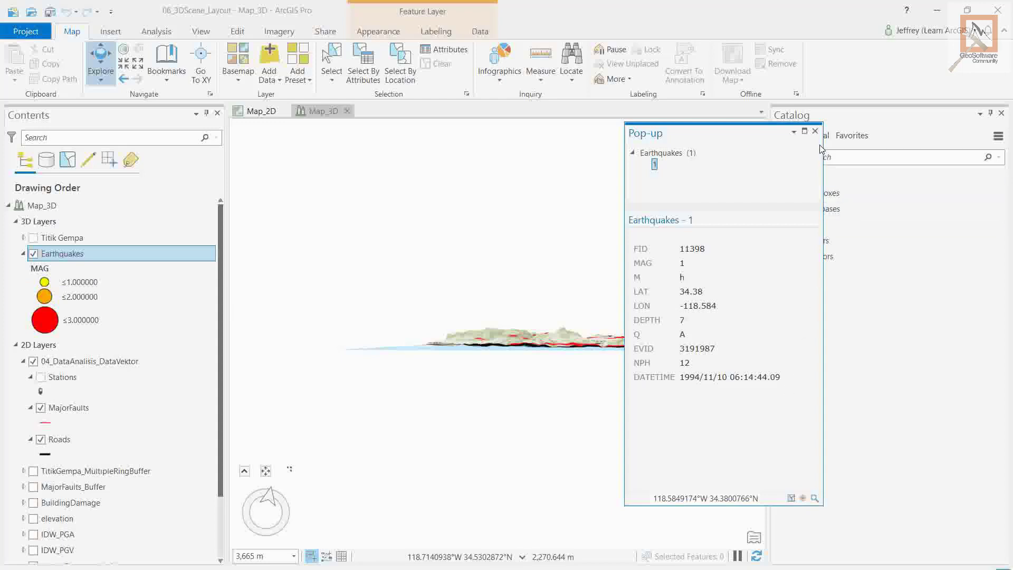
{"action": "left_click", "coordinate": [816, 131]}
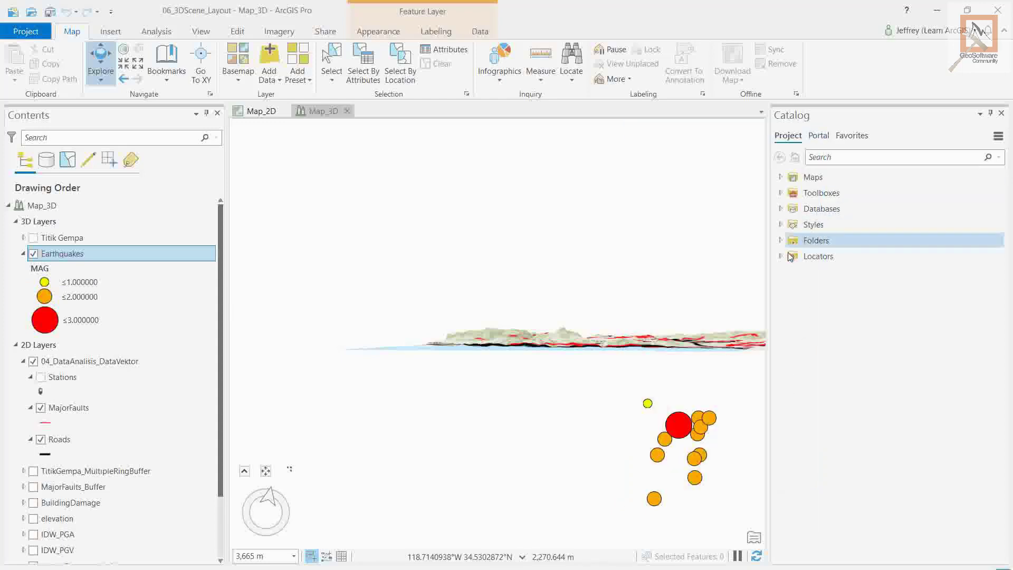
Examine the classified earthquake points beneath the terrain from several sides.
{"action": "left_click_drag", "start_coordinate": [596, 418], "coordinate": [369, 389]}
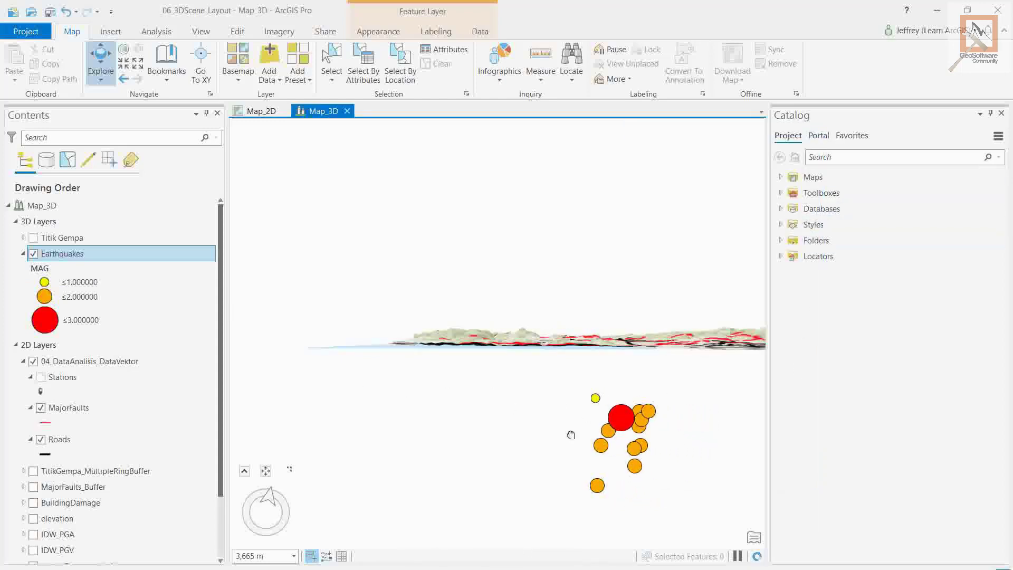
{"action": "mouse_move", "coordinate": [651, 414]}
{"action": "middle_mouse_down"}
{"action": "mouse_move", "coordinate": [631, 416]}
{"action": "mouse_move", "coordinate": [665, 421]}
{"action": "middle_mouse_up"}
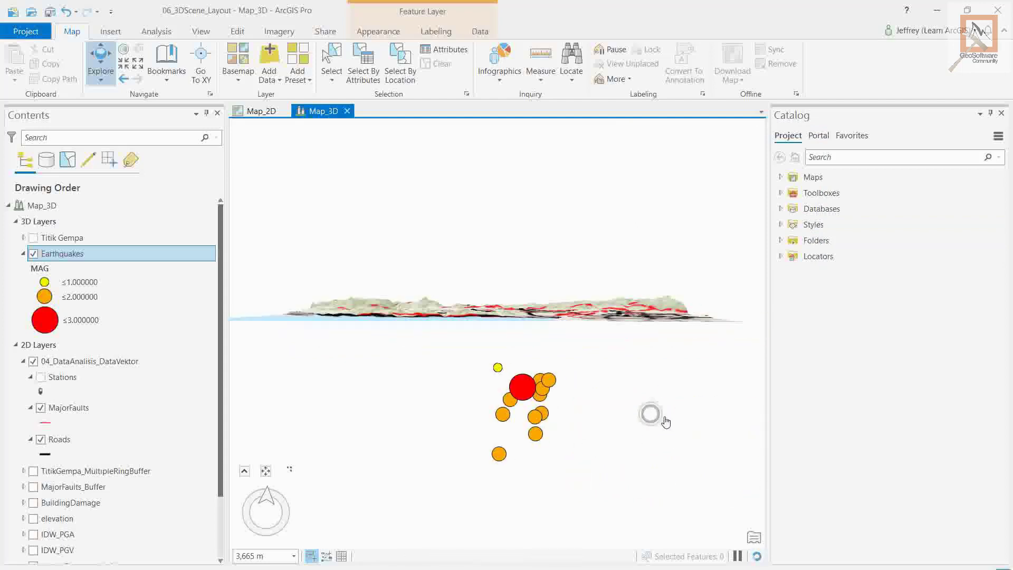
{"action": "left_click_drag", "start_coordinate": [543, 362], "coordinate": [451, 365]}
{"action": "middle_click_drag", "start_coordinate": [515, 398], "coordinate": [459, 376]}
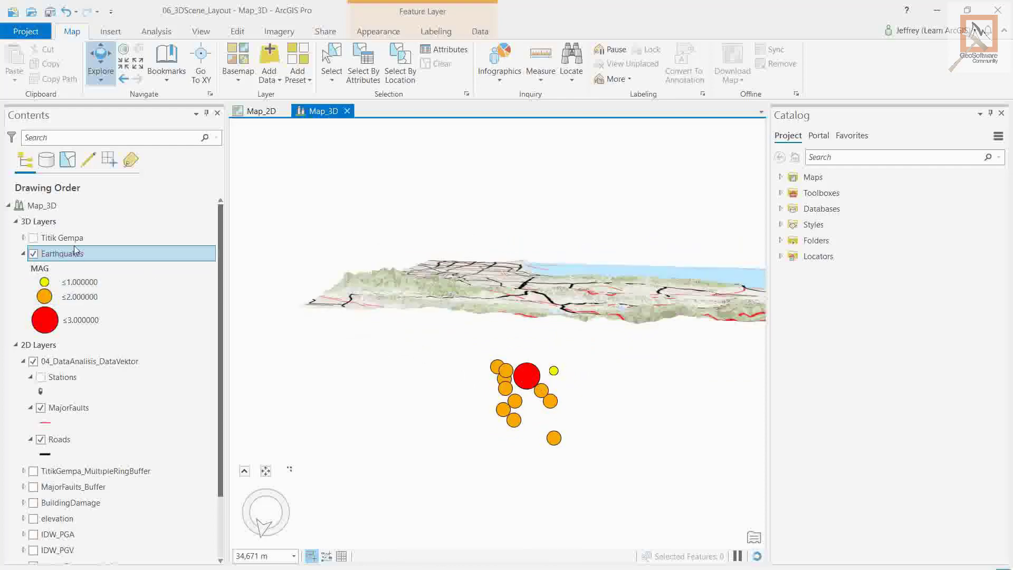
{"action": "middle_click_drag", "start_coordinate": [513, 395], "coordinate": [570, 387]}
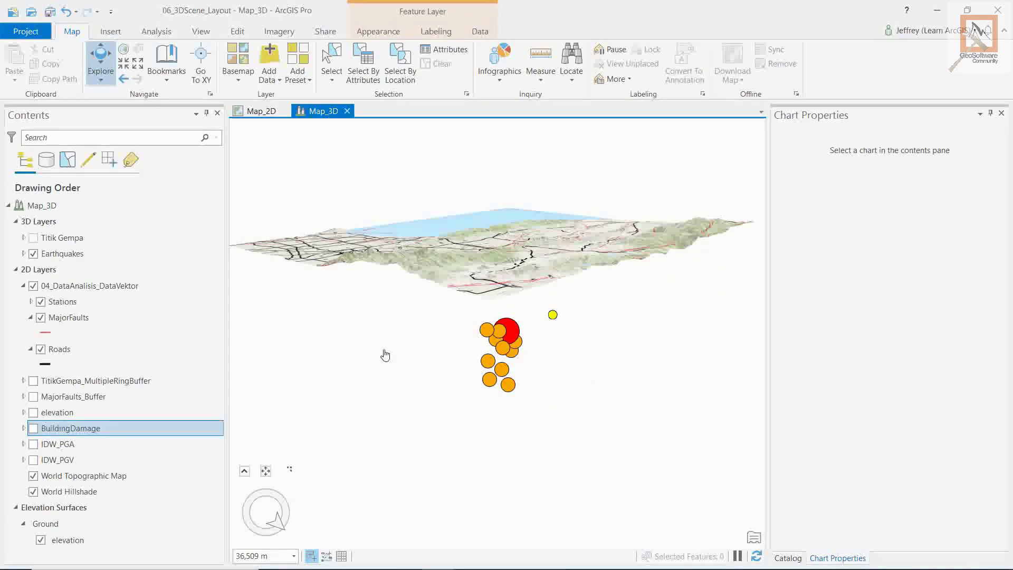
Hide the Earthquakes and Stations layers in the 3D scene.
{"action": "left_click", "coordinate": [77, 254]}
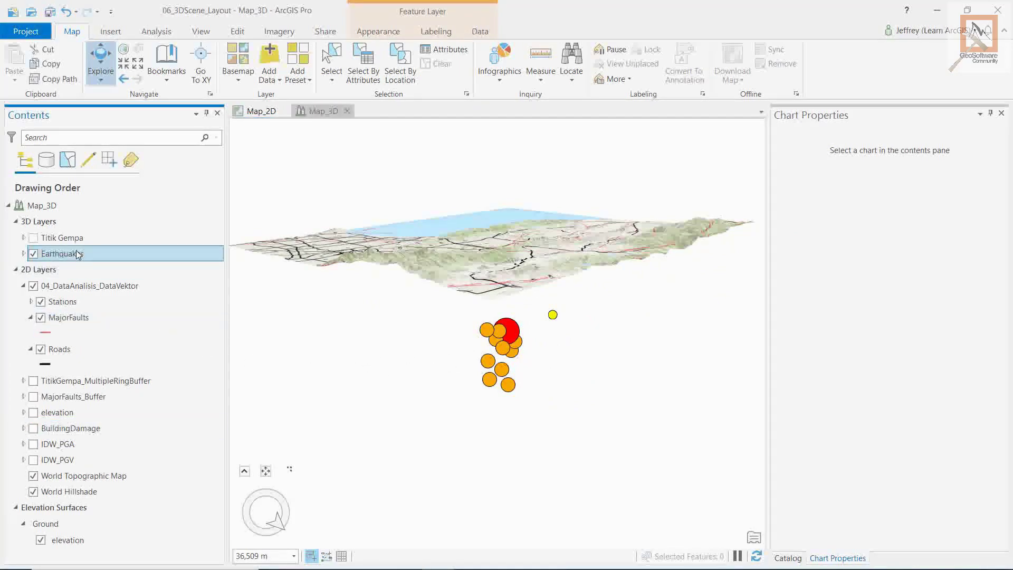
{"action": "left_click", "coordinate": [450, 331]}
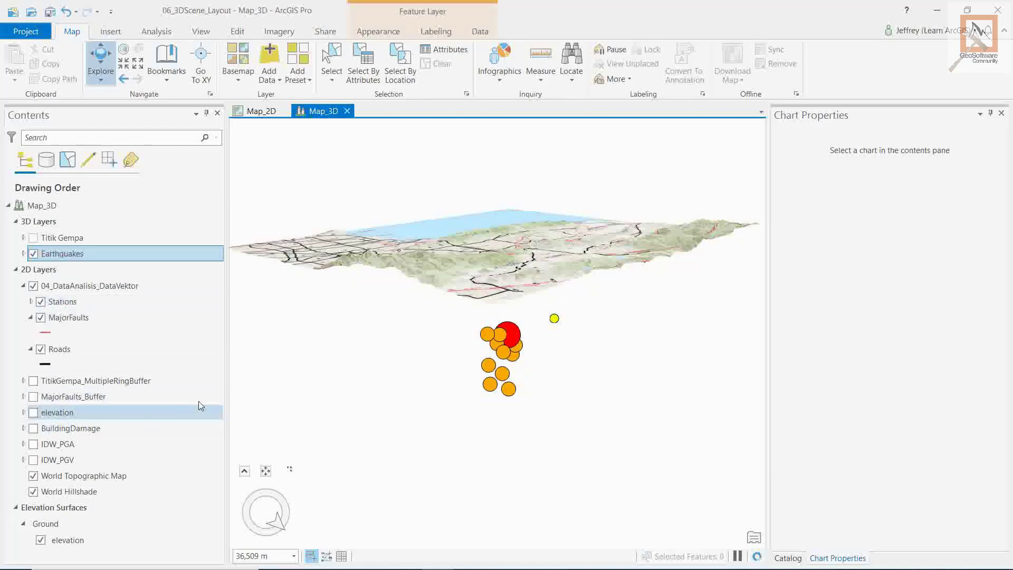
{"action": "left_click", "coordinate": [34, 255]}
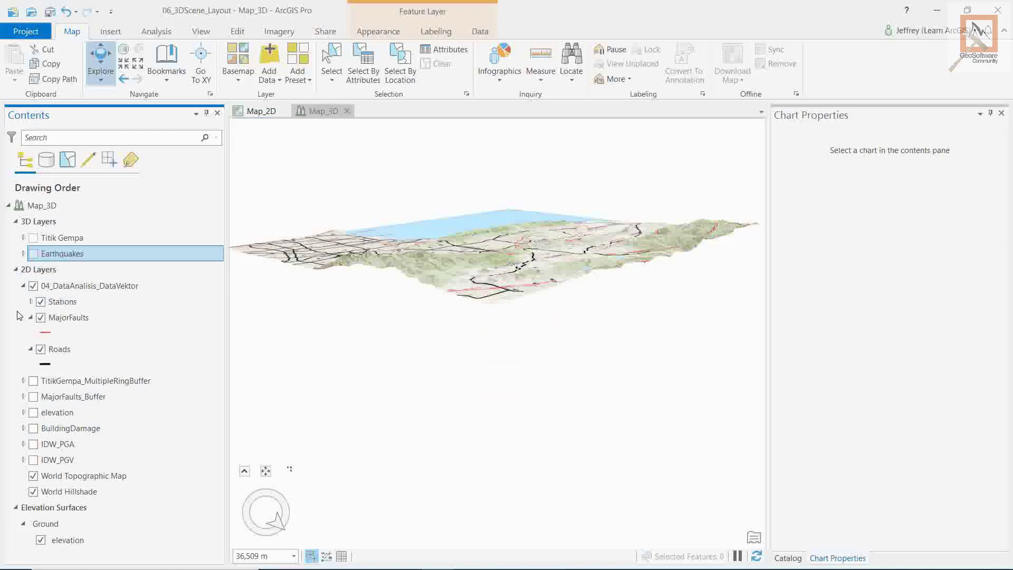
{"action": "left_click", "coordinate": [41, 301]}
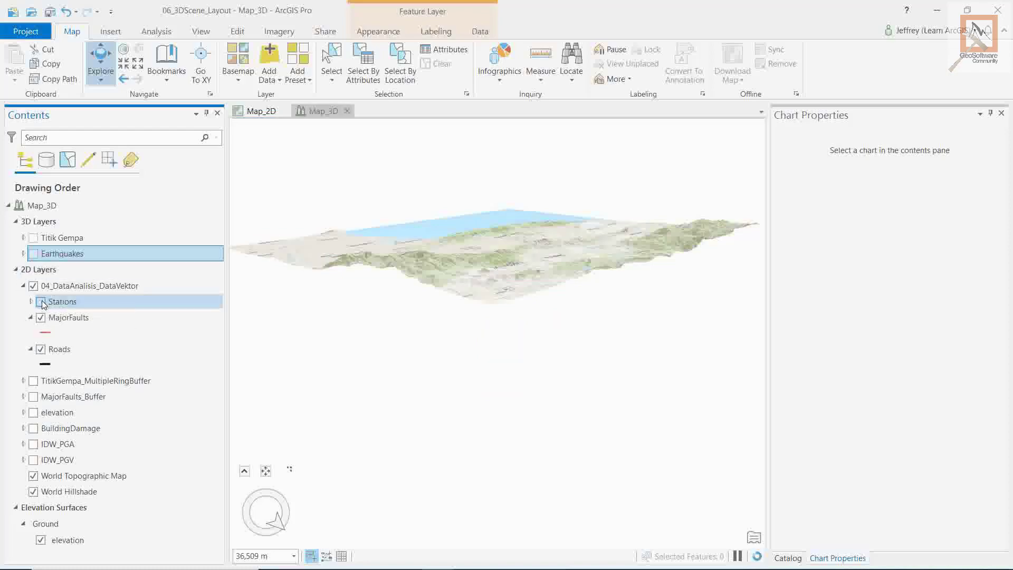
Examine the terrain with its faults and roads from above the coast, oriented to north.
{"action": "left_click_drag", "start_coordinate": [391, 301], "coordinate": [422, 362]}
{"action": "middle_click_drag", "start_coordinate": [430, 312], "coordinate": [387, 319]}
{"action": "left_click_drag", "start_coordinate": [387, 318], "coordinate": [532, 319]}
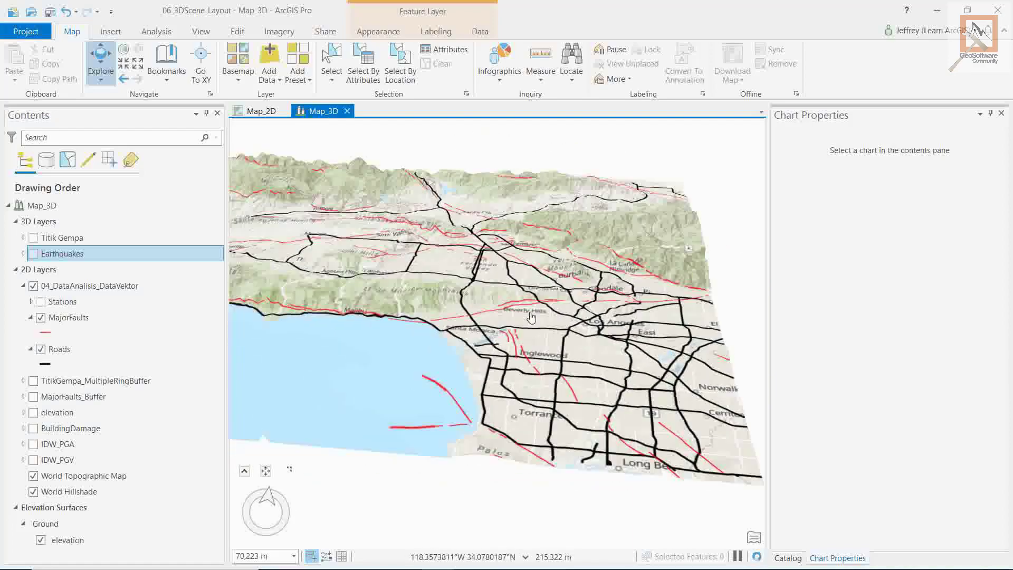
{"action": "left_click_drag", "start_coordinate": [405, 308], "coordinate": [458, 328]}
{"action": "middle_click_drag", "start_coordinate": [458, 328], "coordinate": [406, 318]}
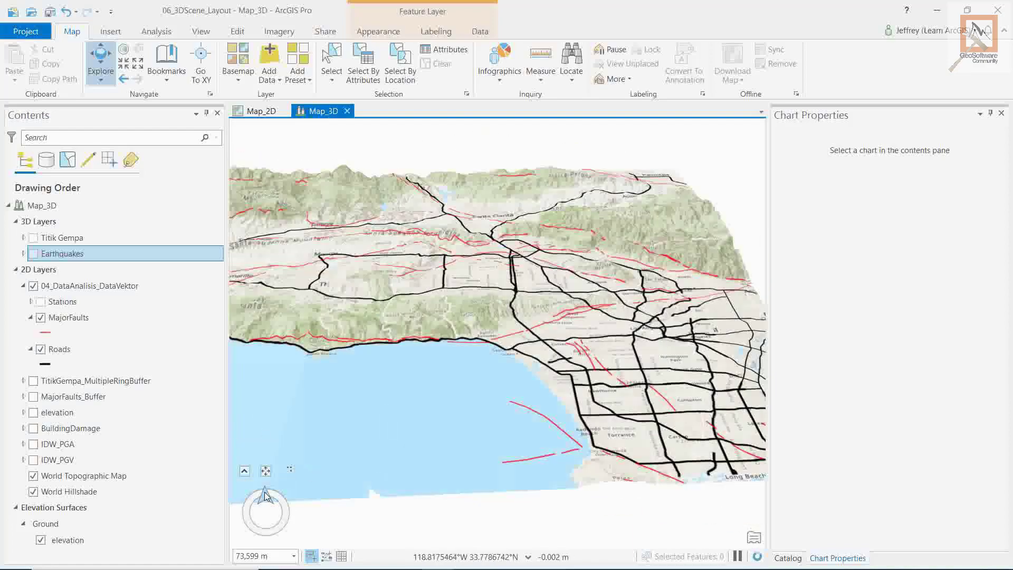
{"action": "left_click", "coordinate": [265, 492]}
{"action": "scroll", "coordinate": [366, 324], "scroll_direction": "down", "scroll_amount": 2}
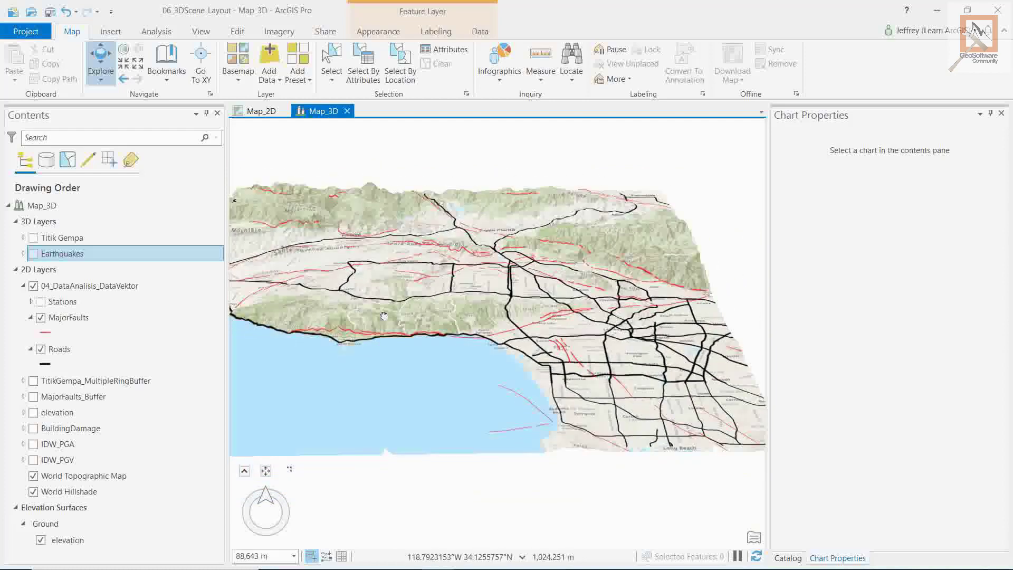
{"action": "left_click_drag", "start_coordinate": [367, 323], "coordinate": [409, 333]}
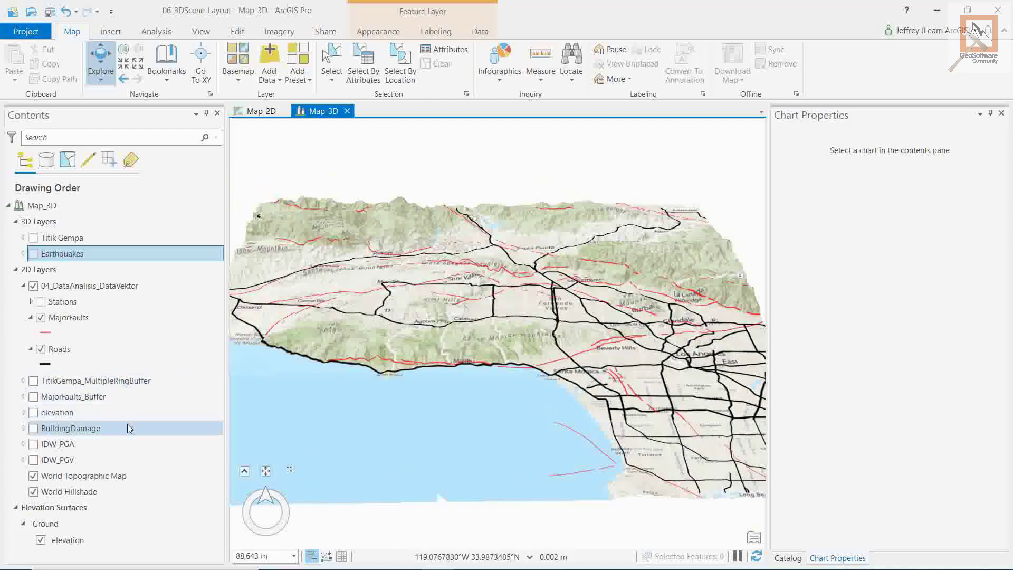
Switch to Map_2D and open the attribute table of the BuildingDamage layer.
{"action": "left_click", "coordinate": [24, 429]}
{"action": "left_click", "coordinate": [24, 429]}
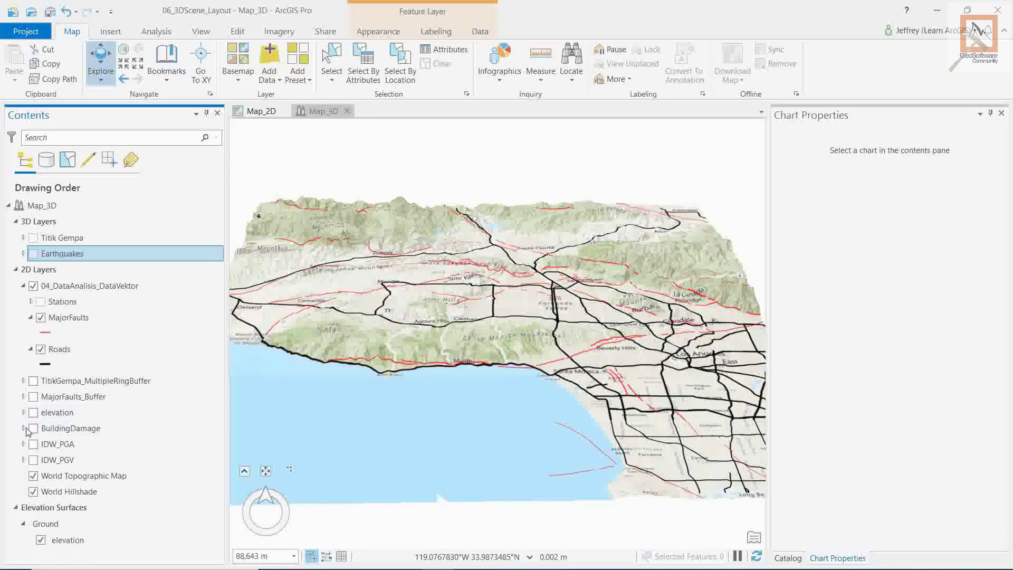
{"action": "left_click", "coordinate": [67, 429]}
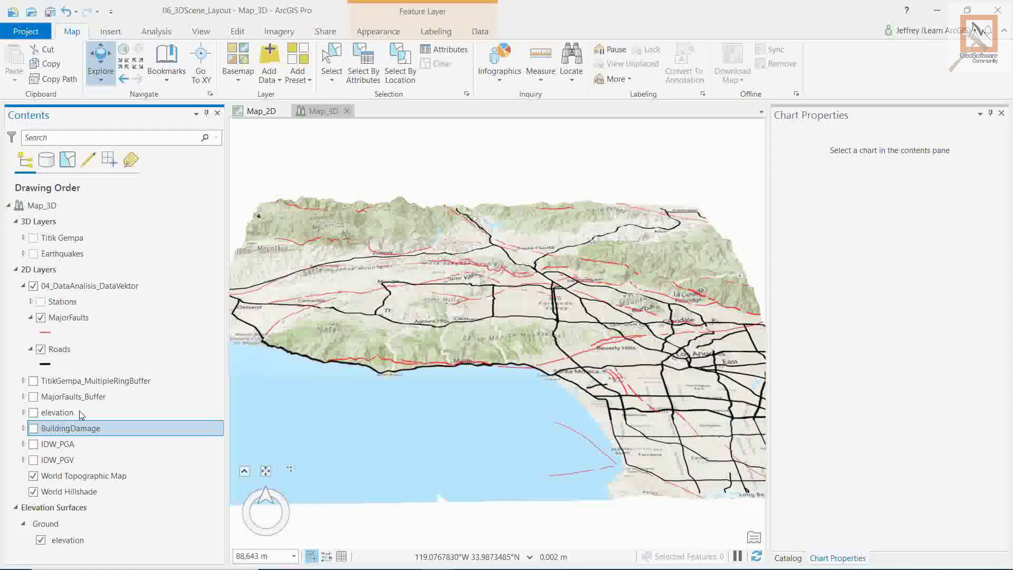
{"action": "left_click", "coordinate": [264, 113]}
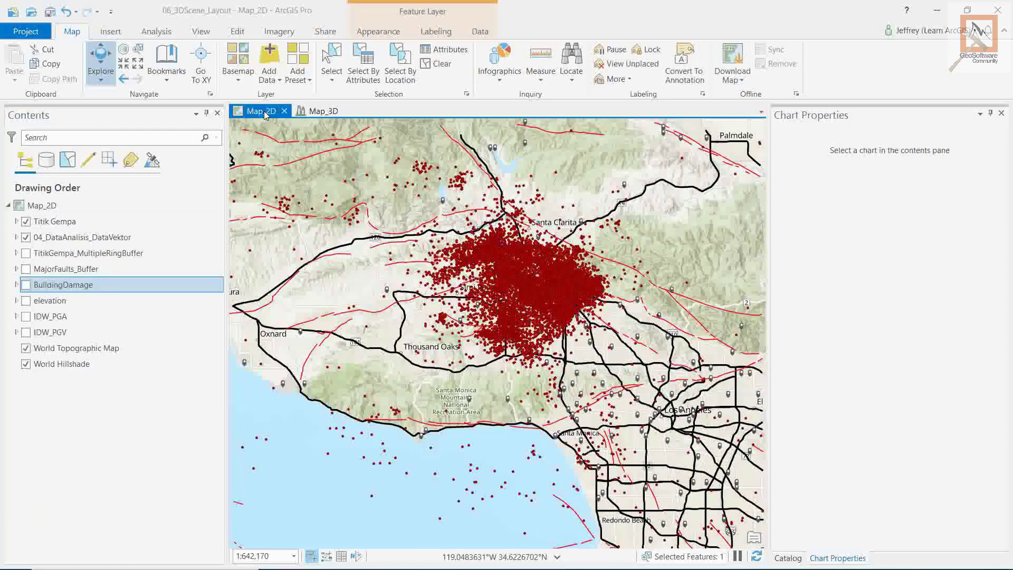
{"action": "left_click", "coordinate": [55, 287]}
{"action": "right_click", "coordinate": [54, 288]}
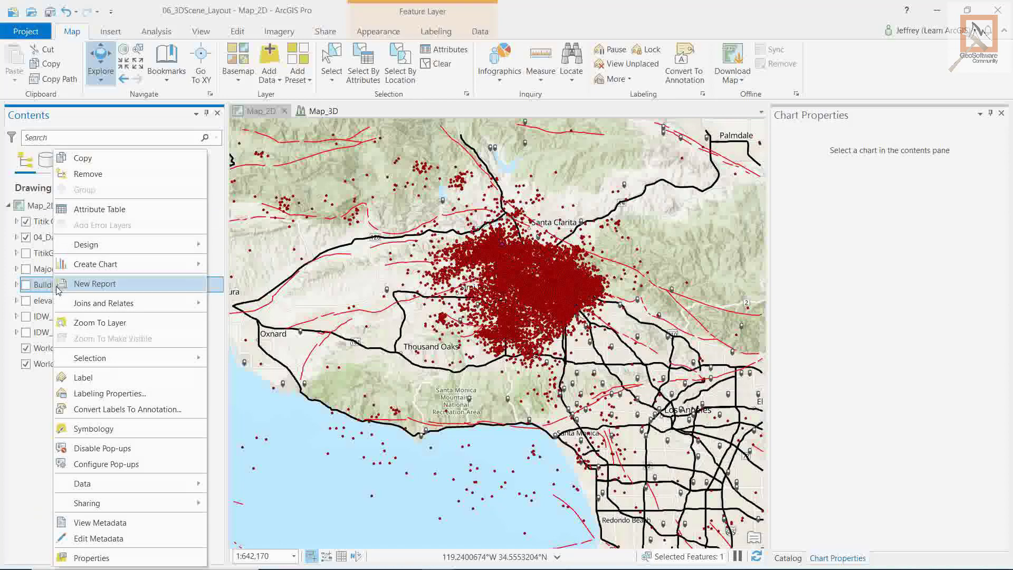
{"action": "left_click", "coordinate": [100, 209]}
{"action": "left_click_drag", "start_coordinate": [366, 267], "coordinate": [366, 402]}
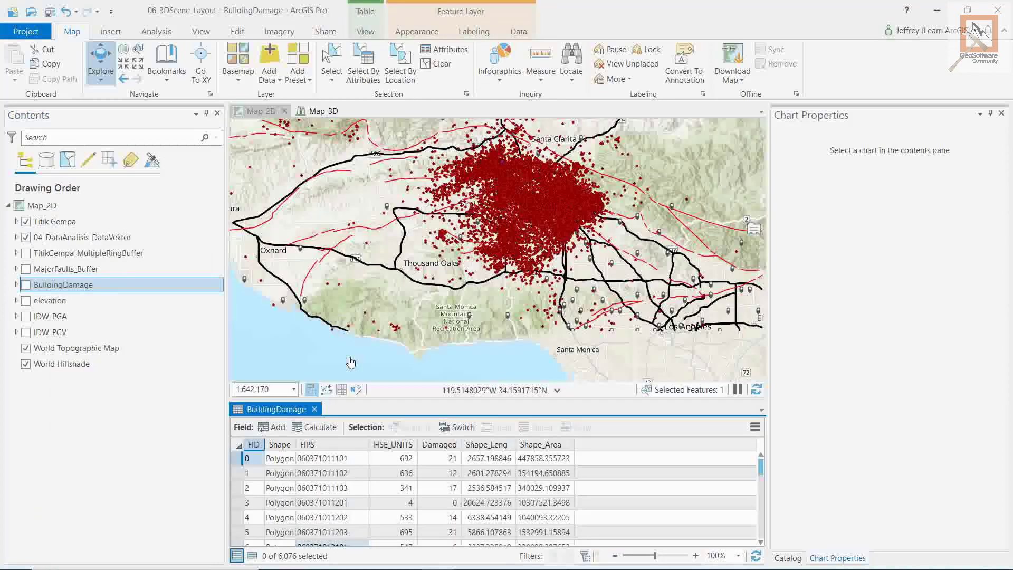
Show the BuildingDamage layer in the 2D map and review the extent of its polygons.
{"action": "left_click", "coordinate": [26, 285]}
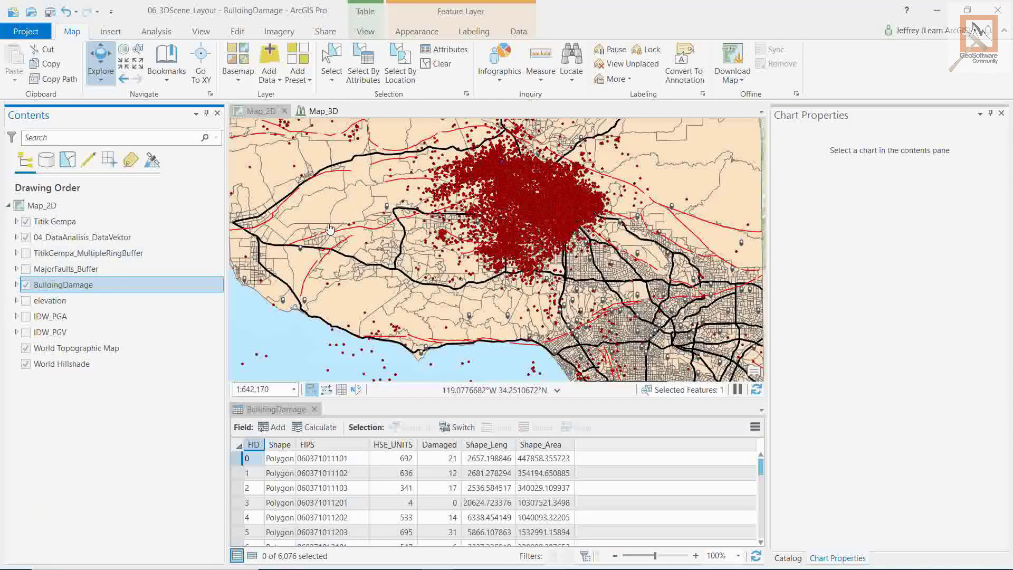
{"action": "mouse_move", "coordinate": [416, 249]}
{"action": "left_mouse_down"}
{"action": "mouse_move", "coordinate": [364, 232]}
{"action": "mouse_move", "coordinate": [429, 256]}
{"action": "left_mouse_up"}
{"action": "scroll", "coordinate": [429, 256], "scroll_direction": "down", "scroll_amount": 1}
{"action": "scroll", "coordinate": [429, 256], "scroll_direction": "down", "scroll_amount": 1}
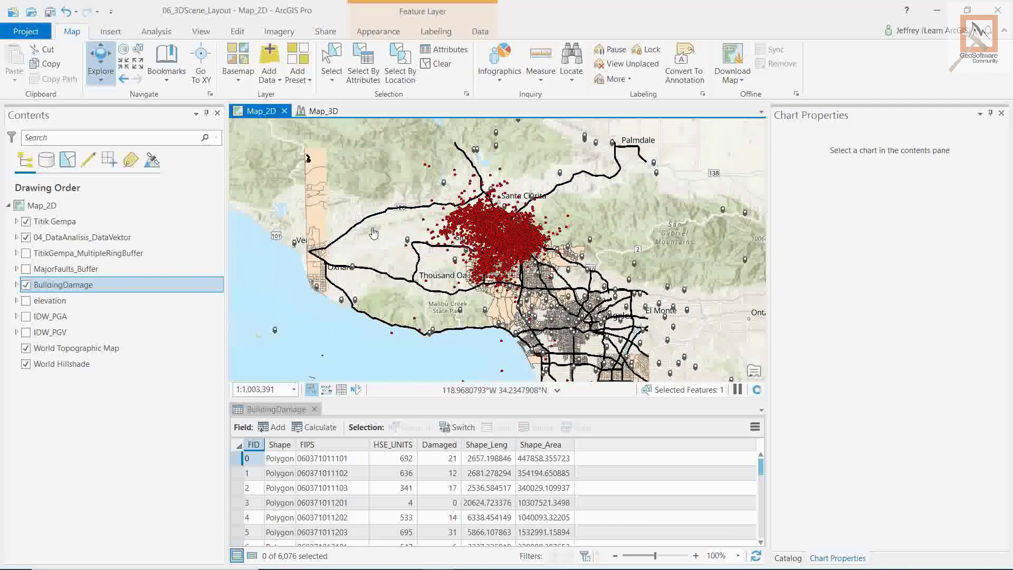
{"action": "scroll", "coordinate": [515, 301], "scroll_direction": "up", "scroll_amount": 1}
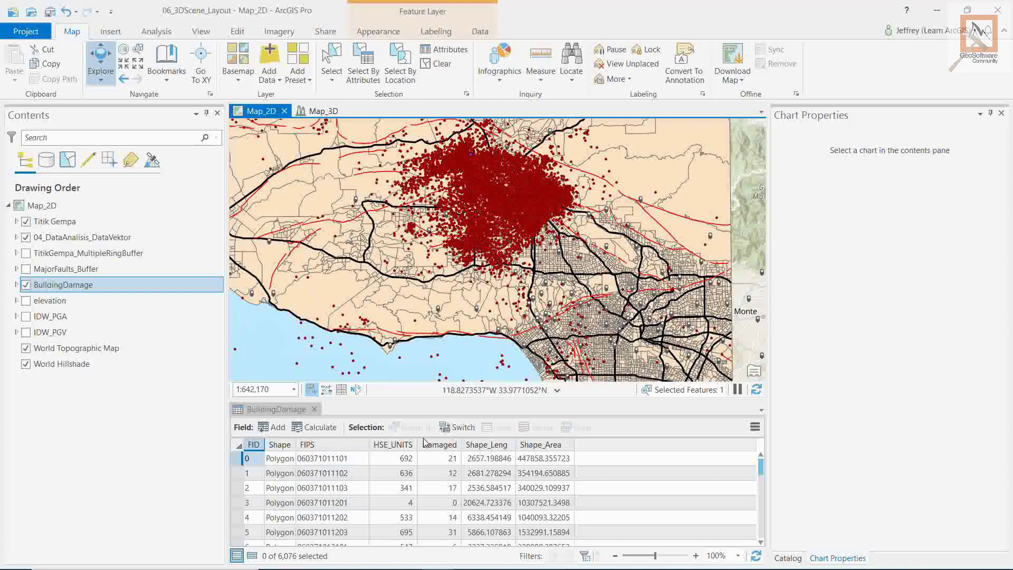
Review the statistics and distribution chart of BuildingDamage's Damaged field with the median shown, and close the chart and table.
{"action": "mouse_move", "coordinate": [376, 316]}
{"action": "left_mouse_down"}
{"action": "mouse_move", "coordinate": [407, 340]}
{"action": "mouse_move", "coordinate": [394, 316]}
{"action": "left_mouse_up"}
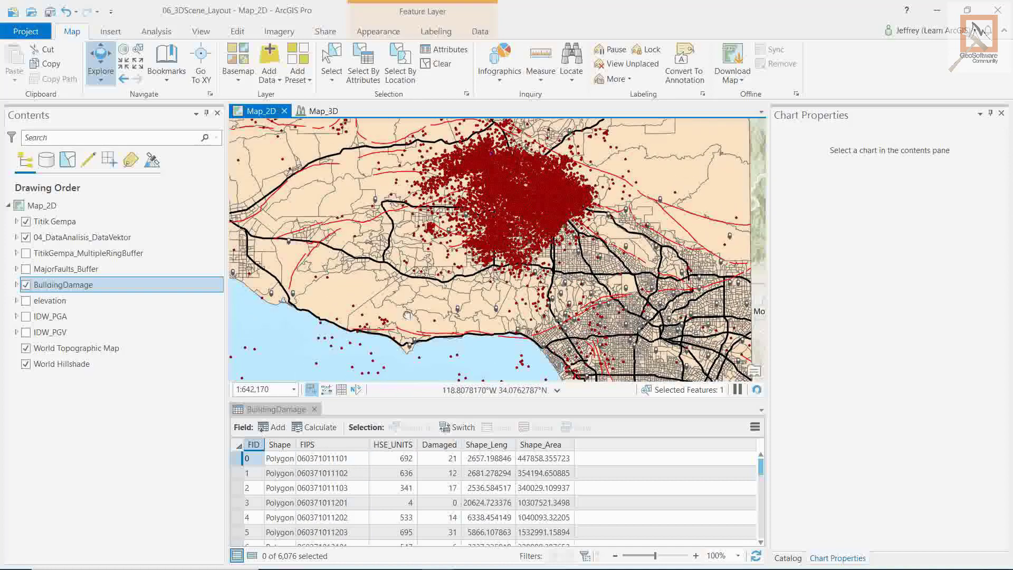
{"action": "right_click", "coordinate": [456, 447]}
{"action": "left_click", "coordinate": [442, 447]}
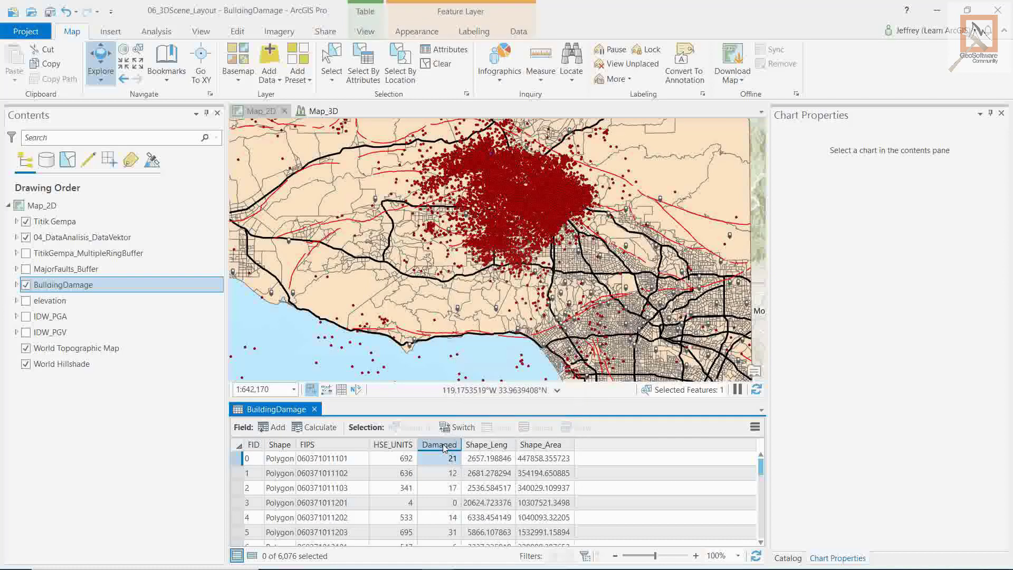
{"action": "right_click", "coordinate": [443, 448]}
{"action": "left_click", "coordinate": [475, 379]}
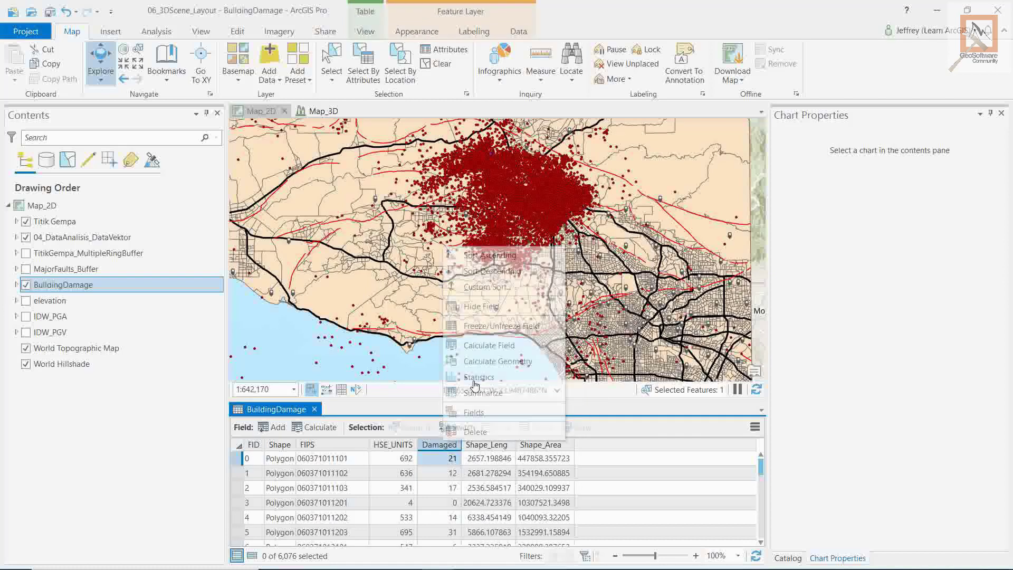
{"action": "double_click", "coordinate": [865, 315]}
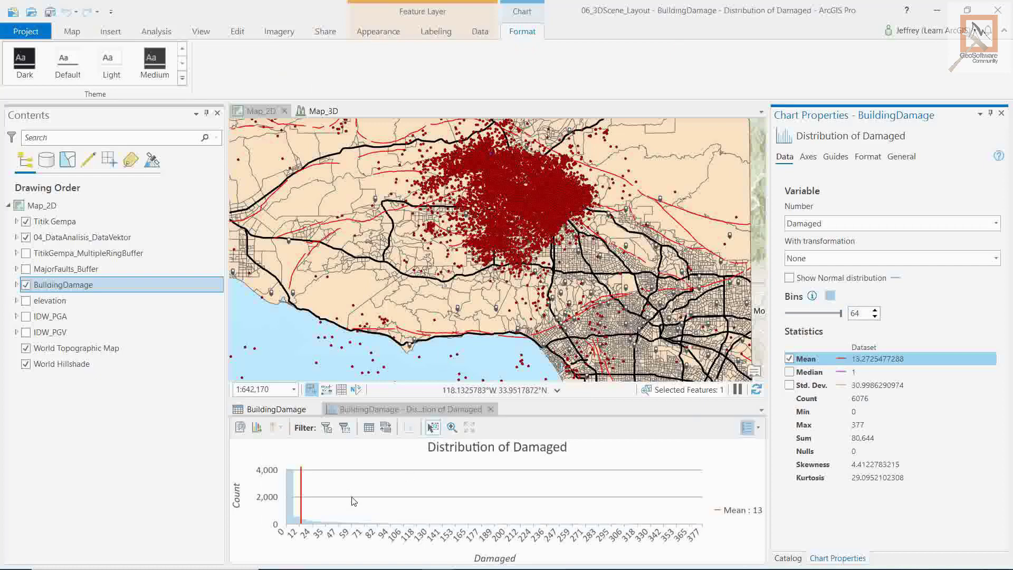
{"action": "left_click", "coordinate": [789, 372]}
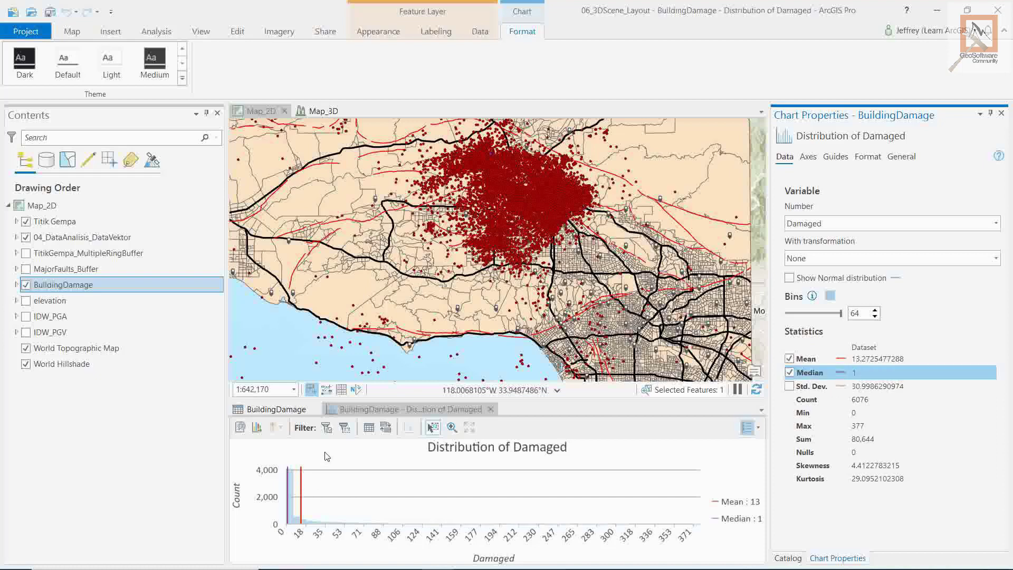
{"action": "left_click", "coordinate": [490, 409]}
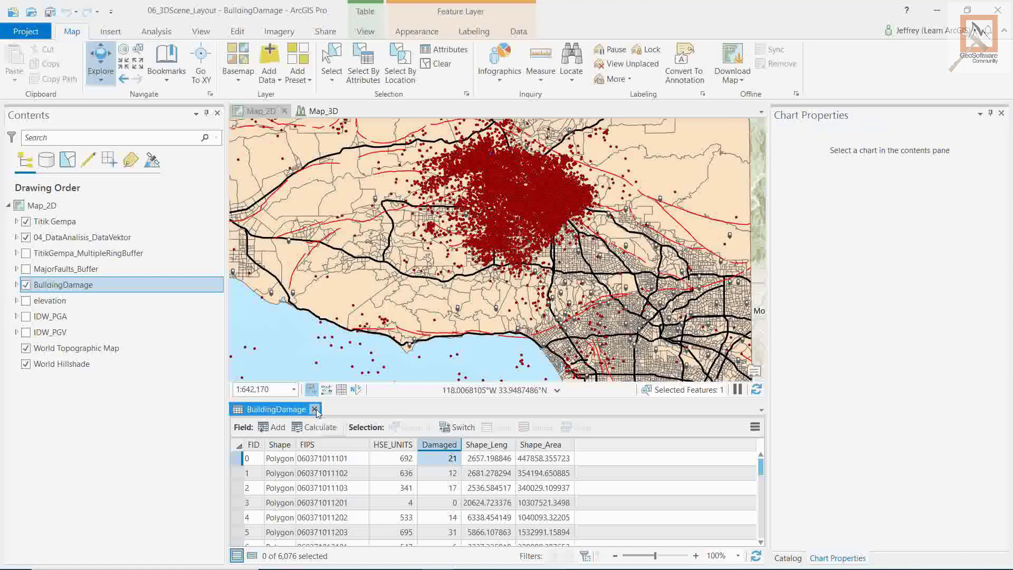
{"action": "left_click", "coordinate": [314, 409]}
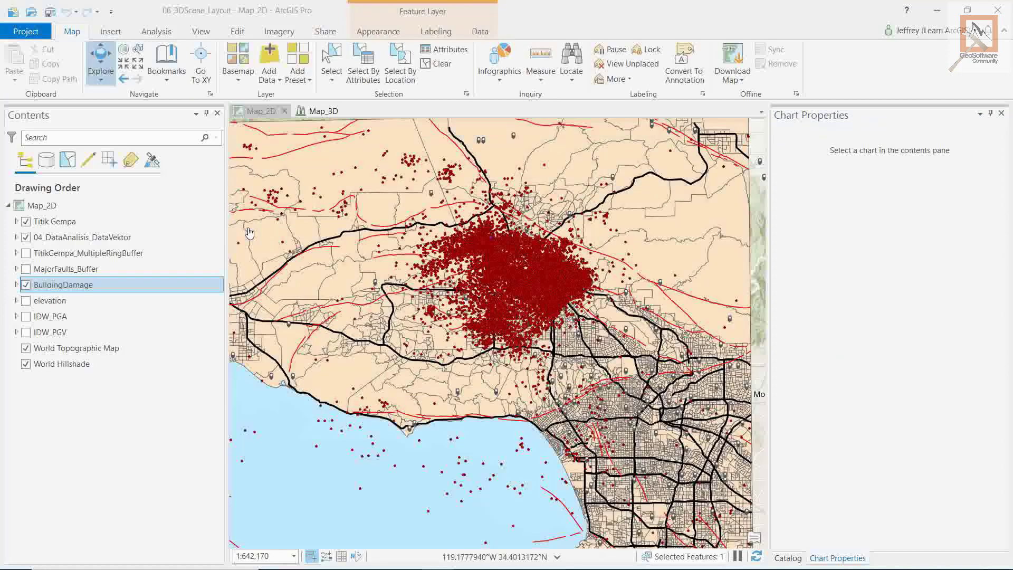
Switch to Map_3D, show the BuildingDamage layer and move it from the 2D Layers to the 3D Layers group.
{"action": "left_click", "coordinate": [320, 111]}
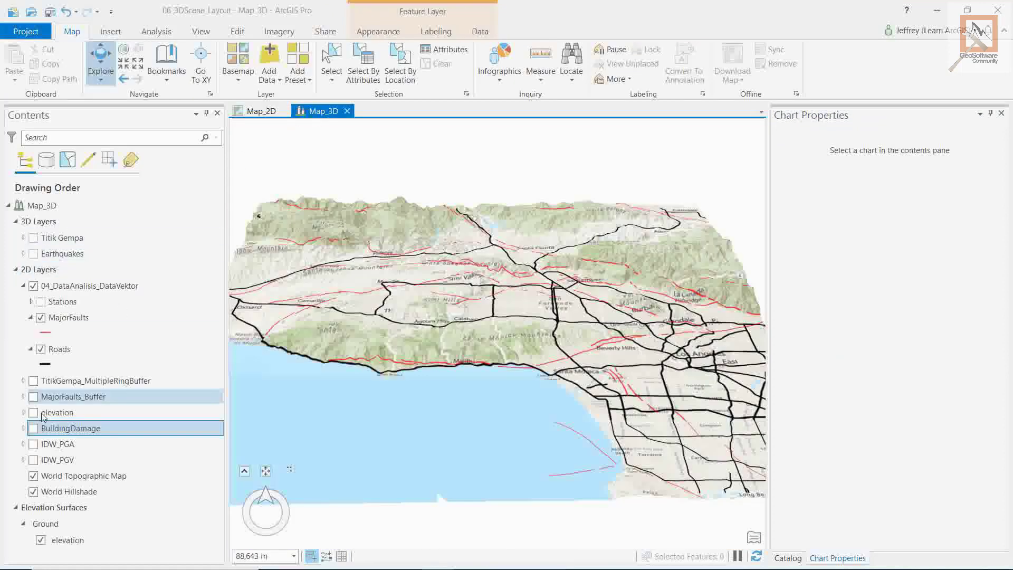
{"action": "left_click", "coordinate": [33, 429]}
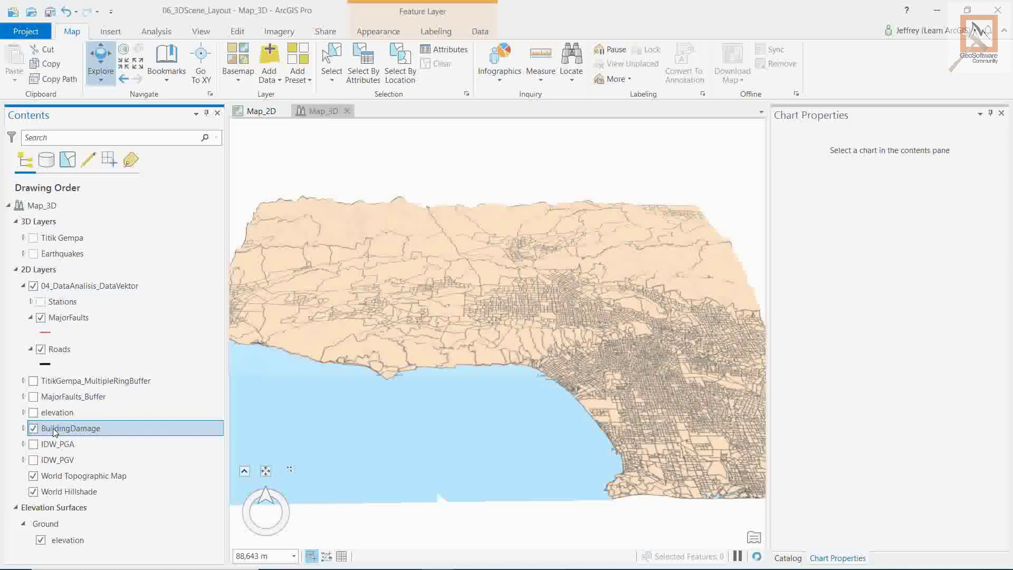
{"action": "left_click_drag", "start_coordinate": [54, 429], "coordinate": [68, 264]}
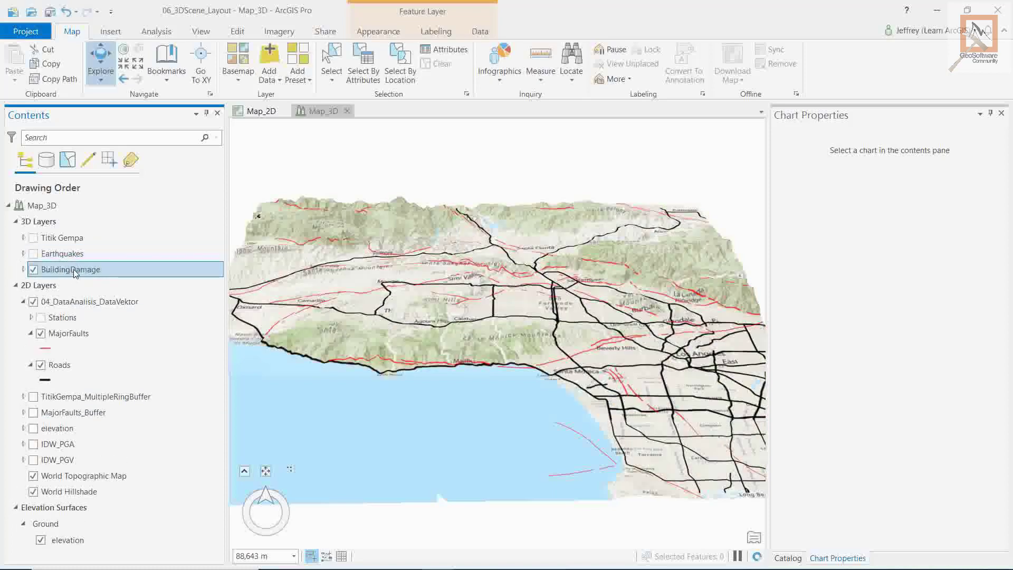
Add a definition query to the BuildingDamage layer where Damaged is greater than or equal to 10.
{"action": "right_click", "coordinate": [74, 273]}
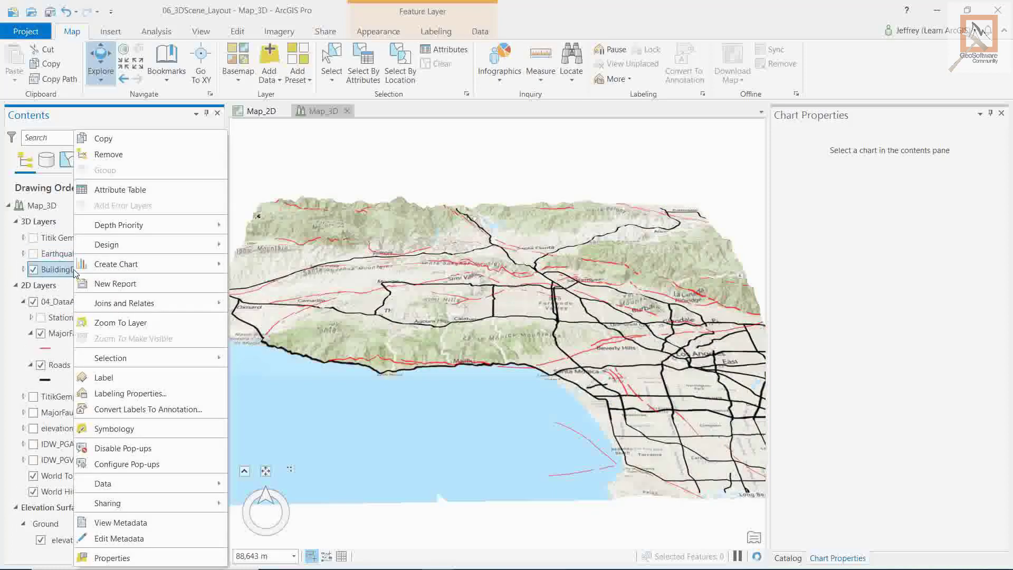
{"action": "left_click", "coordinate": [112, 559]}
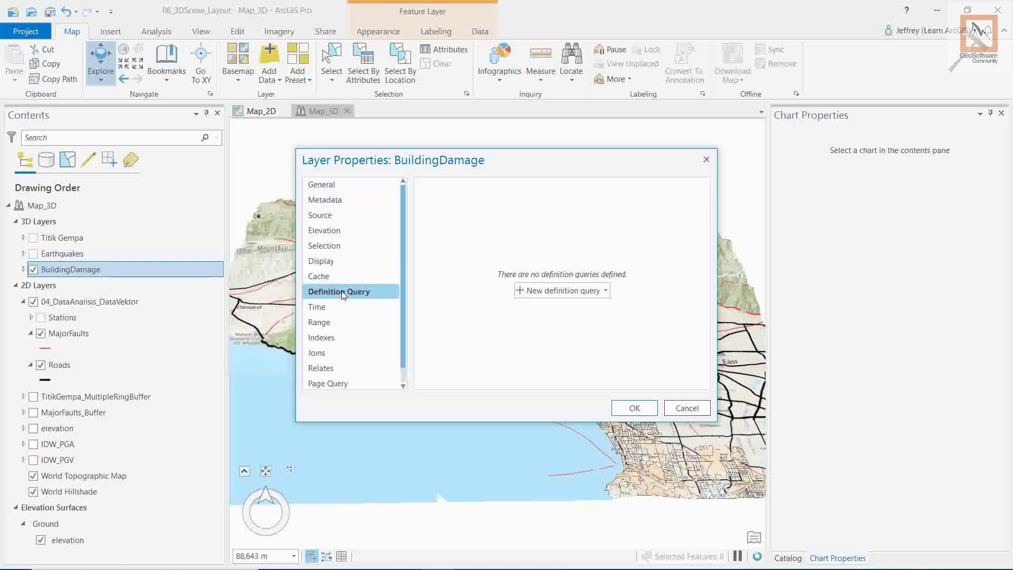
{"action": "left_click", "coordinate": [539, 294]}
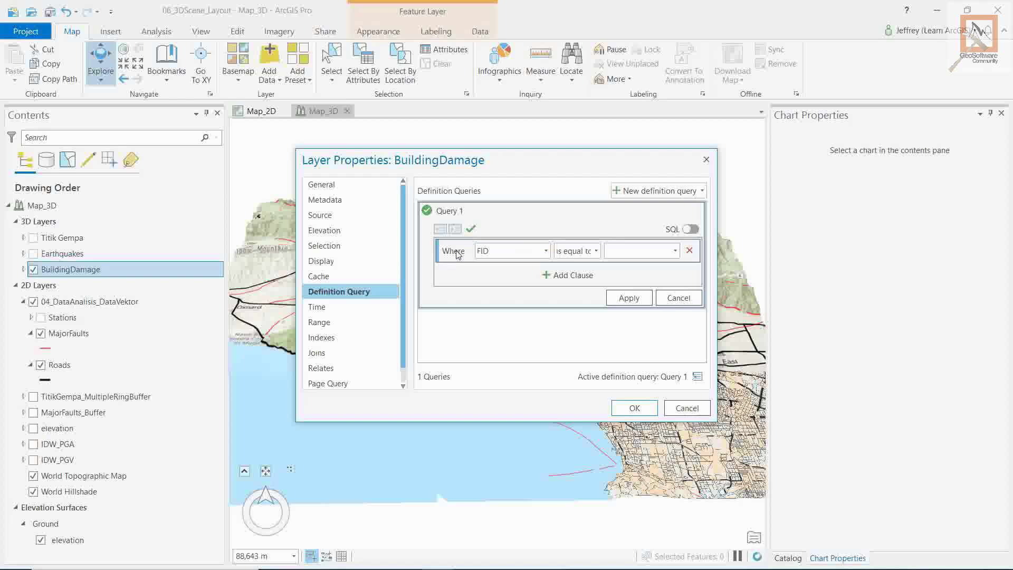
{"action": "left_click", "coordinate": [545, 251]}
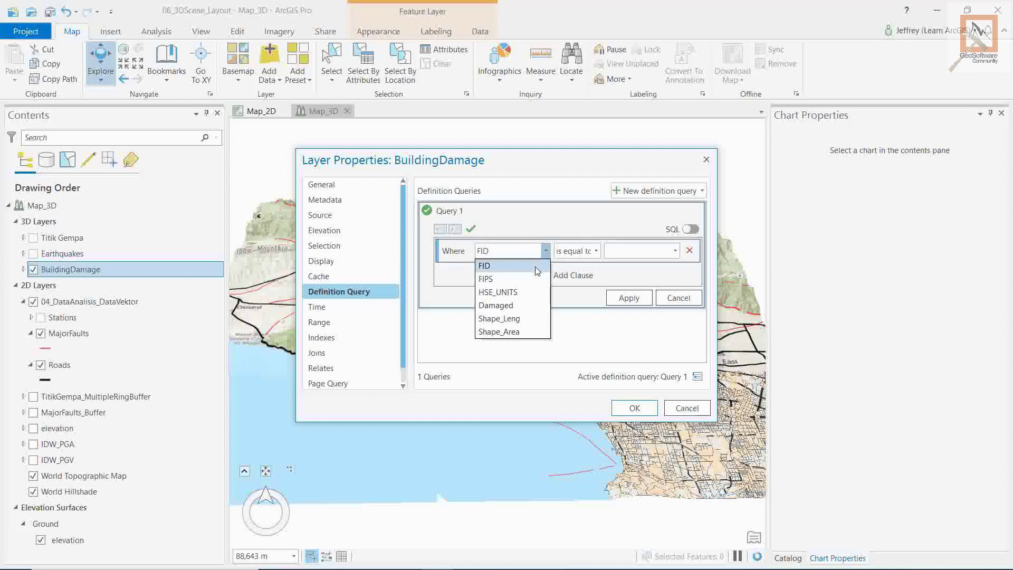
{"action": "left_click", "coordinate": [517, 306]}
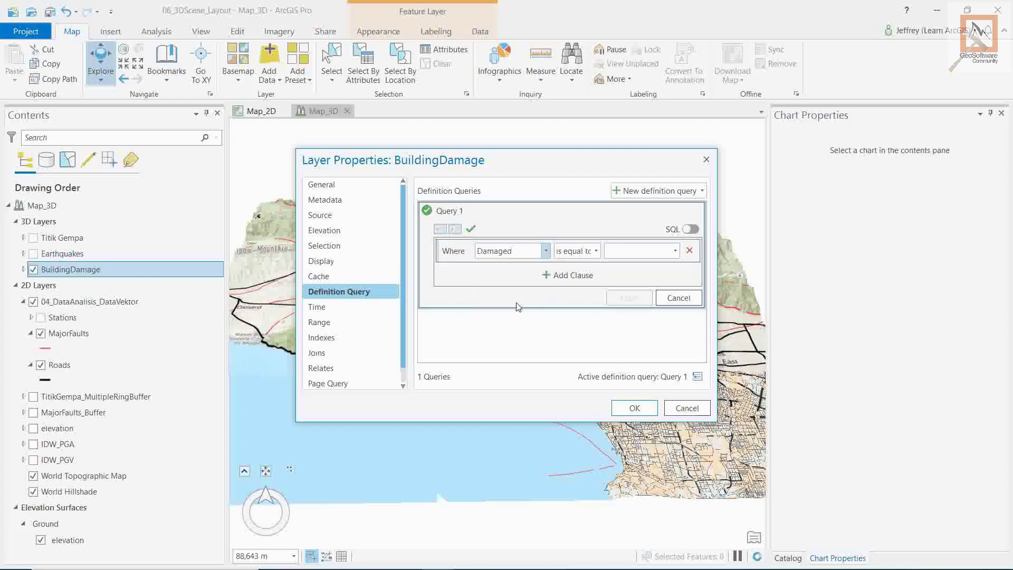
{"action": "left_click", "coordinate": [596, 252]}
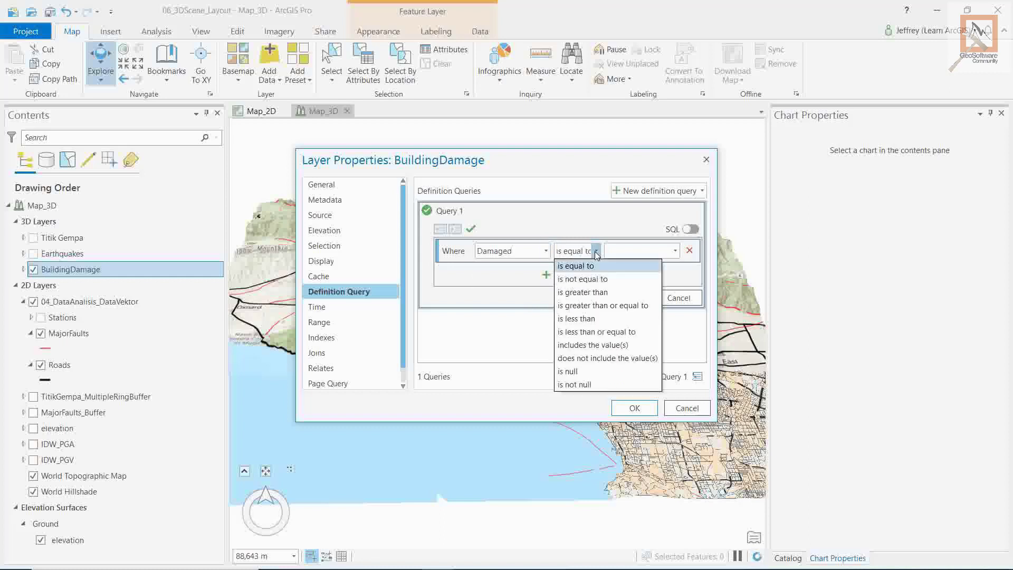
{"action": "left_click", "coordinate": [593, 294]}
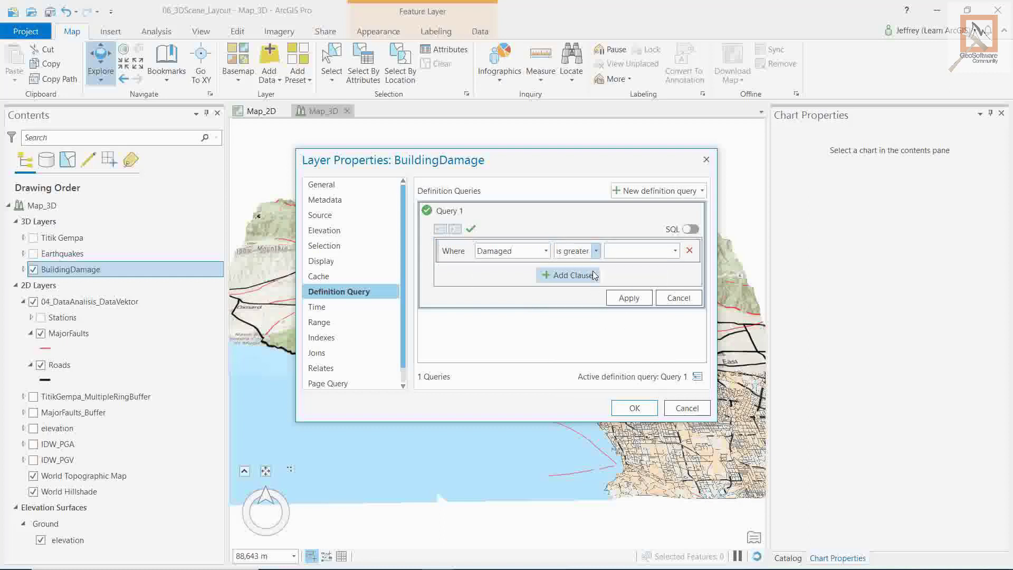
{"action": "left_click", "coordinate": [596, 252]}
{"action": "left_click", "coordinate": [603, 306]}
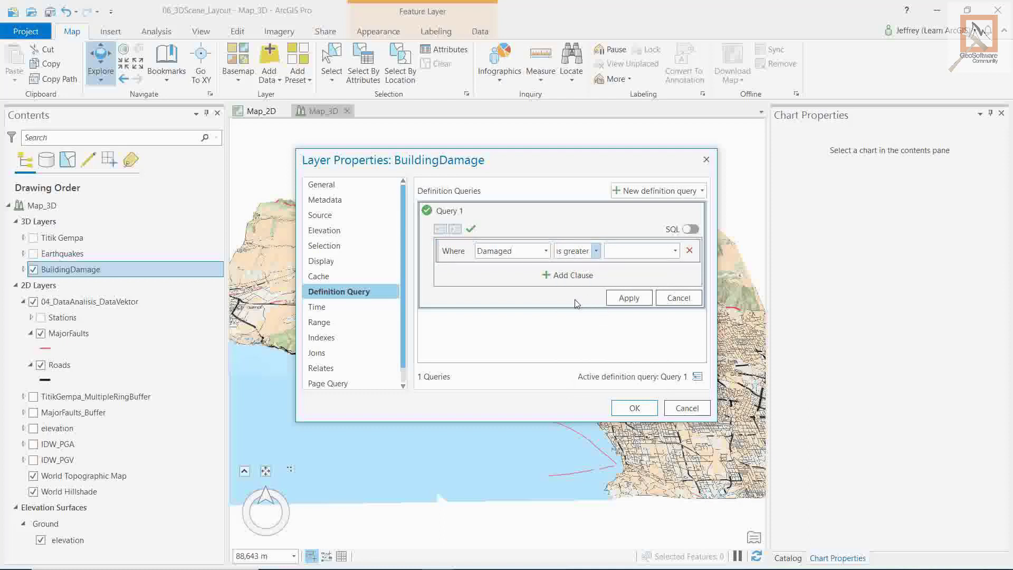
{"action": "left_click", "coordinate": [676, 251]}
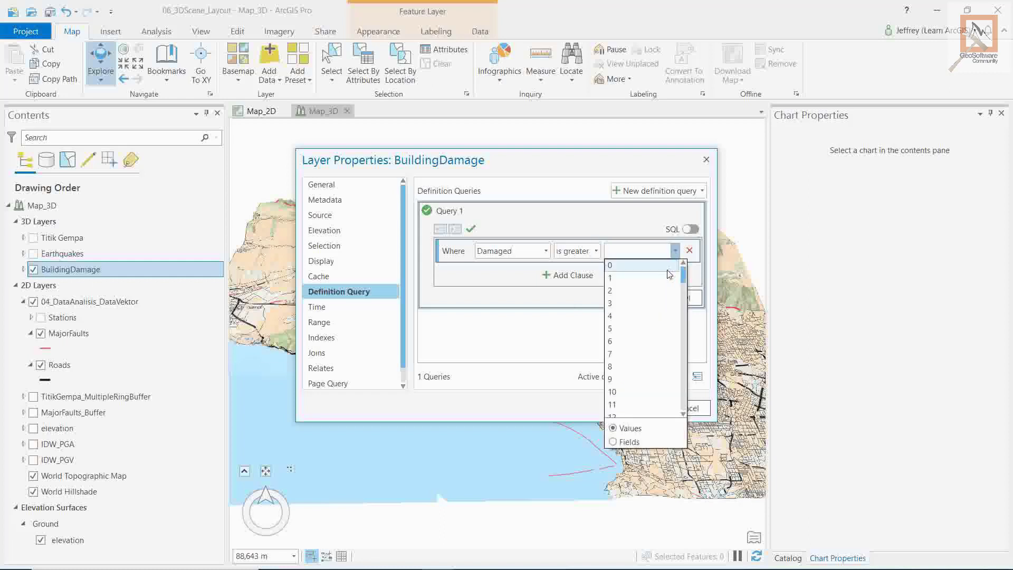
{"action": "left_click", "coordinate": [637, 391]}
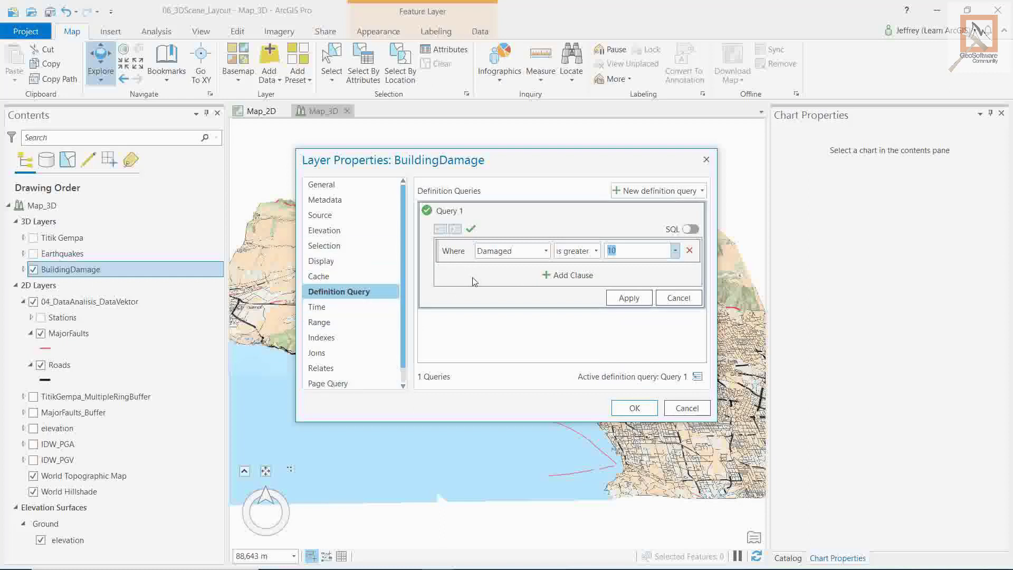
{"action": "left_click", "coordinate": [628, 298]}
{"action": "left_click", "coordinate": [635, 408]}
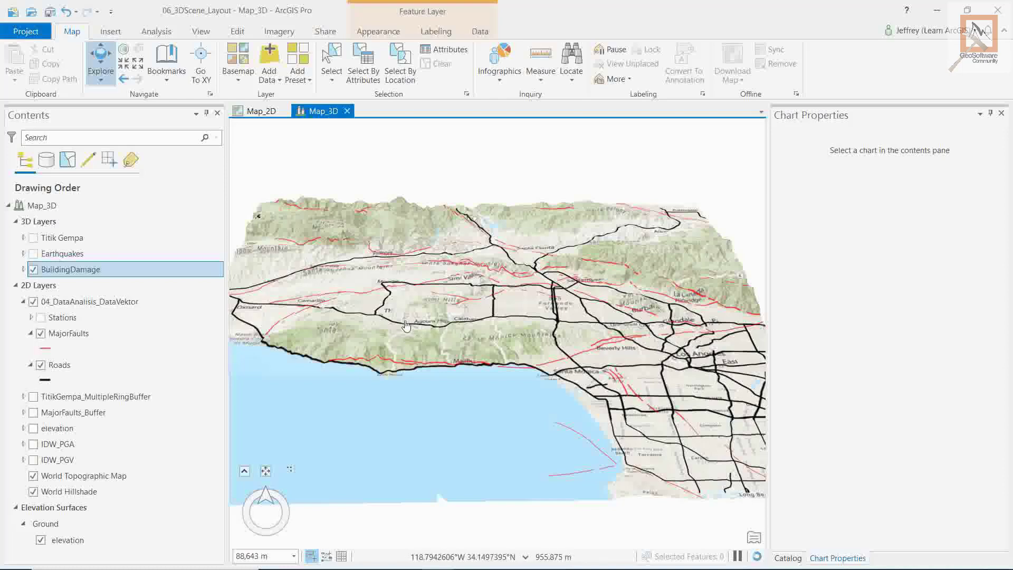
Check the filtered records in the BuildingDamage attribute table and close the table.
{"action": "right_click", "coordinate": [74, 271]}
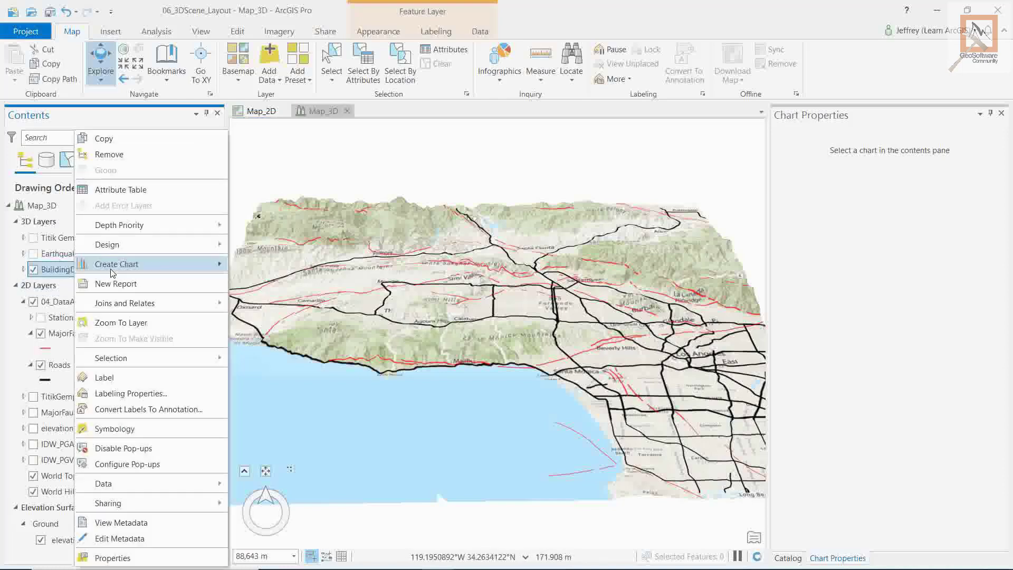
{"action": "left_click", "coordinate": [133, 196]}
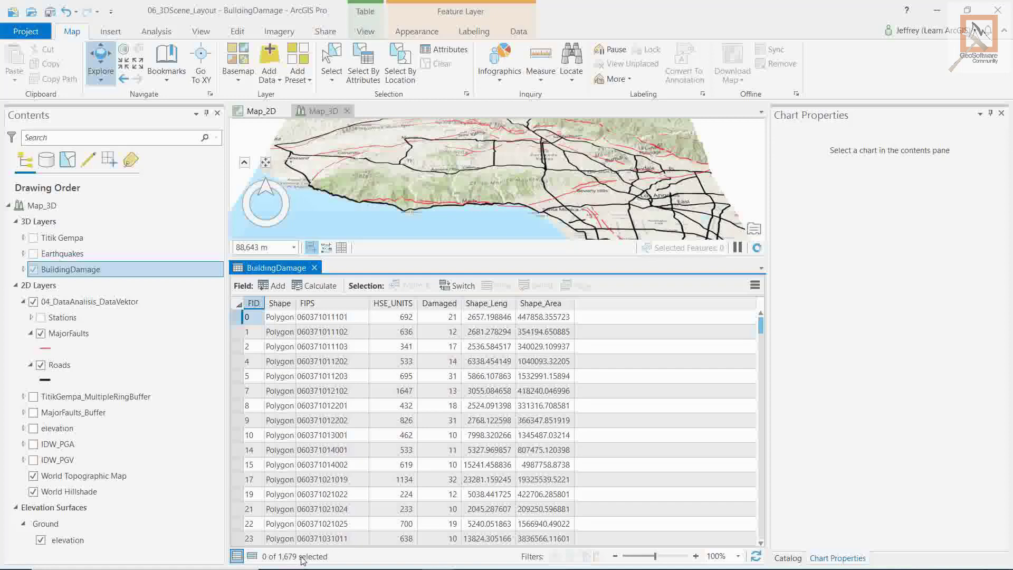
{"action": "left_click", "coordinate": [315, 267]}
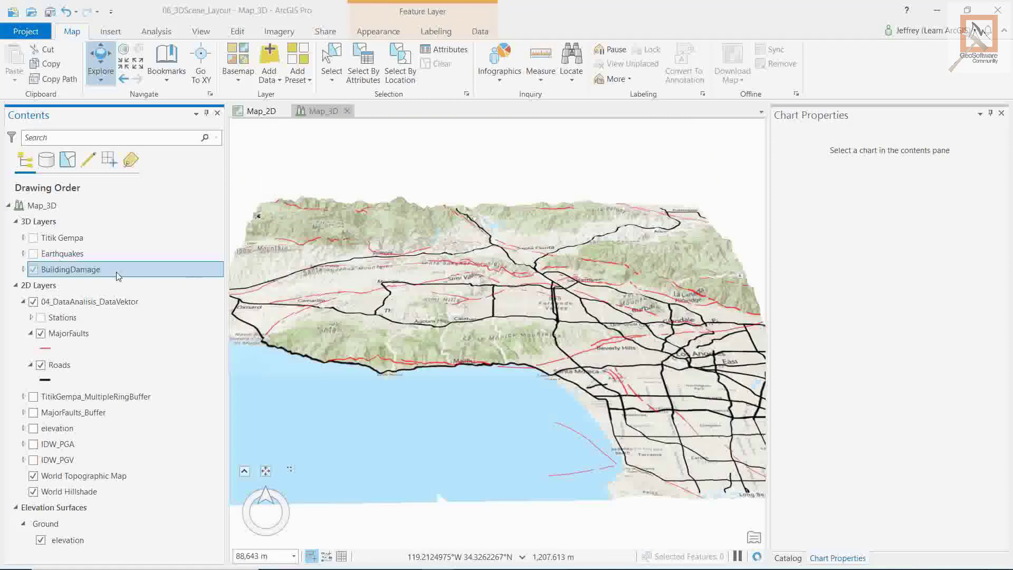
Review the BuildingDamage layer's elevation properties and keep its features on the ground.
{"action": "mouse_move", "coordinate": [402, 337]}
{"action": "left_mouse_down"}
{"action": "mouse_move", "coordinate": [393, 338]}
{"action": "mouse_move", "coordinate": [416, 345]}
{"action": "left_mouse_up"}
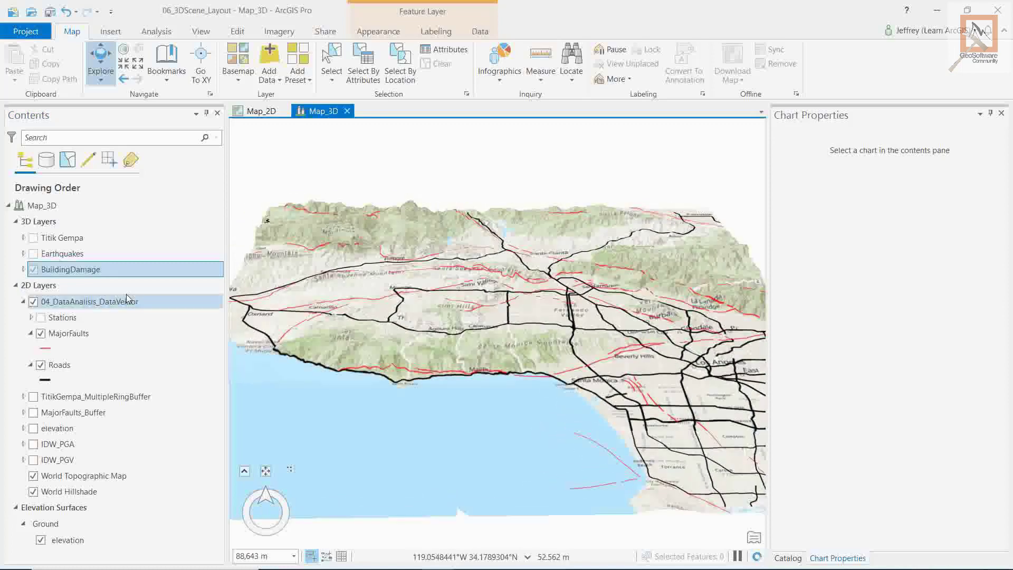
{"action": "right_click", "coordinate": [91, 271]}
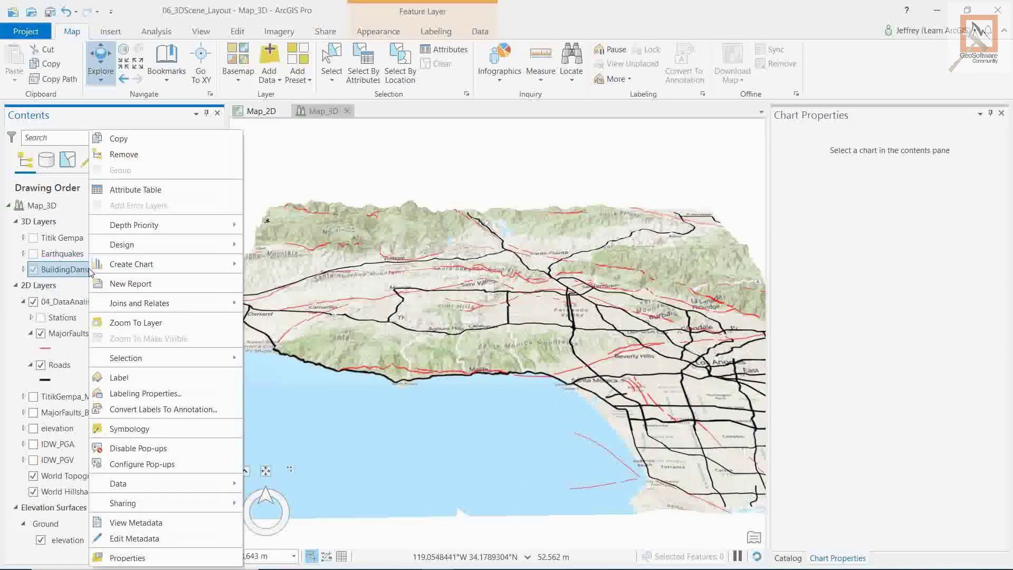
{"action": "left_click", "coordinate": [129, 557]}
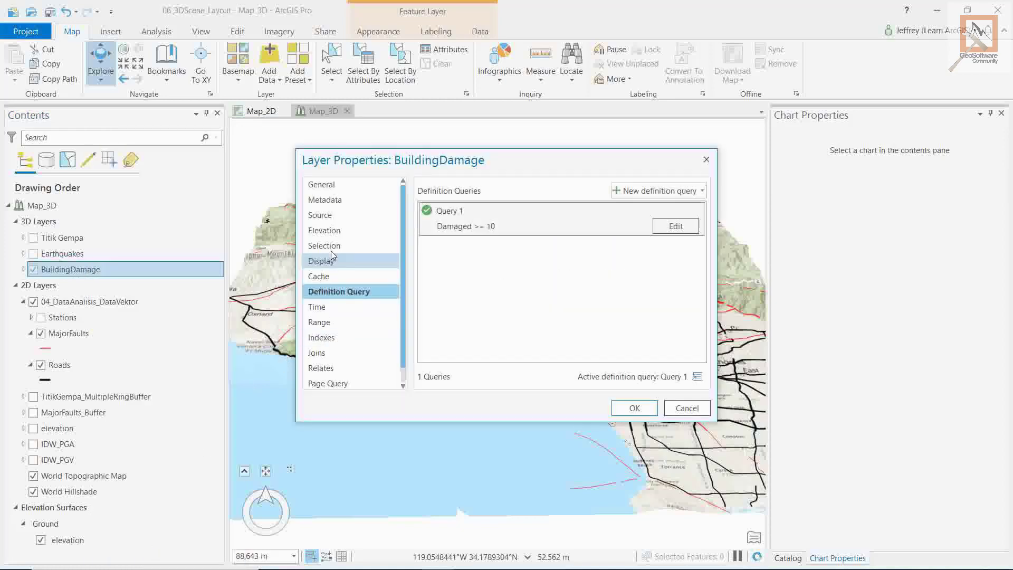
{"action": "left_click", "coordinate": [357, 234]}
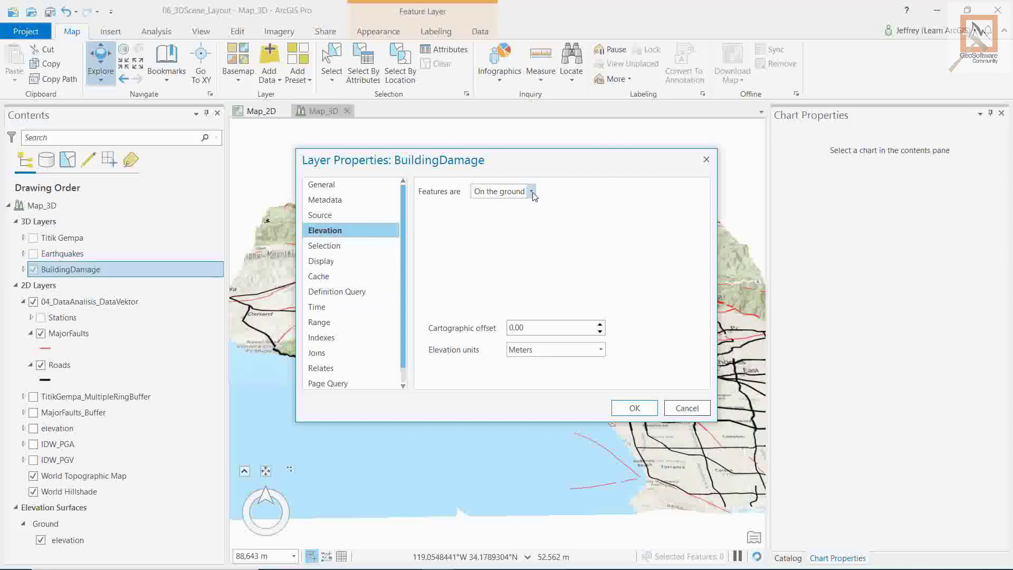
{"action": "left_click_drag", "start_coordinate": [552, 167], "coordinate": [508, 344]}
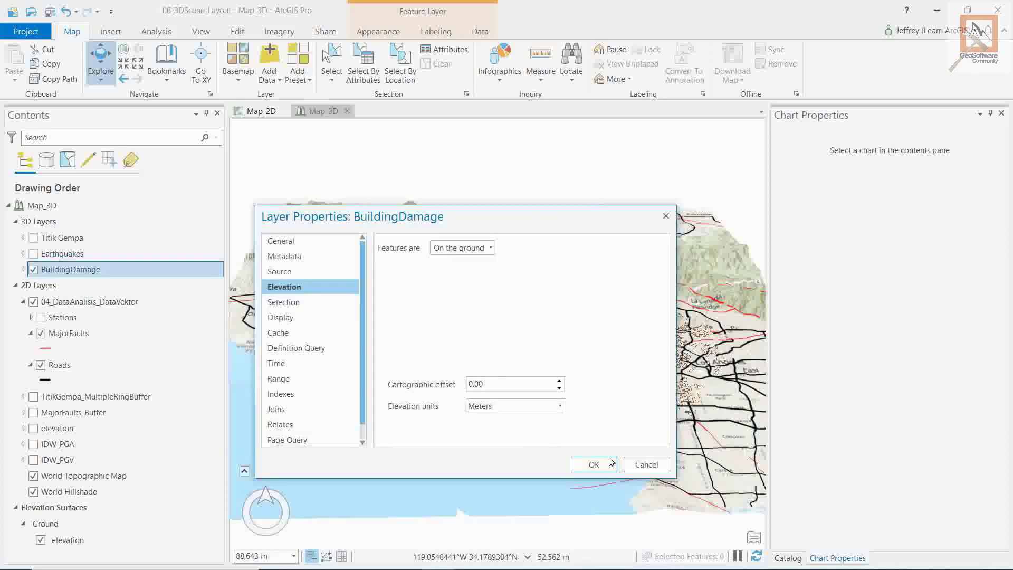
{"action": "left_click", "coordinate": [609, 463]}
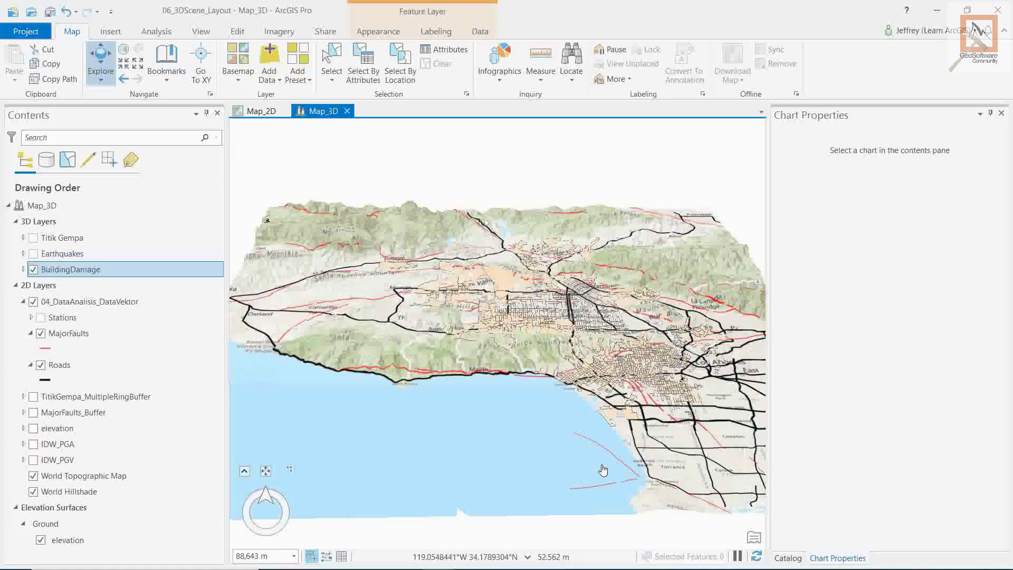
Compare the 3D scene with BuildingDamage hidden and shown, and expand the layer's legend to see its polygon symbol.
{"action": "left_click", "coordinate": [33, 270]}
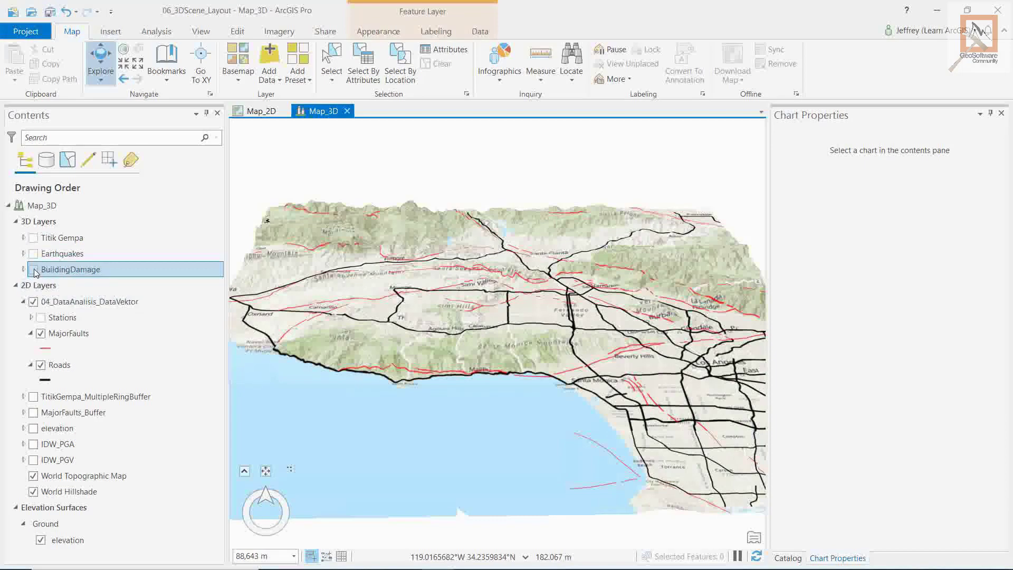
{"action": "left_click", "coordinate": [34, 270]}
{"action": "left_click", "coordinate": [33, 270]}
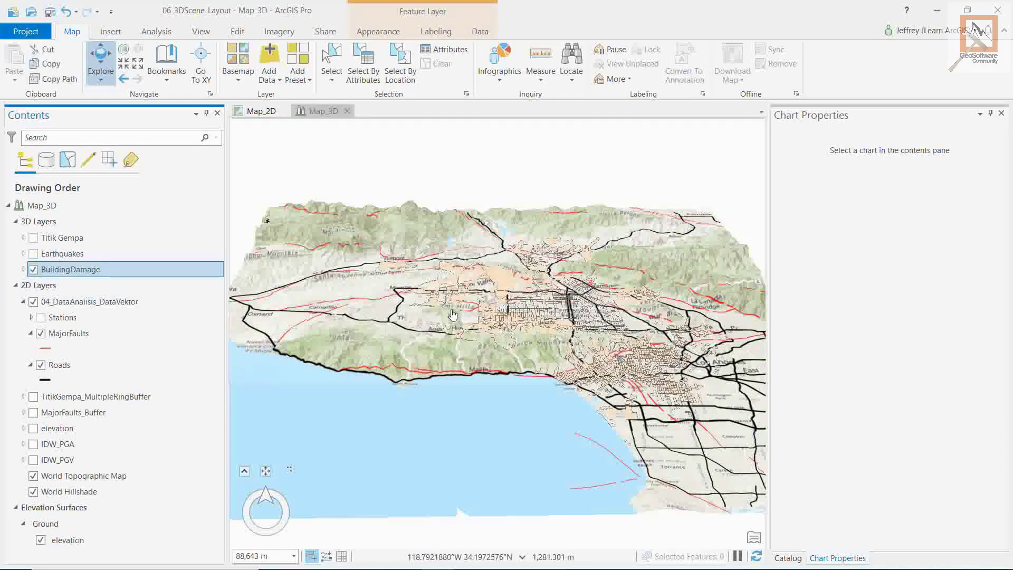
{"action": "left_click_drag", "start_coordinate": [469, 306], "coordinate": [443, 323]}
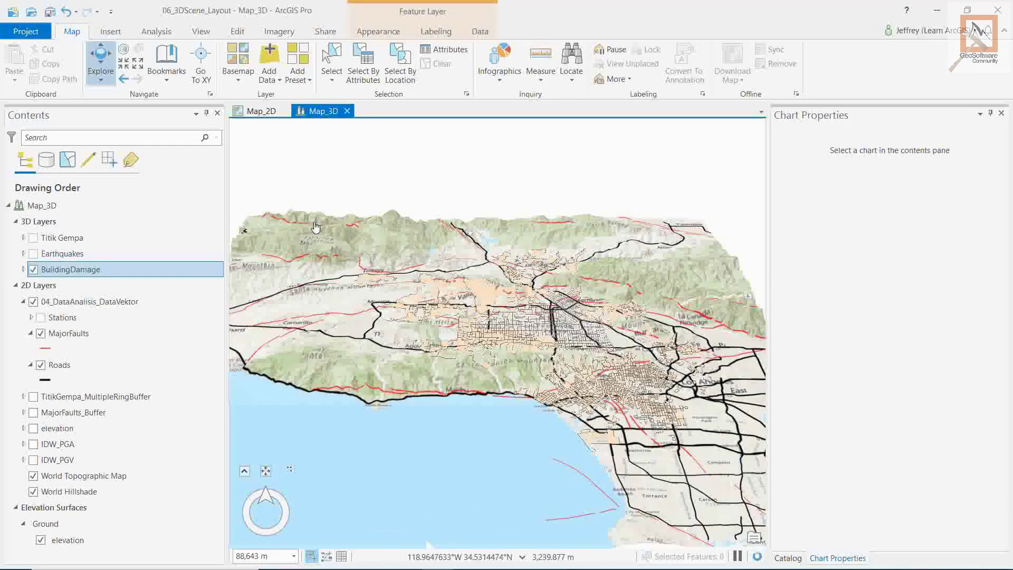
{"action": "left_click_drag", "start_coordinate": [632, 288], "coordinate": [606, 289]}
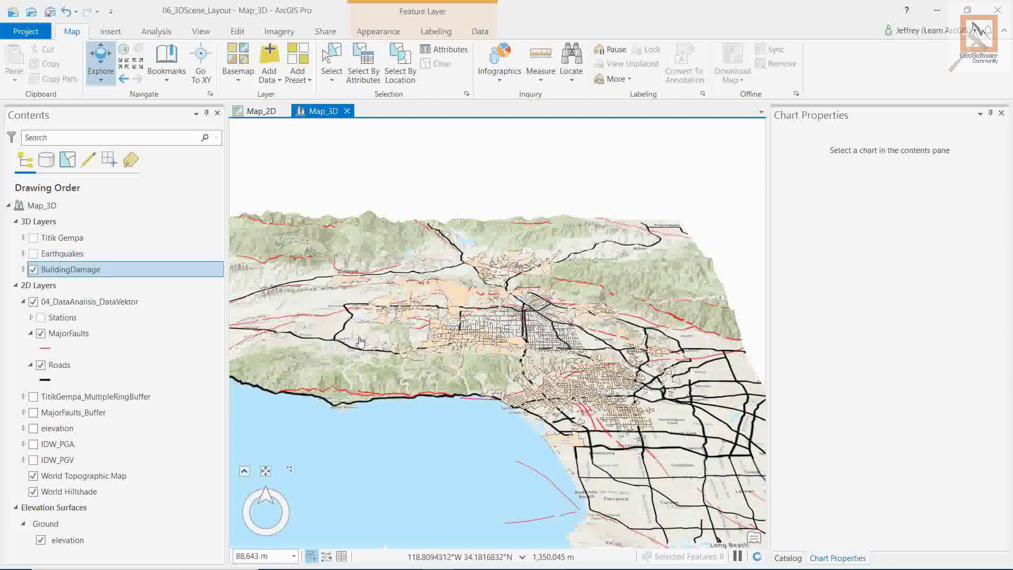
{"action": "left_click", "coordinate": [23, 269]}
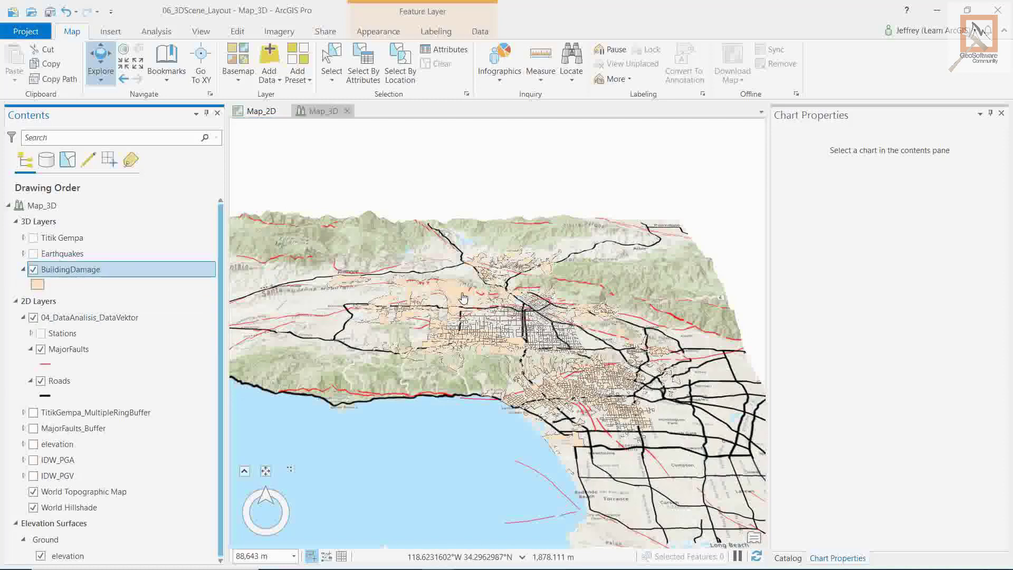
Symbolize the BuildingDamage layer with Graduated Colors based on the Damaged field.
{"action": "right_click", "coordinate": [70, 272]}
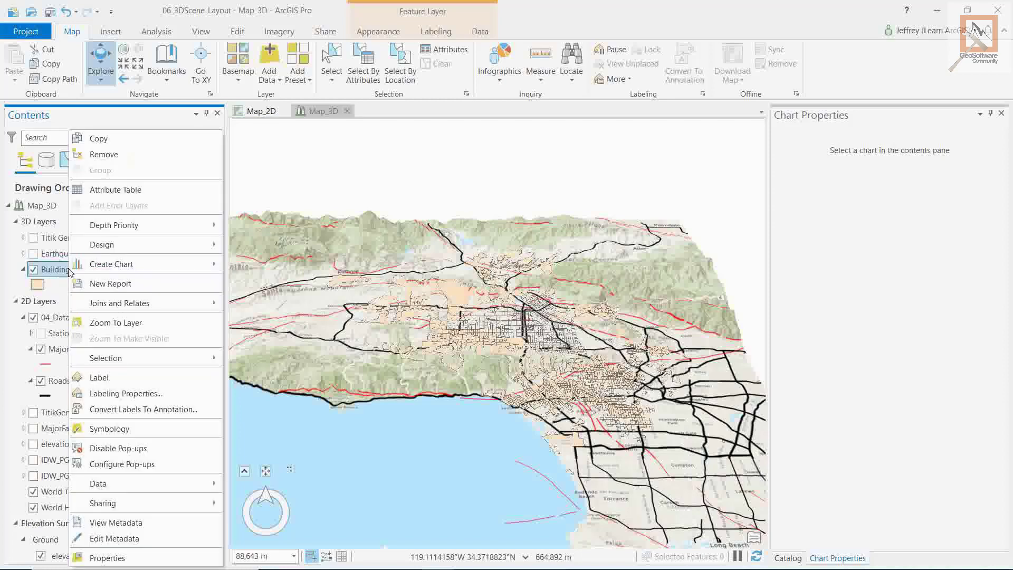
{"action": "left_click", "coordinate": [122, 431]}
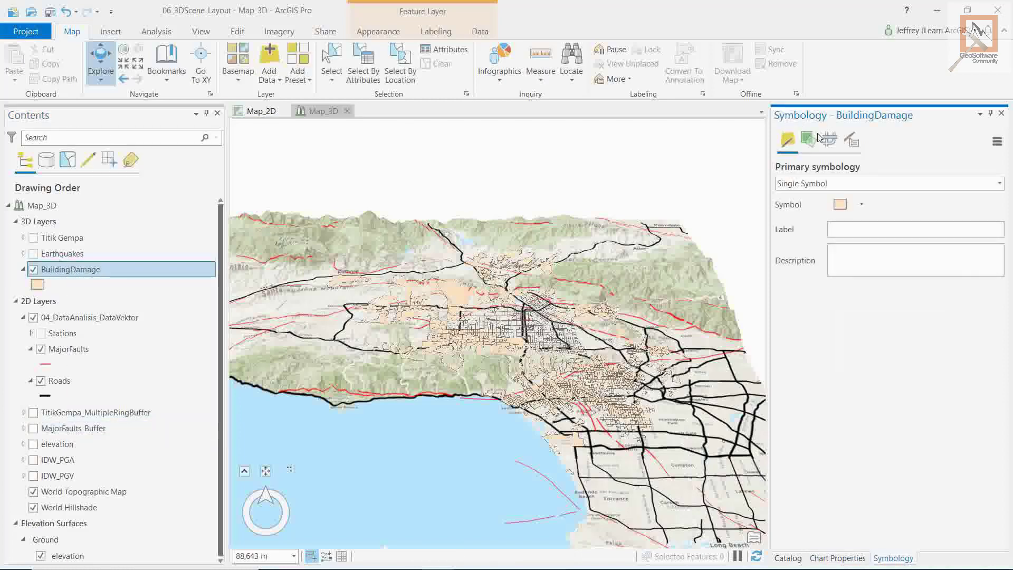
{"action": "left_click", "coordinate": [1000, 183]}
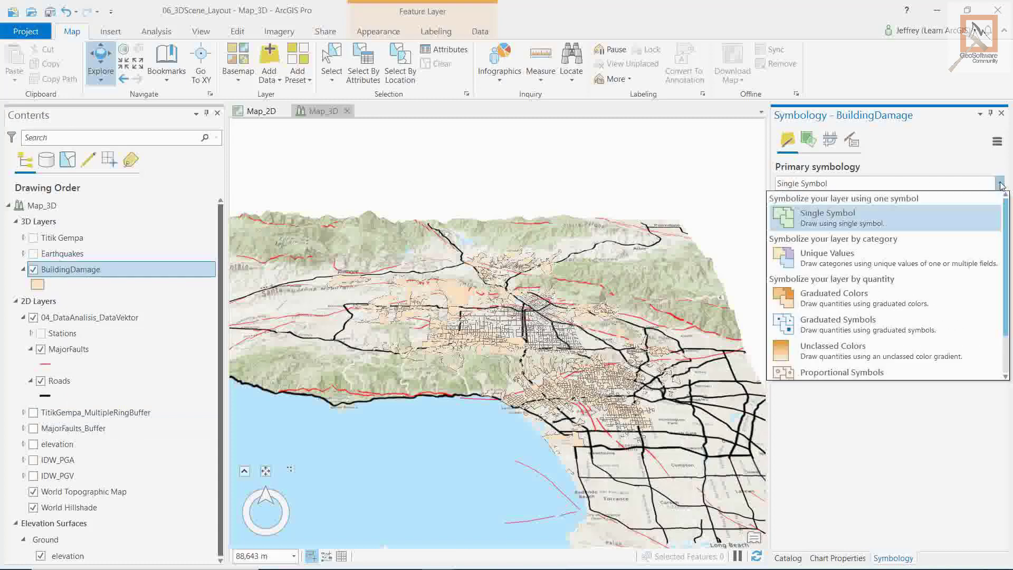
{"action": "left_click", "coordinate": [876, 302]}
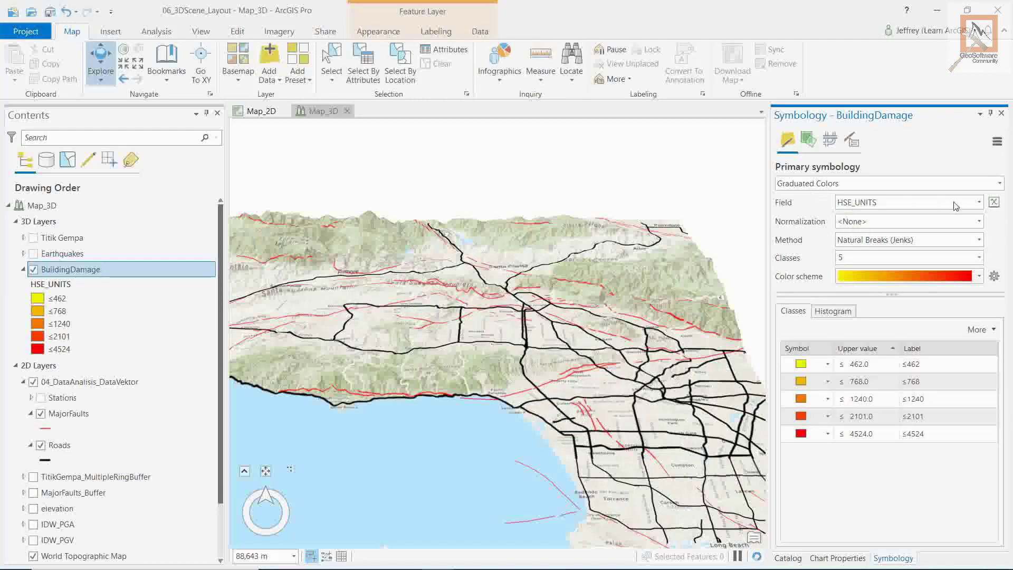
{"action": "left_click", "coordinate": [979, 202]}
{"action": "left_click", "coordinate": [917, 231]}
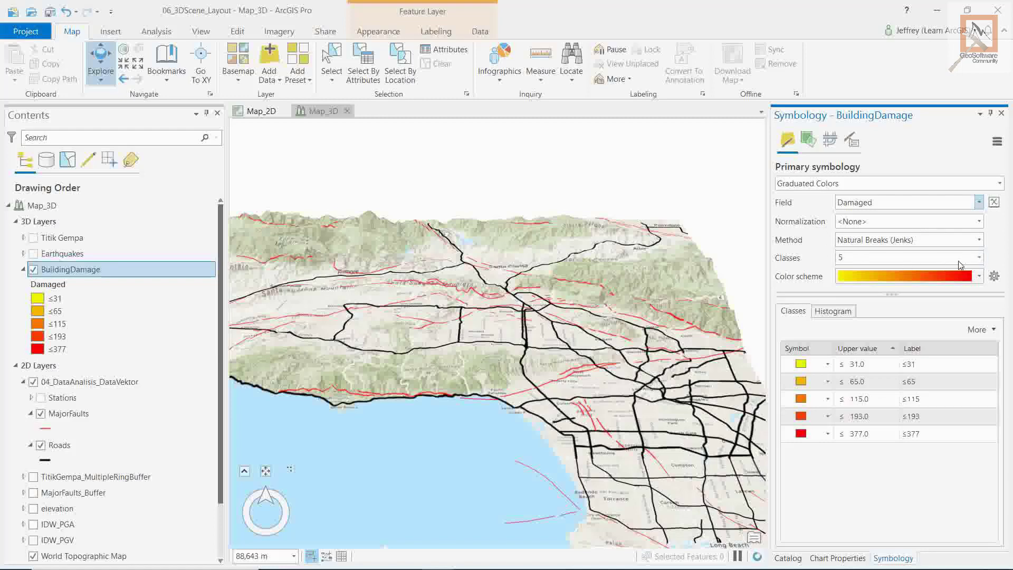
Classify the damage symbology into 7 classes, keep the yellow-to-red color scheme, and inspect the colored areas in the 3D scene.
{"action": "left_click", "coordinate": [979, 259]}
{"action": "left_click", "coordinate": [844, 298]}
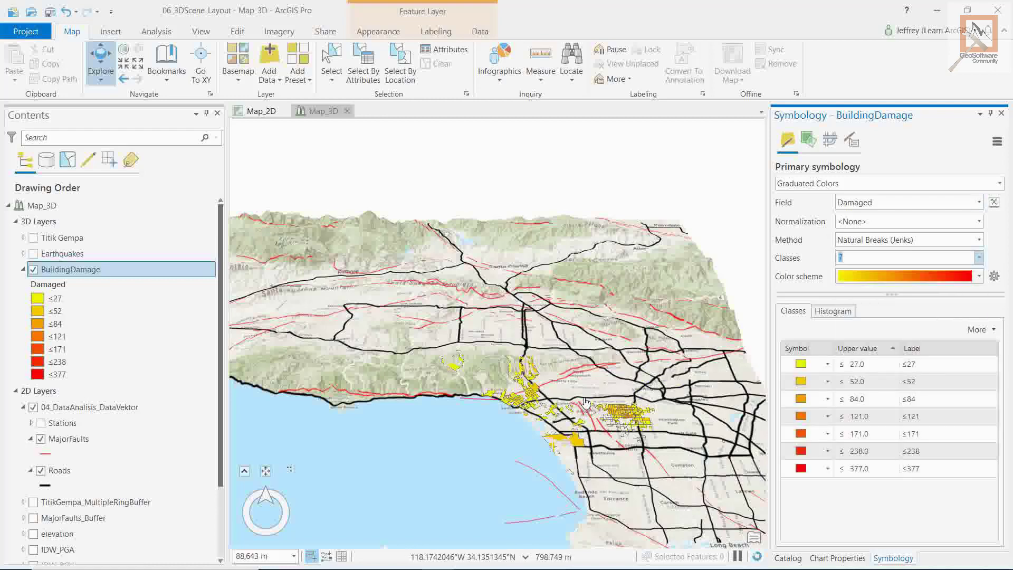
{"action": "left_click", "coordinate": [980, 276]}
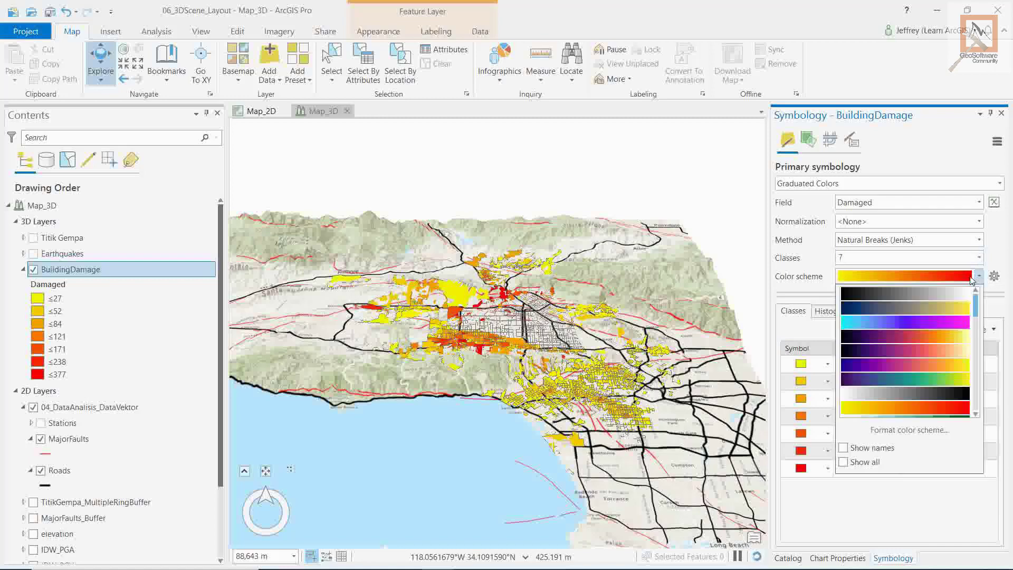
{"action": "left_click", "coordinate": [979, 277]}
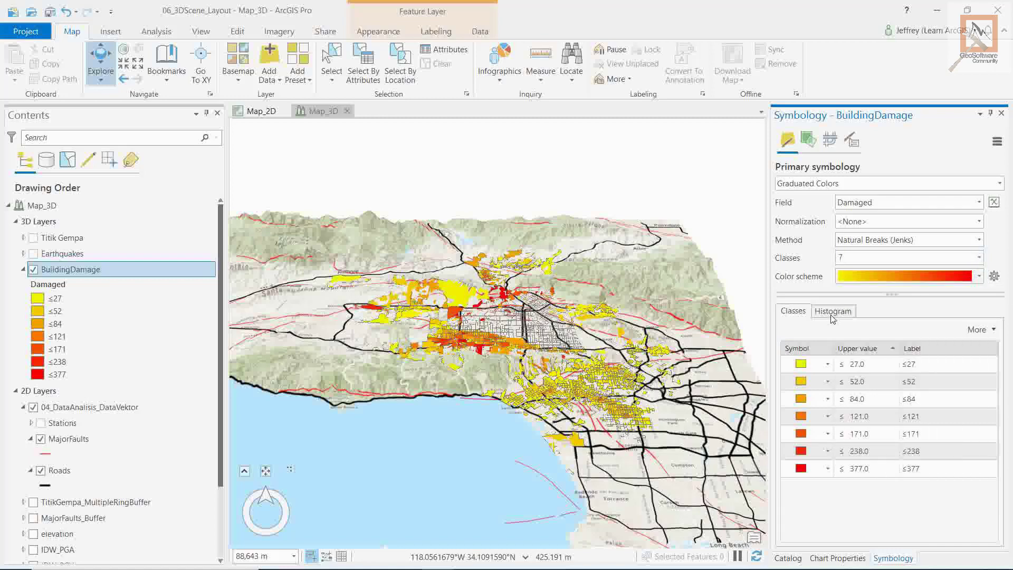
{"action": "left_click_drag", "start_coordinate": [523, 348], "coordinate": [499, 358]}
{"action": "scroll", "coordinate": [499, 358], "scroll_direction": "up", "scroll_amount": 3}
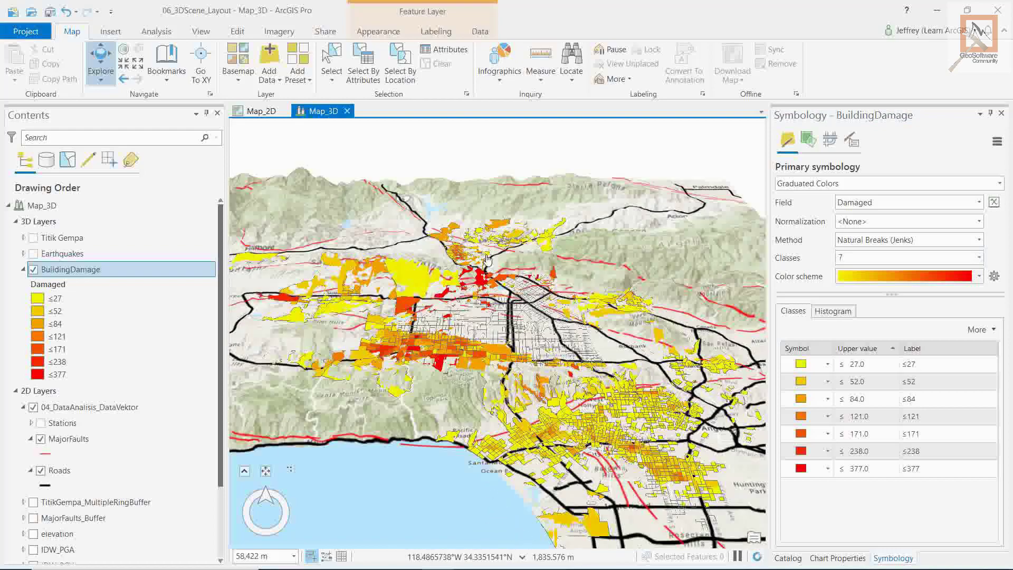
{"action": "left_click_drag", "start_coordinate": [494, 322], "coordinate": [507, 312]}
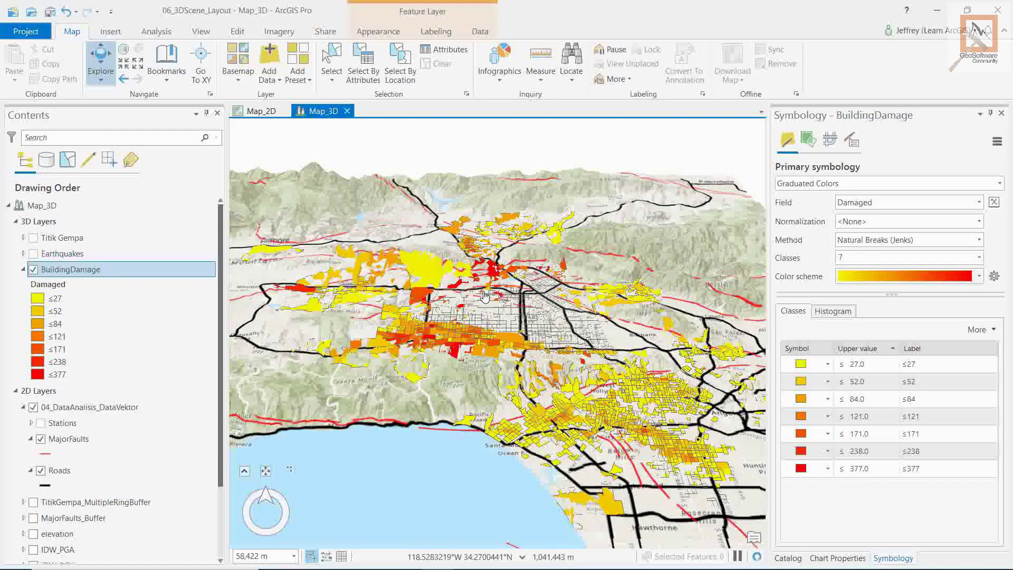
{"action": "left_click", "coordinate": [1001, 115]}
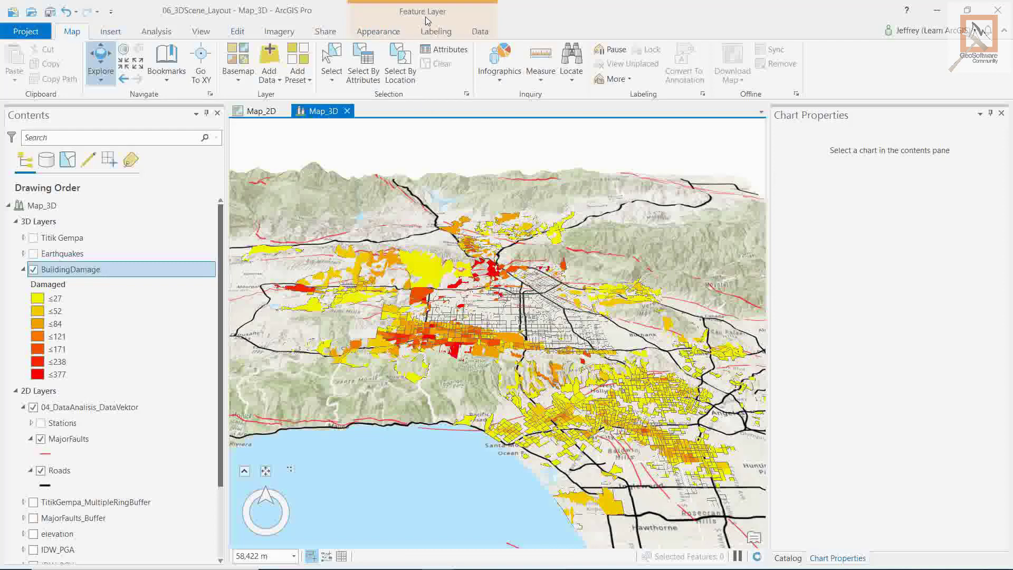
Extrude the BuildingDamage polygons with the Min Height type, using the Arcade expression $feature.Damaged*25 as the height.
{"action": "left_click", "coordinate": [383, 34]}
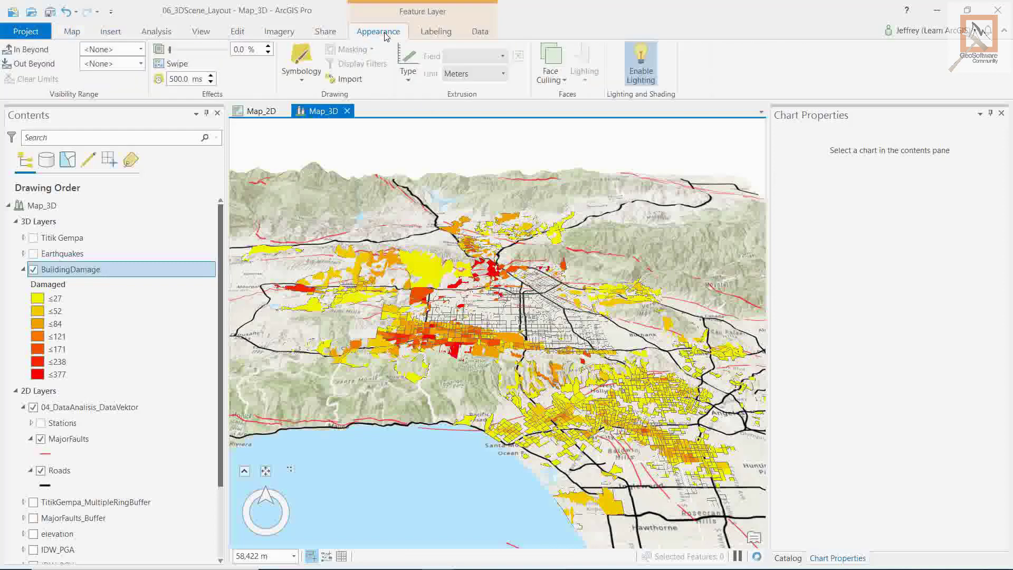
{"action": "left_click", "coordinate": [407, 81]}
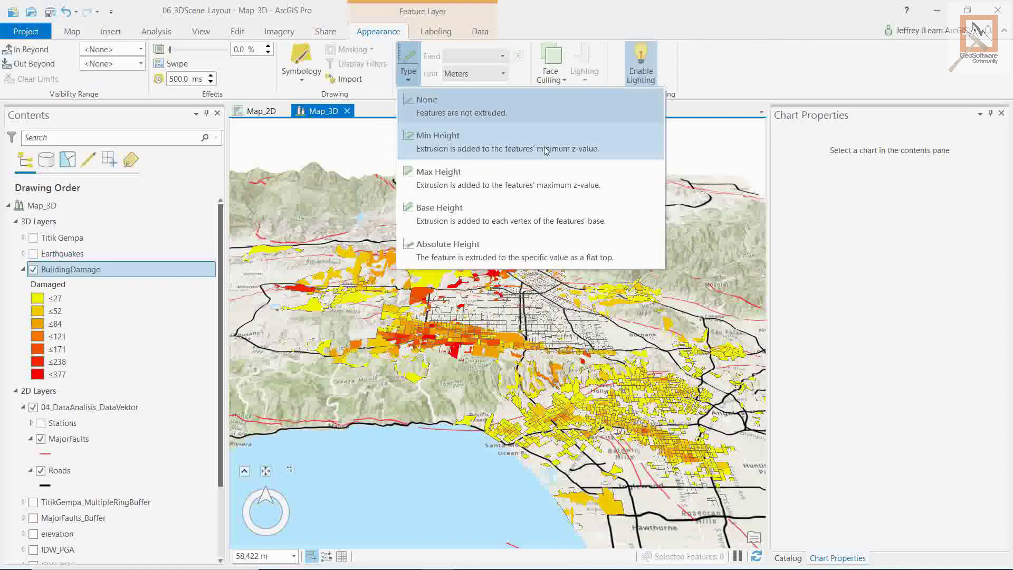
{"action": "left_click", "coordinate": [600, 147]}
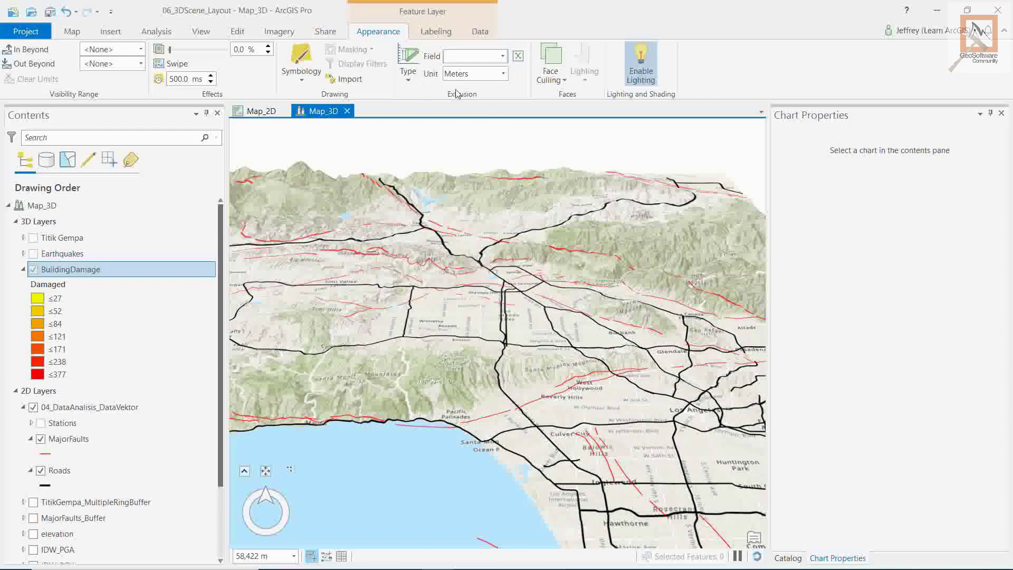
{"action": "left_click", "coordinate": [518, 57]}
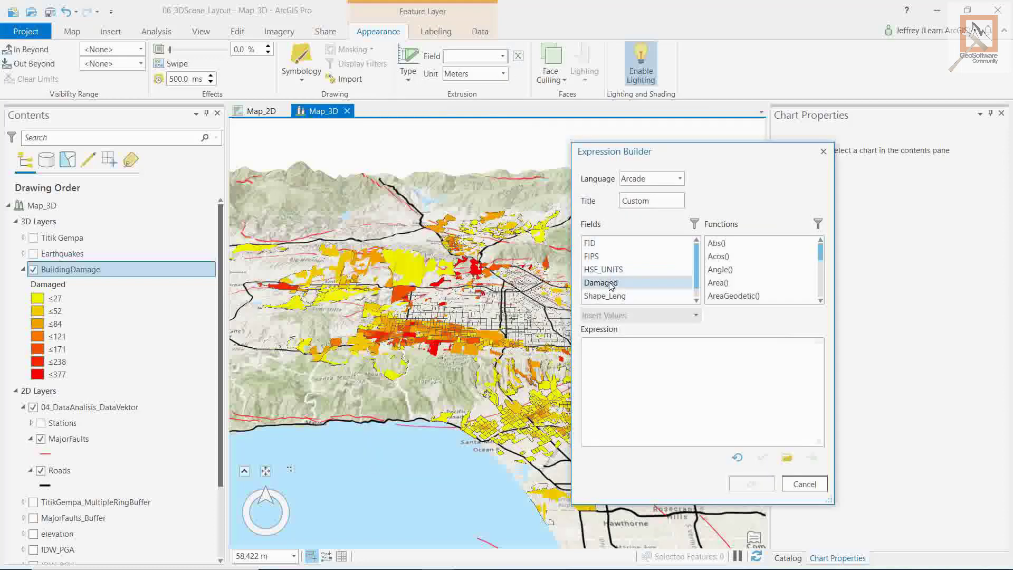
{"action": "double_click", "coordinate": [614, 283]}
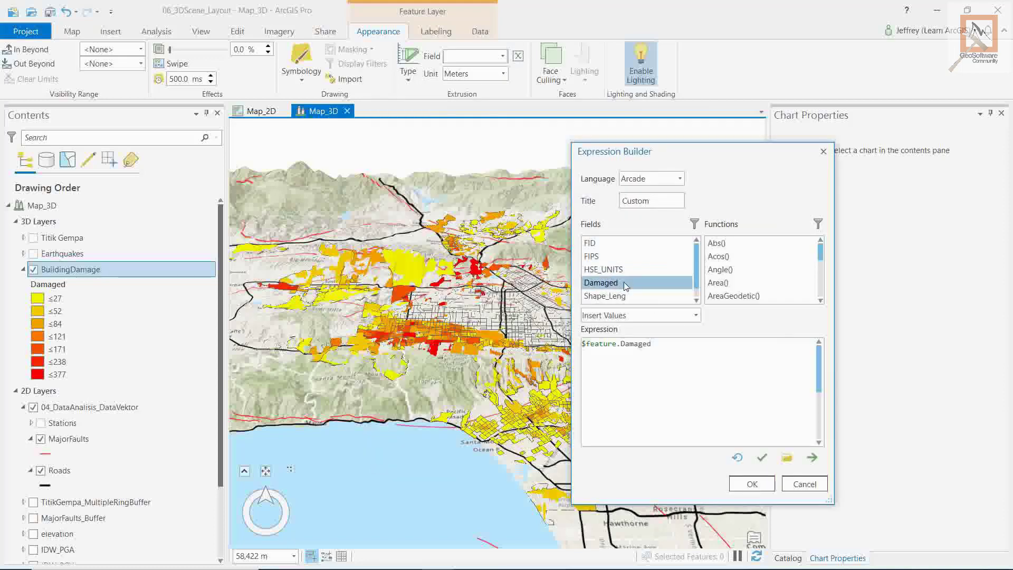
{"action": "left_click", "coordinate": [668, 362]}
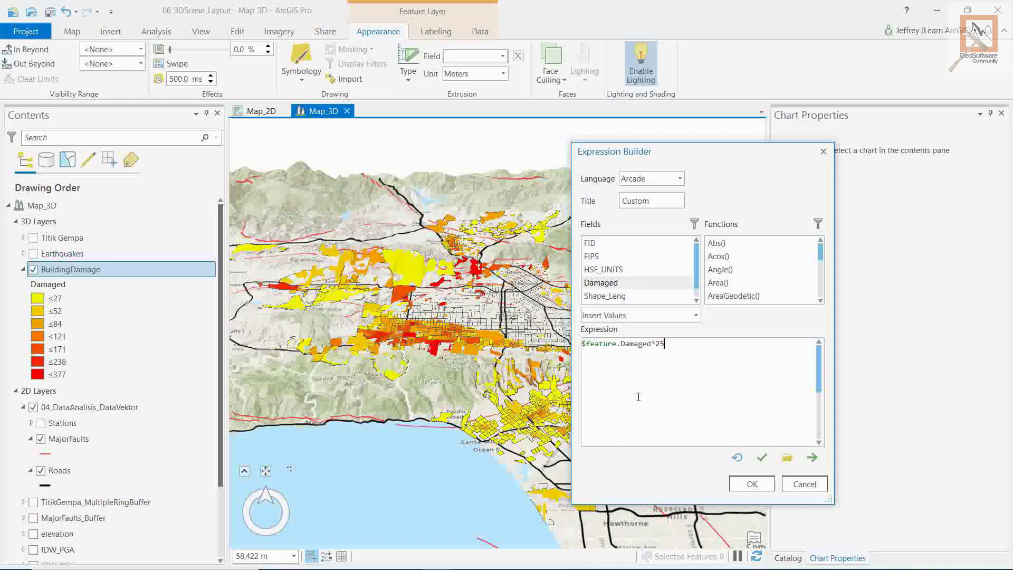
{"action": "left_click", "coordinate": [739, 482]}
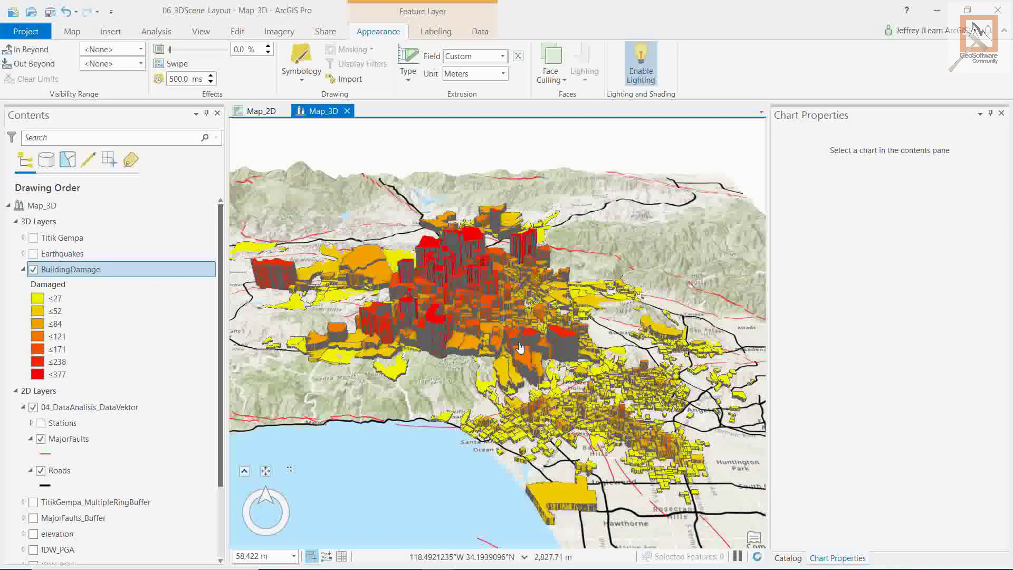
Examine the extruded BuildingDamage blocks in the 3D scene from several angles and distances.
{"action": "mouse_move", "coordinate": [516, 339]}
{"action": "left_mouse_down"}
{"action": "mouse_move", "coordinate": [482, 389]}
{"action": "mouse_move", "coordinate": [522, 375]}
{"action": "mouse_move", "coordinate": [520, 347]}
{"action": "left_mouse_up"}
{"action": "scroll", "coordinate": [520, 348], "scroll_direction": "up", "scroll_amount": 2}
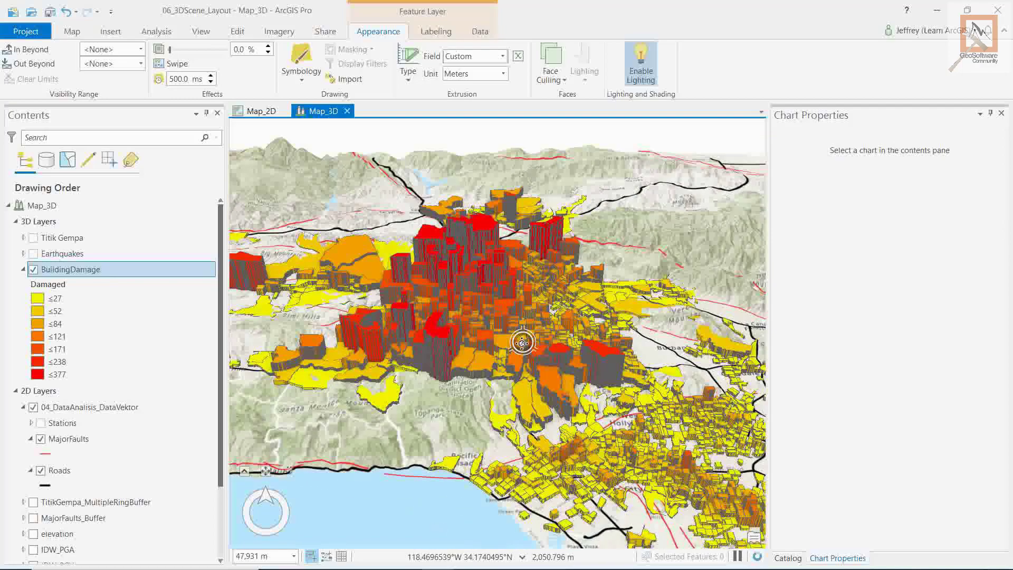
{"action": "left_click", "coordinate": [245, 472]}
{"action": "left_click_drag", "start_coordinate": [272, 478], "coordinate": [206, 452]}
{"action": "left_click_drag", "start_coordinate": [559, 501], "coordinate": [342, 409]}
{"action": "left_click_drag", "start_coordinate": [293, 482], "coordinate": [253, 461]}
{"action": "left_click_drag", "start_coordinate": [513, 458], "coordinate": [391, 411]}
{"action": "scroll", "coordinate": [391, 411], "scroll_direction": "up", "scroll_amount": 4}
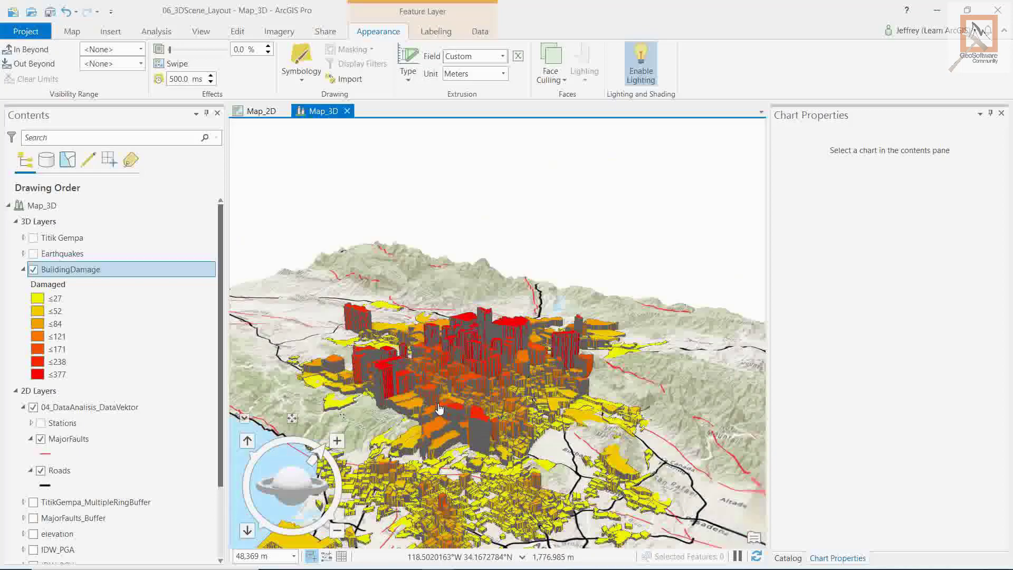
{"action": "scroll", "coordinate": [468, 408], "scroll_direction": "down", "scroll_amount": 1}
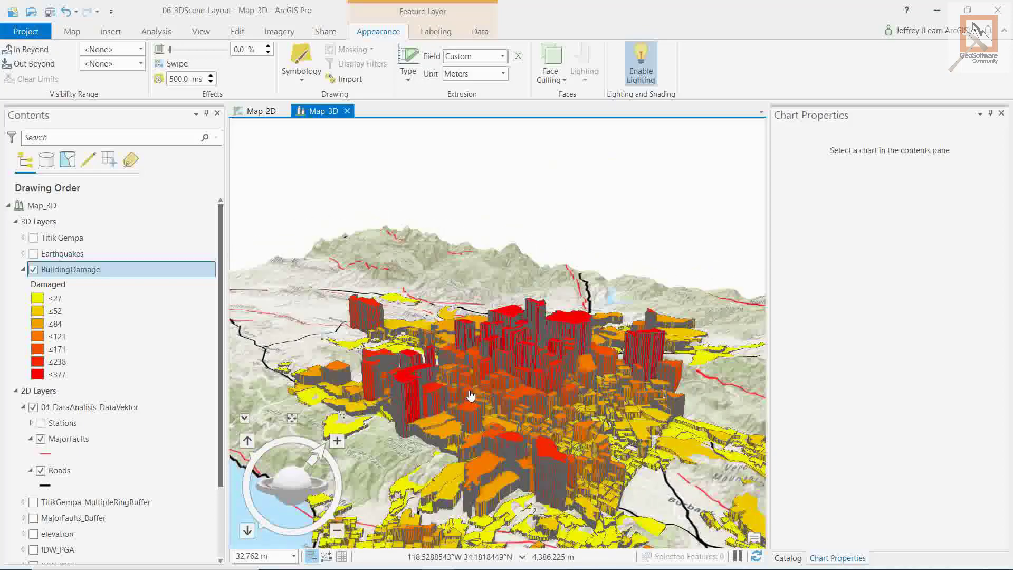
{"action": "left_click_drag", "start_coordinate": [467, 395], "coordinate": [479, 431]}
{"action": "middle_click_drag", "start_coordinate": [493, 394], "coordinate": [495, 432]}
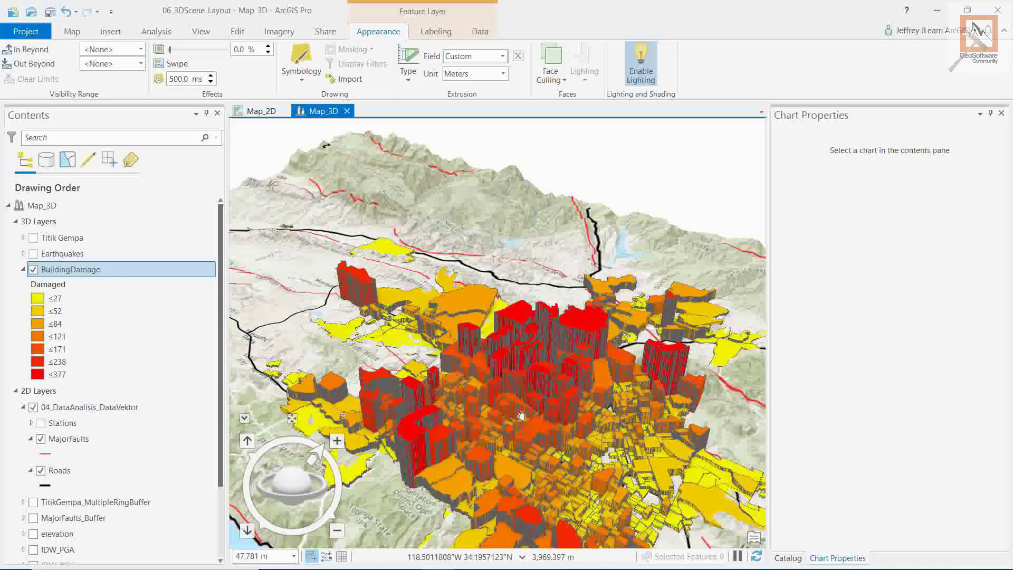
{"action": "scroll", "coordinate": [498, 390], "scroll_direction": "down", "scroll_amount": 2}
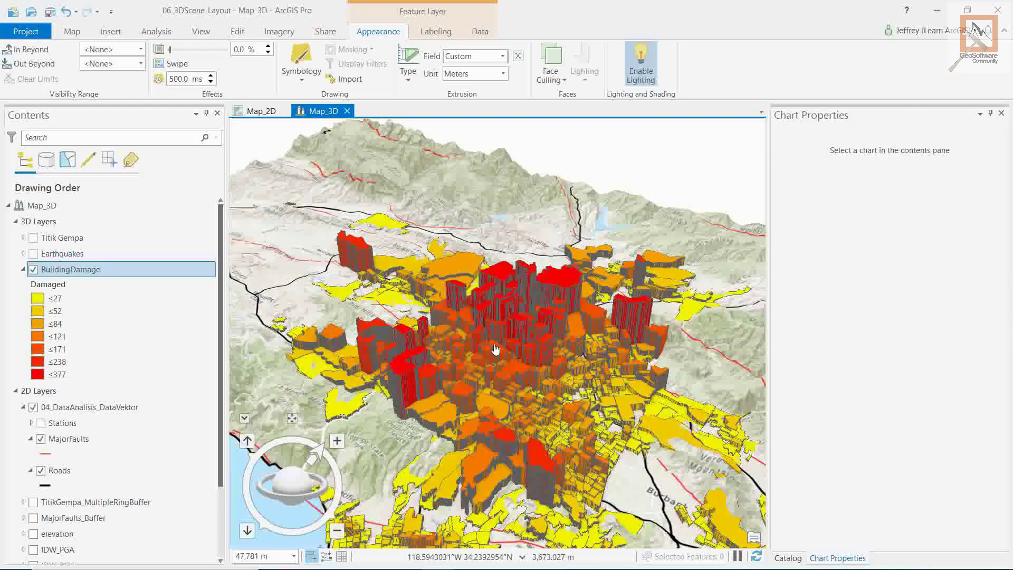
{"action": "left_click_drag", "start_coordinate": [483, 368], "coordinate": [470, 362]}
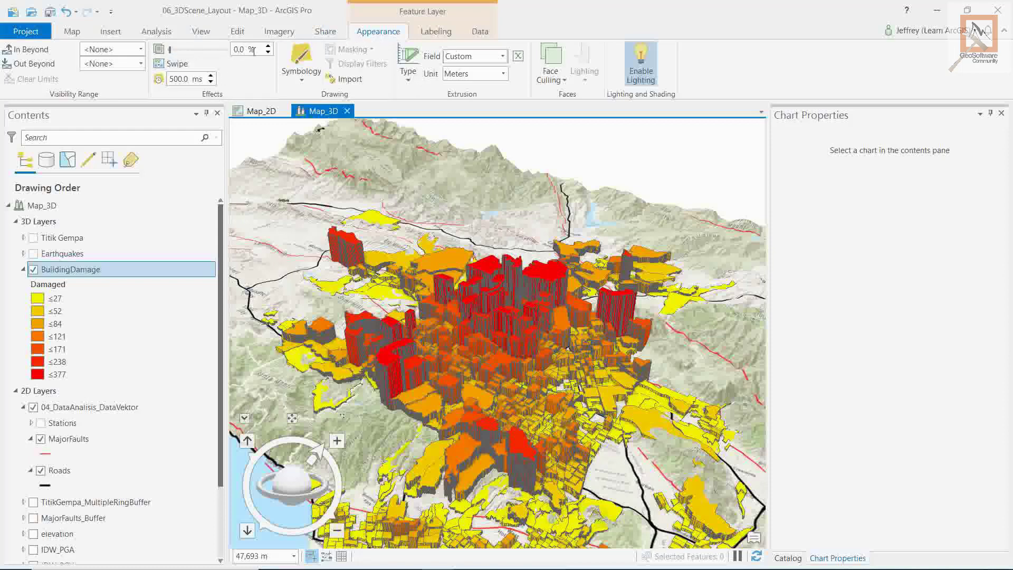
Set the BuildingDamage layer's transparency to 50% and check the extruded blocks up close.
{"action": "left_click_drag", "start_coordinate": [254, 51], "coordinate": [222, 53]}
{"action": "type", "text": "50"}
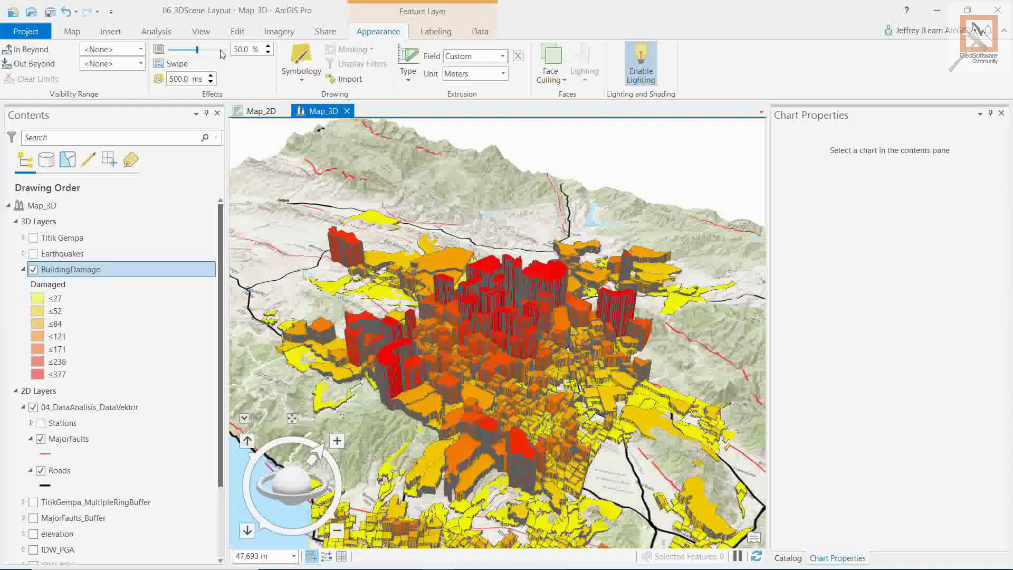
{"action": "scroll", "coordinate": [470, 332], "scroll_direction": "up", "scroll_amount": 3}
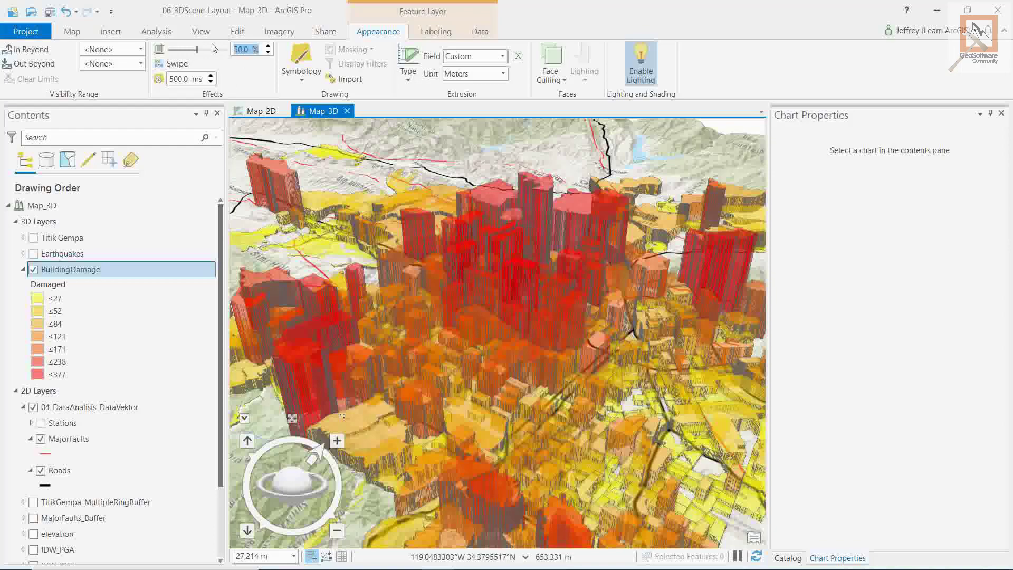
Set the BuildingDamage layer's transparency to 40% and check the extruded blocks in the scene.
{"action": "type", "text": "40"}
{"action": "key", "text": "Return"}
{"action": "left_click_drag", "start_coordinate": [552, 367], "coordinate": [501, 347]}
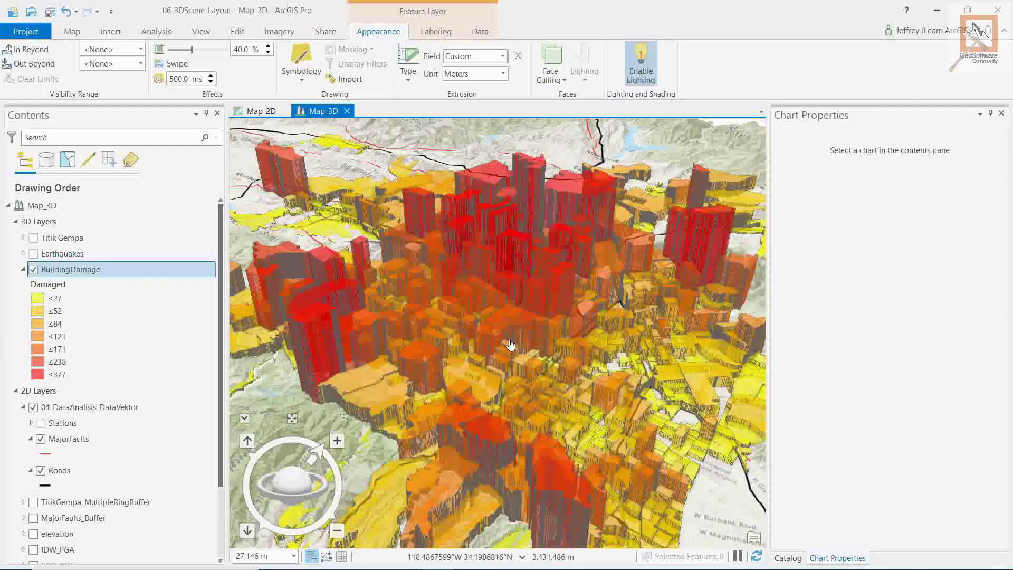
{"action": "scroll", "coordinate": [511, 341], "scroll_direction": "up", "scroll_amount": 2}
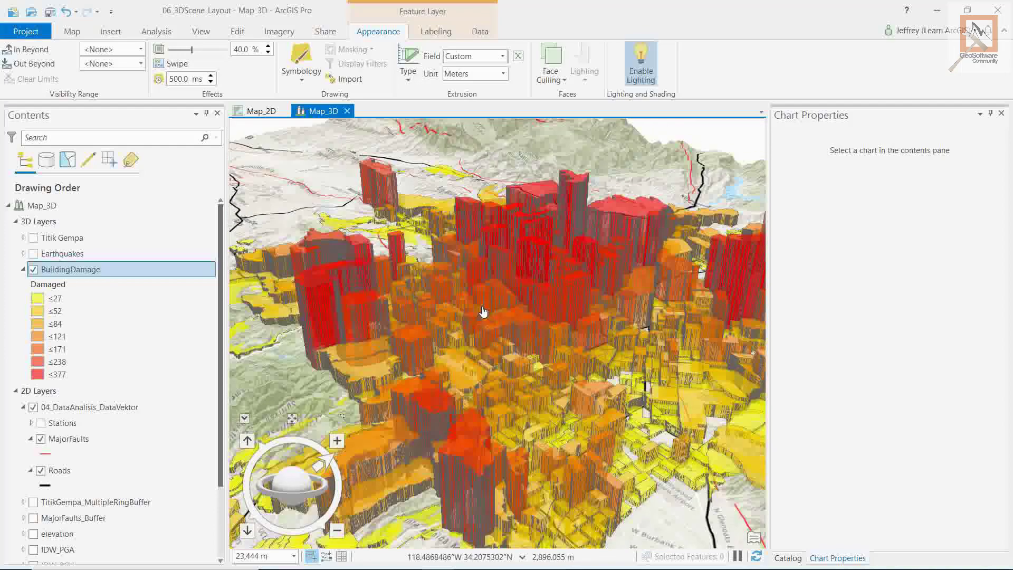
{"action": "scroll", "coordinate": [483, 311], "scroll_direction": "down", "scroll_amount": 3}
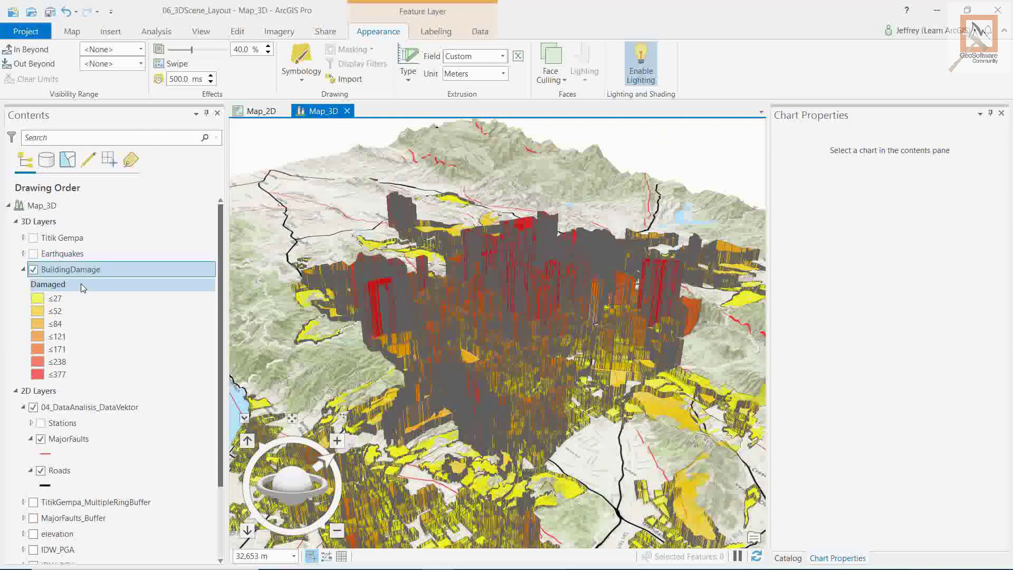
{"action": "mouse_move", "coordinate": [417, 348]}
{"action": "middle_mouse_down"}
{"action": "mouse_move", "coordinate": [489, 396]}
{"action": "mouse_move", "coordinate": [359, 314]}
{"action": "middle_mouse_up"}
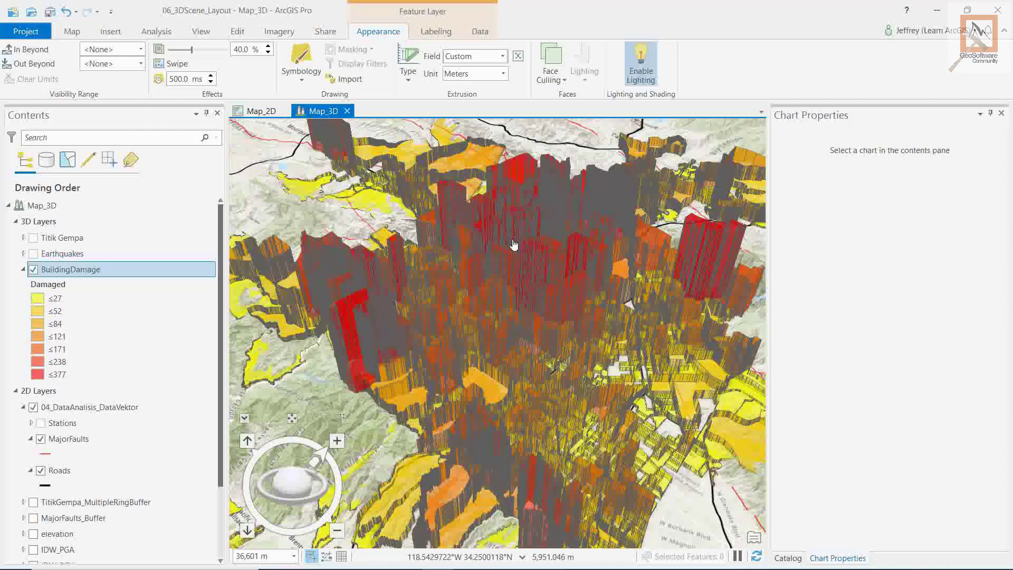
Format all BuildingDamage class symbols together with no outline color and apply the change.
{"action": "left_click", "coordinate": [68, 268]}
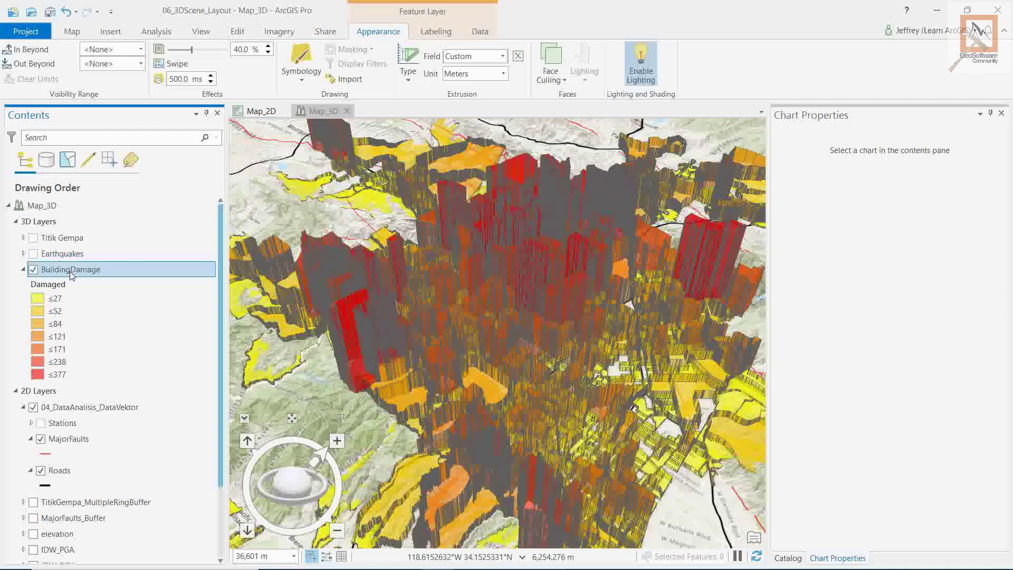
{"action": "right_click", "coordinate": [112, 273]}
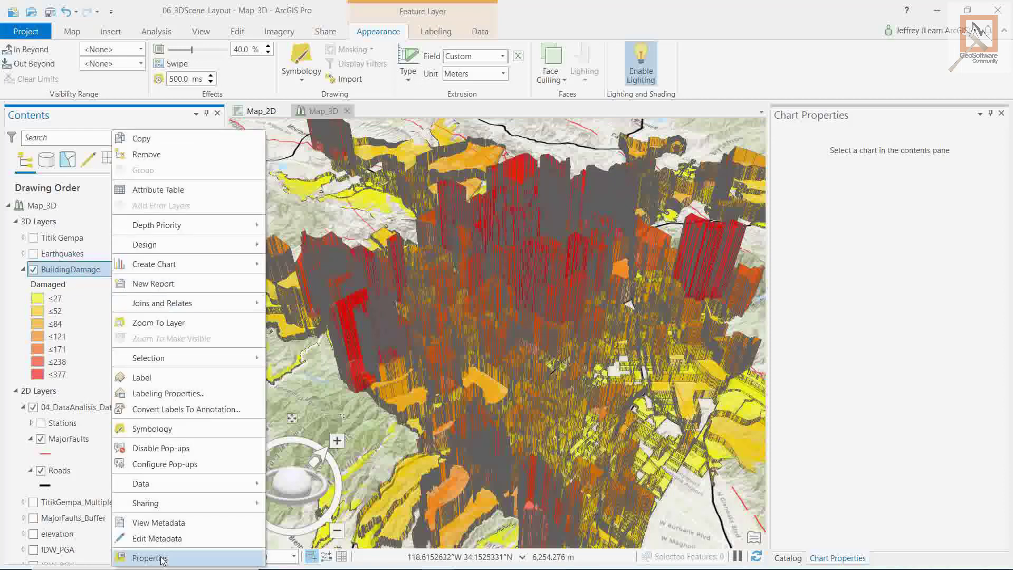
{"action": "left_click", "coordinate": [152, 428]}
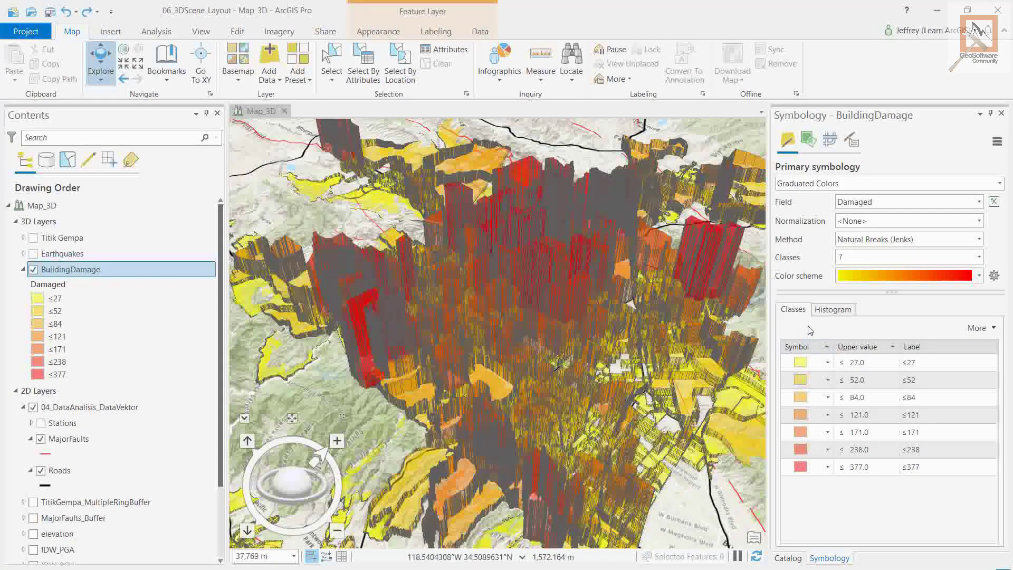
{"action": "left_click", "coordinate": [994, 328]}
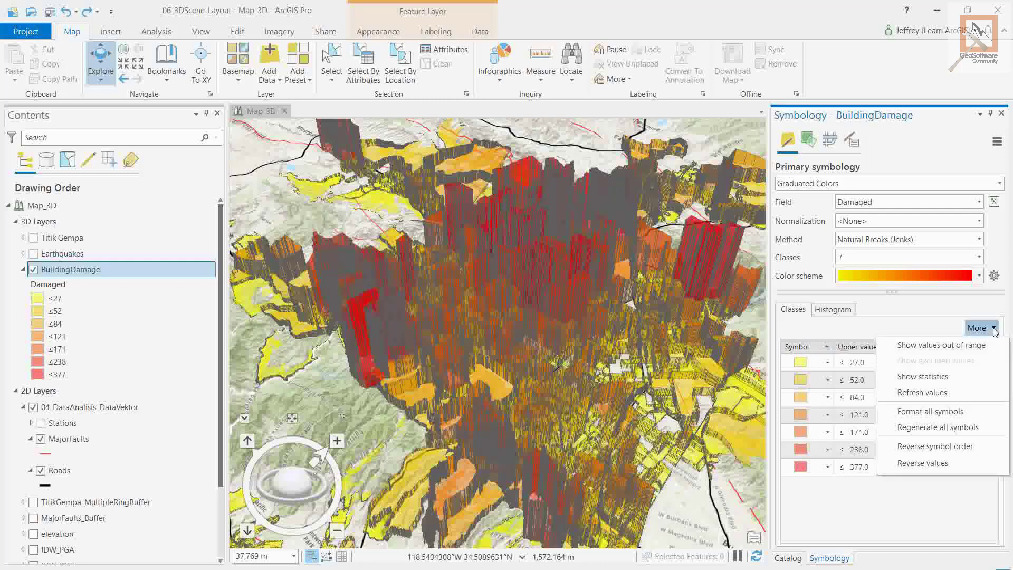
{"action": "left_click", "coordinate": [943, 413]}
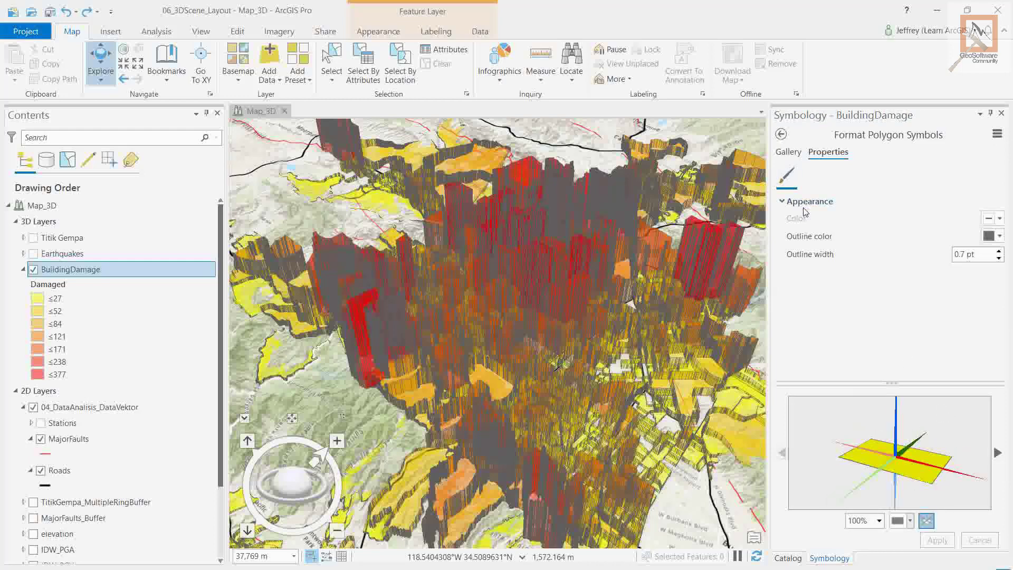
{"action": "left_click", "coordinate": [998, 238]}
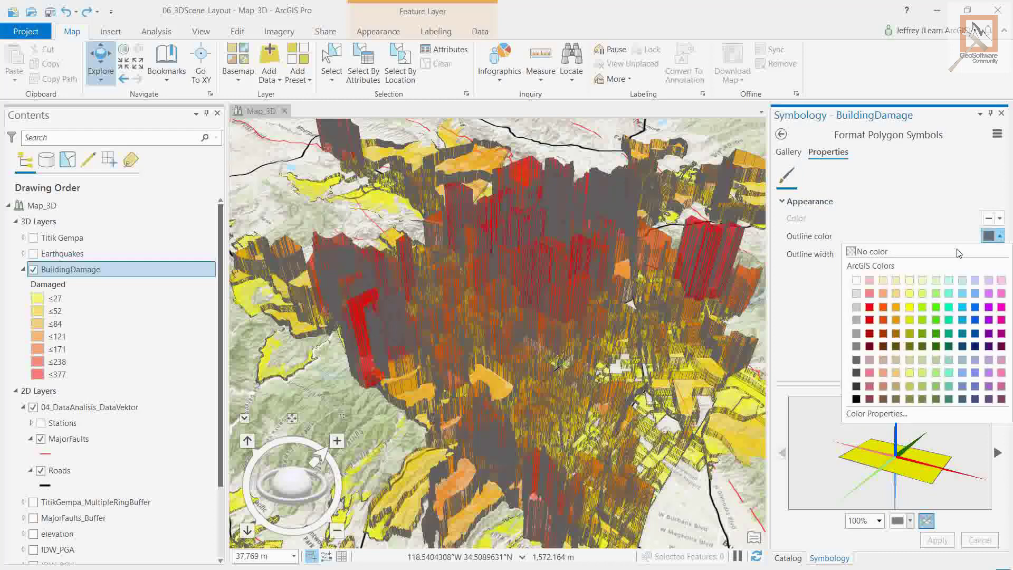
{"action": "left_click", "coordinate": [904, 253]}
{"action": "left_click", "coordinate": [968, 255]}
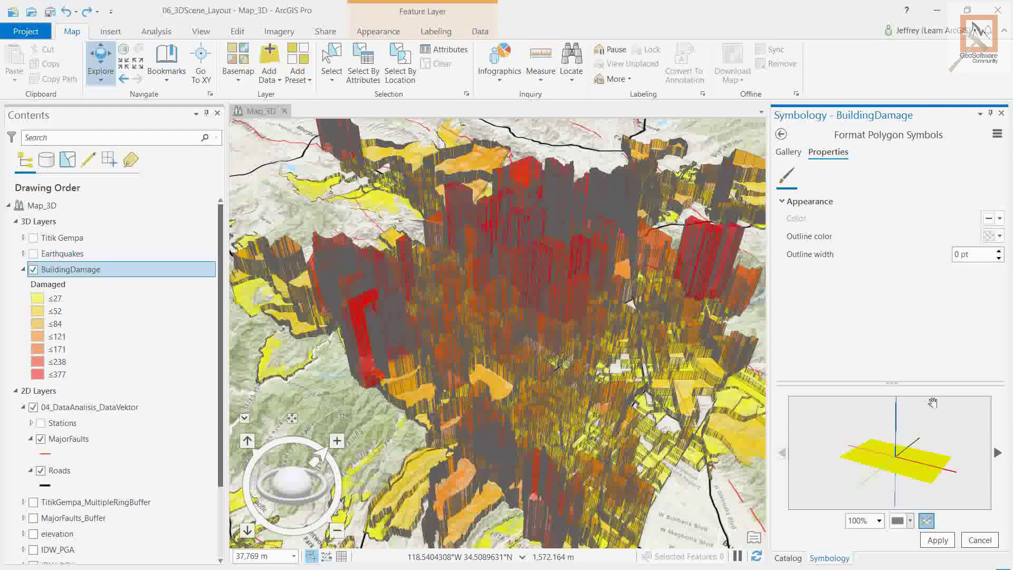
{"action": "left_click", "coordinate": [939, 541]}
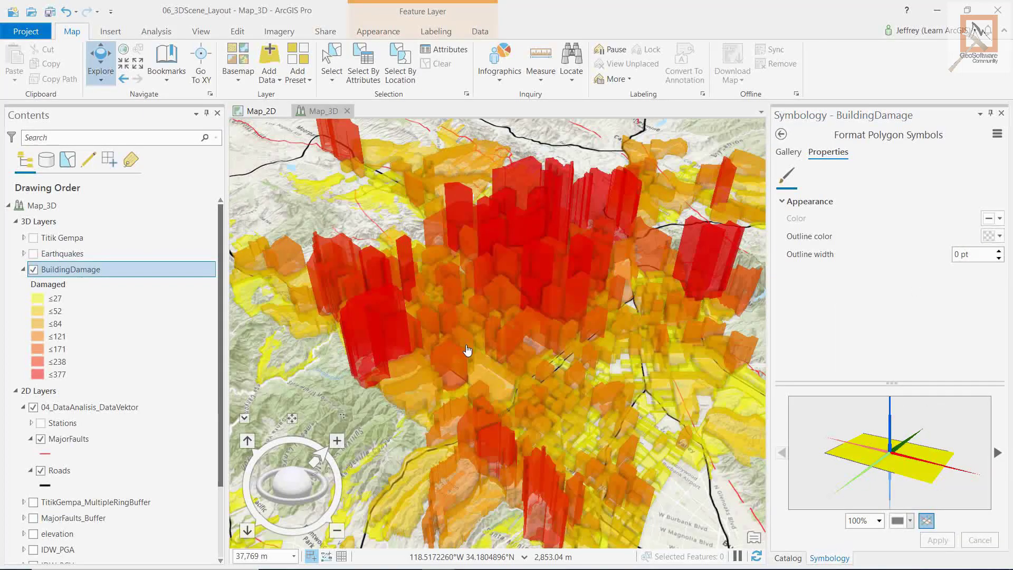
Inspect the restyled, semi-transparent BuildingDamage blocks across the 3D scene.
{"action": "scroll", "coordinate": [430, 332], "scroll_direction": "up", "scroll_amount": 2}
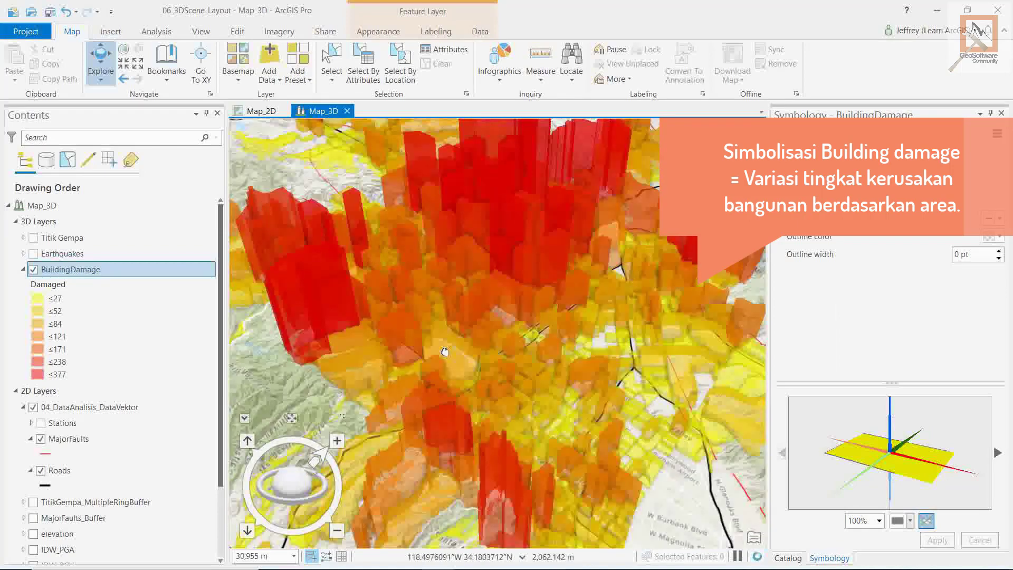
{"action": "left_click_drag", "start_coordinate": [471, 326], "coordinate": [488, 345]}
{"action": "scroll", "coordinate": [484, 331], "scroll_direction": "down", "scroll_amount": 3}
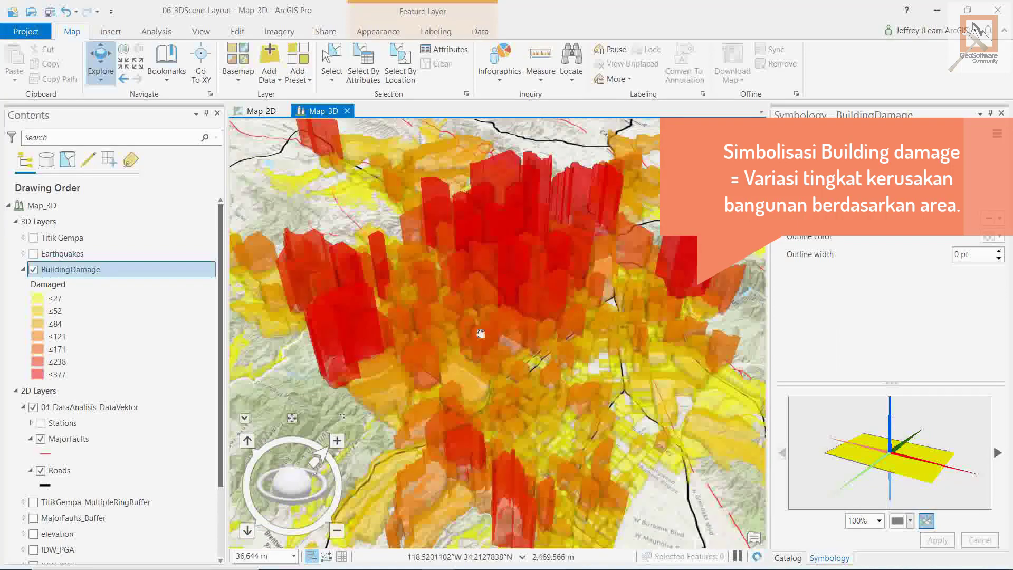
{"action": "scroll", "coordinate": [480, 334], "scroll_direction": "up", "scroll_amount": 2}
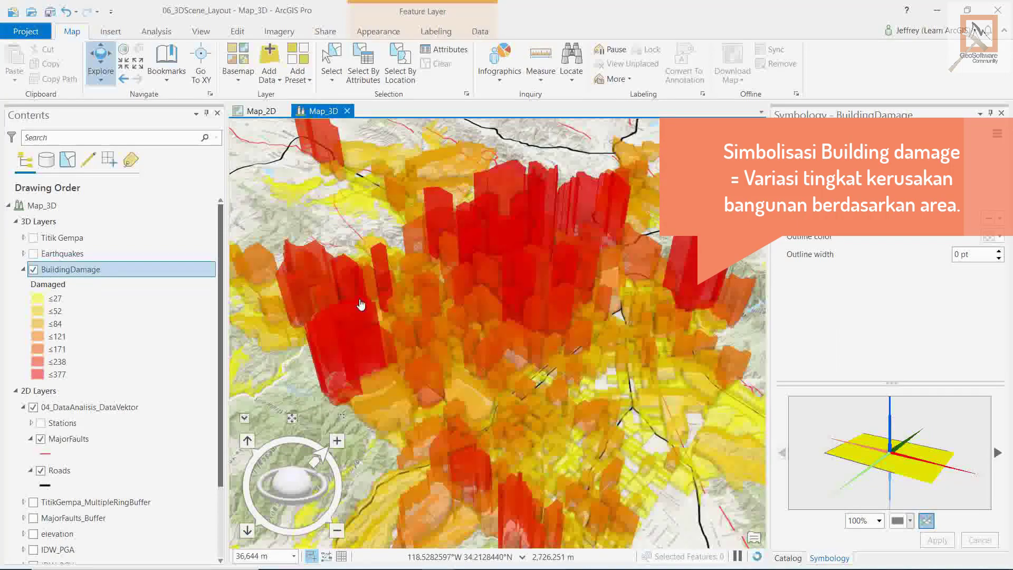
{"action": "left_click_drag", "start_coordinate": [389, 335], "coordinate": [381, 330]}
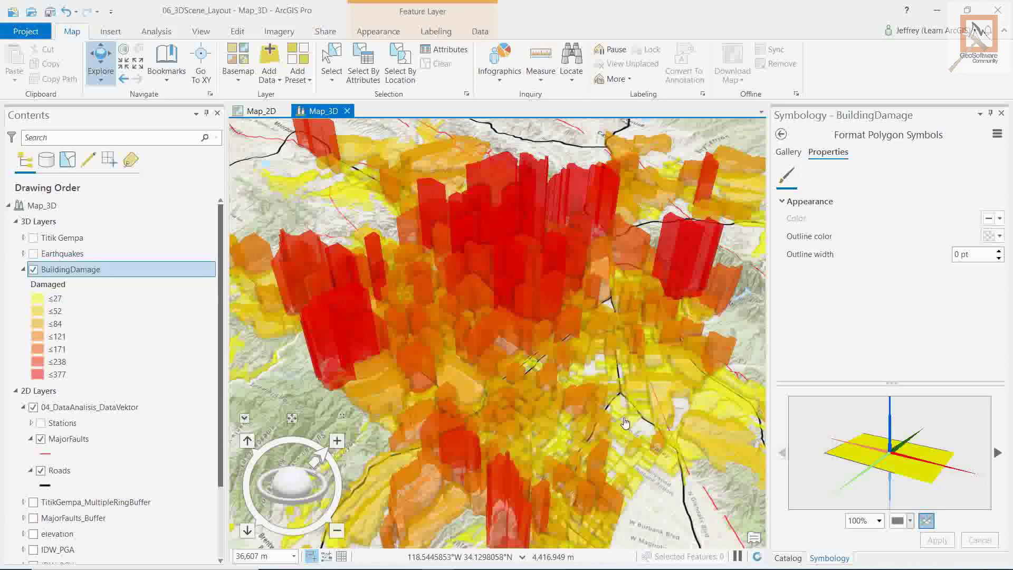
{"action": "left_click_drag", "start_coordinate": [692, 380], "coordinate": [690, 379]}
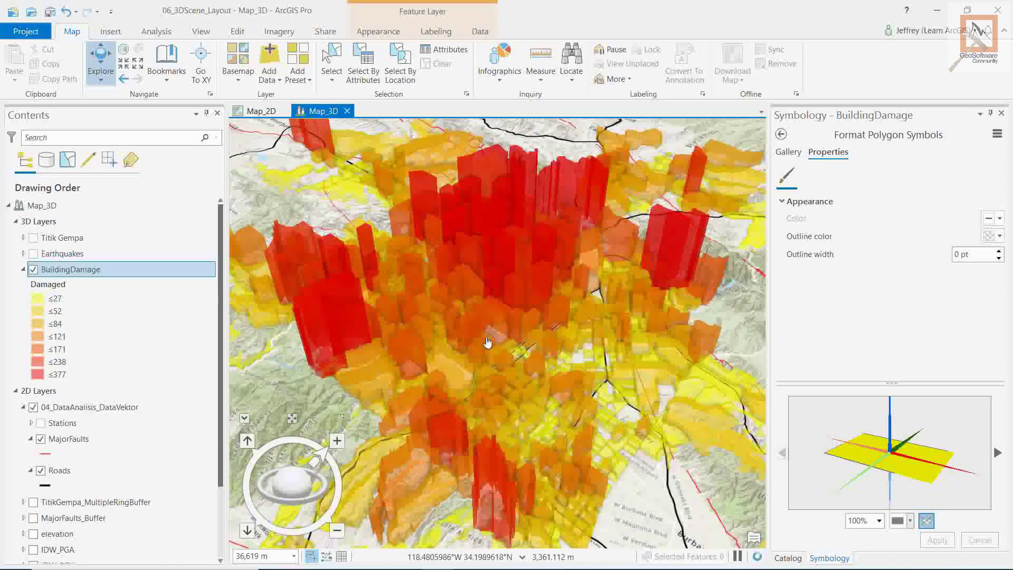
{"action": "left_click_drag", "start_coordinate": [485, 341], "coordinate": [475, 353]}
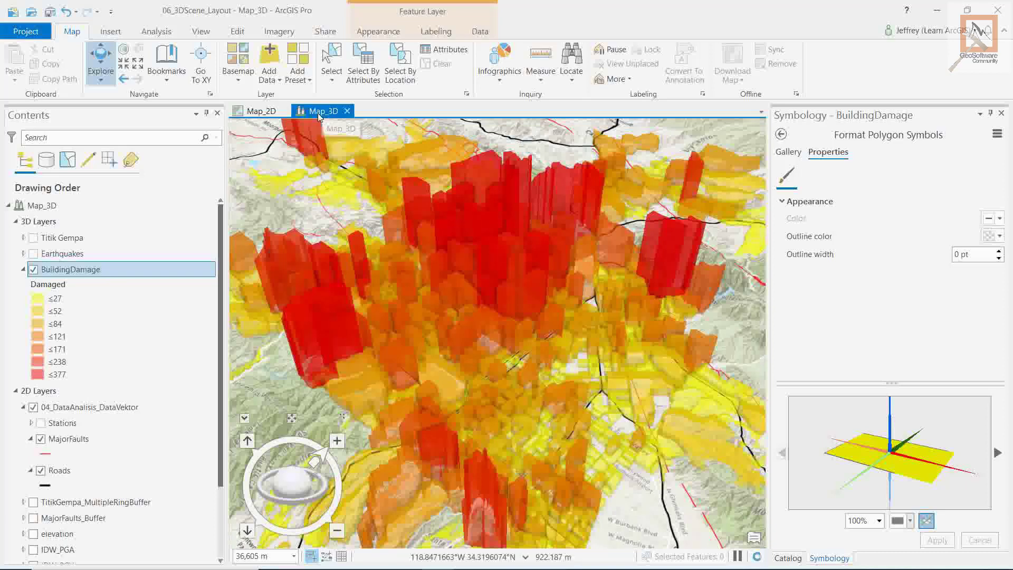
Dock the Map_3D view side by side with Map_2D, close the Symbology pane, and widen the 3D view slightly.
{"action": "left_click_drag", "start_coordinate": [322, 114], "coordinate": [524, 339]}
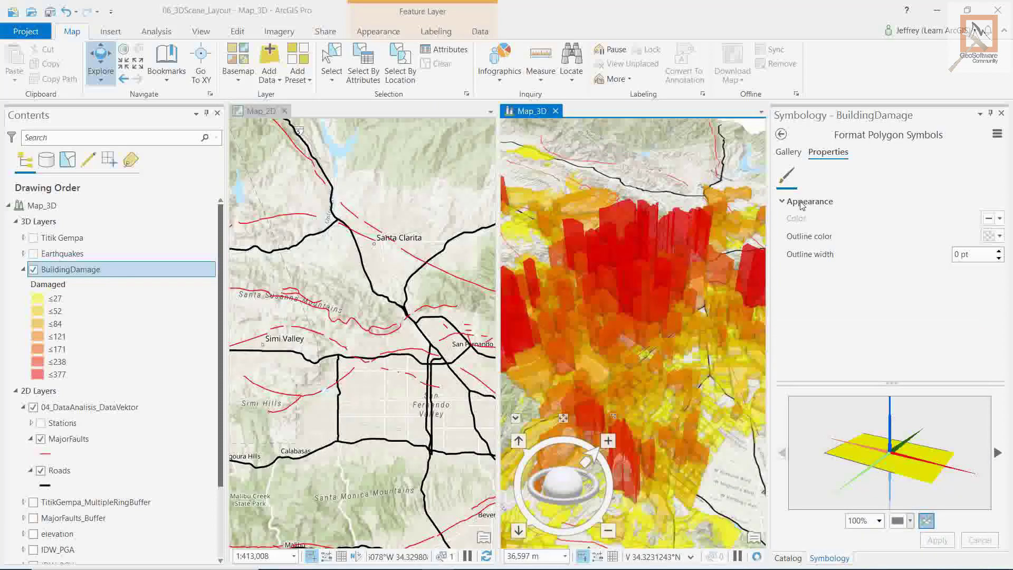
{"action": "left_click", "coordinate": [1002, 114]}
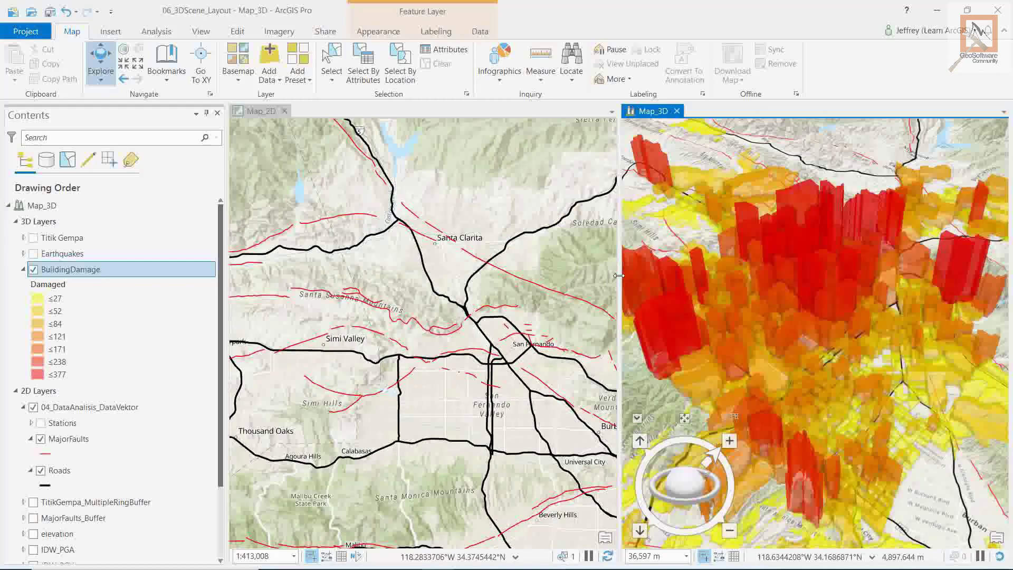
{"action": "left_click_drag", "start_coordinate": [613, 277], "coordinate": [589, 276]}
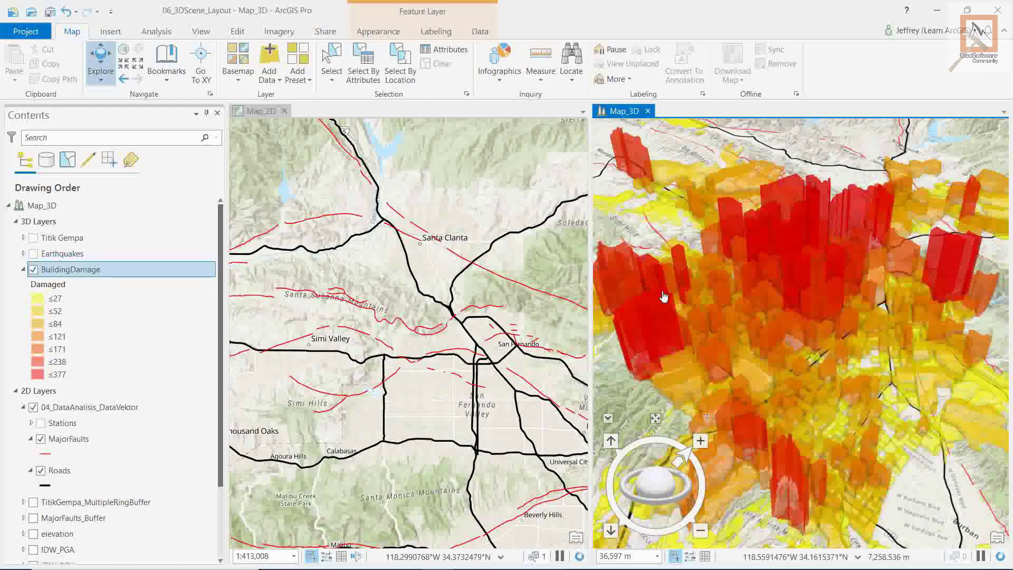
{"action": "left_click_drag", "start_coordinate": [688, 331], "coordinate": [704, 363]}
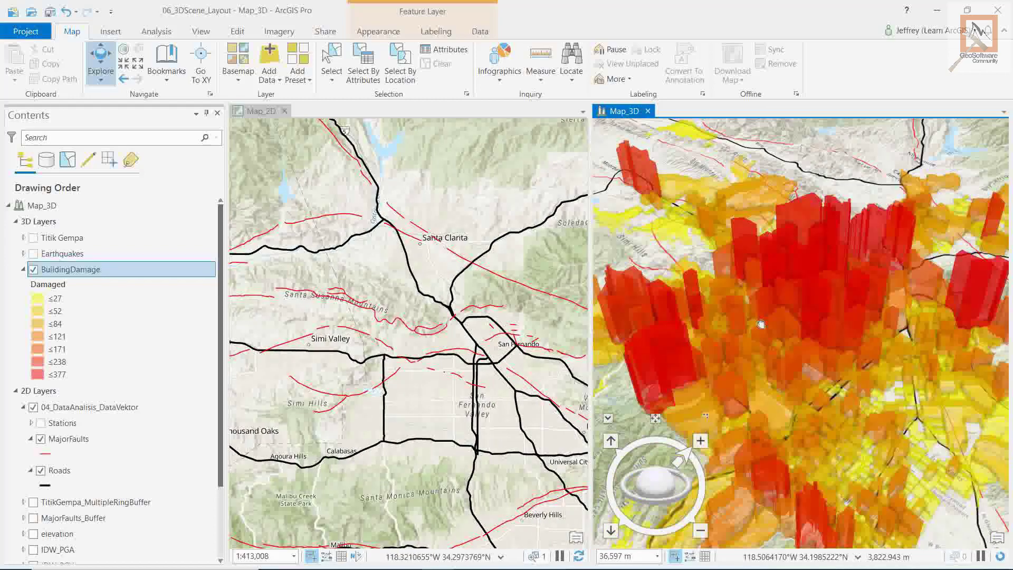
{"action": "left_click_drag", "start_coordinate": [769, 337], "coordinate": [762, 317]}
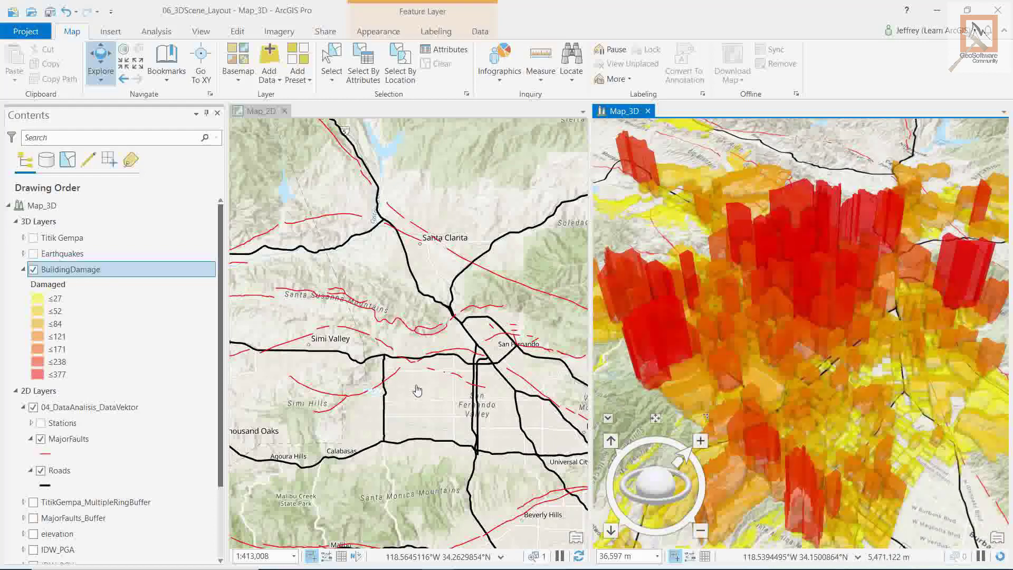
Link the Map_2D and Map_3D views by center and scale, pan to test the synchronization, and unlink them.
{"action": "left_click", "coordinate": [401, 330]}
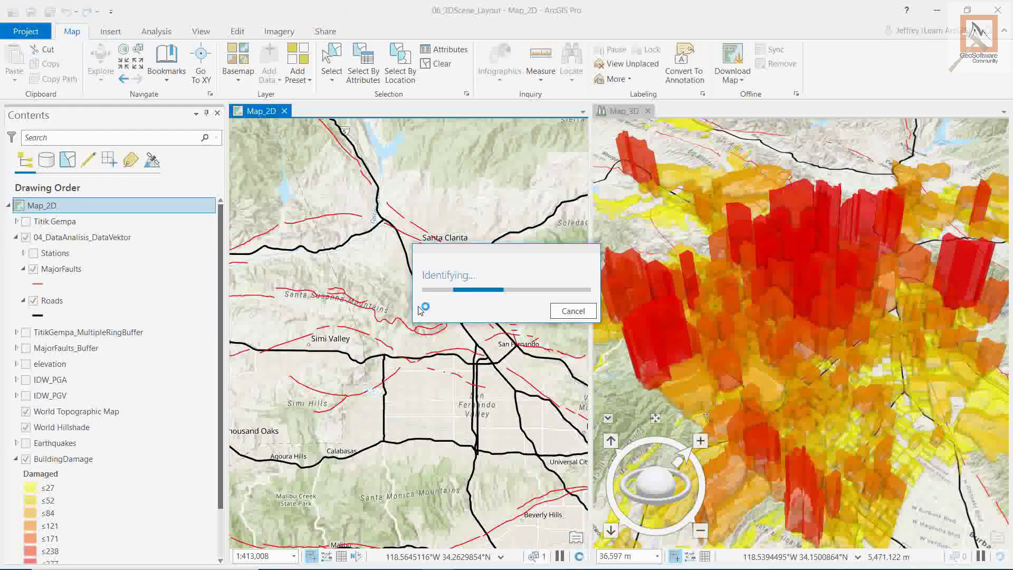
{"action": "left_click_drag", "start_coordinate": [424, 305], "coordinate": [399, 299]}
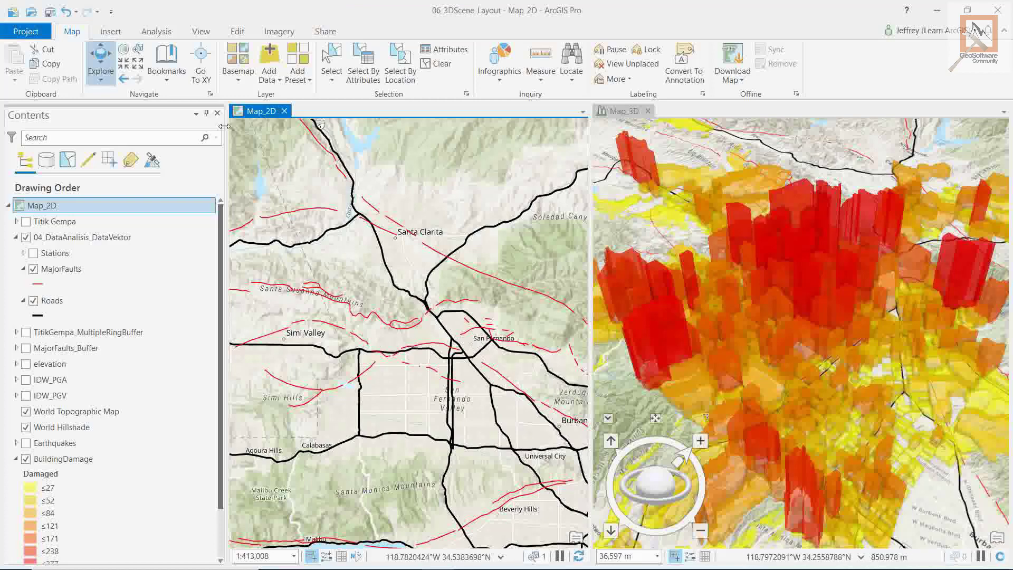
{"action": "left_click", "coordinate": [201, 32]}
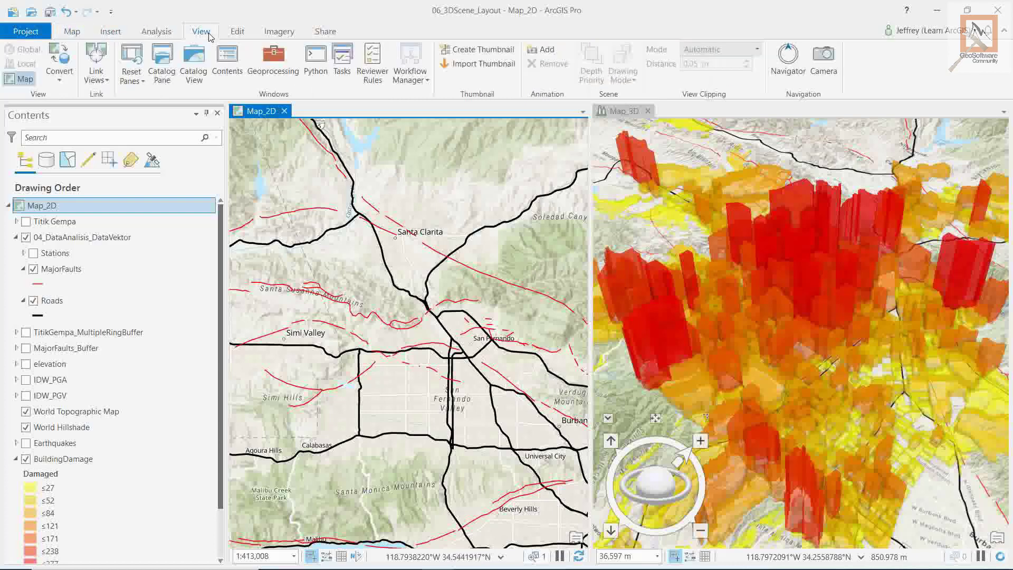
{"action": "left_click", "coordinate": [107, 82]}
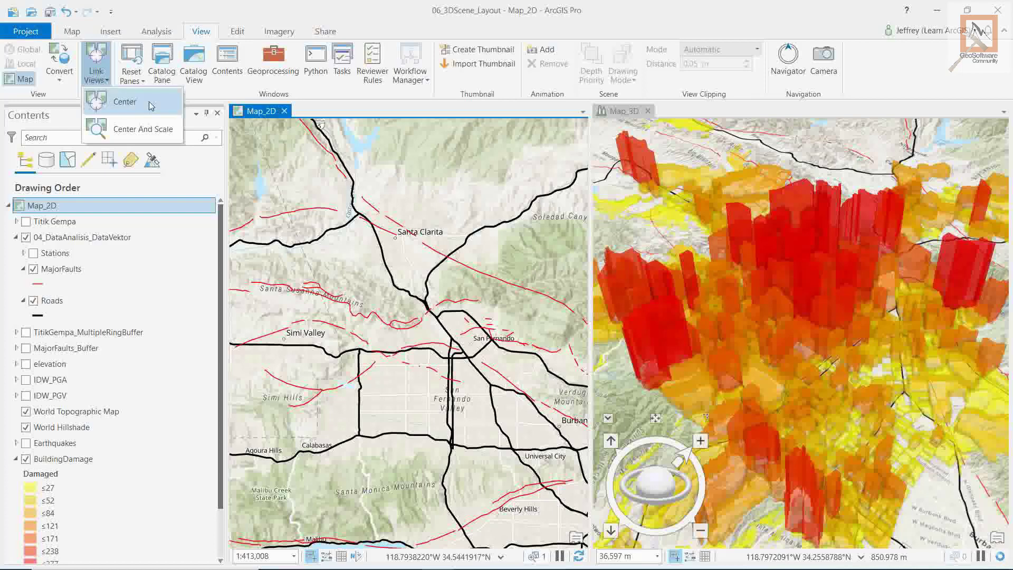
{"action": "left_click", "coordinate": [102, 136]}
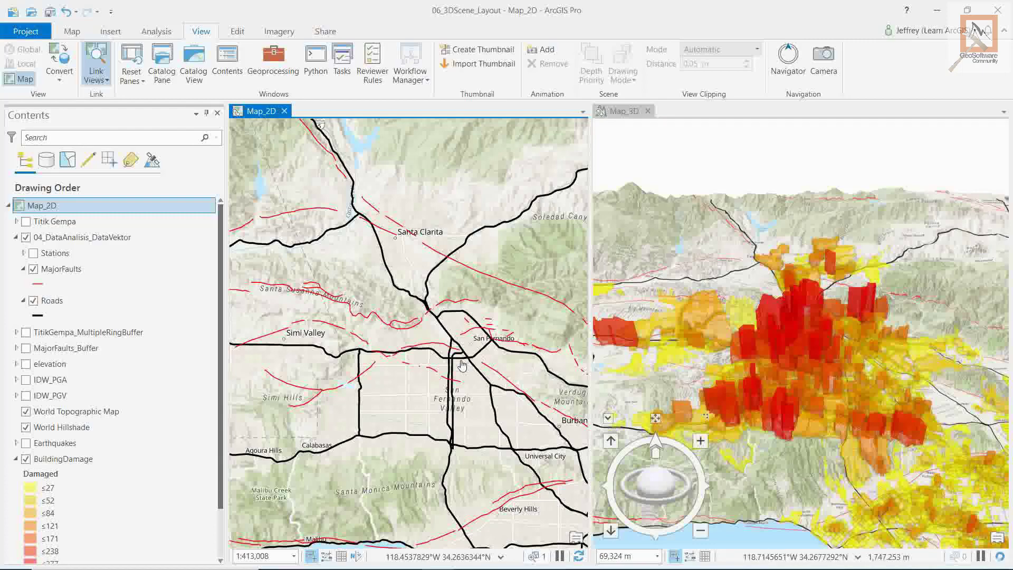
{"action": "left_click_drag", "start_coordinate": [465, 366], "coordinate": [417, 372]}
{"action": "left_click", "coordinate": [816, 140]}
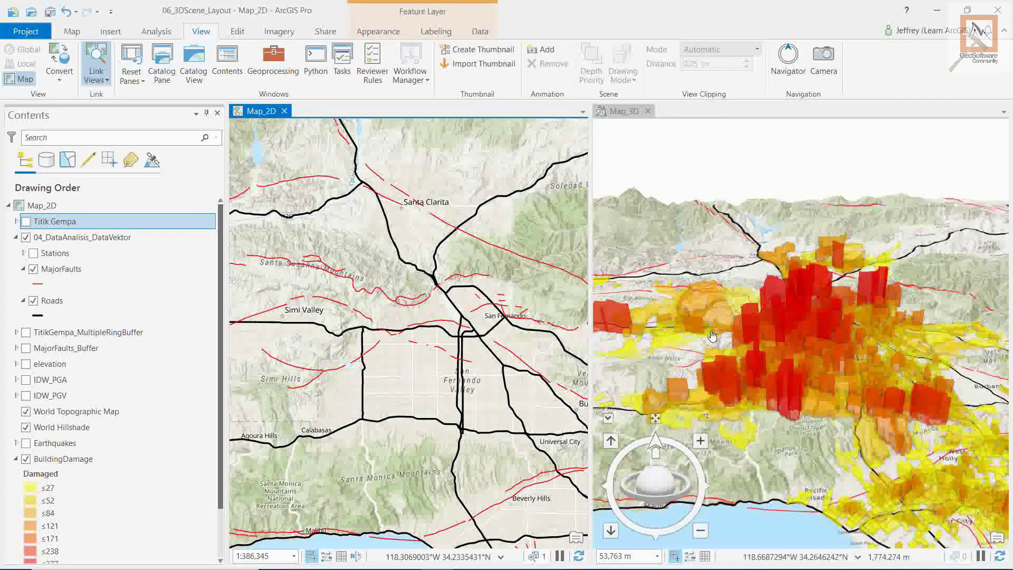
{"action": "left_click", "coordinate": [102, 58]}
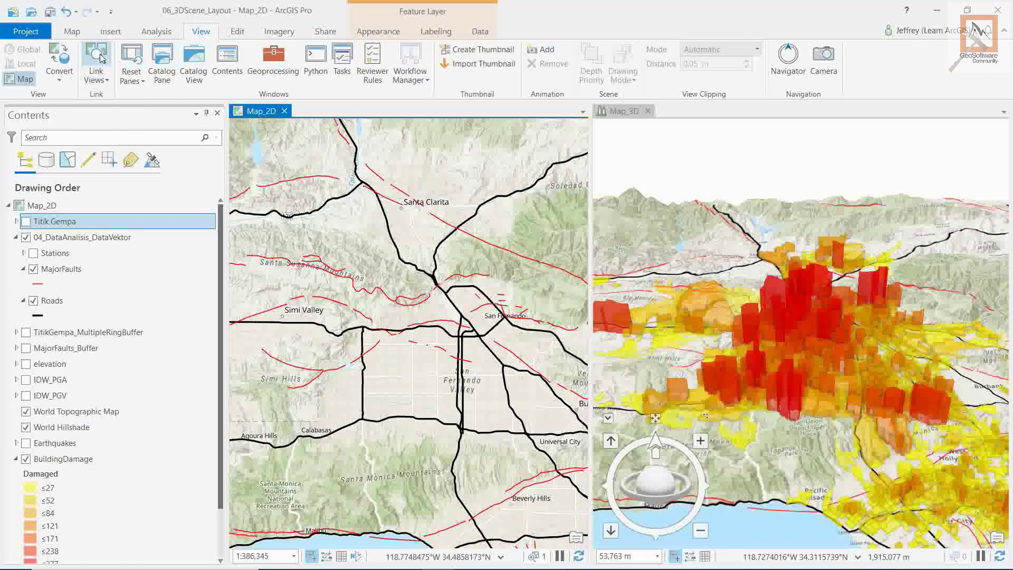
Show Titik Gempa and TitikGempa_MultipleRingBuffer in Map_2D, expand the buffer's legend, and frame all rings in the map.
{"action": "left_click", "coordinate": [26, 222]}
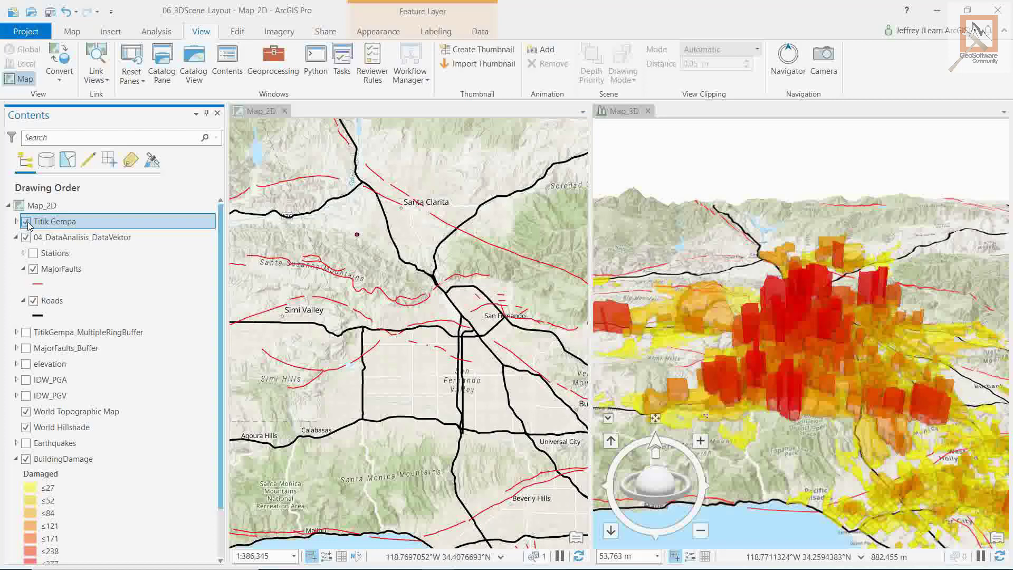
{"action": "left_click", "coordinate": [26, 333]}
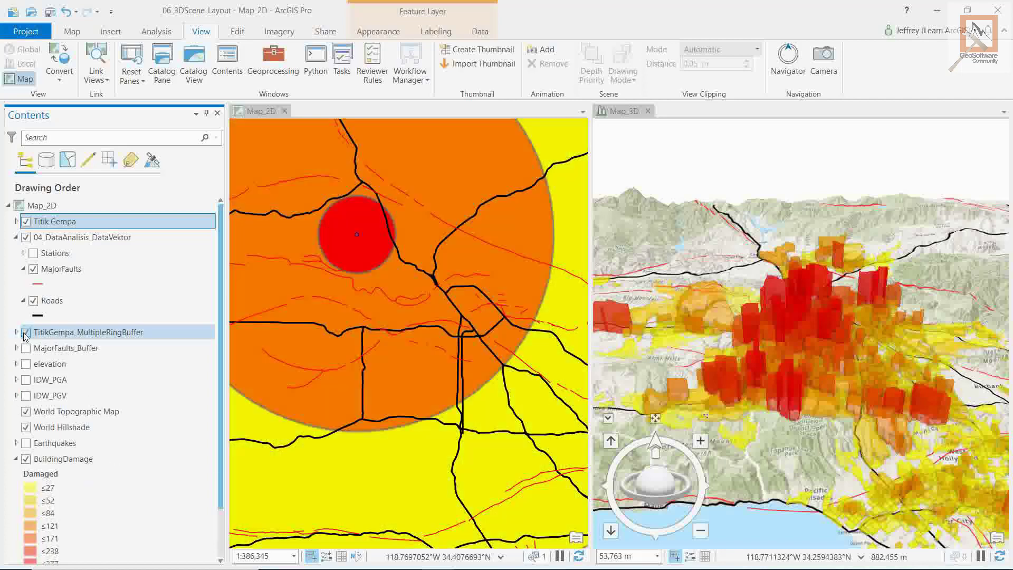
{"action": "left_click", "coordinate": [17, 332]}
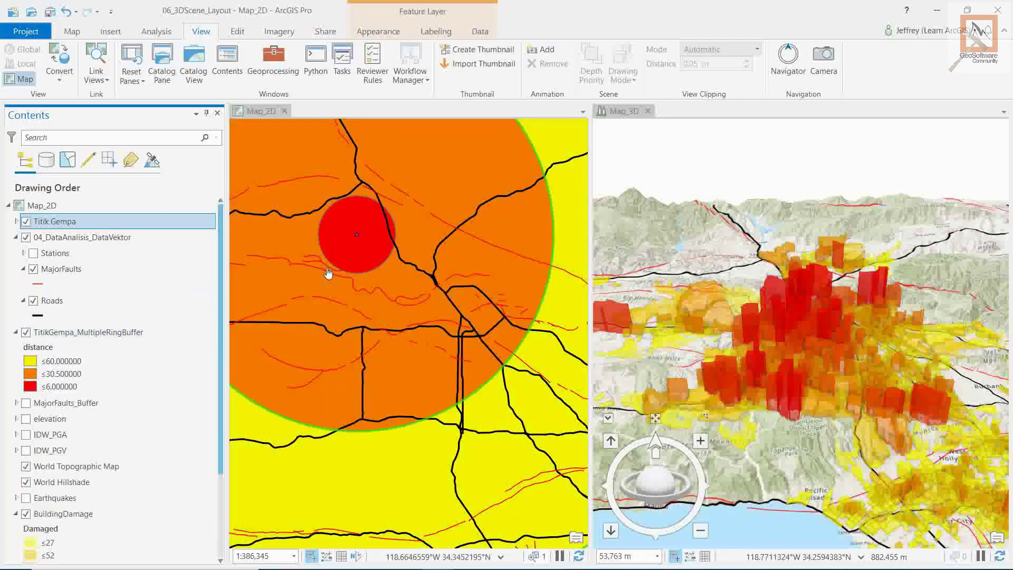
{"action": "scroll", "coordinate": [337, 272], "scroll_direction": "down", "scroll_amount": 4}
{"action": "left_click_drag", "start_coordinate": [350, 299], "coordinate": [407, 360]}
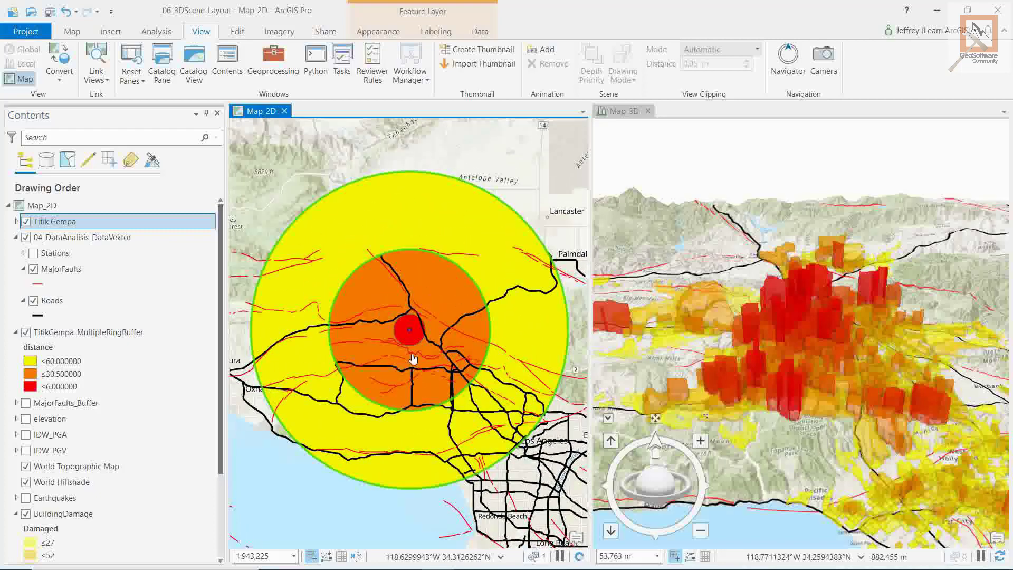
Frame the Map_3D scene in a closer oblique view centered on the tall extruded BuildingDamage blocks.
{"action": "left_click", "coordinate": [653, 165]}
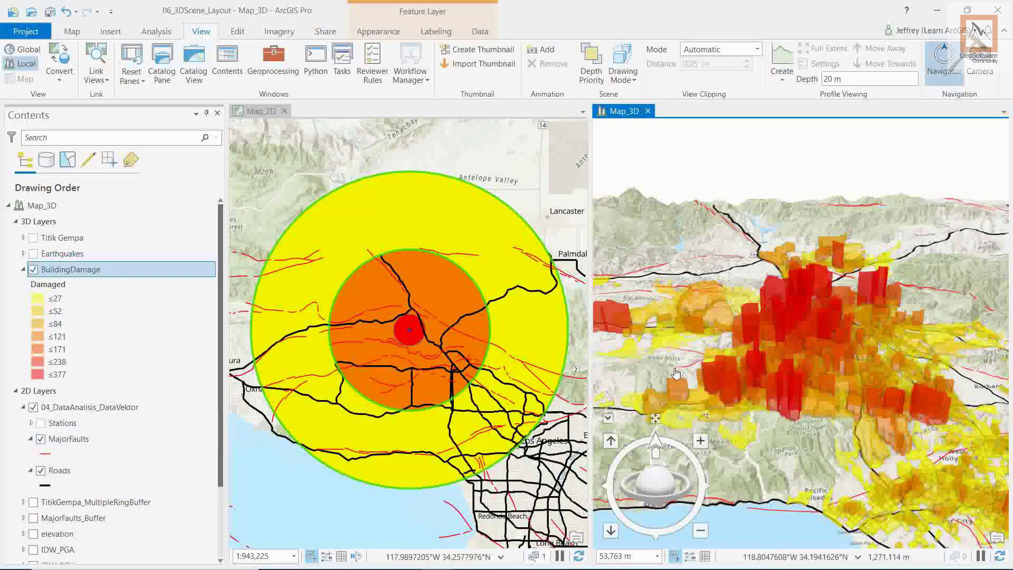
{"action": "left_click_drag", "start_coordinate": [786, 378], "coordinate": [756, 376]}
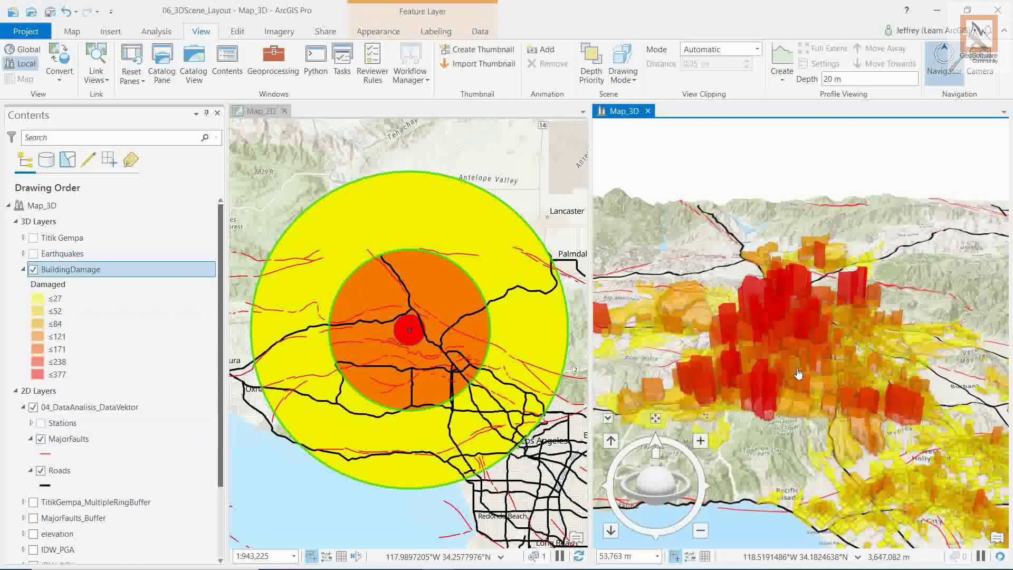
{"action": "middle_click_drag", "start_coordinate": [816, 376], "coordinate": [712, 372]}
{"action": "scroll", "coordinate": [829, 368], "scroll_direction": "up", "scroll_amount": 3}
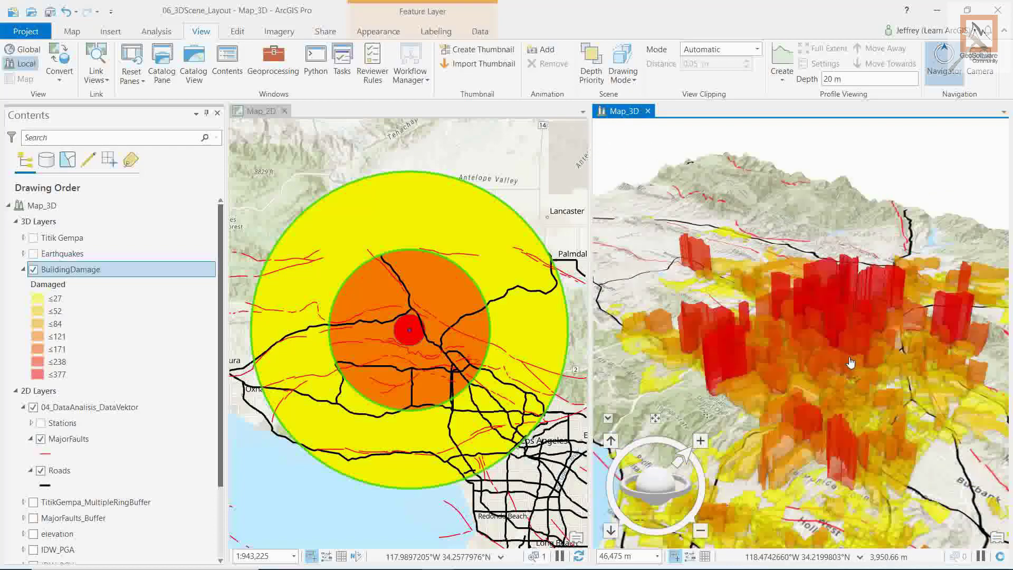
{"action": "left_click_drag", "start_coordinate": [824, 367], "coordinate": [797, 361]}
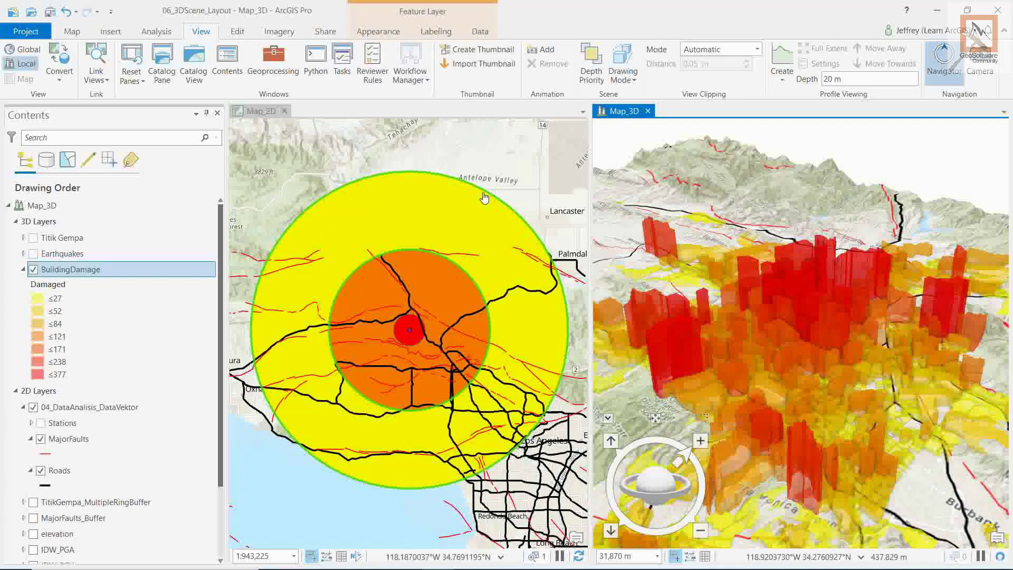
Save the current Map_2D extent as a new bookmark named Layout_Map2D.
{"action": "left_click", "coordinate": [77, 35]}
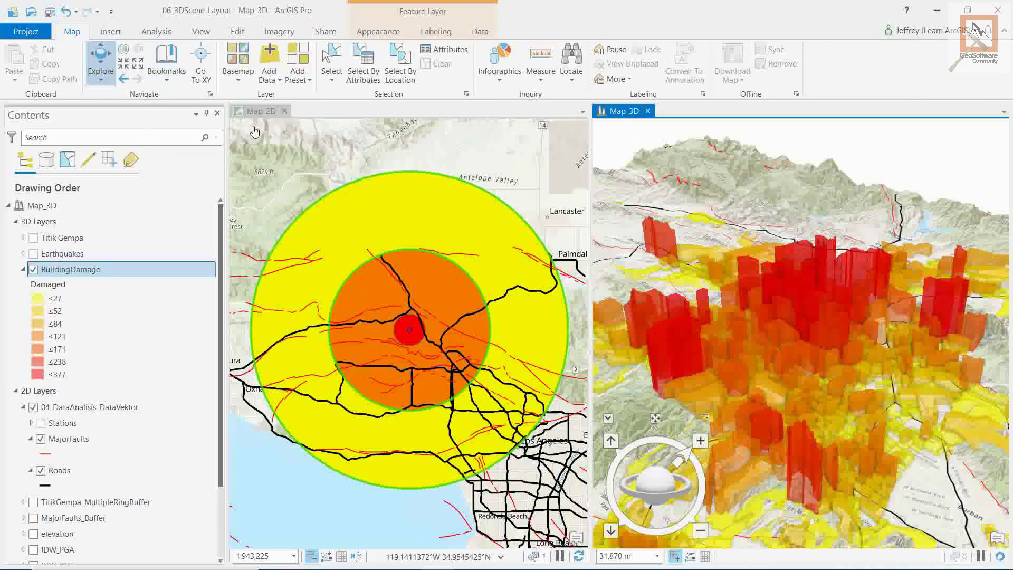
{"action": "left_click", "coordinate": [282, 137]}
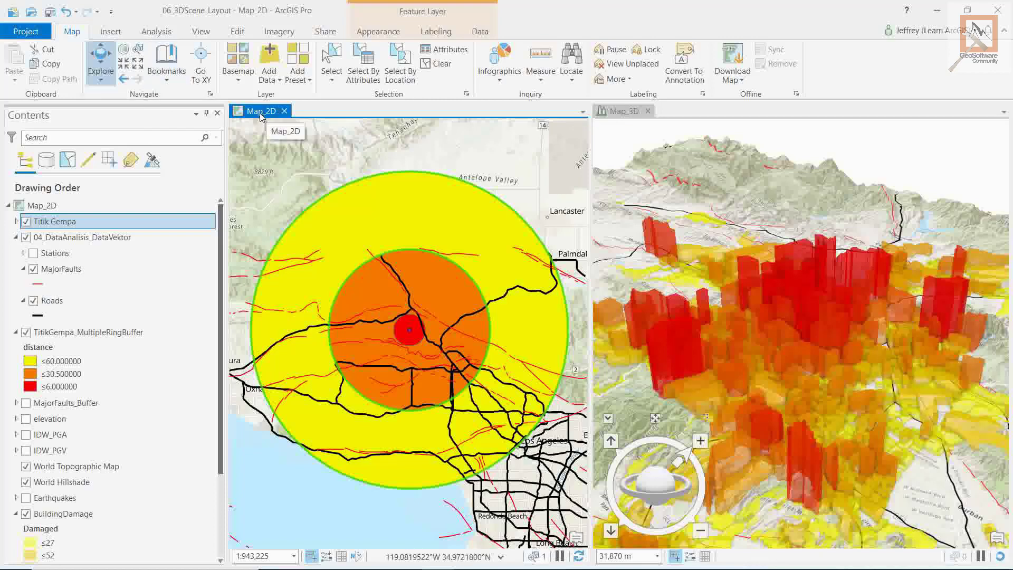
{"action": "left_click", "coordinate": [168, 82]}
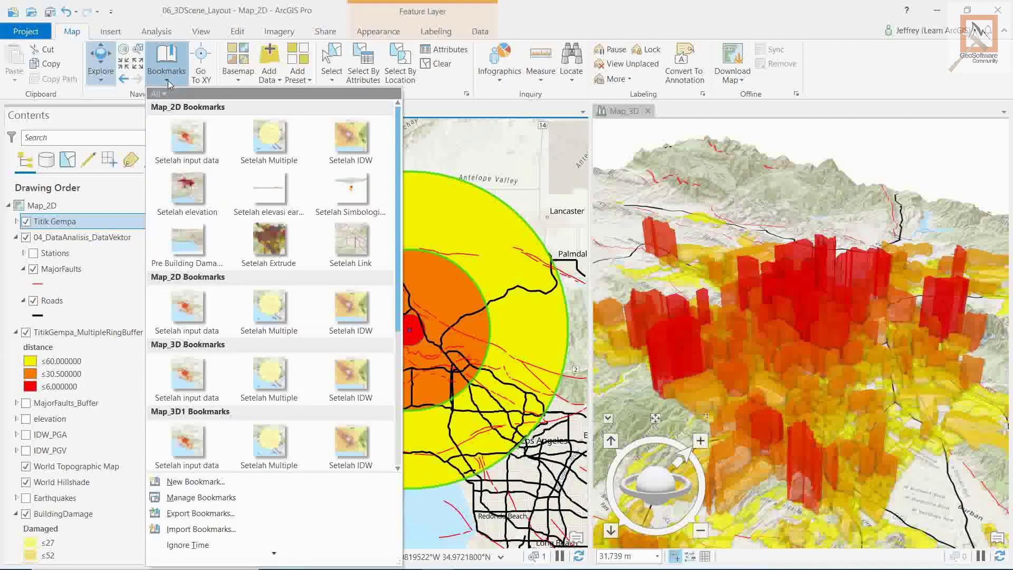
{"action": "left_click", "coordinate": [174, 482]}
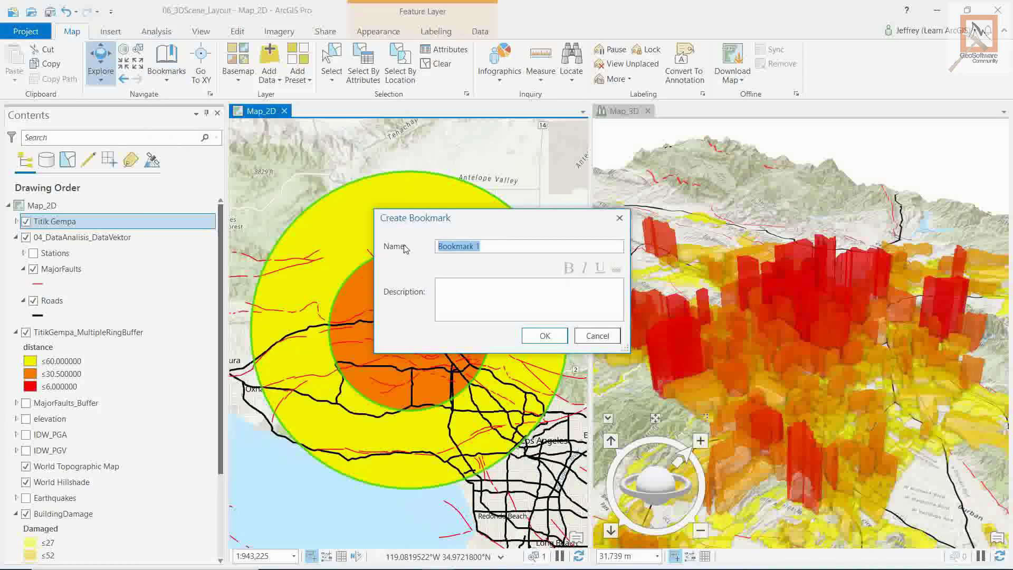
{"action": "type", "text": "Layout_Map2D"}
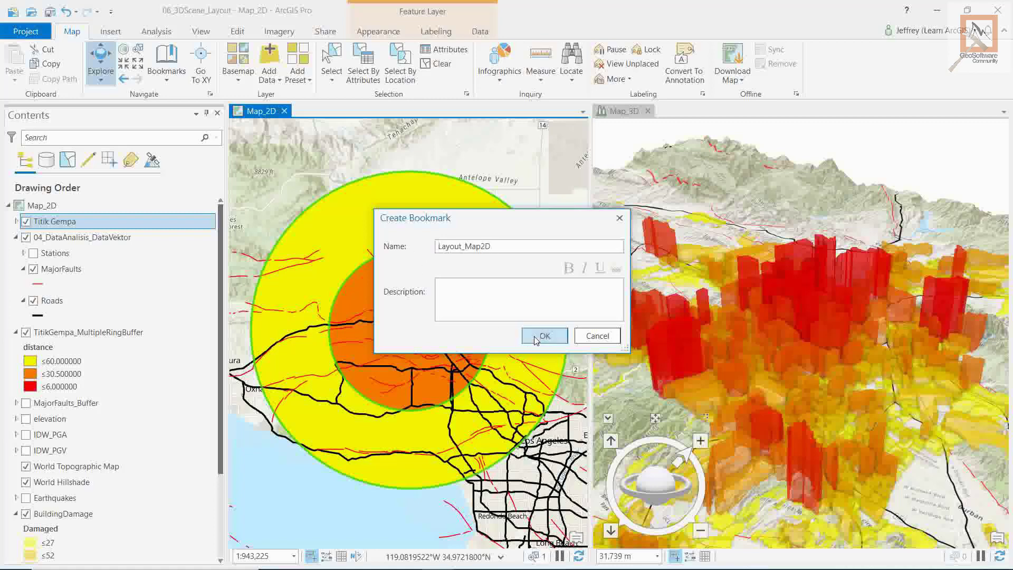
{"action": "left_click", "coordinate": [560, 335]}
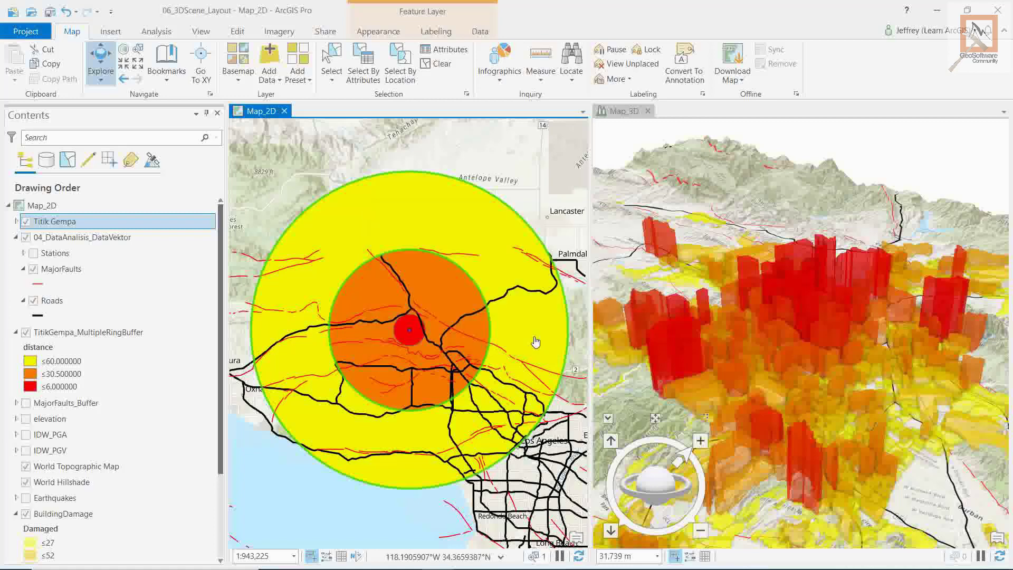
Save the current Map_3D view as a new bookmark named Layout_Map3D.
{"action": "left_click", "coordinate": [614, 140]}
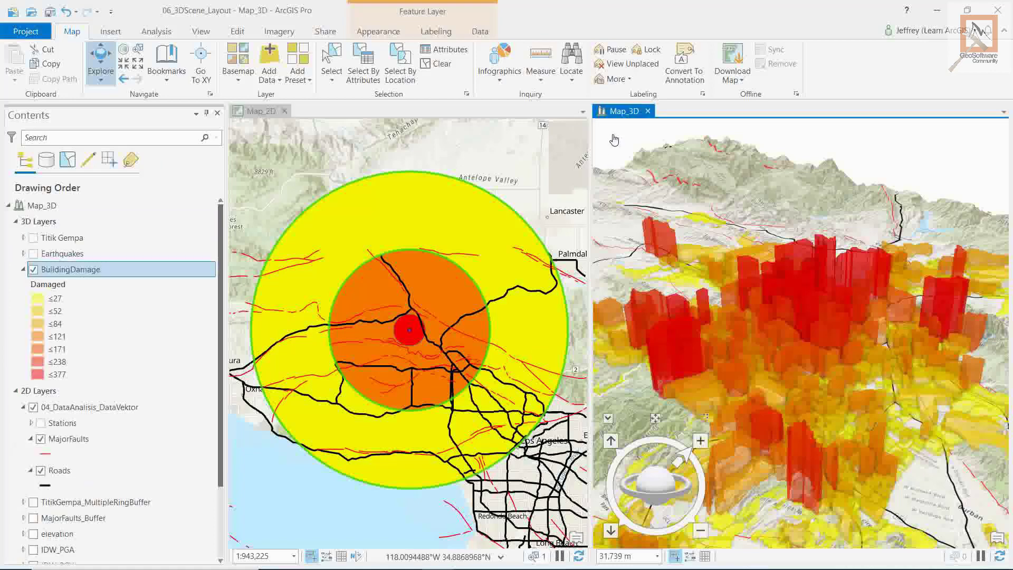
{"action": "left_click", "coordinate": [173, 85]}
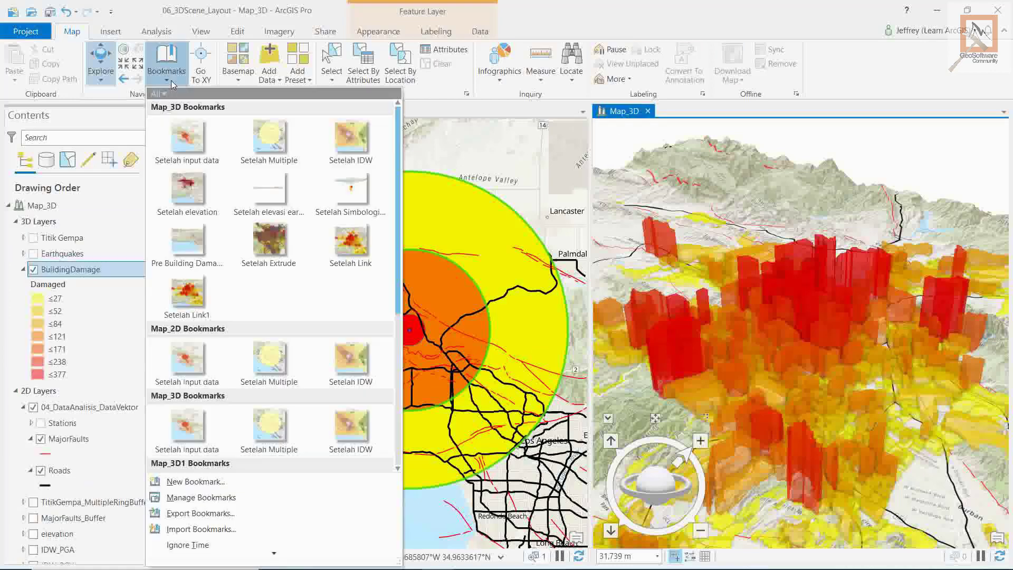
{"action": "scroll", "coordinate": [214, 490], "scroll_direction": "down", "scroll_amount": 1}
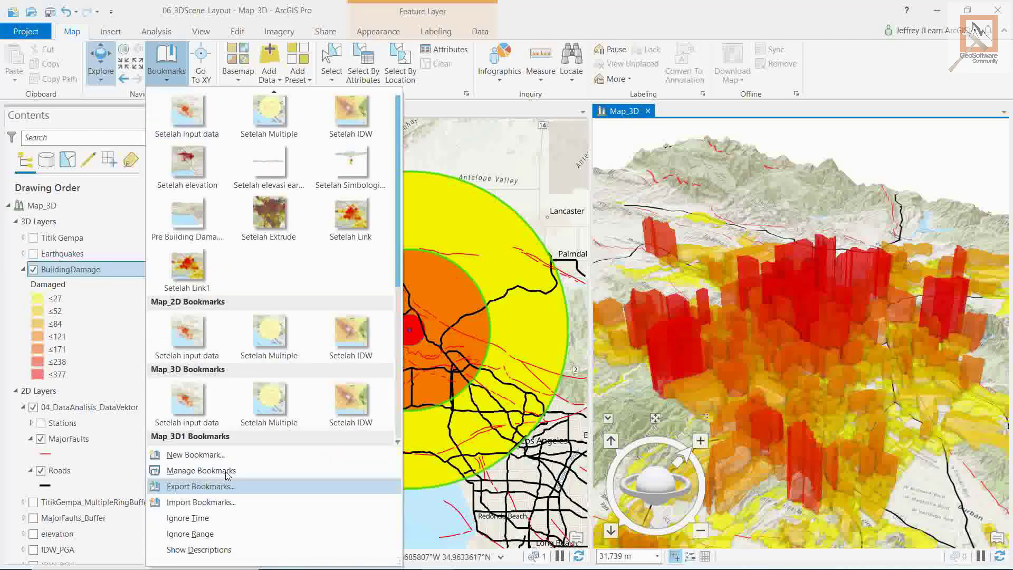
{"action": "left_click", "coordinate": [195, 454]}
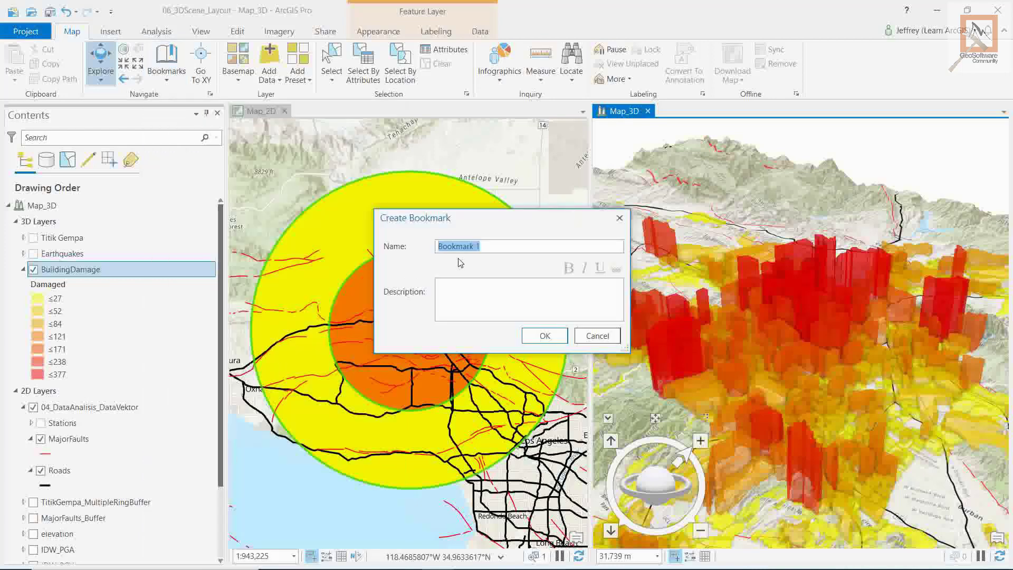
{"action": "type", "text": "Layout_Map3D"}
{"action": "left_click", "coordinate": [545, 335]}
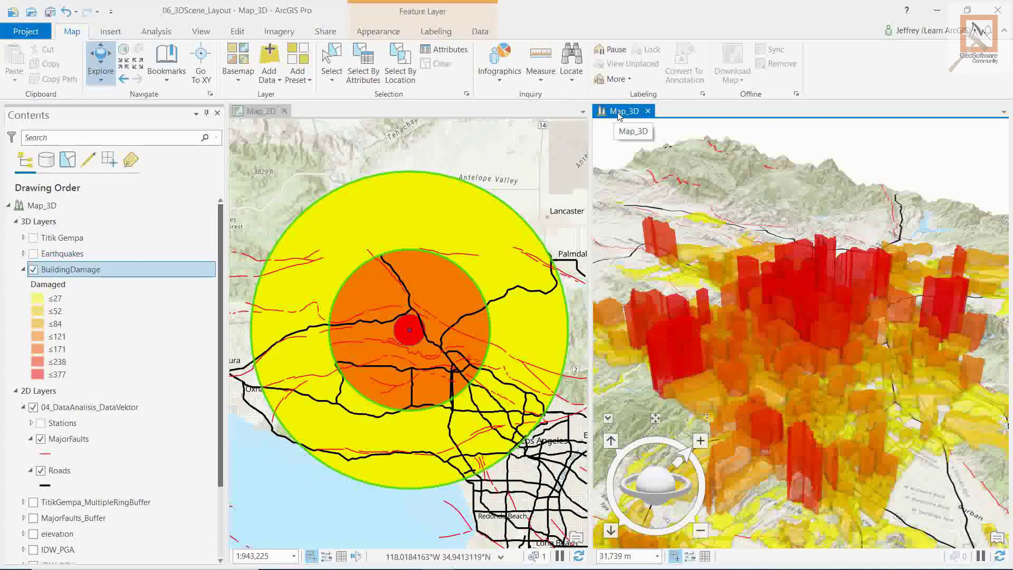
Dock Map_3D back into the same tab group as Map_2D and create a new ISO A3 landscape layout.
{"action": "left_click_drag", "start_coordinate": [620, 115], "coordinate": [298, 112]}
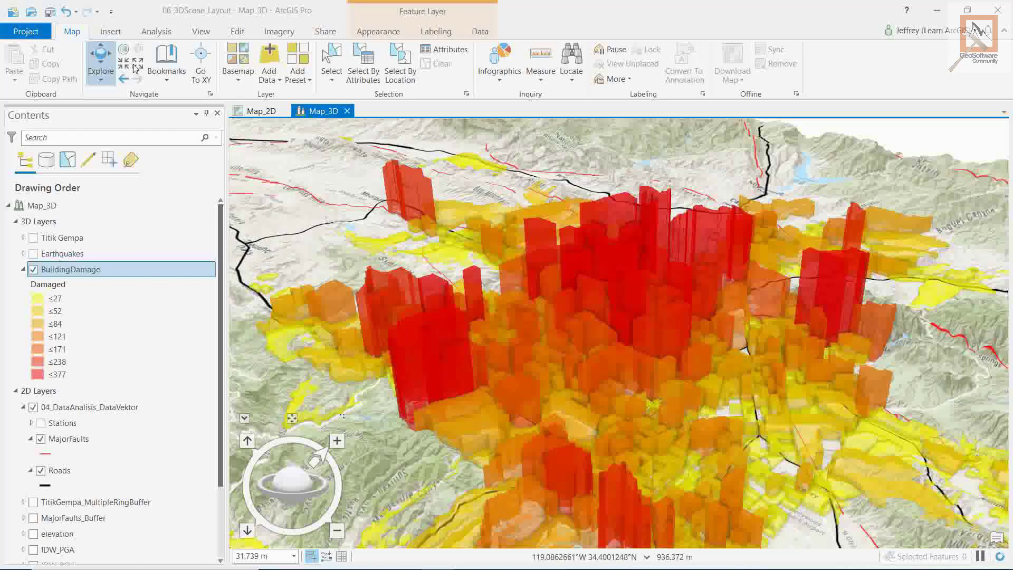
{"action": "left_click", "coordinate": [201, 33]}
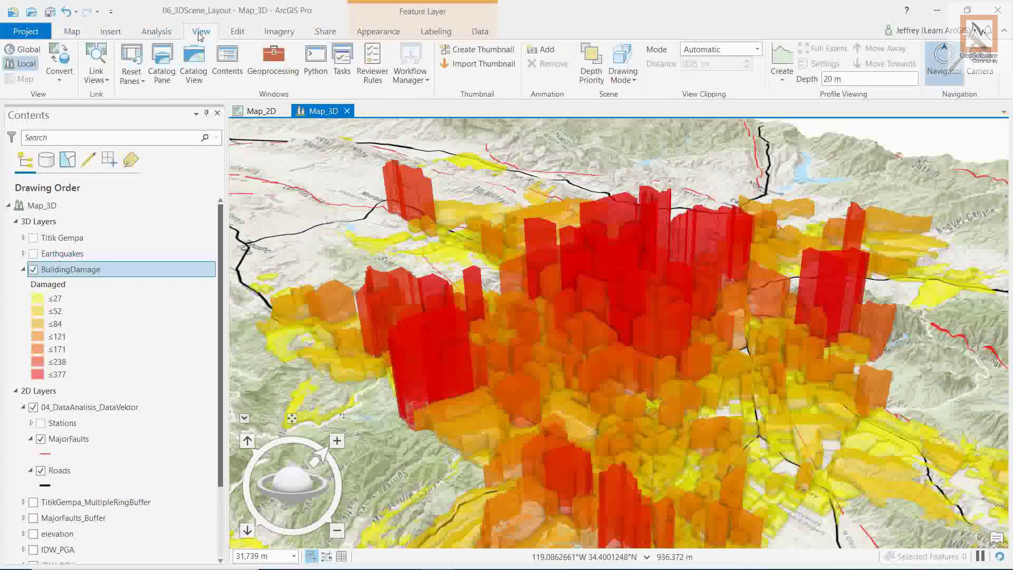
{"action": "left_click", "coordinate": [107, 33]}
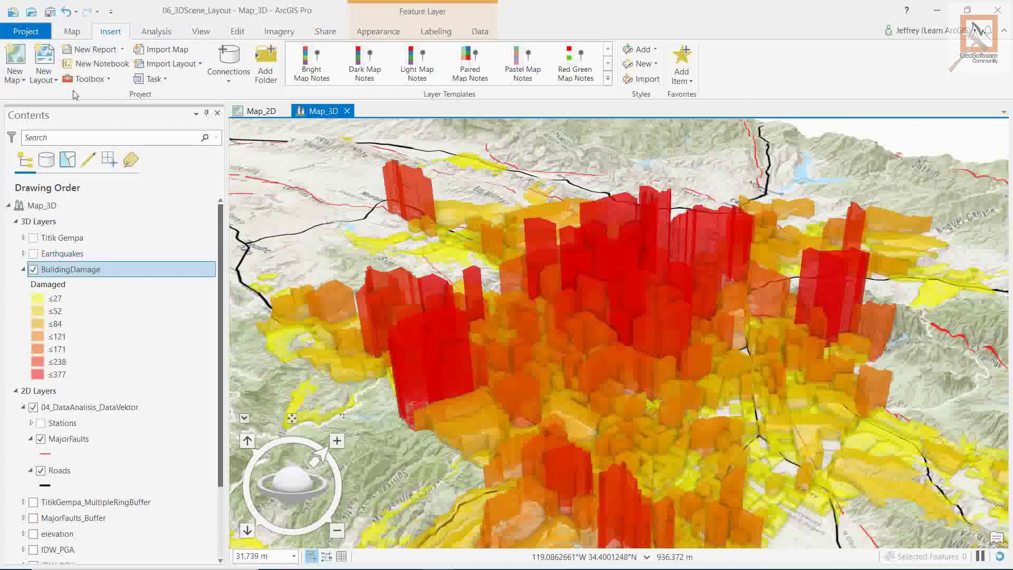
{"action": "left_click", "coordinate": [51, 80]}
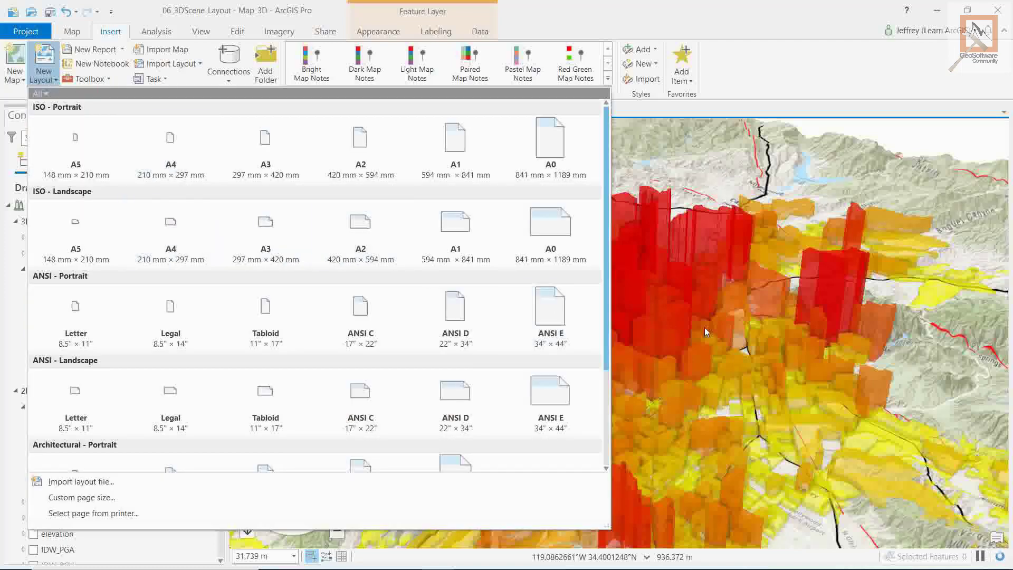
{"action": "left_click", "coordinate": [277, 237]}
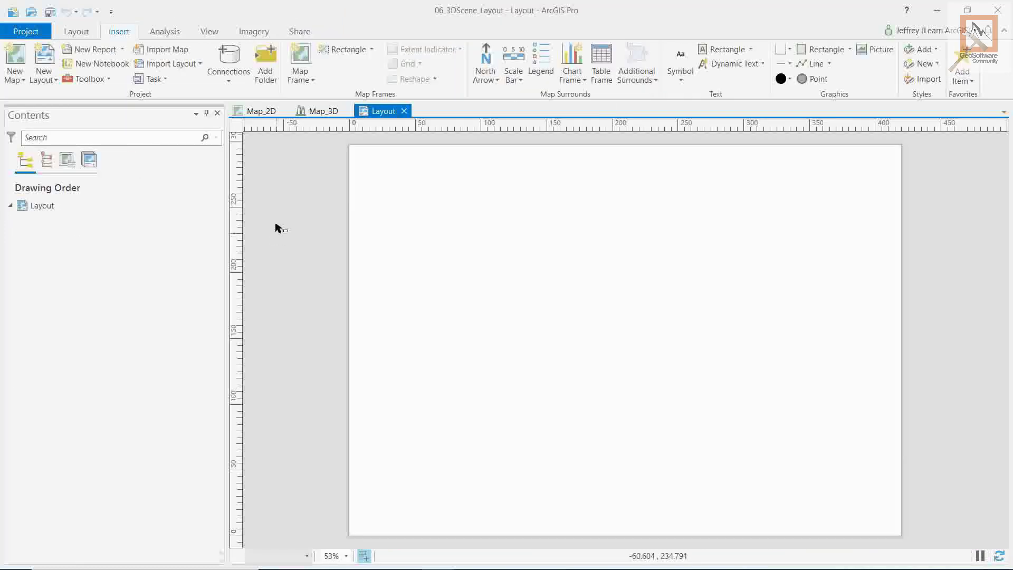
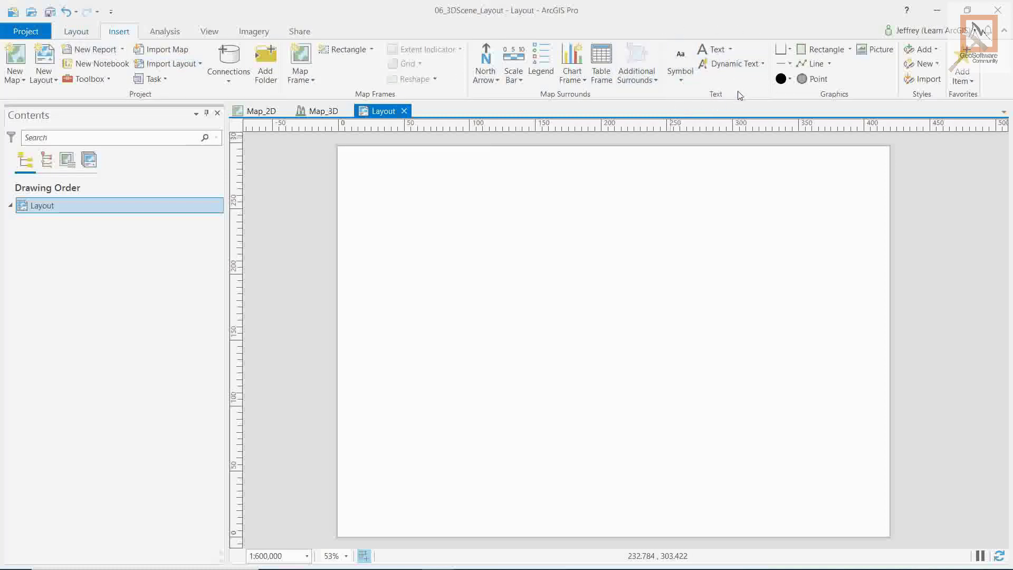
Add the title text "Kondisi Gempa Northrdige" near the upper-left corner of the layout page.
{"action": "left_click", "coordinate": [727, 51]}
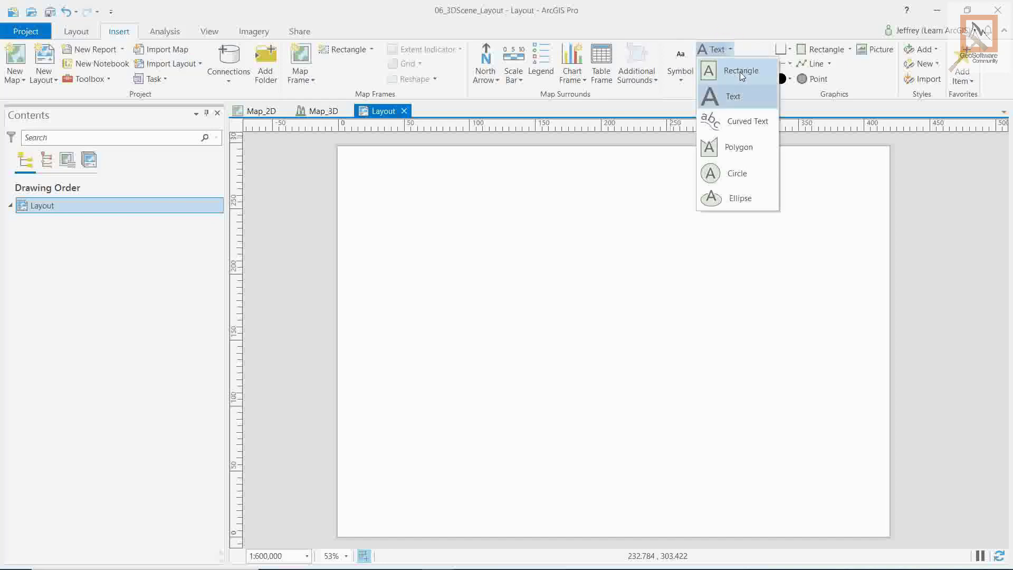
{"action": "left_click", "coordinate": [738, 96]}
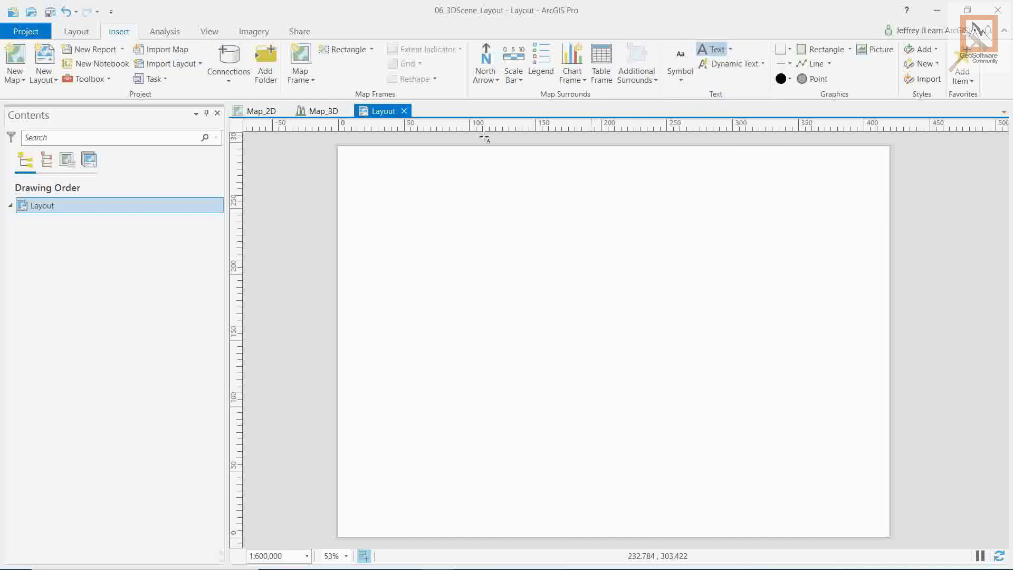
{"action": "left_click", "coordinate": [354, 163]}
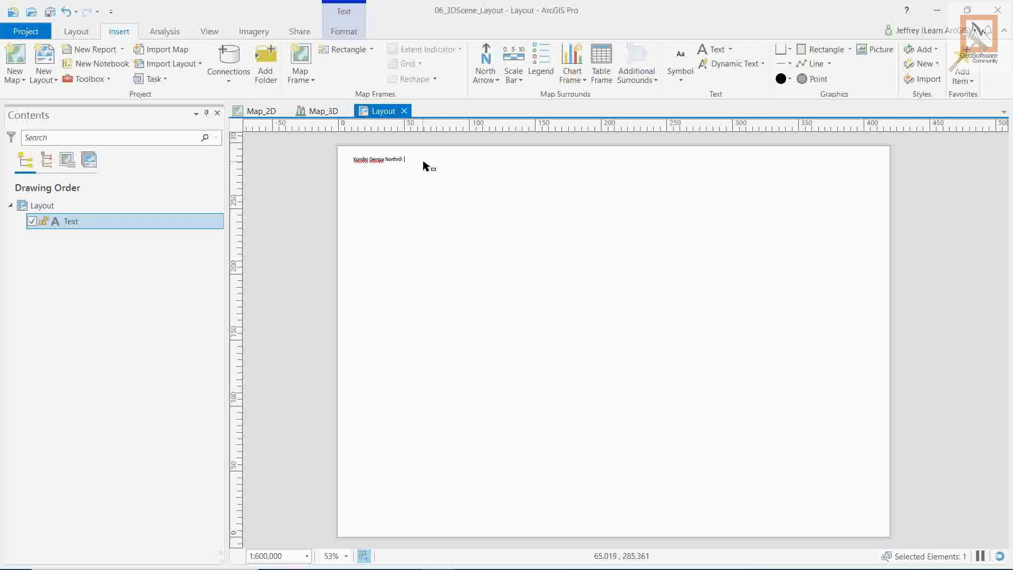
{"action": "left_click", "coordinate": [658, 182]}
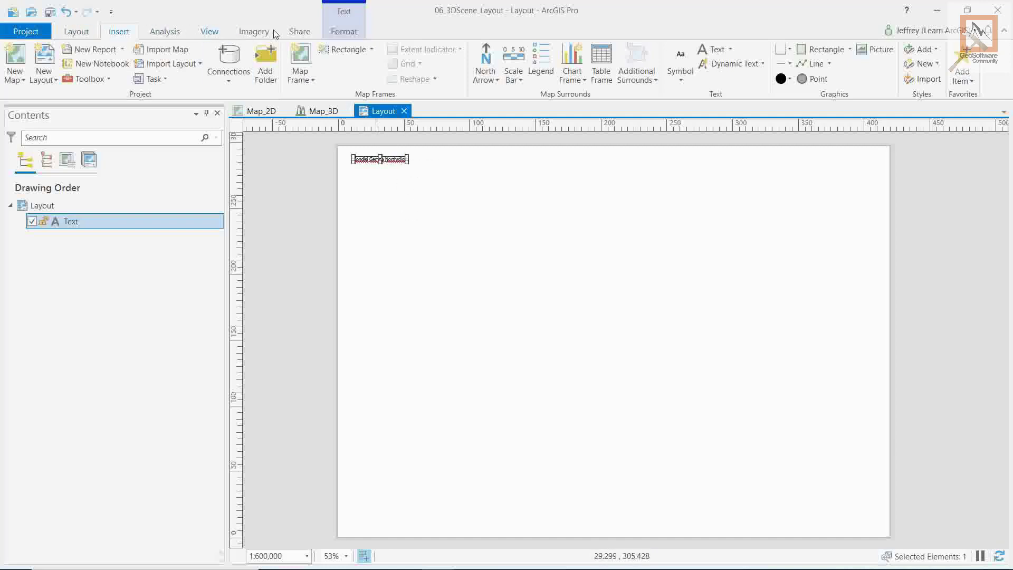
Set the title's font size to 36 pt and move it slightly down and left so it sits inside the page.
{"action": "left_click", "coordinate": [353, 33]}
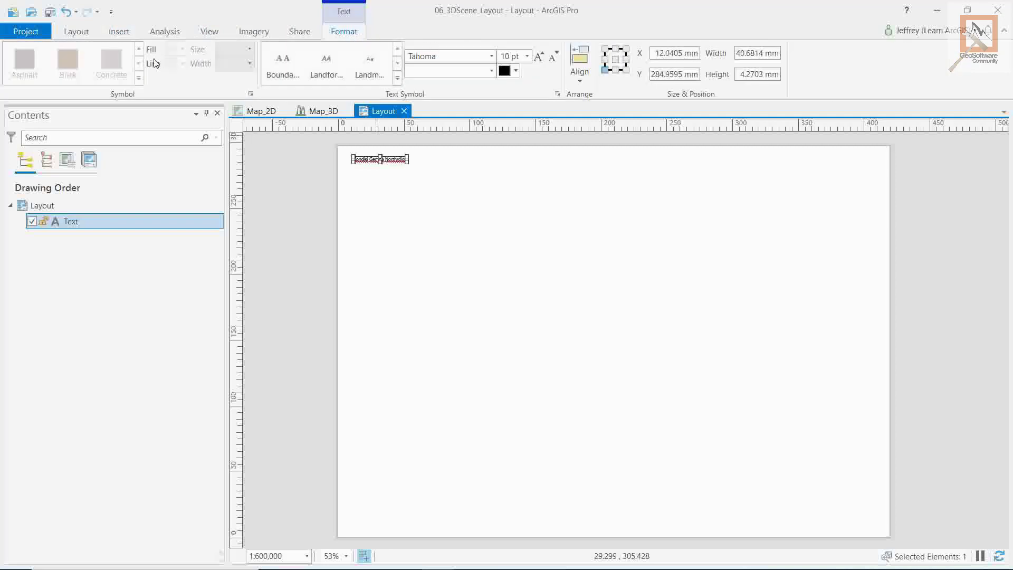
{"action": "left_click", "coordinate": [492, 56]}
{"action": "left_click", "coordinate": [492, 56]}
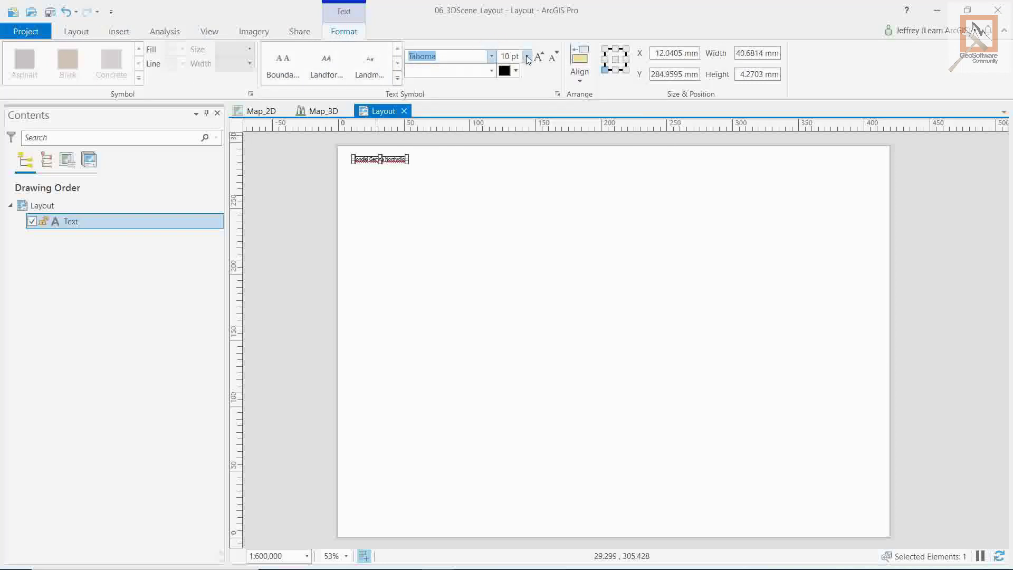
{"action": "left_click", "coordinate": [527, 57]}
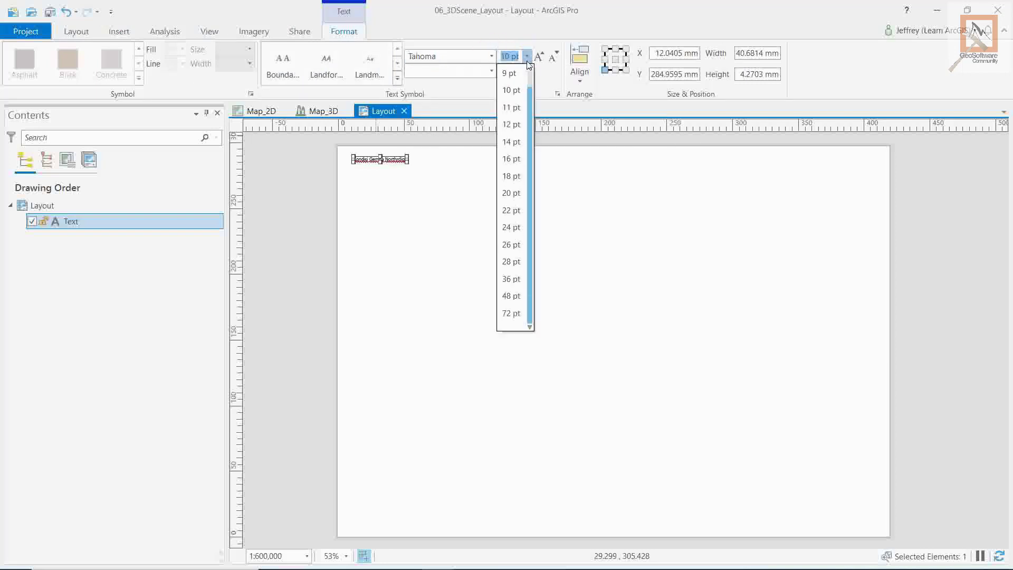
{"action": "left_click", "coordinate": [511, 279]}
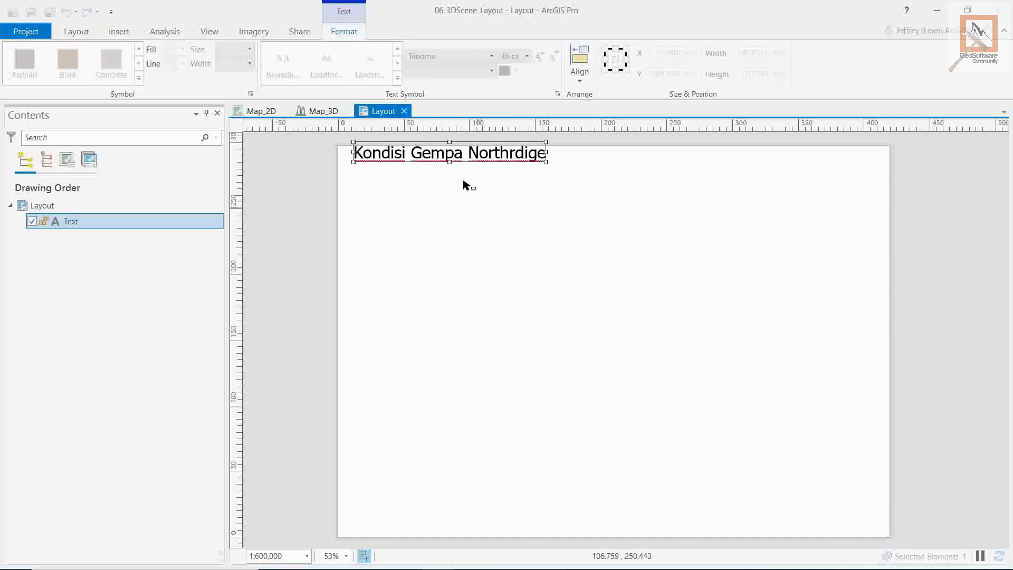
{"action": "left_click_drag", "start_coordinate": [457, 154], "coordinate": [451, 166]}
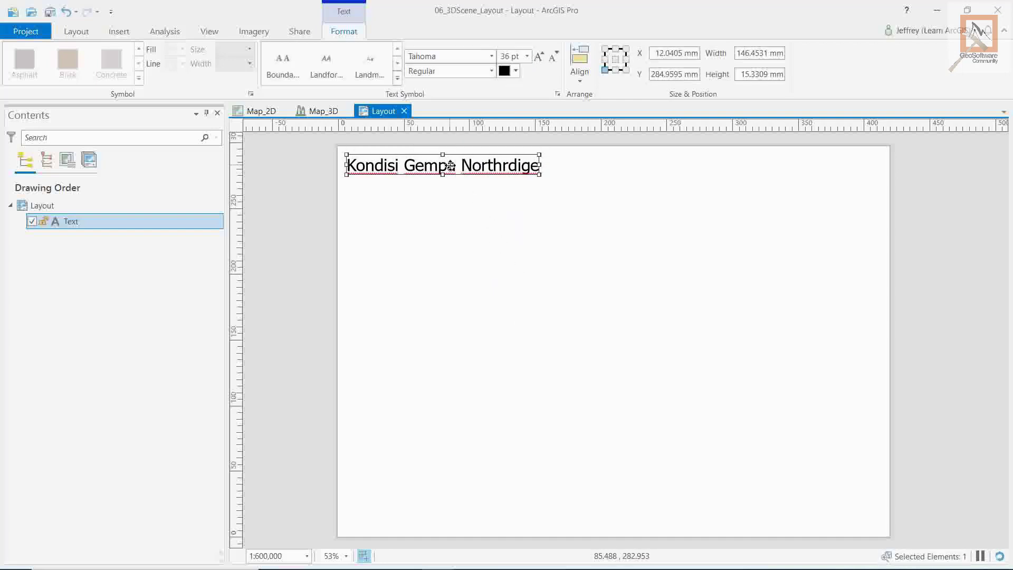
{"action": "left_click", "coordinate": [533, 220]}
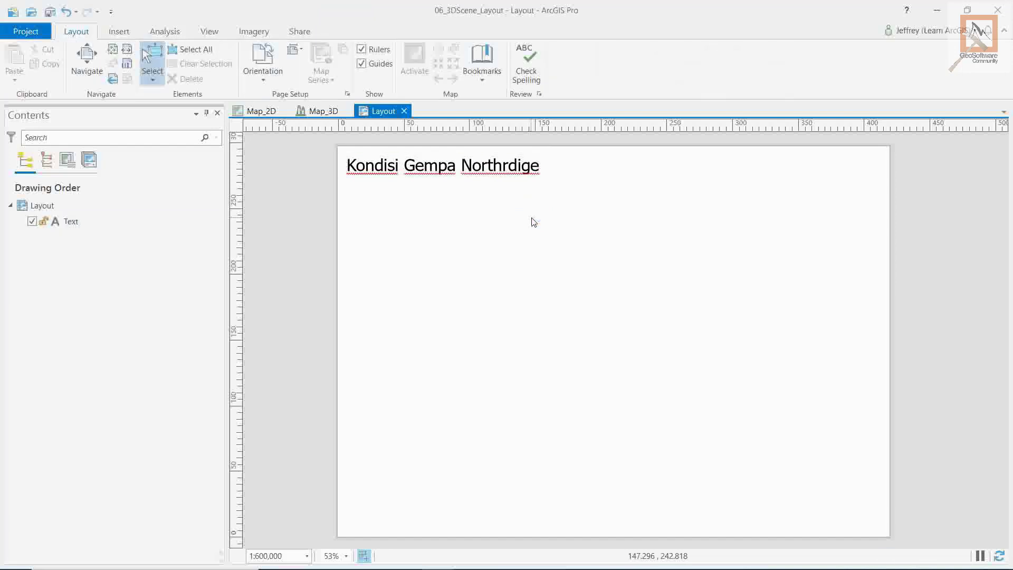
Insert a large rectangular map frame of the Layout_Map2D bookmark beneath the title, filling the left part of the page.
{"action": "left_click", "coordinate": [118, 31]}
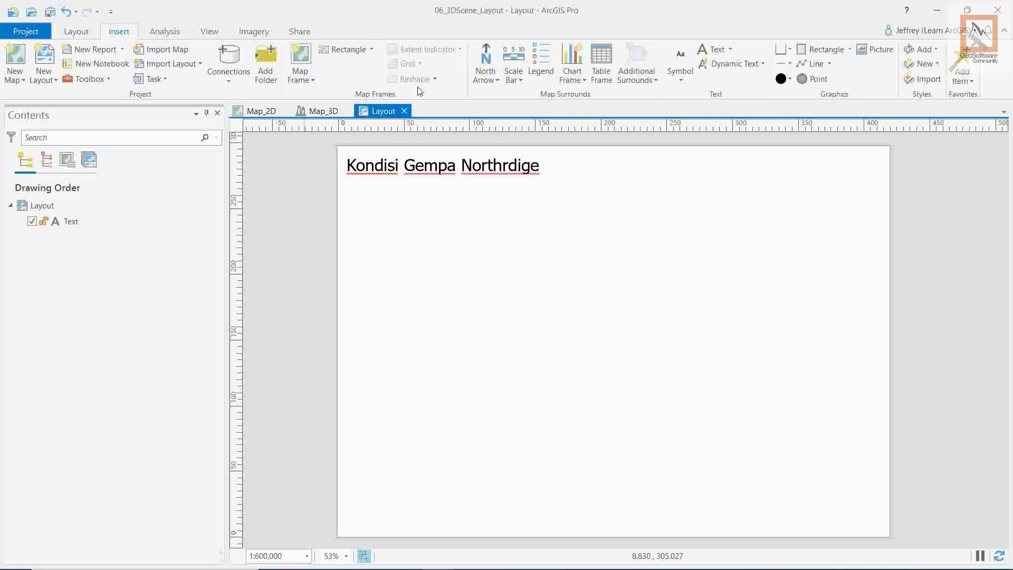
{"action": "left_click", "coordinate": [311, 78]}
{"action": "left_click_drag", "start_coordinate": [577, 203], "coordinate": [579, 225]}
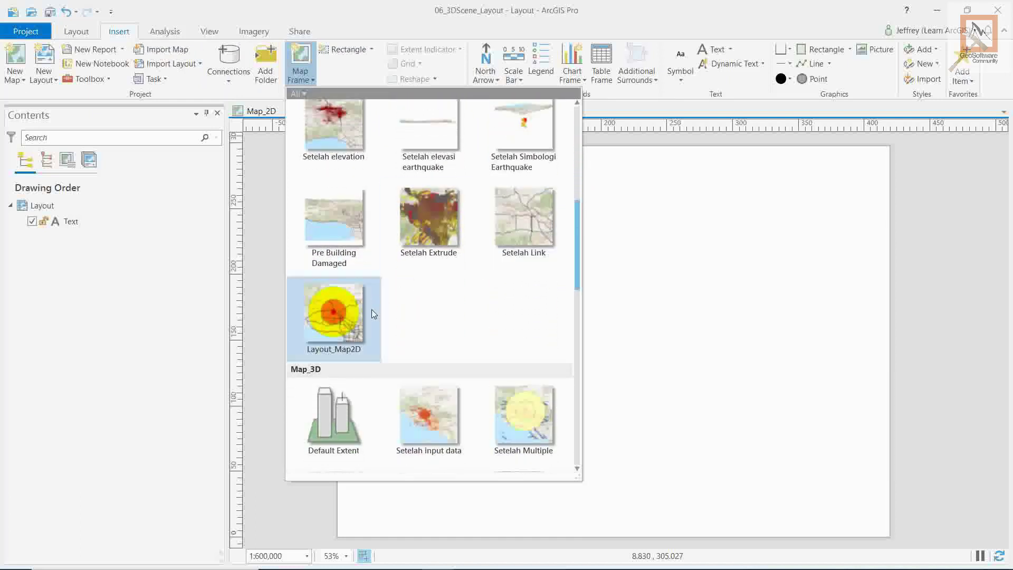
{"action": "left_click", "coordinate": [345, 322]}
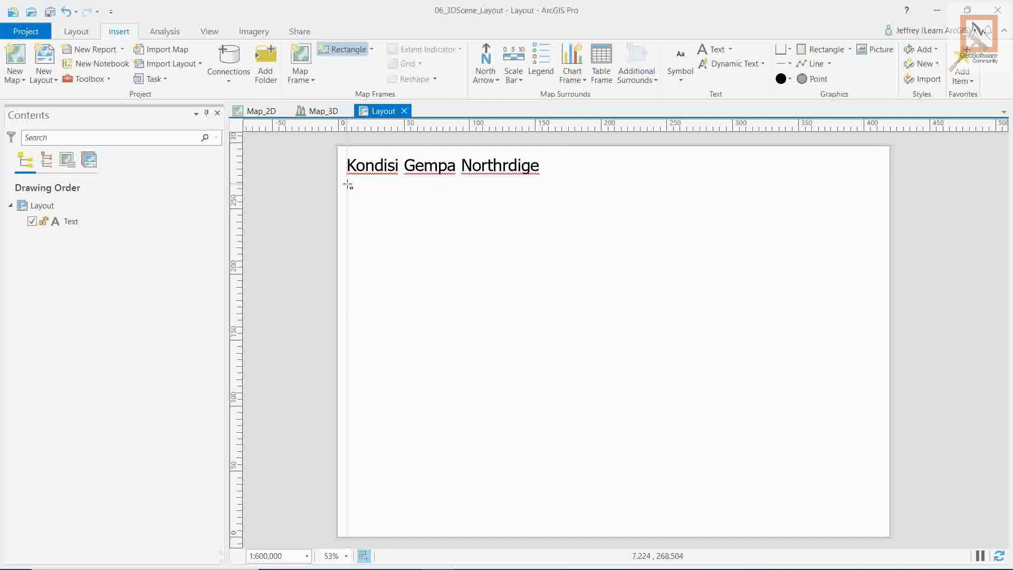
{"action": "left_click_drag", "start_coordinate": [348, 184], "coordinate": [663, 530]}
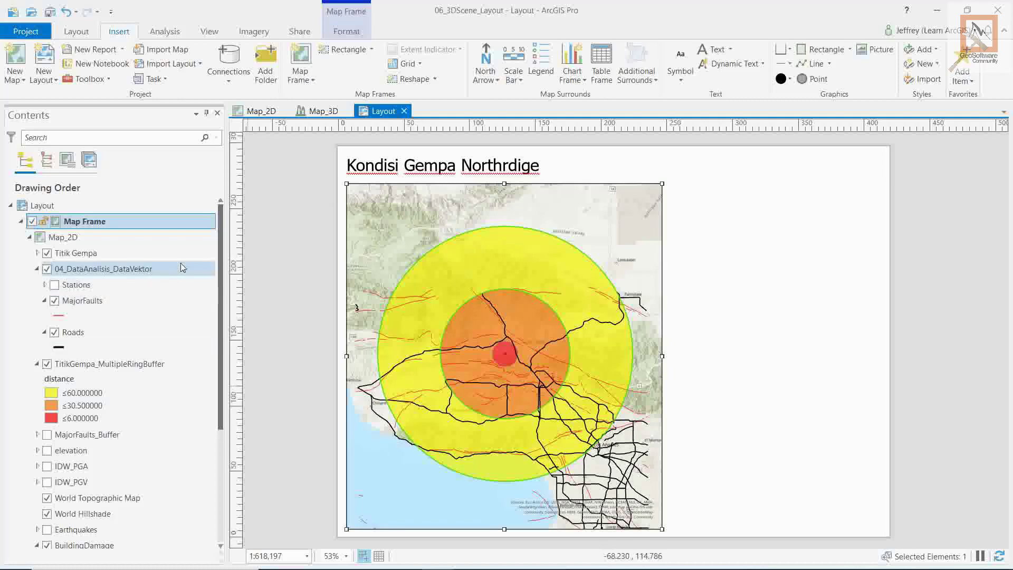
Set the 2D map frame's scale to 1:600,000 and nudge the frame slightly upward on the page.
{"action": "left_click", "coordinate": [621, 228]}
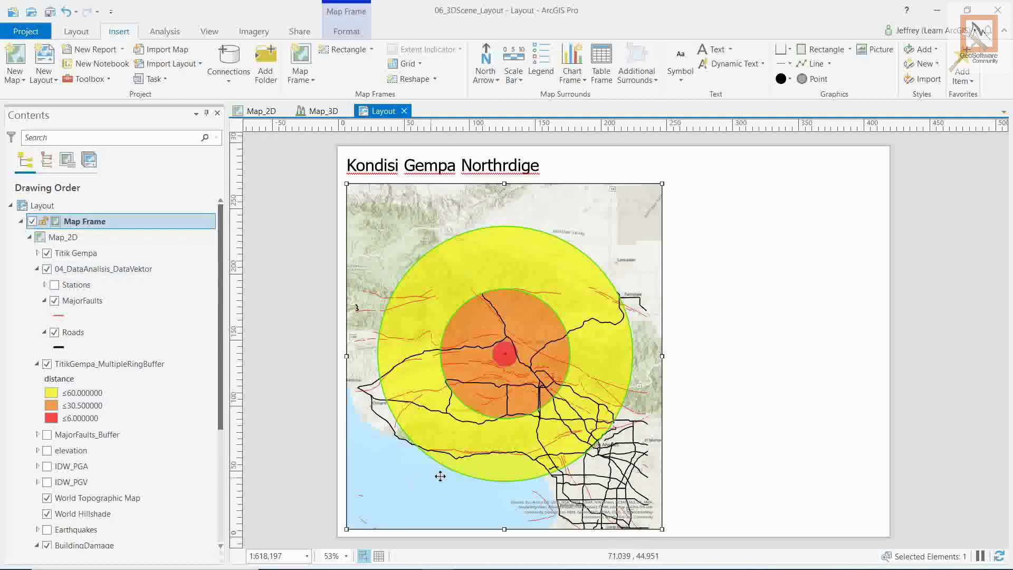
{"action": "left_click", "coordinate": [275, 558]}
{"action": "left_click", "coordinate": [263, 557]}
{"action": "type", "text": "00,000"}
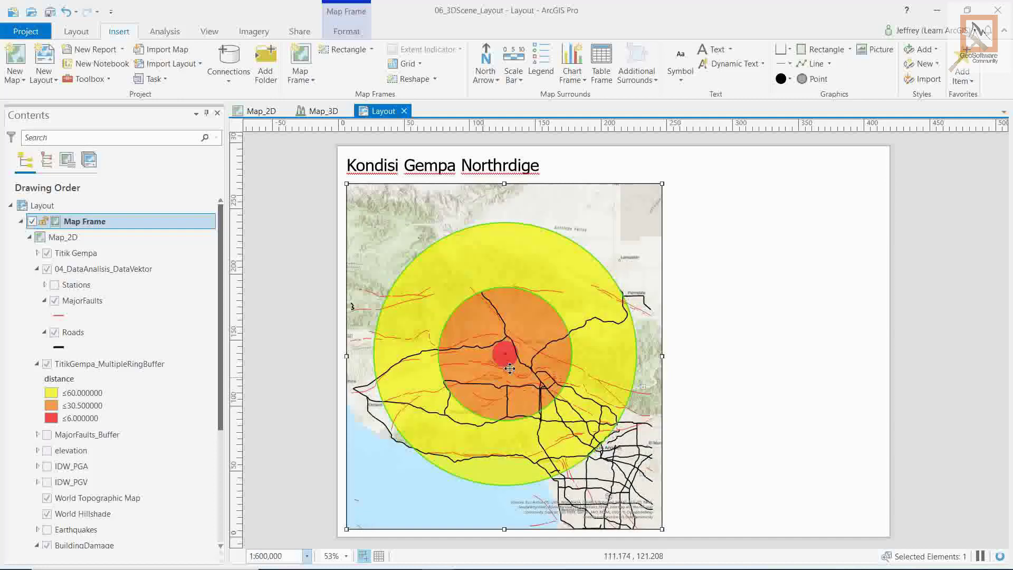
{"action": "left_click_drag", "start_coordinate": [518, 376], "coordinate": [560, 364]}
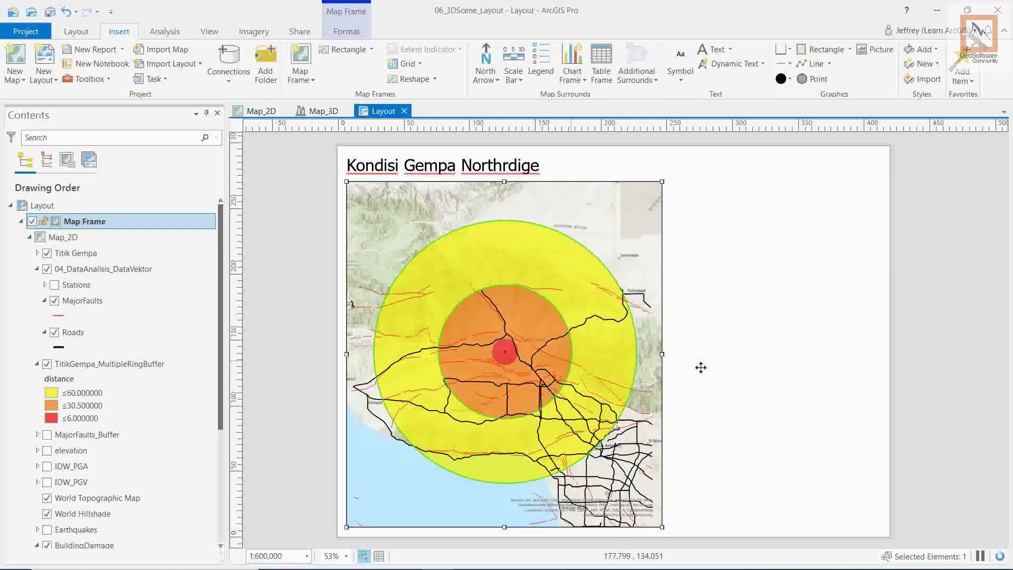
{"action": "left_click", "coordinate": [739, 371]}
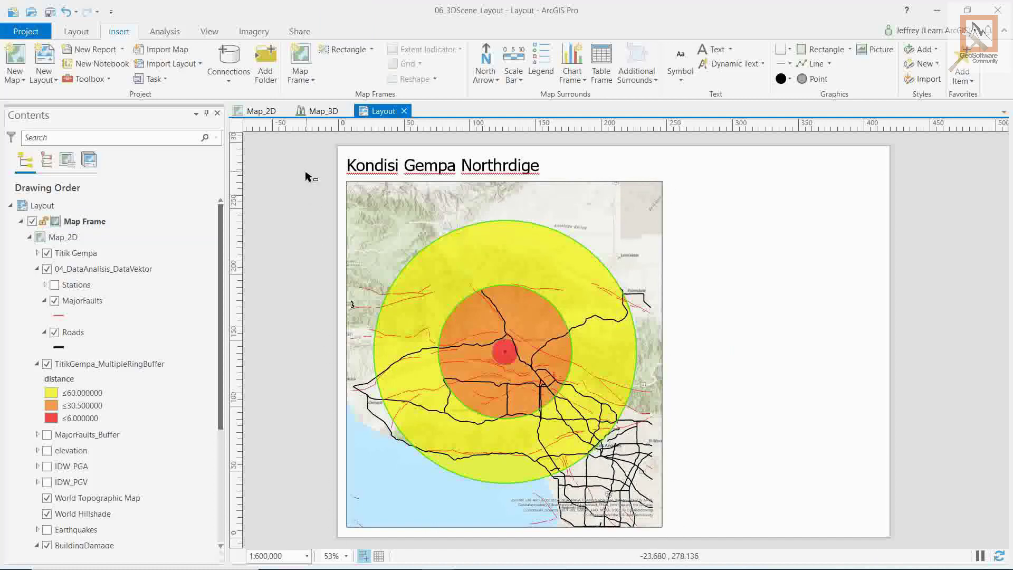
Add a Black Horizontal Label Graticule to the 2D map frame and refit the frame and title within the page margins.
{"action": "left_click", "coordinate": [456, 206]}
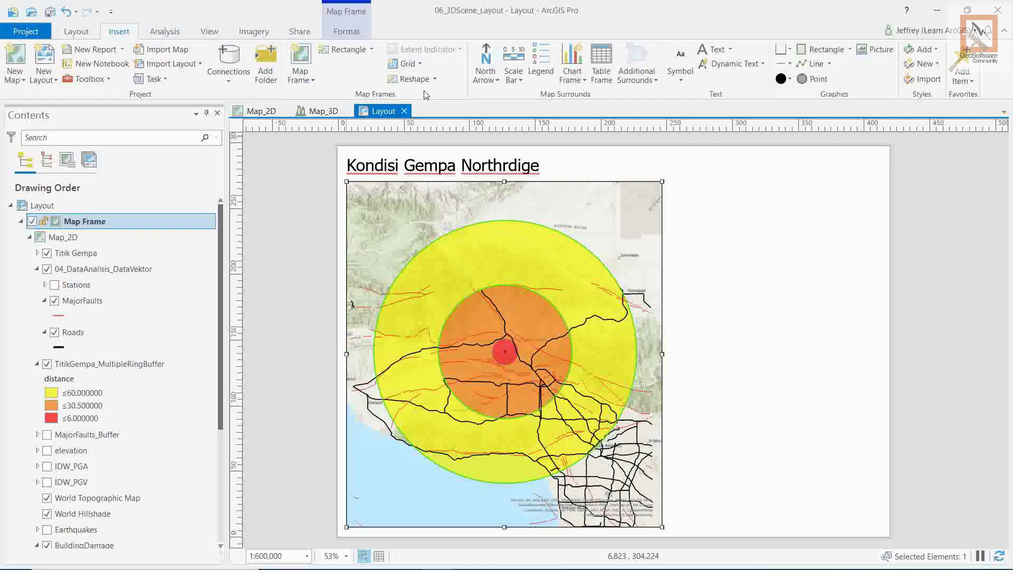
{"action": "left_click", "coordinate": [420, 64]}
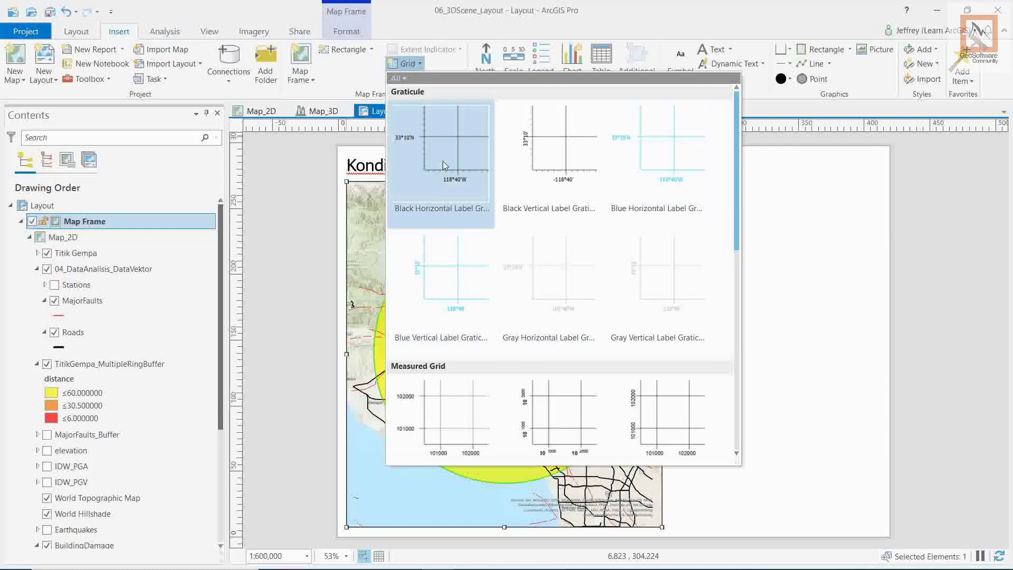
{"action": "left_click", "coordinate": [452, 149]}
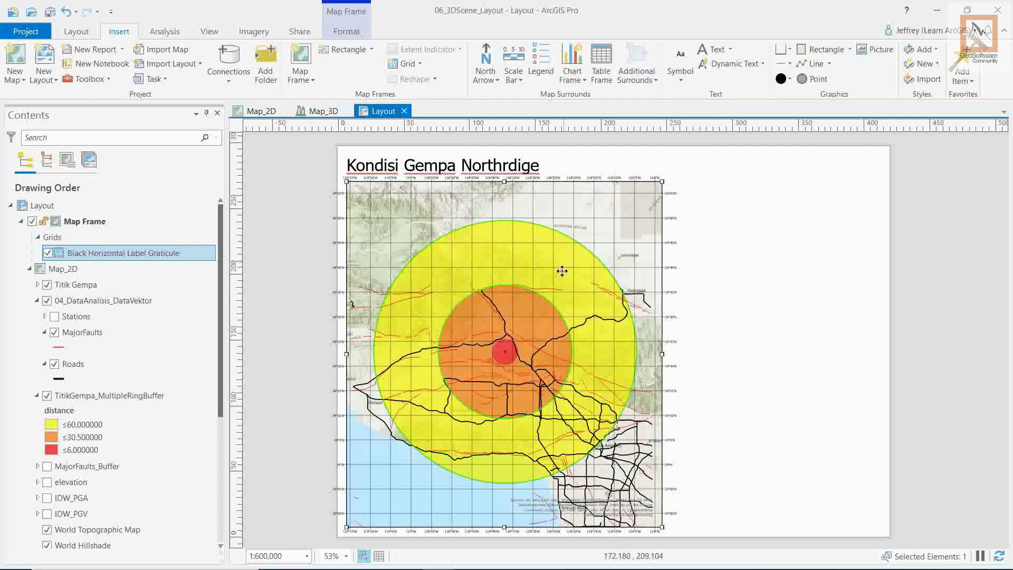
{"action": "left_click_drag", "start_coordinate": [662, 182], "coordinate": [637, 196]}
{"action": "left_click_drag", "start_coordinate": [432, 290], "coordinate": [446, 286]}
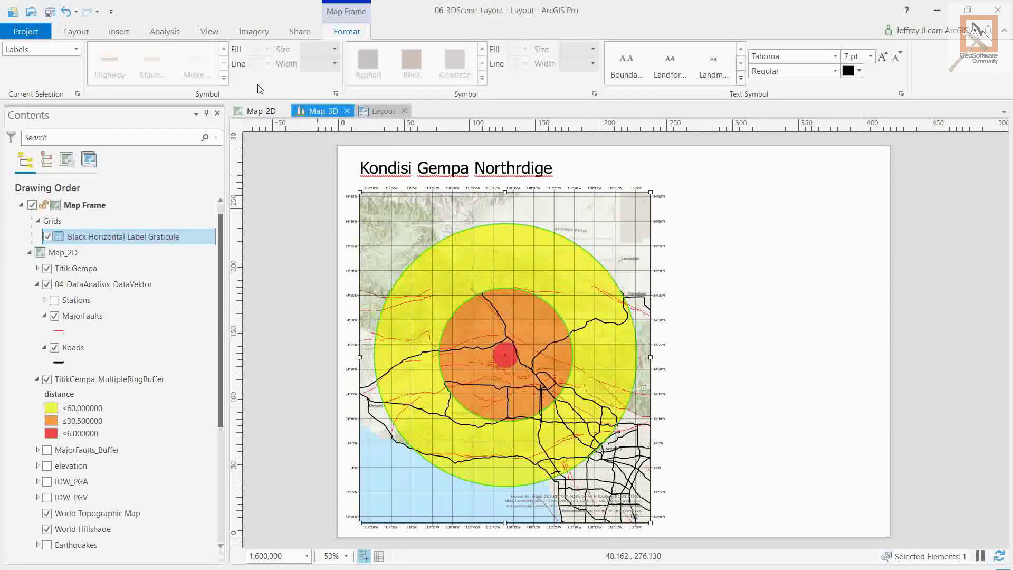
Insert a map frame of the Layout_Map3D bookmark beside the 2D map and align its top edge with the 2D frame.
{"action": "left_click", "coordinate": [120, 32]}
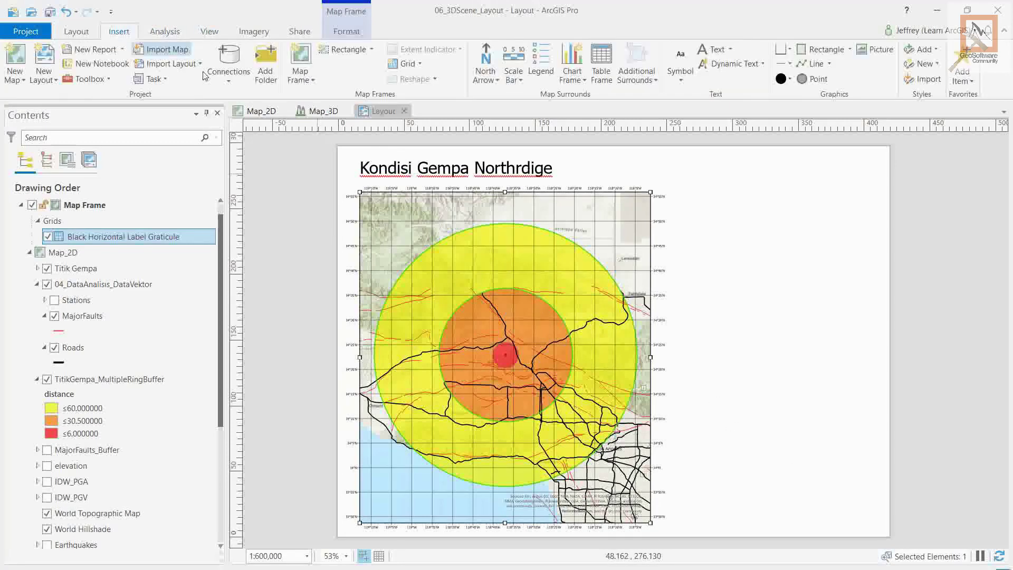
{"action": "left_click", "coordinate": [304, 82]}
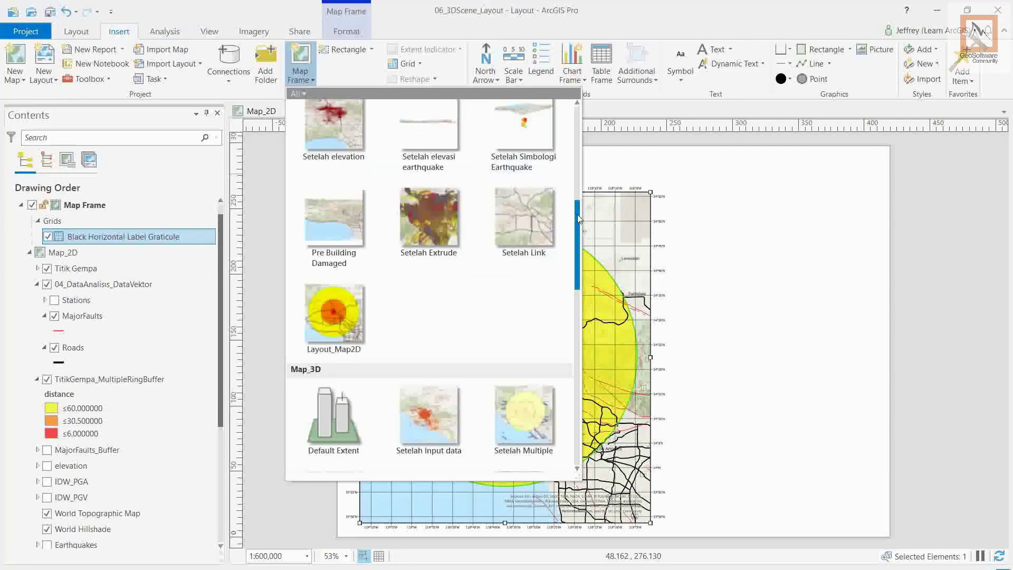
{"action": "scroll", "coordinate": [582, 310], "scroll_direction": "down", "scroll_amount": 4}
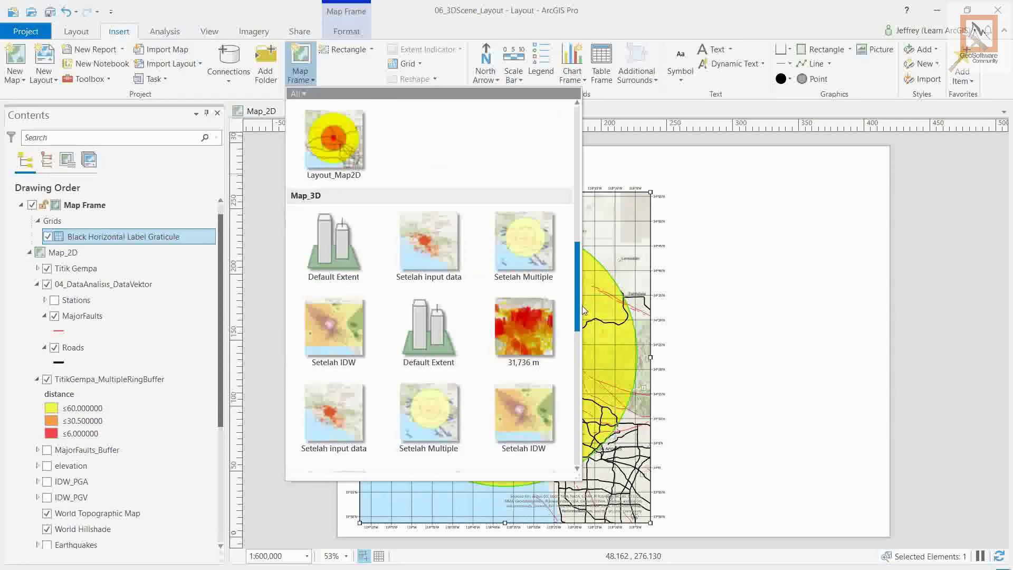
{"action": "scroll", "coordinate": [583, 338], "scroll_direction": "down", "scroll_amount": 10}
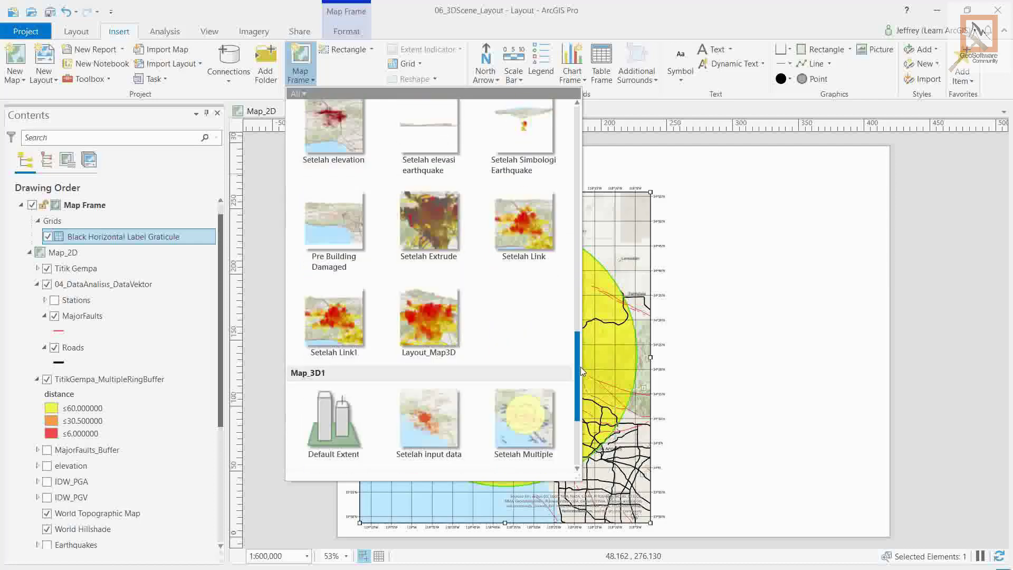
{"action": "scroll", "coordinate": [572, 362], "scroll_direction": "down", "scroll_amount": 1}
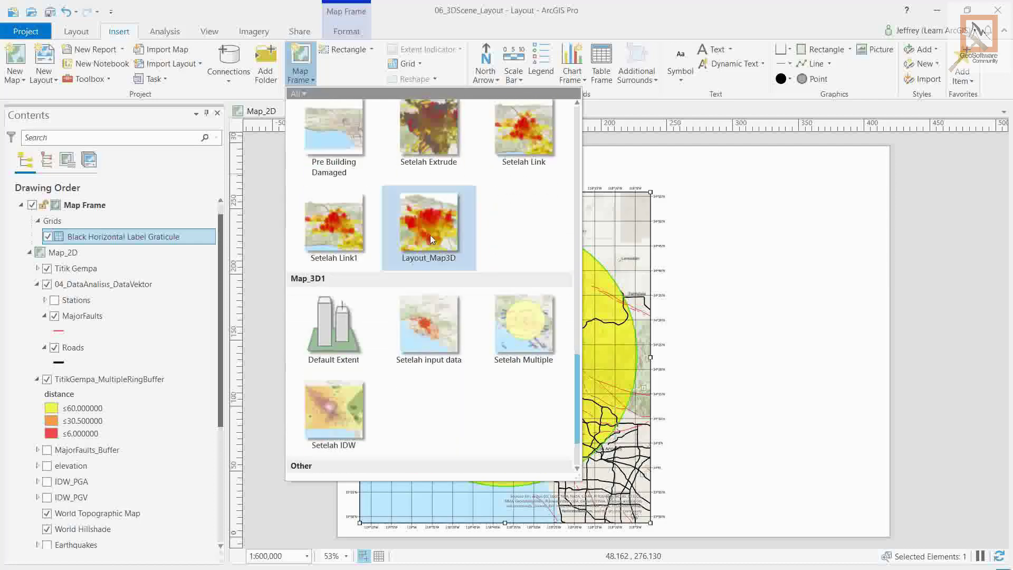
{"action": "left_click", "coordinate": [429, 237]}
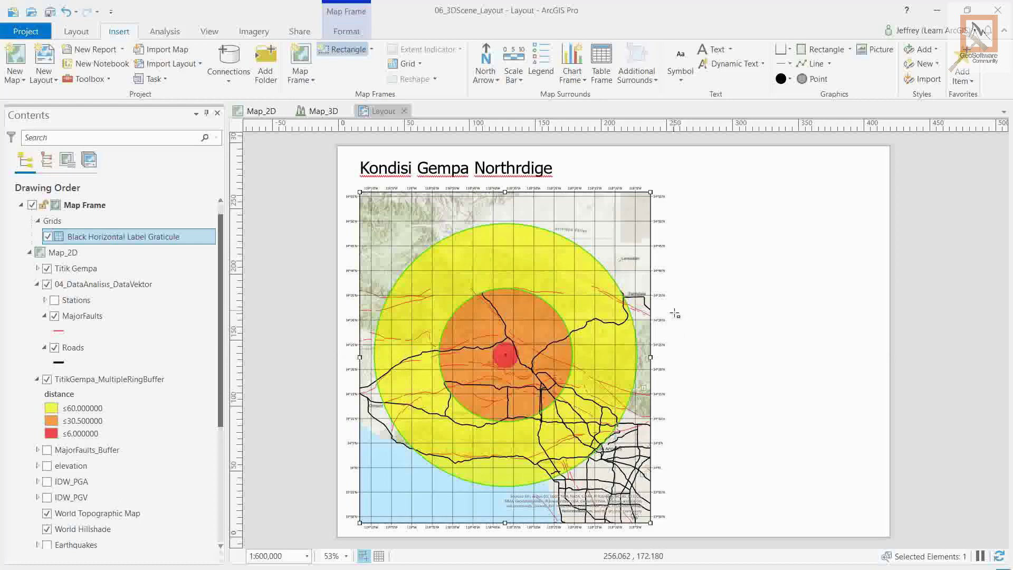
{"action": "left_click_drag", "start_coordinate": [675, 319], "coordinate": [879, 525]}
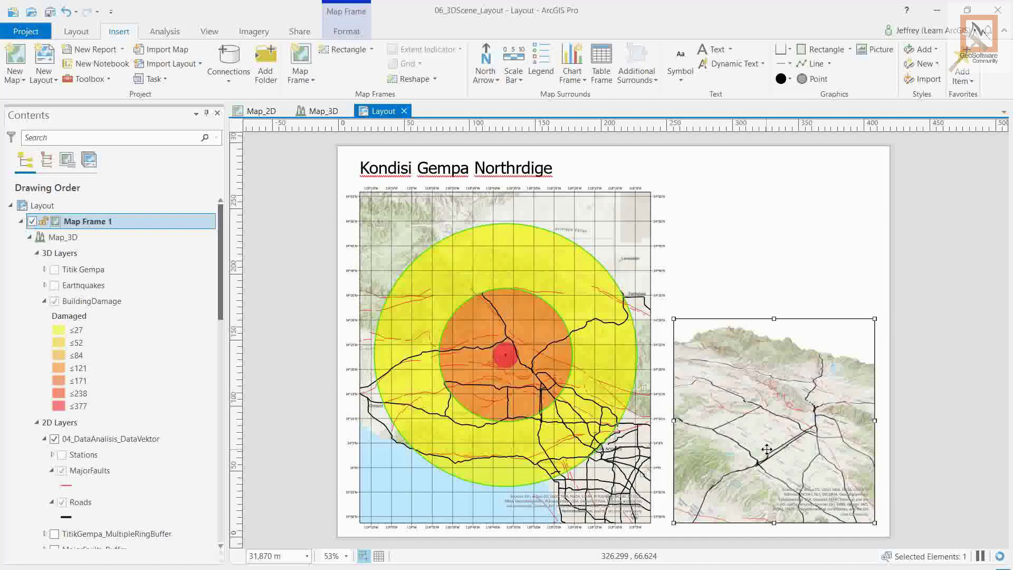
{"action": "left_click_drag", "start_coordinate": [772, 468], "coordinate": [773, 342]}
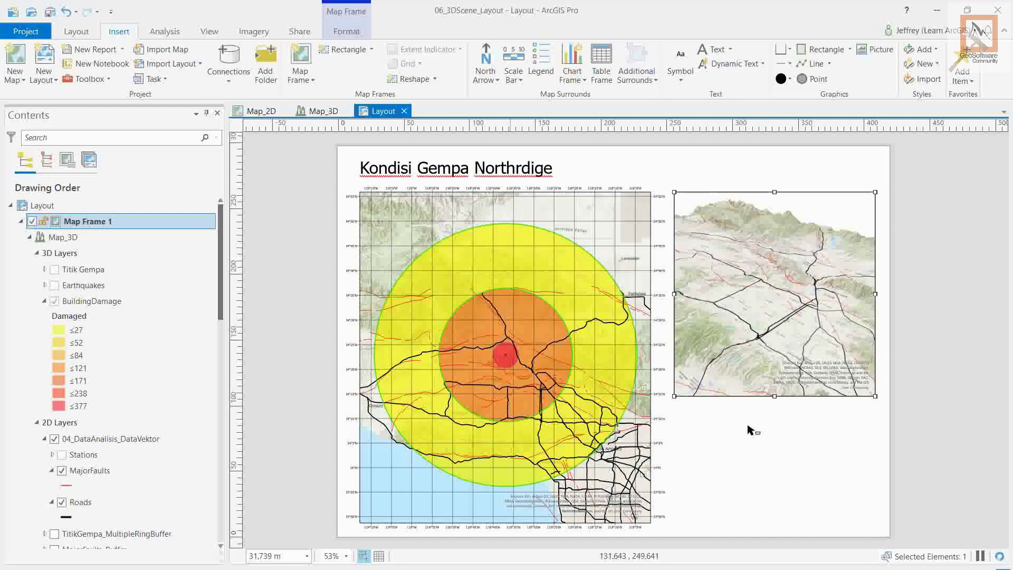
Lower the top edge of the 2D map frame and add a small caption text in the gap beneath the title.
{"action": "left_click", "coordinate": [414, 216]}
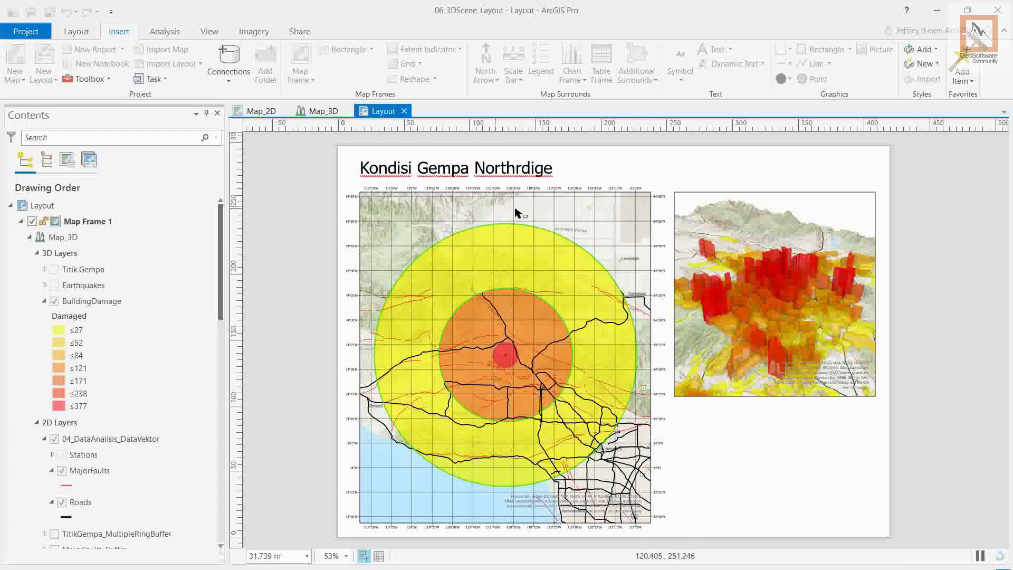
{"action": "left_click", "coordinate": [496, 207]}
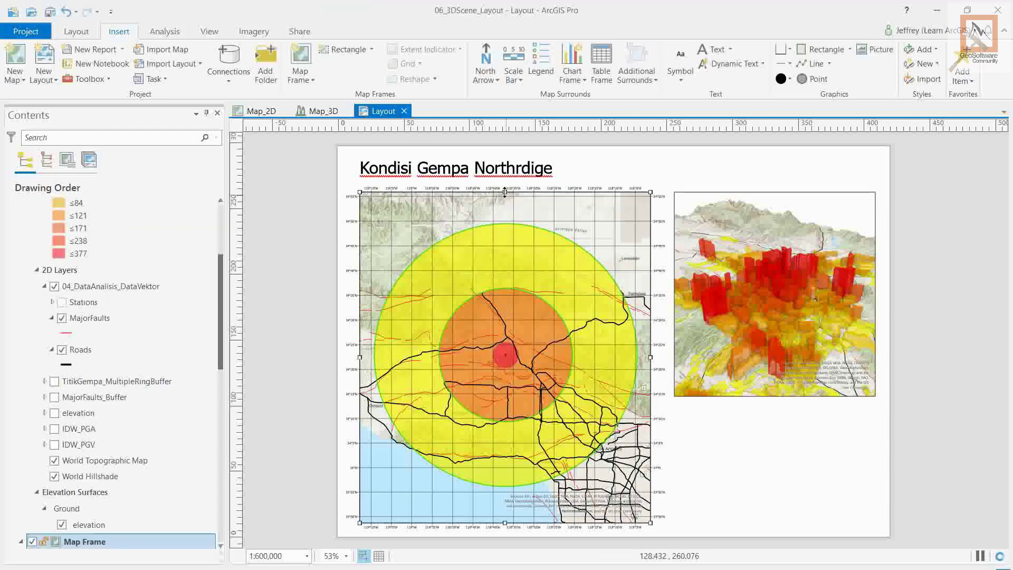
{"action": "mouse_move", "coordinate": [505, 192]}
{"action": "left_mouse_down"}
{"action": "mouse_move", "coordinate": [505, 216]}
{"action": "mouse_move", "coordinate": [507, 208]}
{"action": "left_mouse_up"}
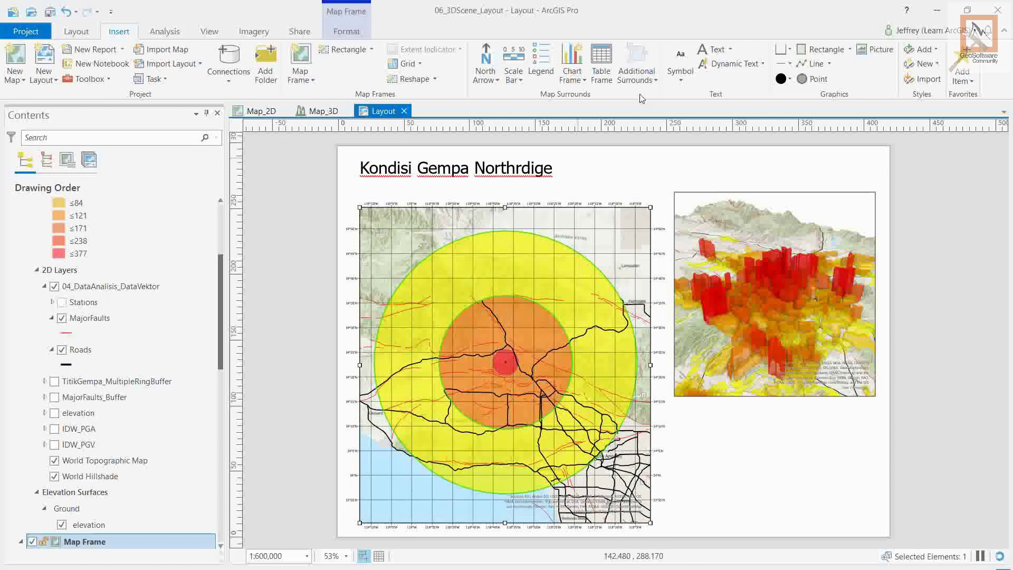
{"action": "left_click", "coordinate": [711, 52]}
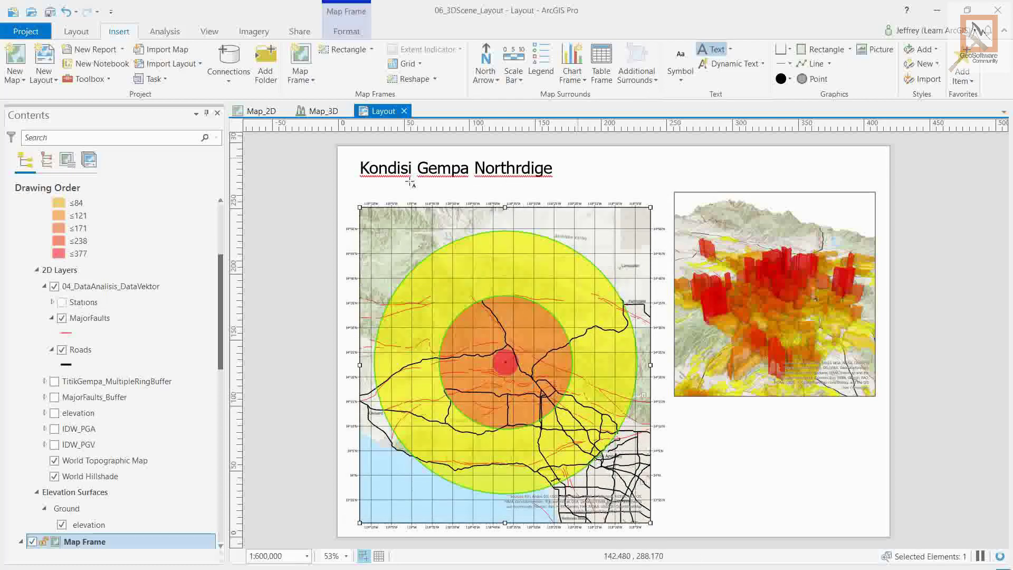
{"action": "left_click", "coordinate": [432, 179]}
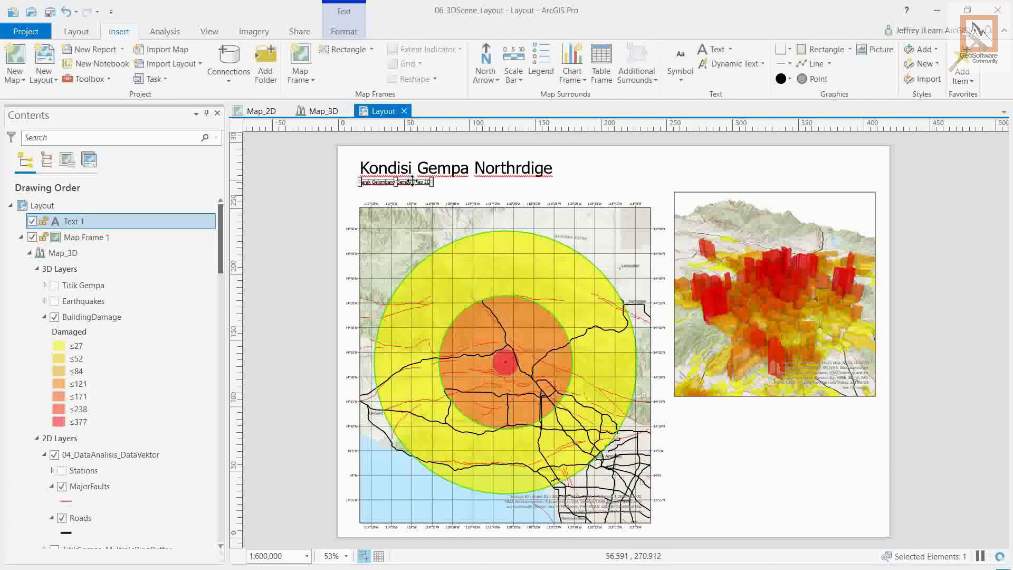
Shift the small caption down to just above the 2D map frame and set its font size to 24 pt.
{"action": "left_click_drag", "start_coordinate": [413, 182], "coordinate": [414, 186]}
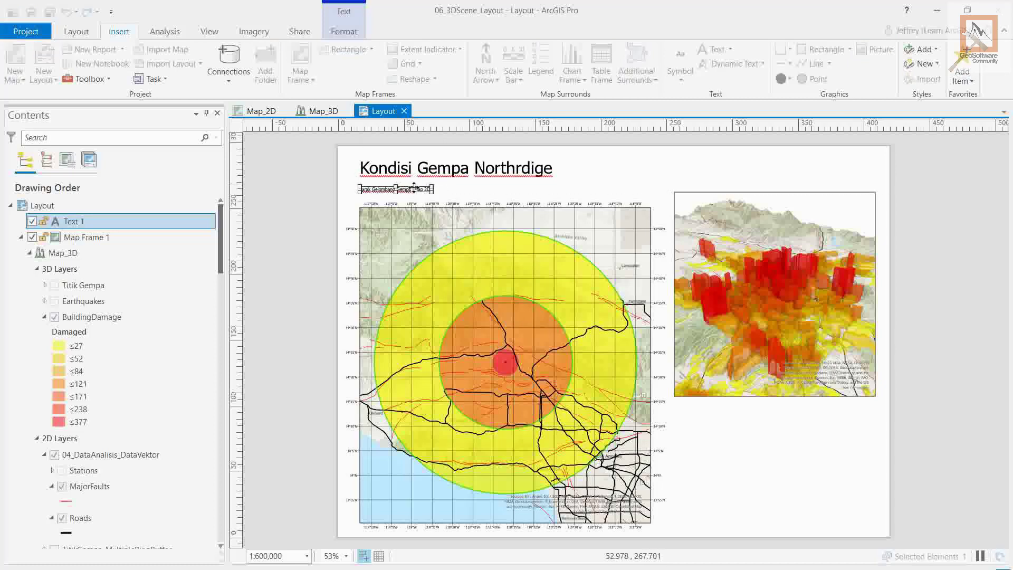
{"action": "left_click", "coordinate": [348, 32]}
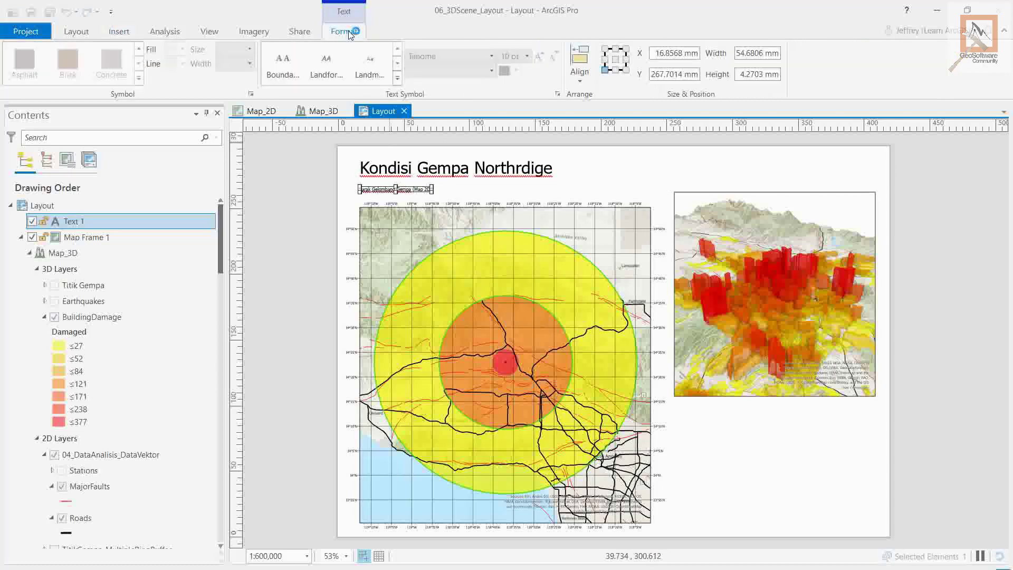
{"action": "left_click", "coordinate": [527, 56]}
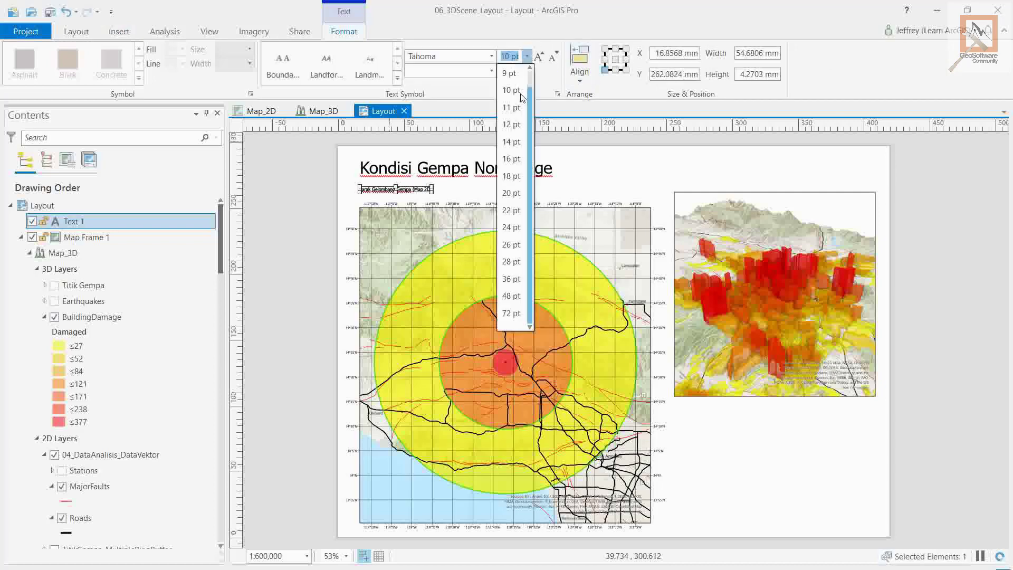
{"action": "left_click", "coordinate": [512, 211]}
{"action": "left_click", "coordinate": [663, 219]}
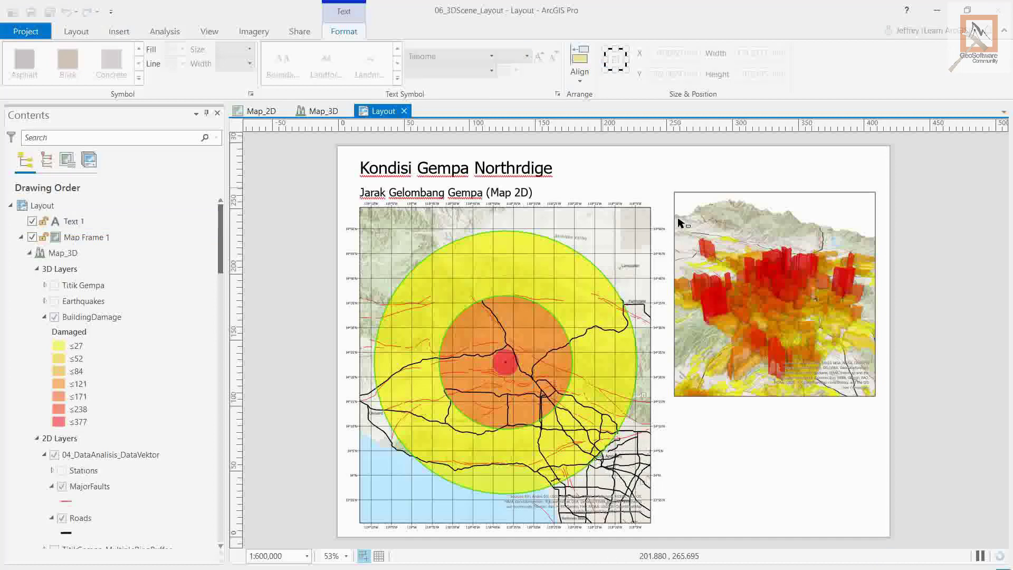
Lower the 3D map frame's top edge level with the 2D frame and place a copy of the 2D caption above the 3D frame.
{"action": "left_click", "coordinate": [713, 234]}
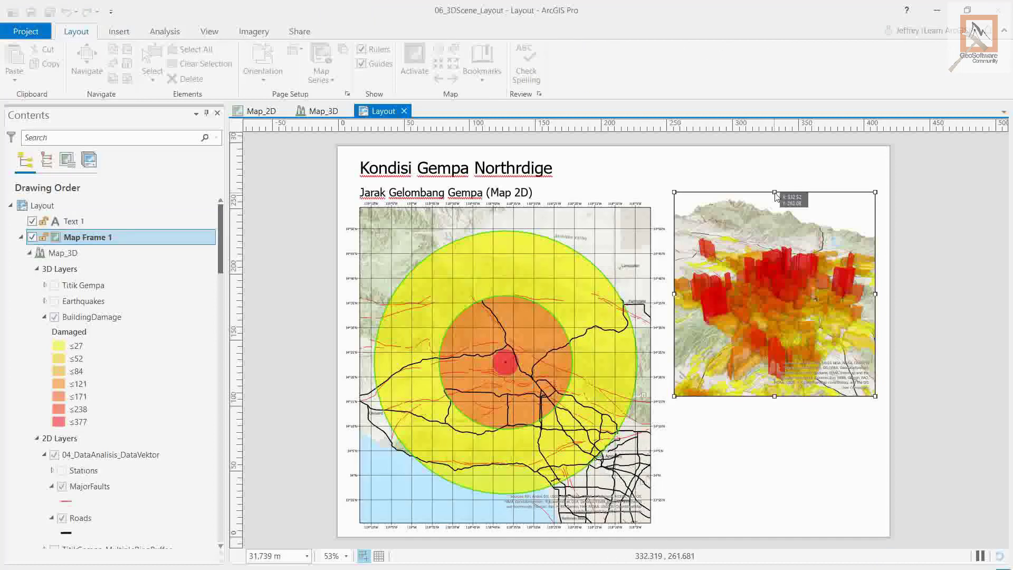
{"action": "left_click", "coordinate": [465, 193]}
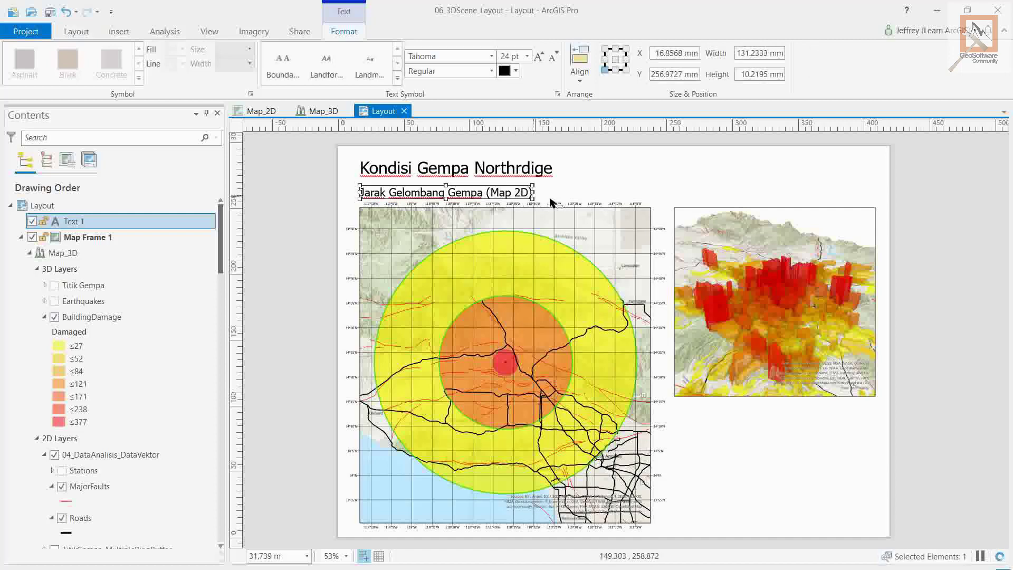
{"action": "left_click", "coordinate": [548, 201]}
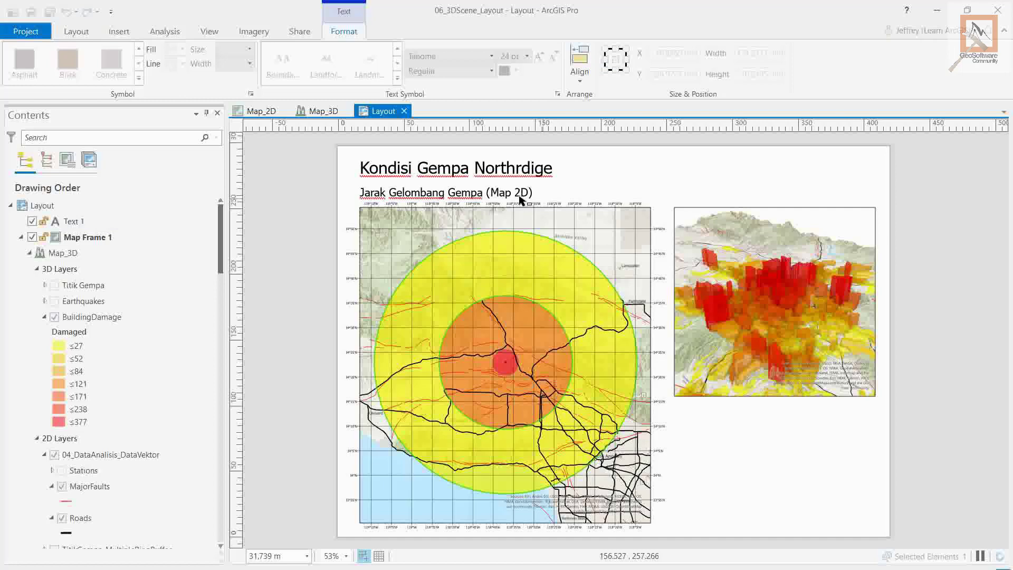
{"action": "key", "text": "ctrl+v"}
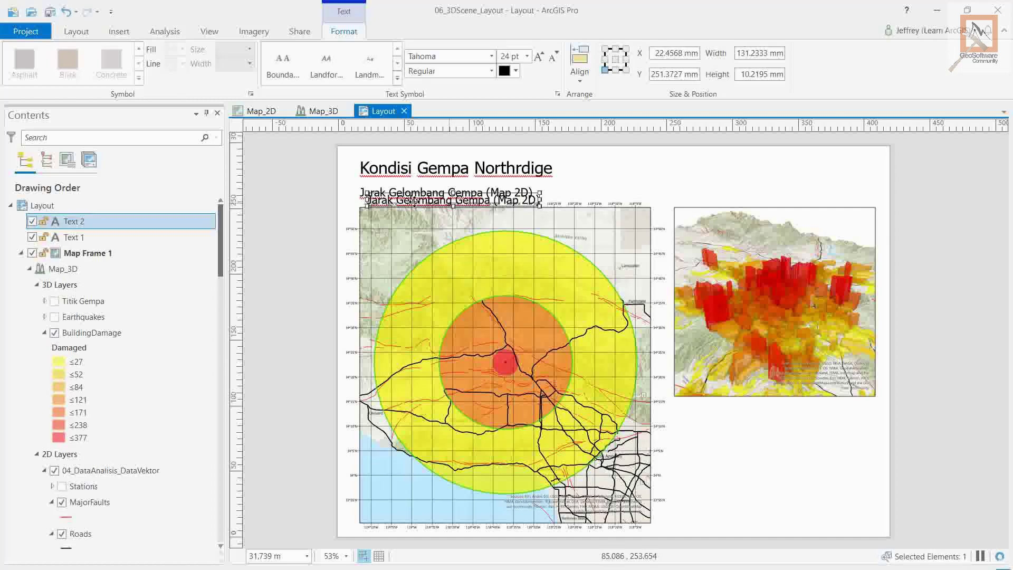
{"action": "left_click_drag", "start_coordinate": [403, 201], "coordinate": [711, 194]}
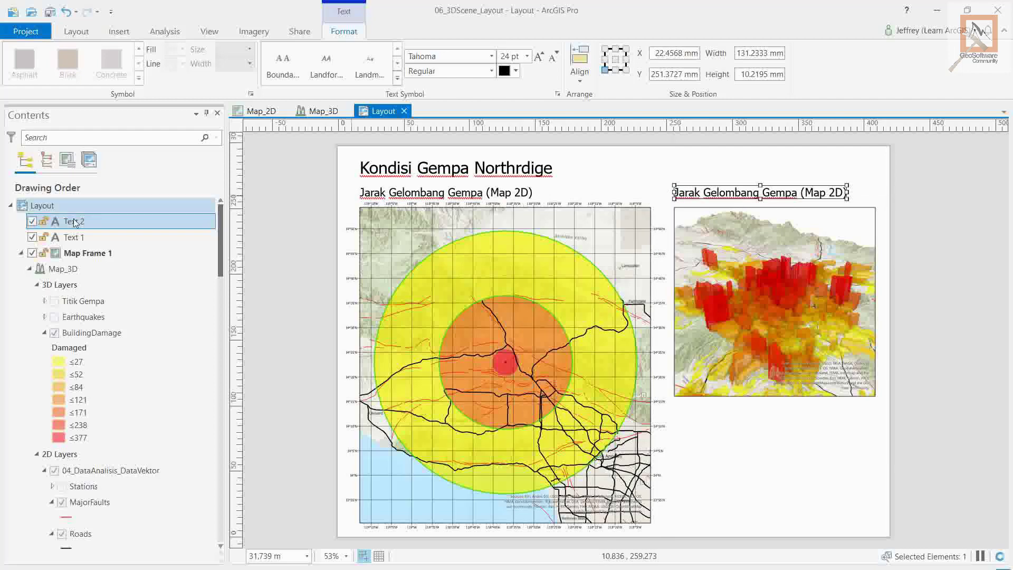
{"action": "left_click", "coordinate": [389, 195]}
{"action": "left_click", "coordinate": [703, 198]}
{"action": "left_click_drag", "start_coordinate": [709, 197], "coordinate": [708, 197]}
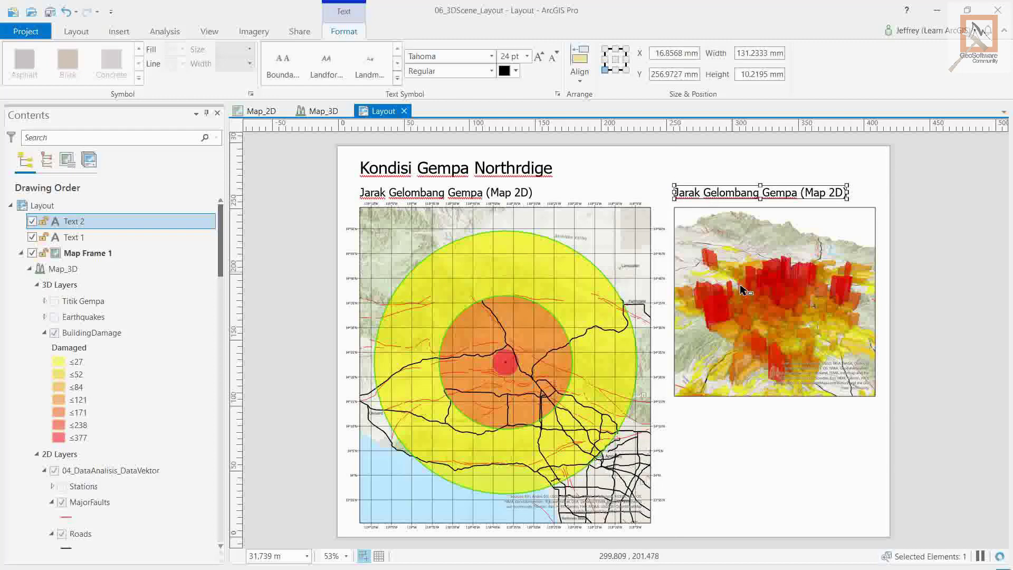
Change the copied caption above the 3D map frame to read Tingkat Kerusakan Bangunan (Map 3D).
{"action": "double_click", "coordinate": [732, 189]}
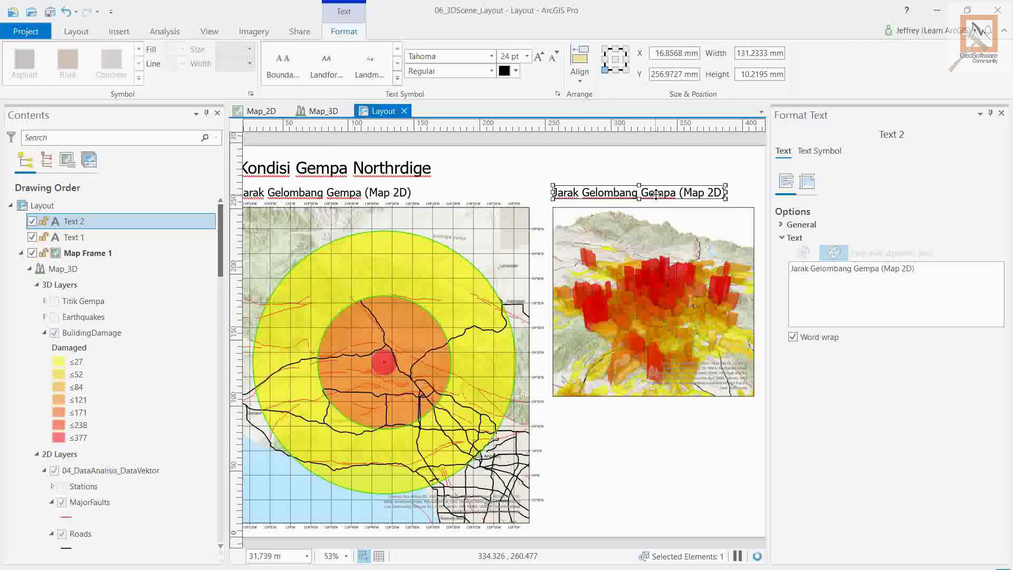
{"action": "left_click", "coordinate": [900, 280]}
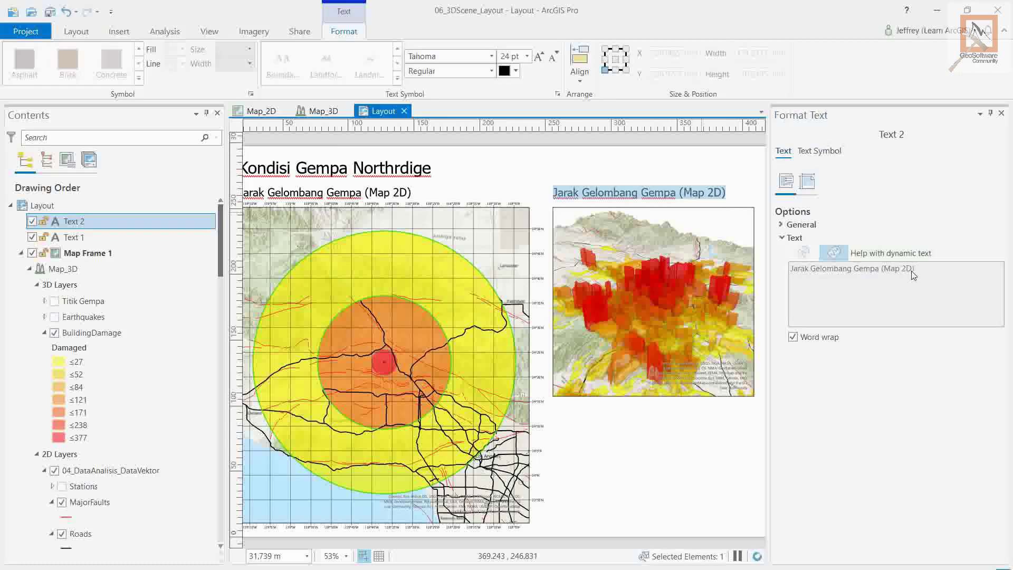
{"action": "left_click", "coordinate": [912, 271]}
{"action": "left_click_drag", "start_coordinate": [926, 271], "coordinate": [791, 262]}
{"action": "type", "text": "K"}
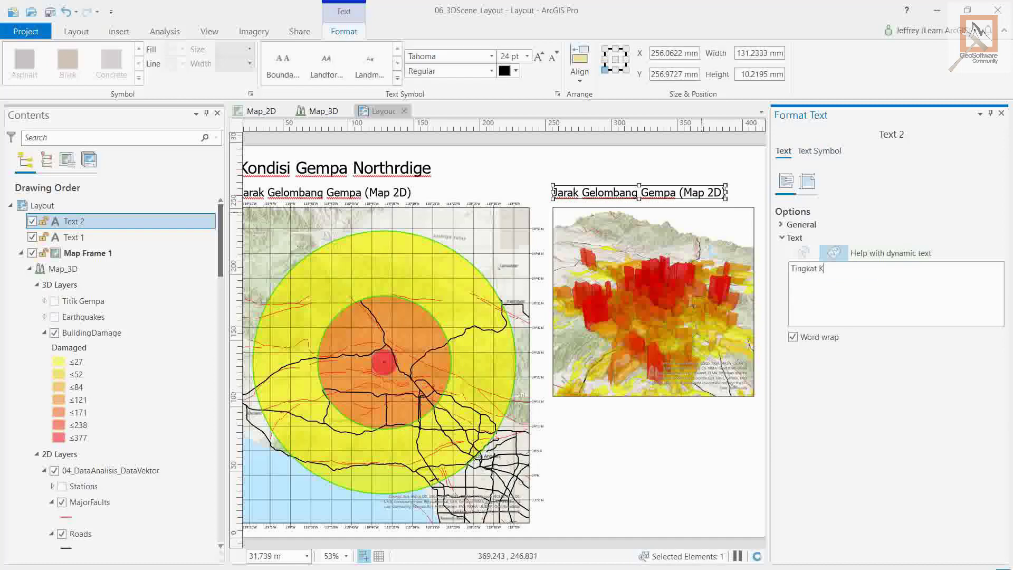
{"action": "type", "text": "eru sakan Bangunan (Map 3D)"}
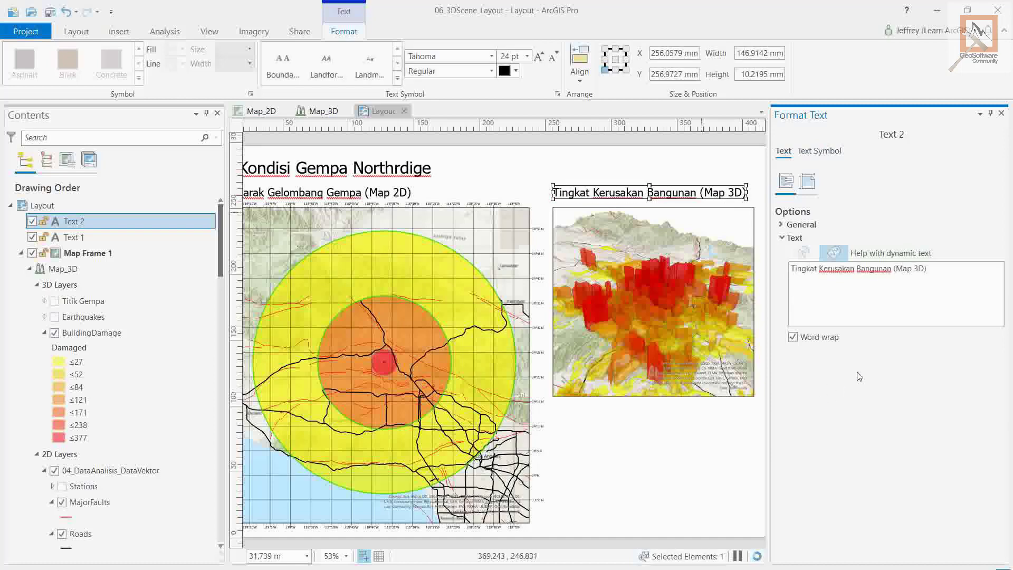
{"action": "left_click", "coordinate": [1001, 115]}
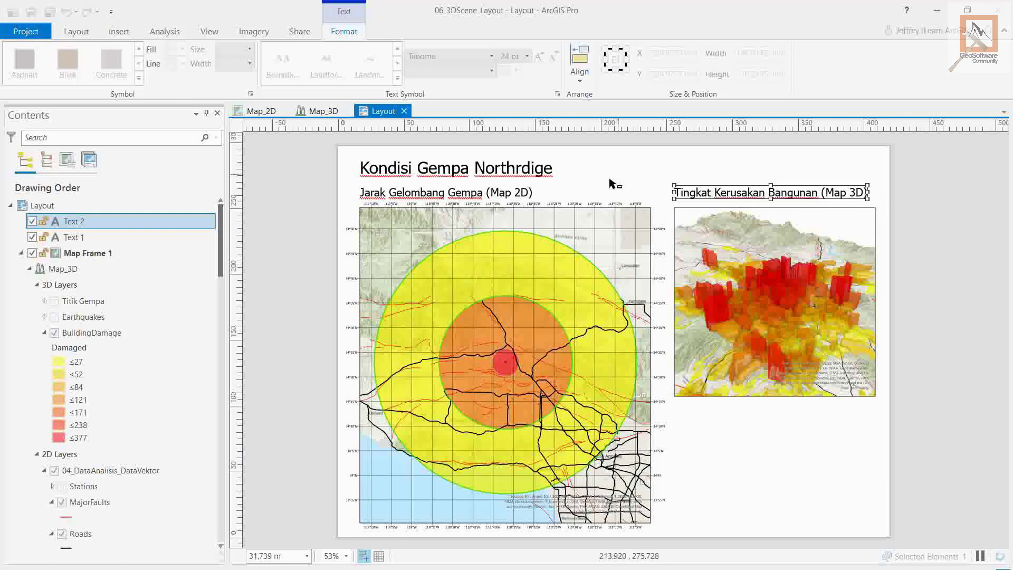
{"action": "left_click", "coordinate": [605, 235]}
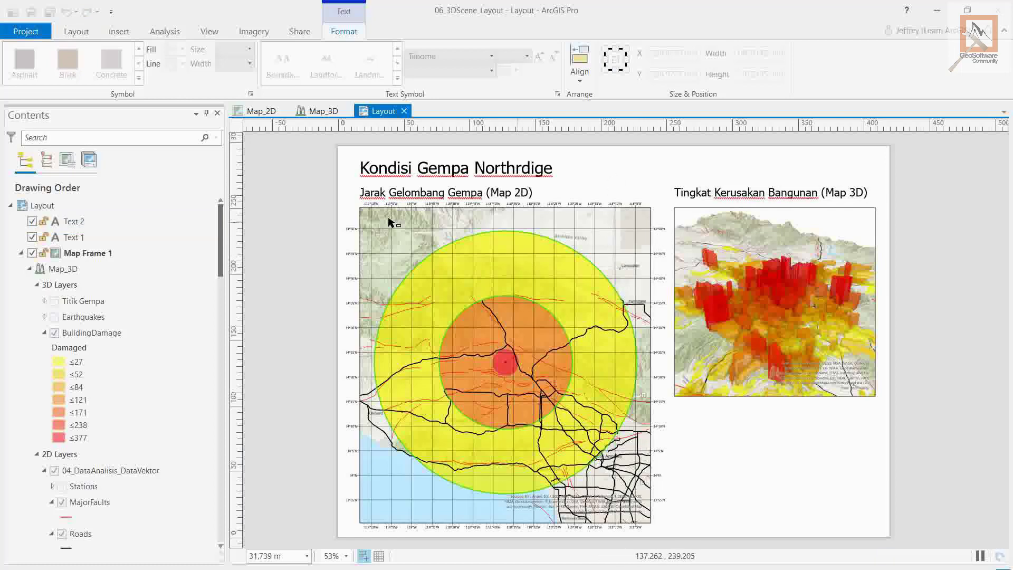
Insert a half-filled north arrow for the 2D map in the upper-left corner of its frame.
{"action": "left_click", "coordinate": [448, 223]}
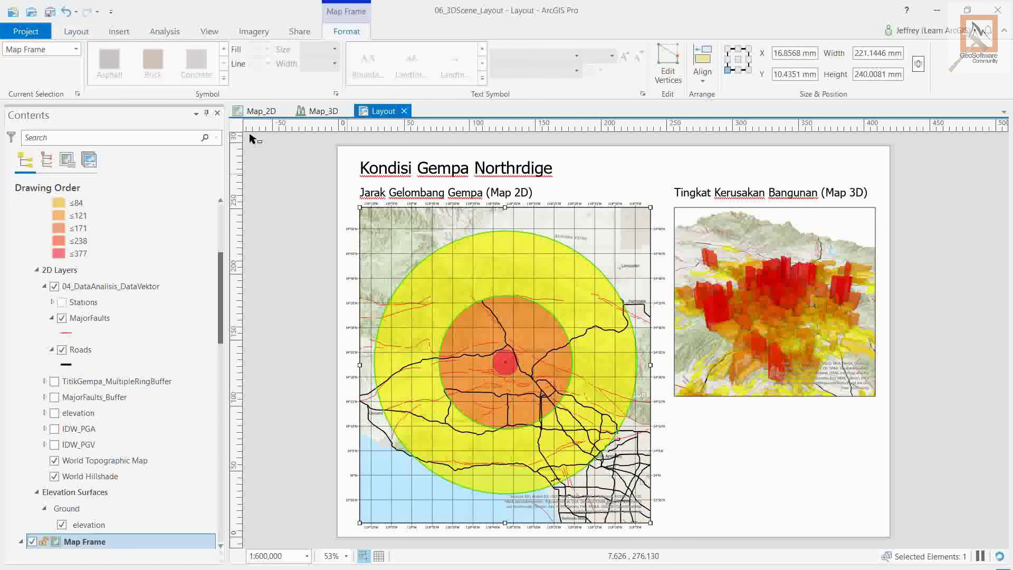
{"action": "left_click", "coordinate": [119, 33]}
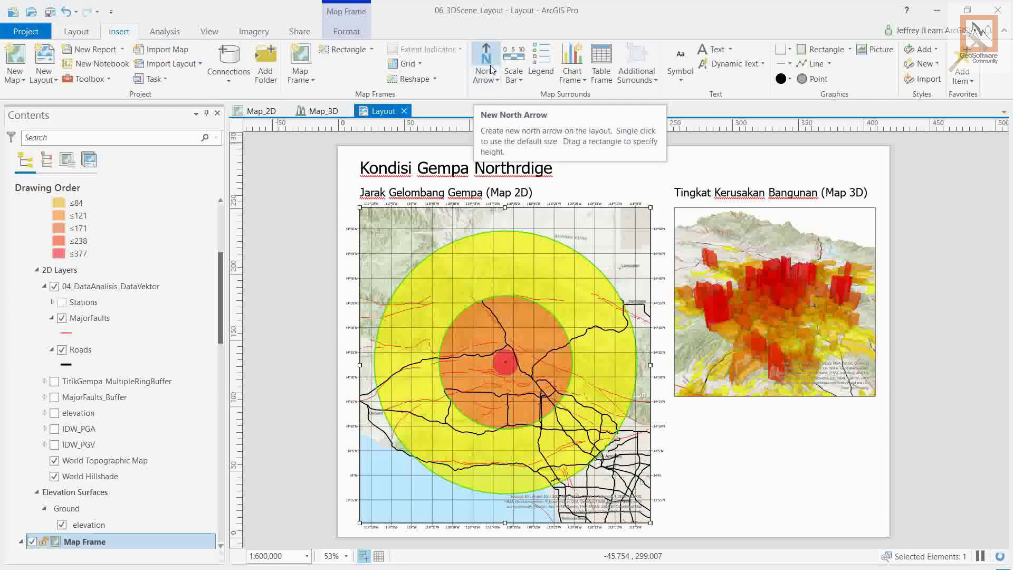
{"action": "left_click", "coordinate": [496, 81]}
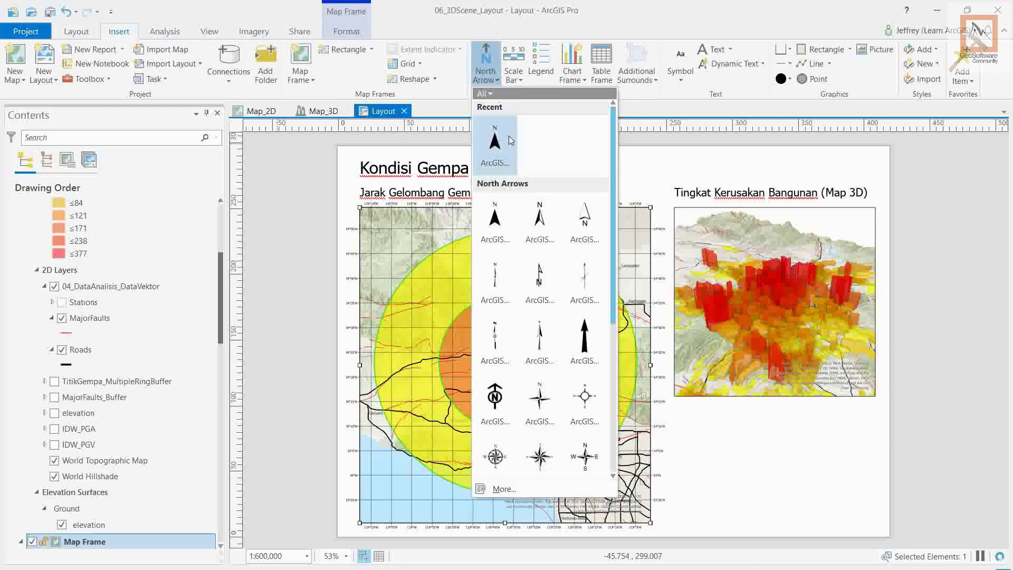
{"action": "left_click", "coordinate": [542, 222]}
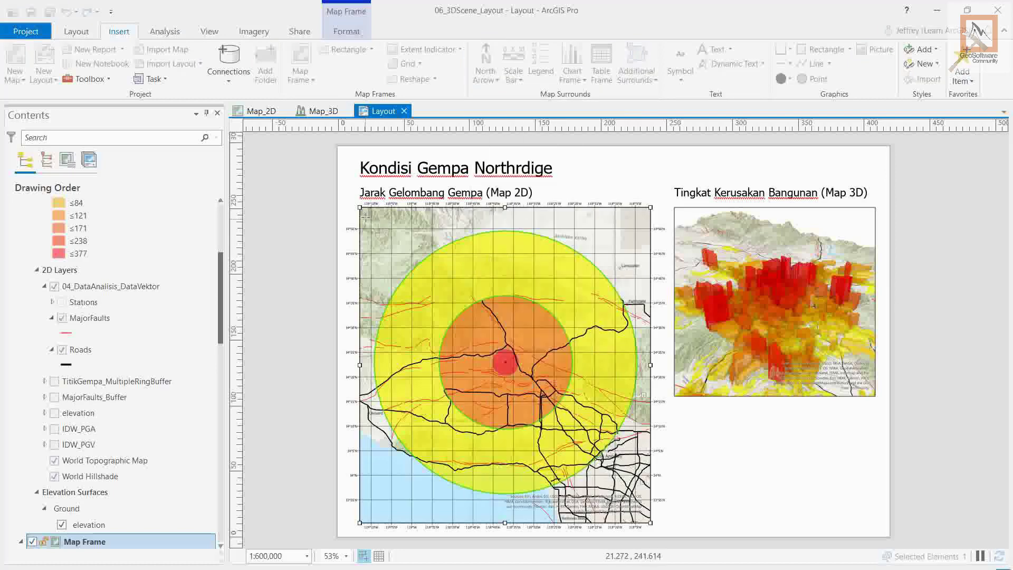
{"action": "left_click_drag", "start_coordinate": [369, 216], "coordinate": [375, 242]}
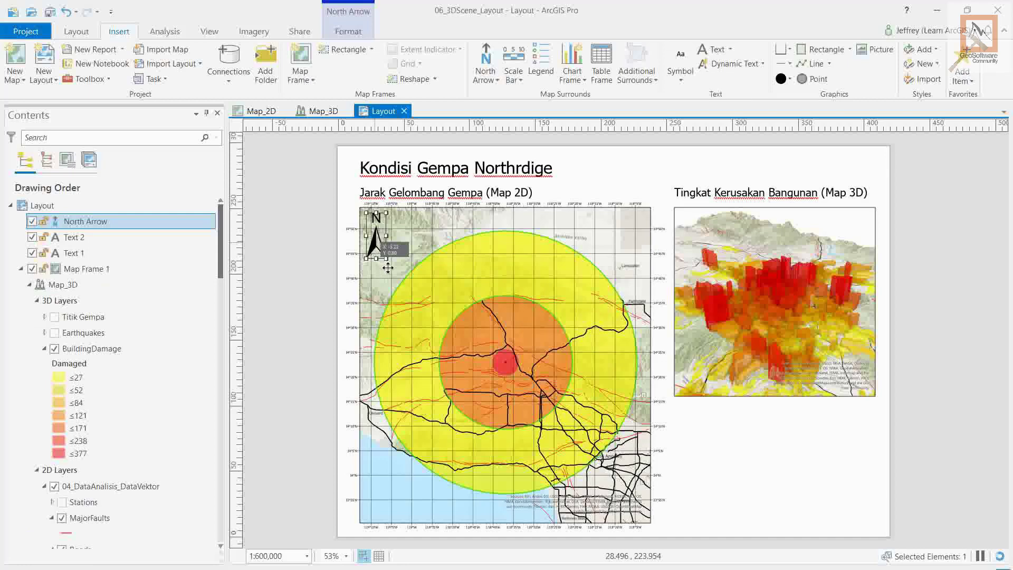
{"action": "left_click", "coordinate": [325, 248]}
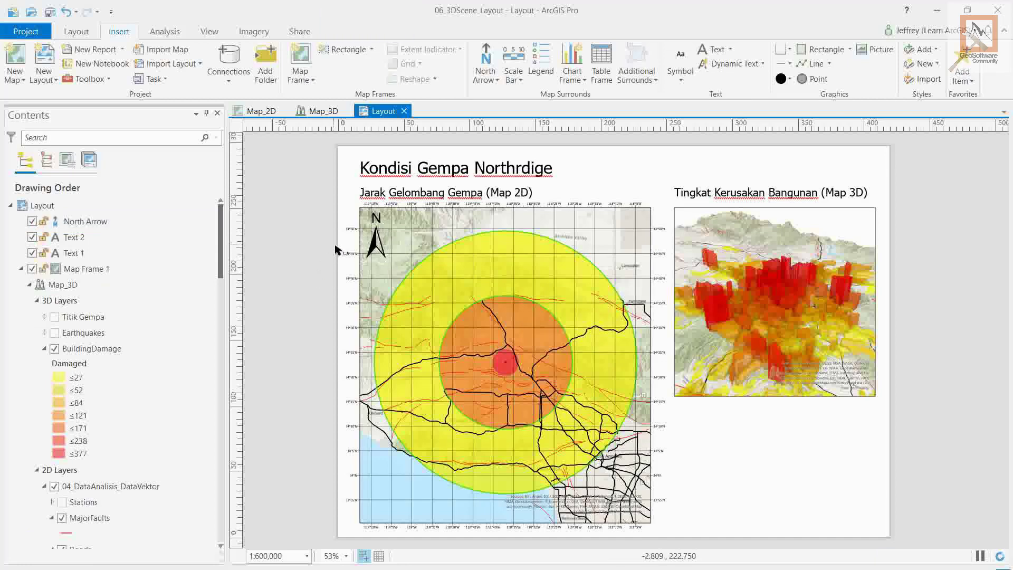
Insert a metric Alternating Scale Bar 2 in the 2D map frame's lower-left corner, sized to span 40 kilometers.
{"action": "left_click", "coordinate": [449, 228]}
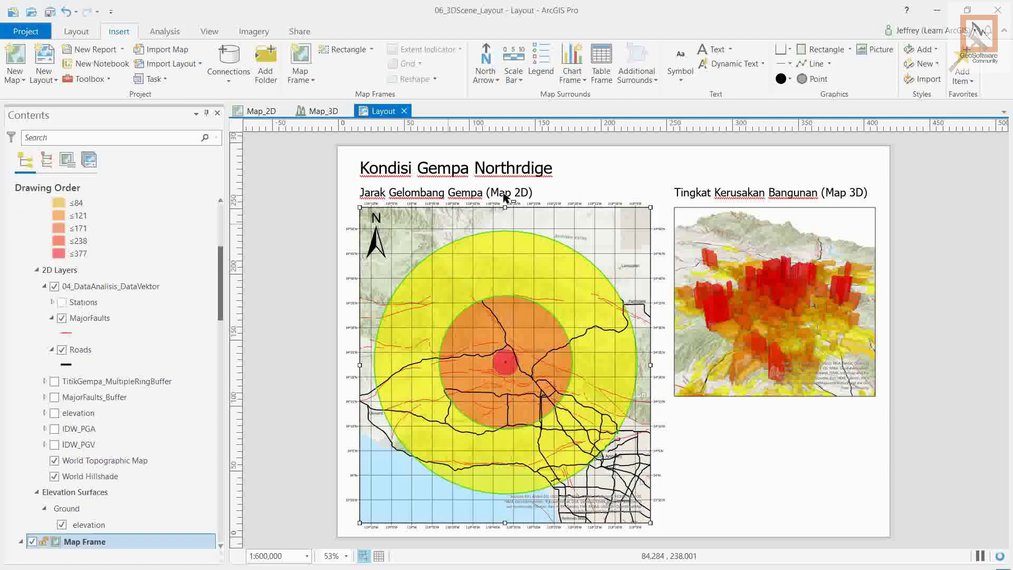
{"action": "left_click", "coordinate": [520, 80]}
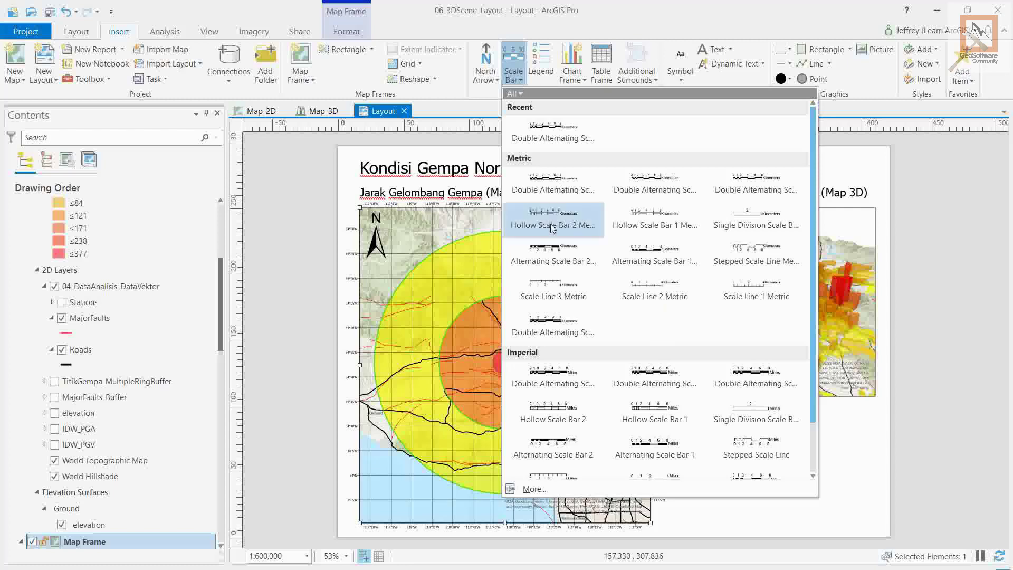
{"action": "left_click", "coordinate": [581, 257]}
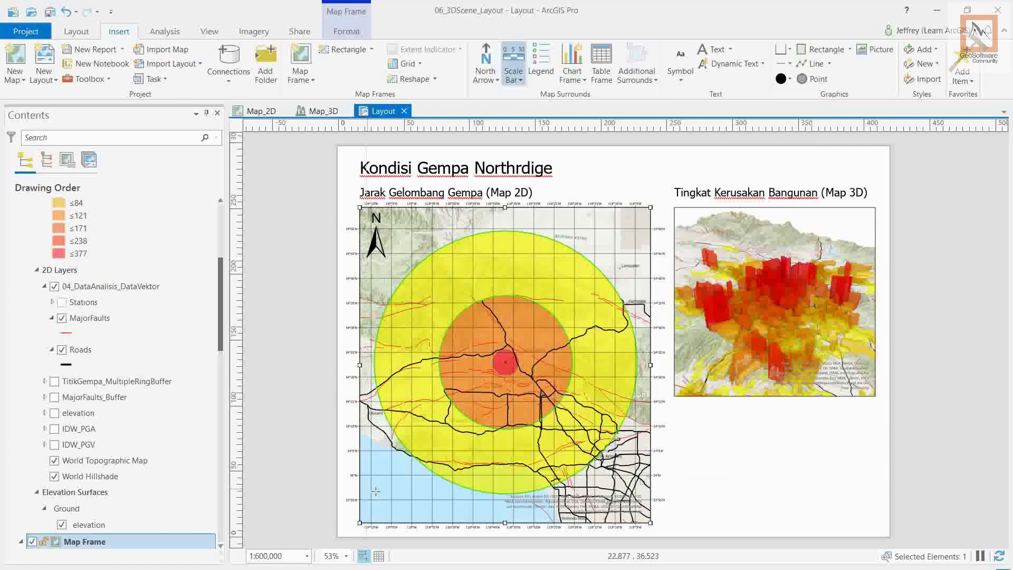
{"action": "left_click_drag", "start_coordinate": [366, 488], "coordinate": [494, 504]}
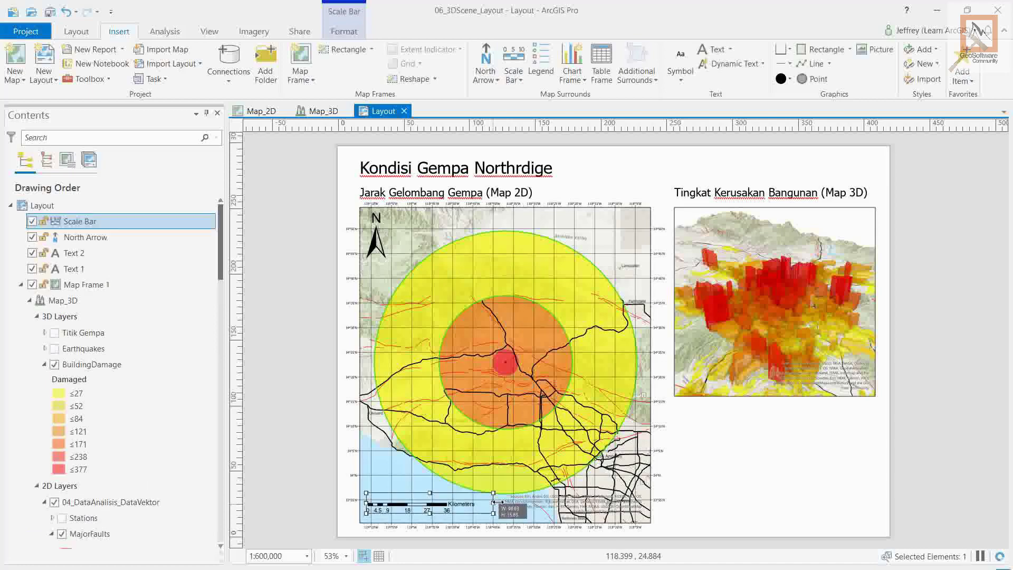
{"action": "left_click", "coordinate": [401, 344]}
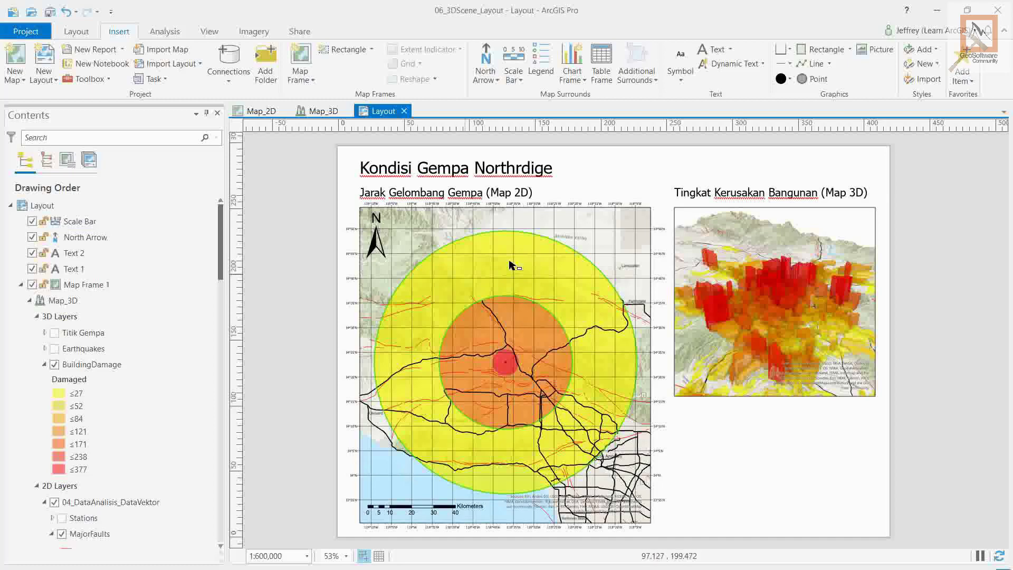
Insert a north arrow of the same style for the 3D map in the upper-right corner of its frame.
{"action": "left_click", "coordinate": [822, 231]}
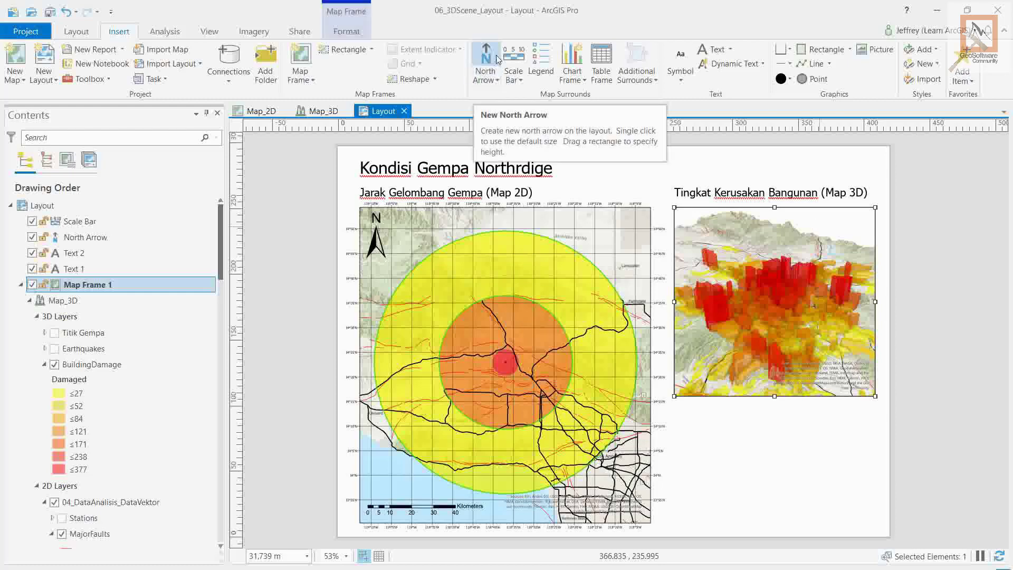
{"action": "left_click", "coordinate": [496, 81]}
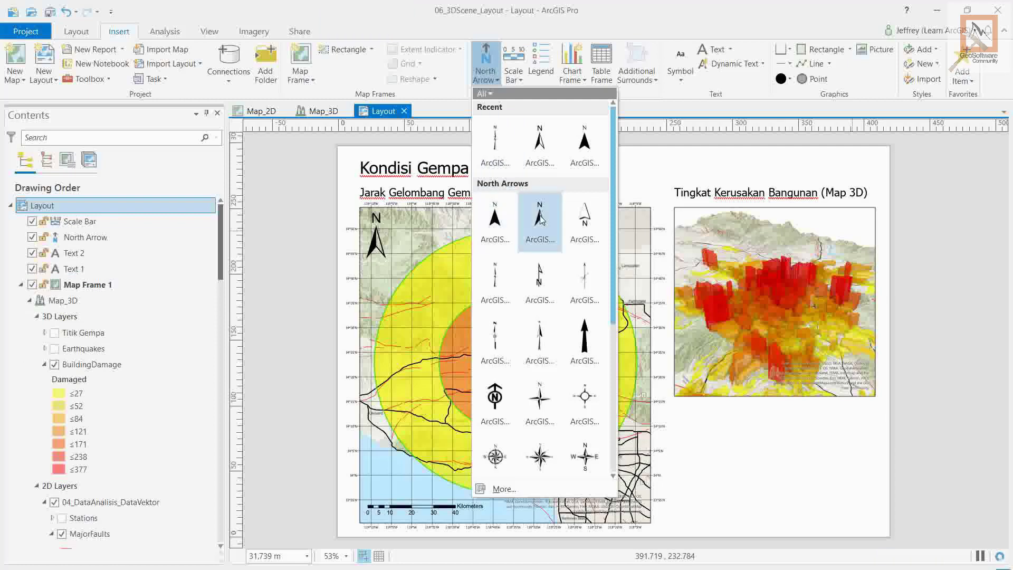
{"action": "left_click", "coordinate": [540, 142]}
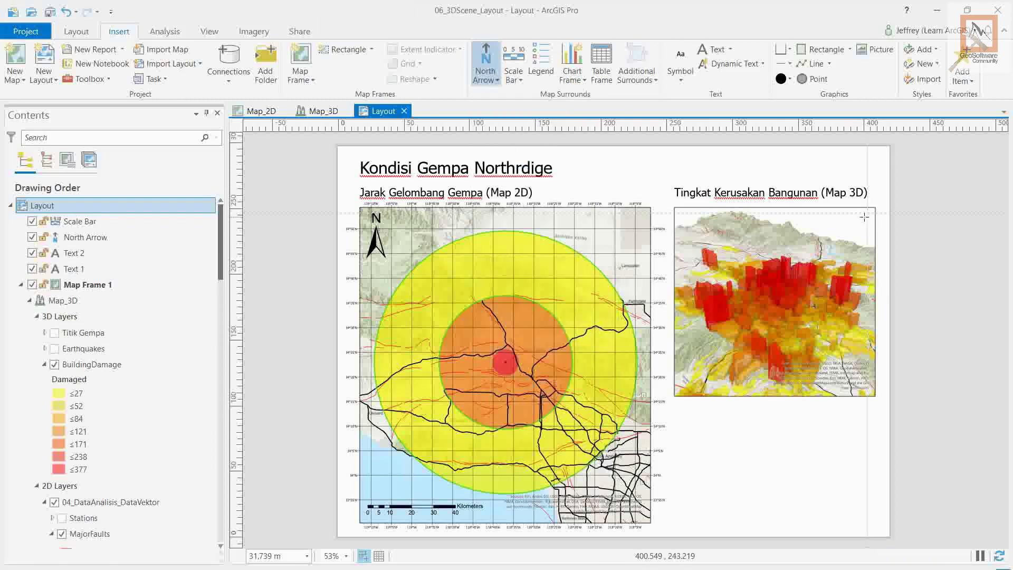
{"action": "left_click_drag", "start_coordinate": [868, 213], "coordinate": [839, 239]}
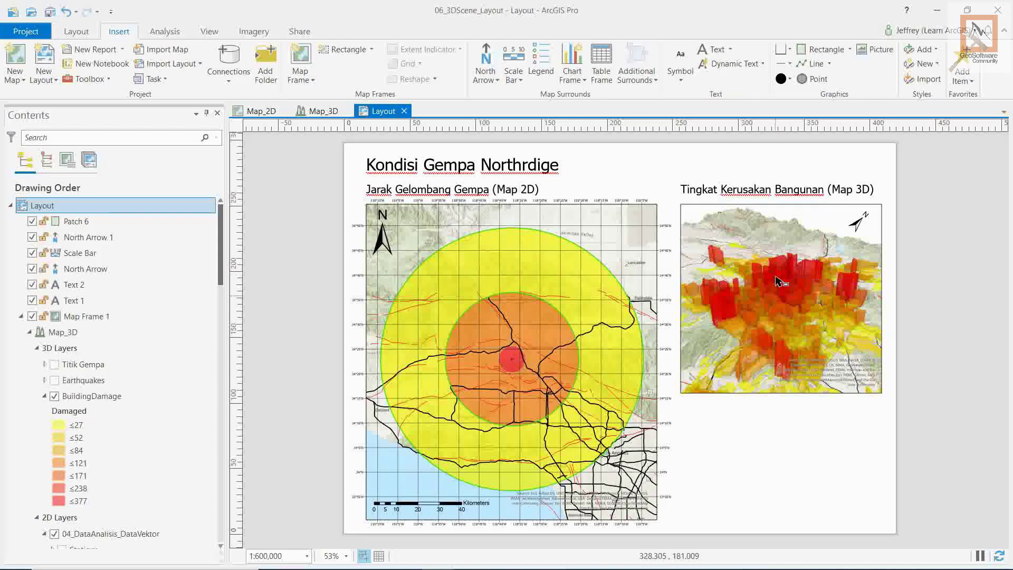
Apply the Purple-Red (Continuous) color scheme to the BuildingDamage layer of the 3D map.
{"action": "left_click", "coordinate": [813, 228]}
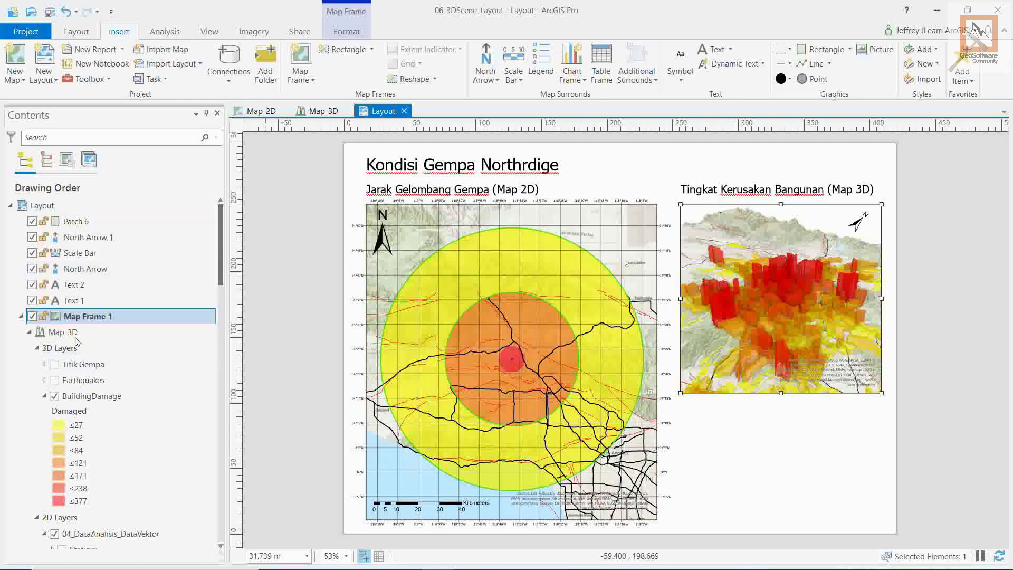
{"action": "left_click", "coordinate": [97, 397]}
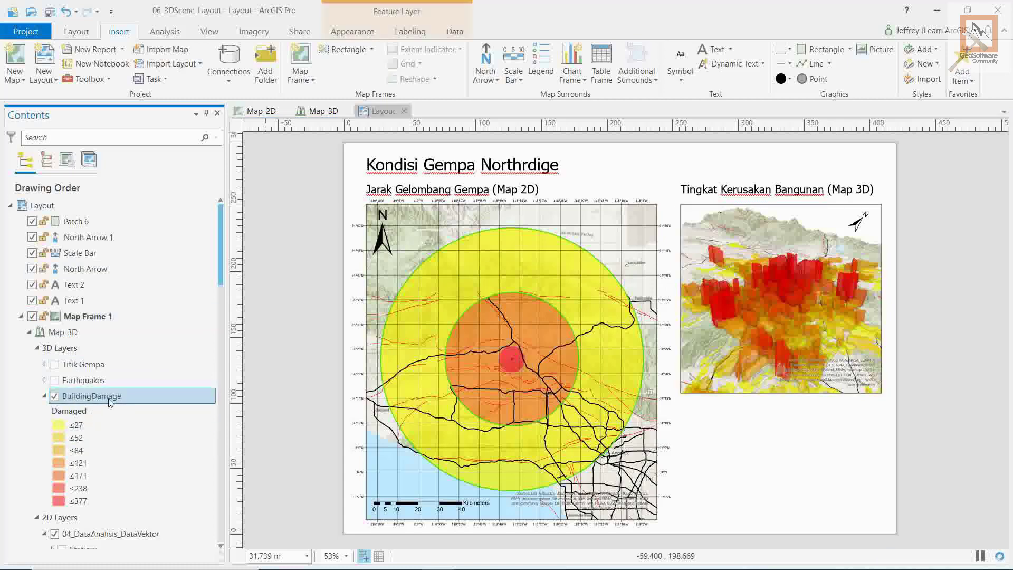
{"action": "right_click", "coordinate": [112, 402]}
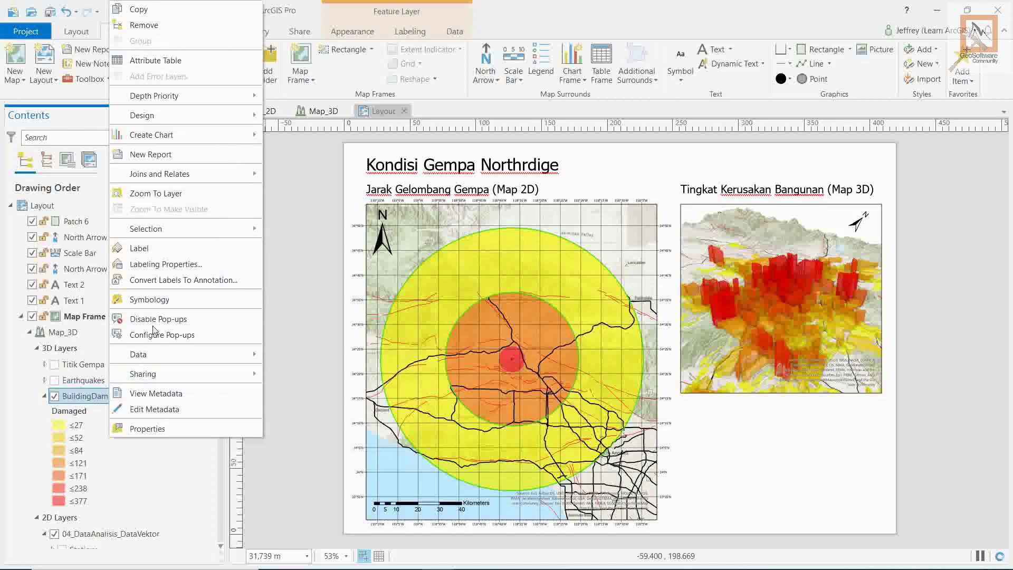
{"action": "left_click", "coordinate": [150, 300]}
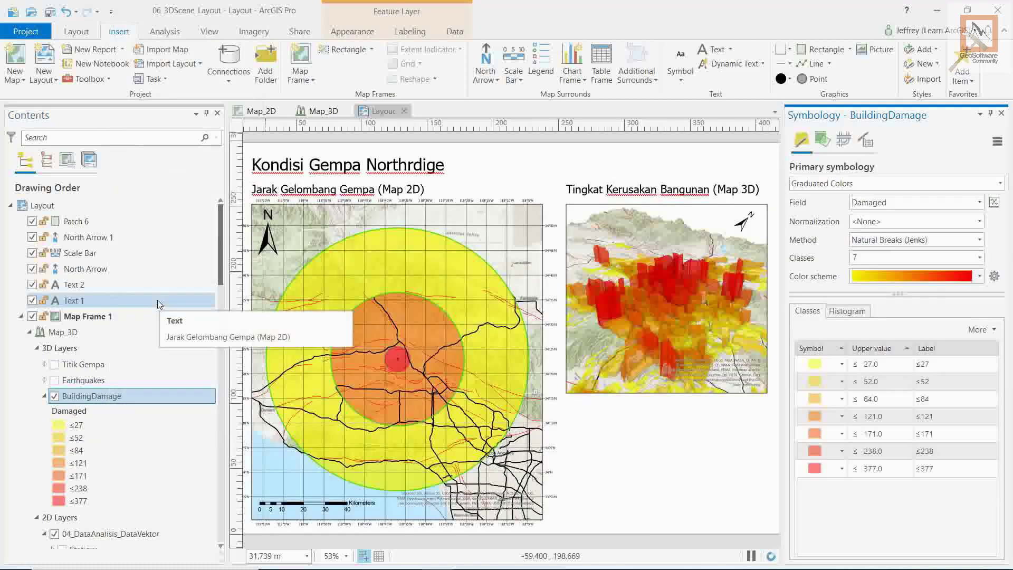
{"action": "left_click", "coordinate": [980, 277]}
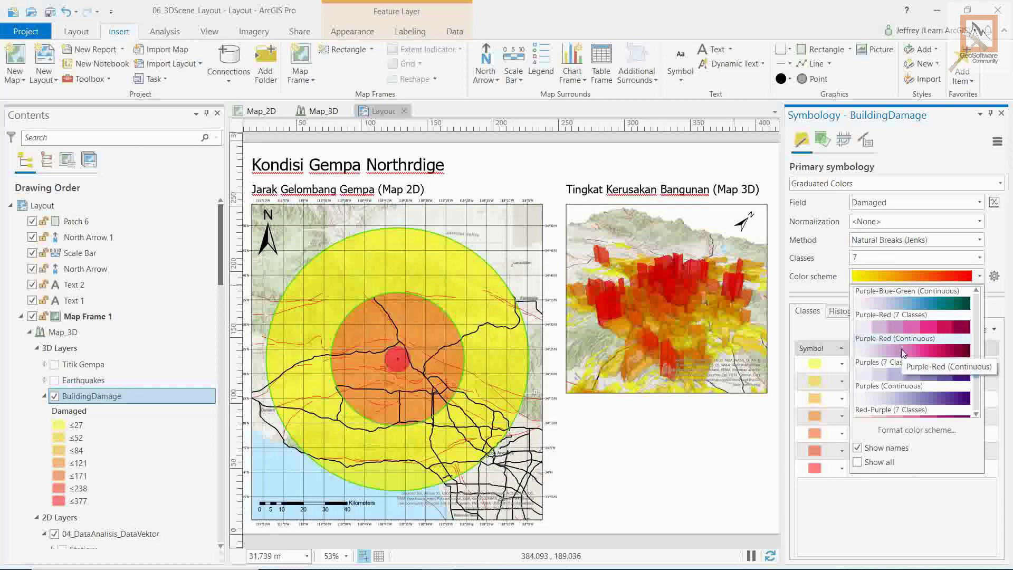
{"action": "left_click", "coordinate": [903, 350]}
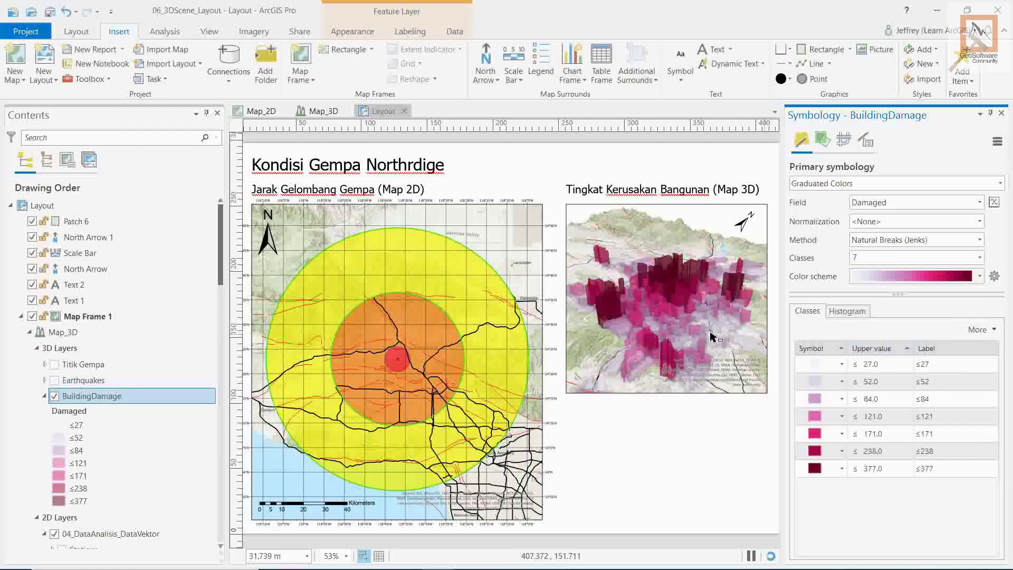
Extend the lower edge of the 3D map frame slightly downward and close the symbology settings.
{"action": "left_click", "coordinate": [657, 339]}
{"action": "left_click_drag", "start_coordinate": [663, 391], "coordinate": [668, 406]}
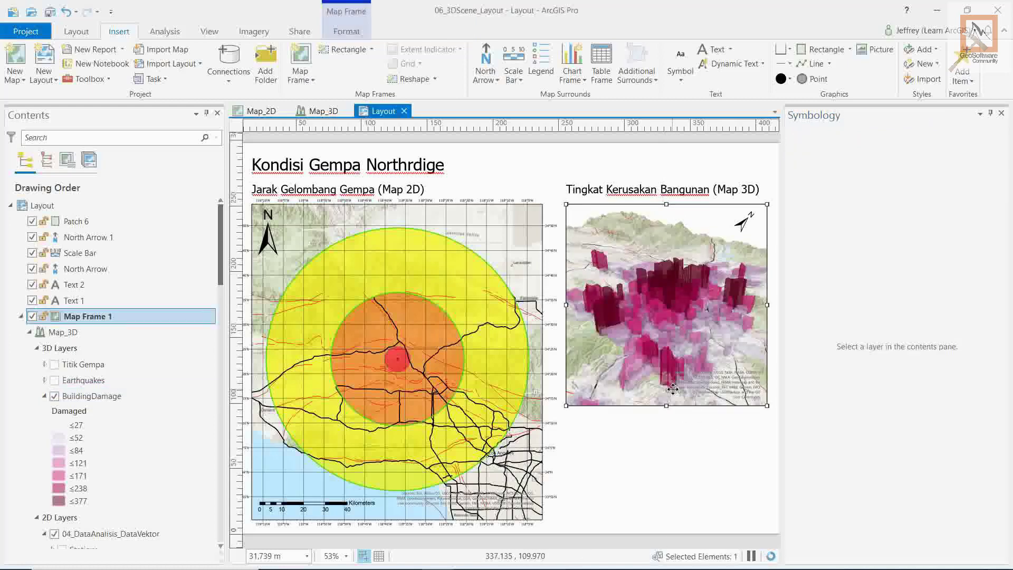
{"action": "left_click", "coordinate": [1002, 114]}
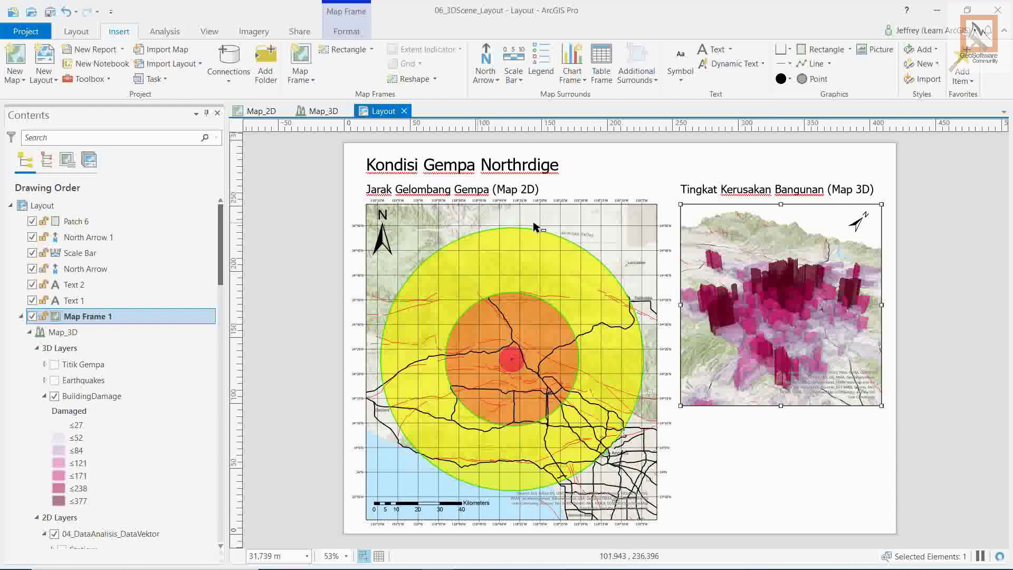
Insert a legend for the 2D map frame in the empty area directly below the 3D map frame.
{"action": "left_click", "coordinate": [508, 219]}
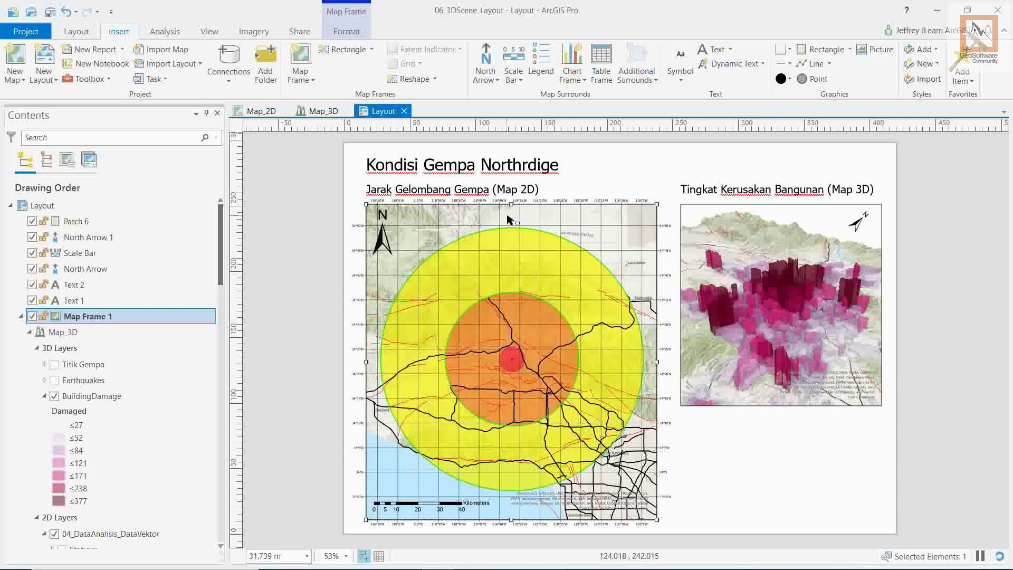
{"action": "left_click", "coordinate": [544, 72]}
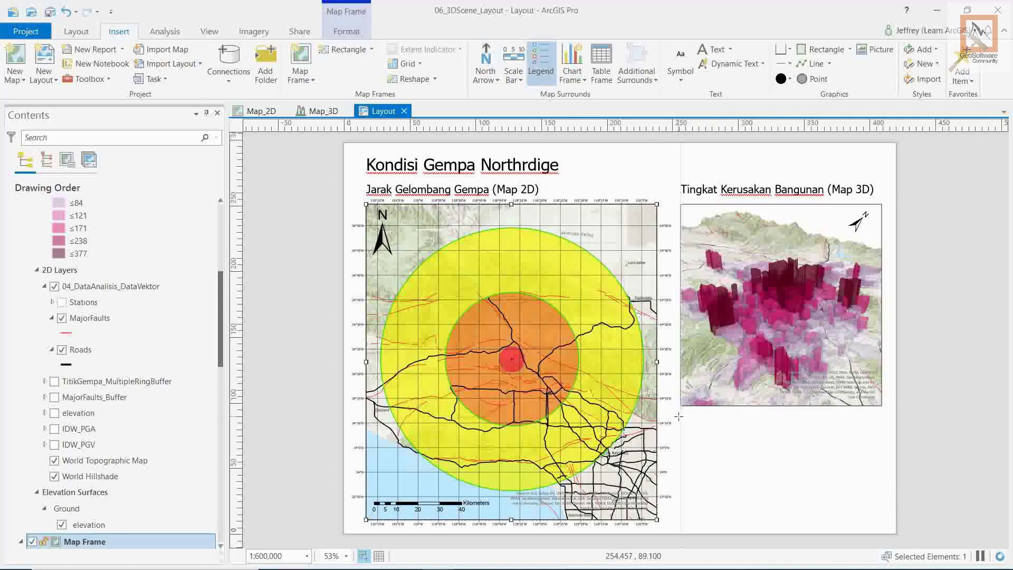
{"action": "left_click_drag", "start_coordinate": [681, 415], "coordinate": [781, 520]}
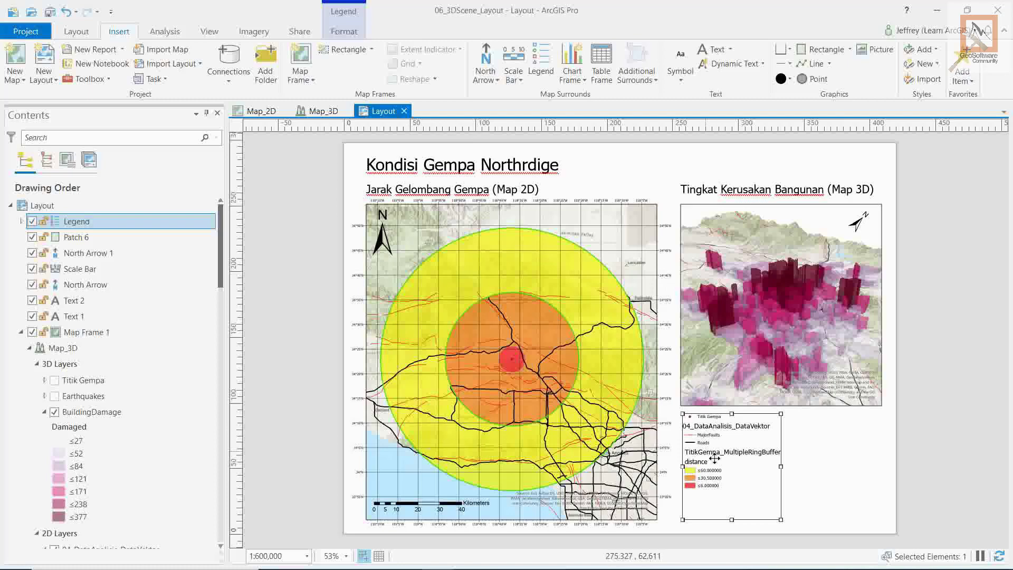
Show the legend's title and change it to Legenda (Map 2D).
{"action": "right_click", "coordinate": [714, 432]}
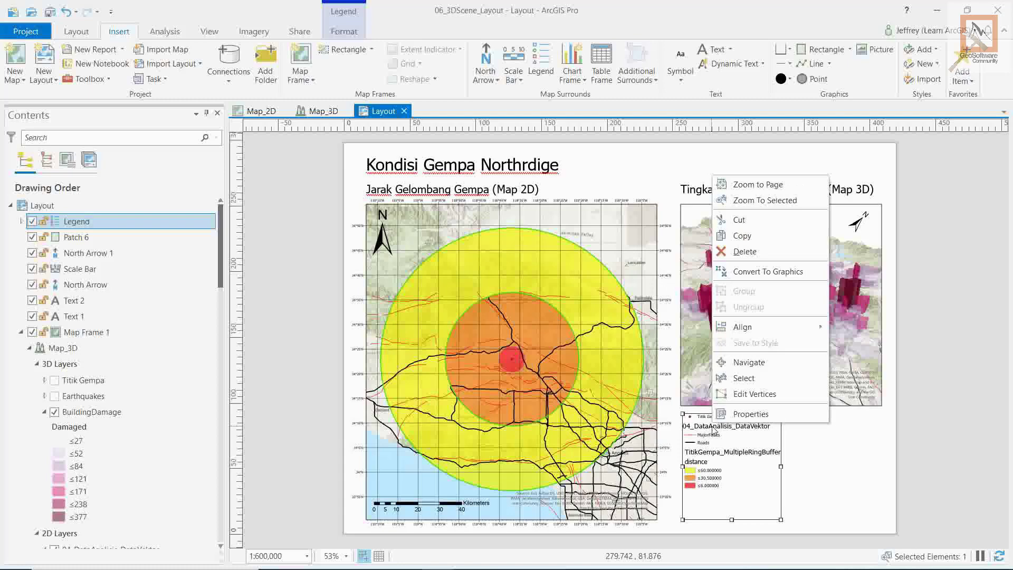
{"action": "left_click", "coordinate": [740, 414]}
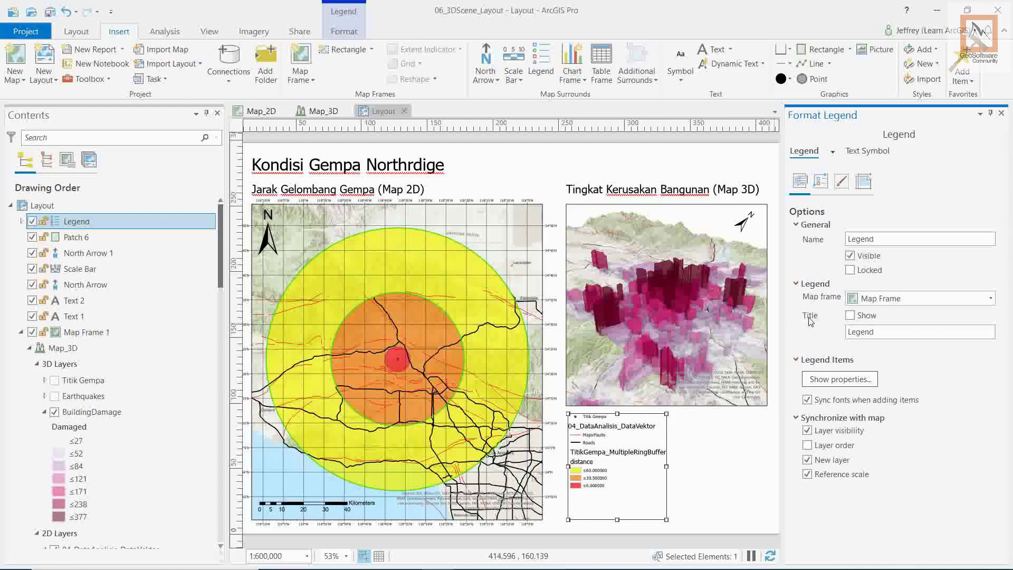
{"action": "left_click", "coordinate": [850, 315]}
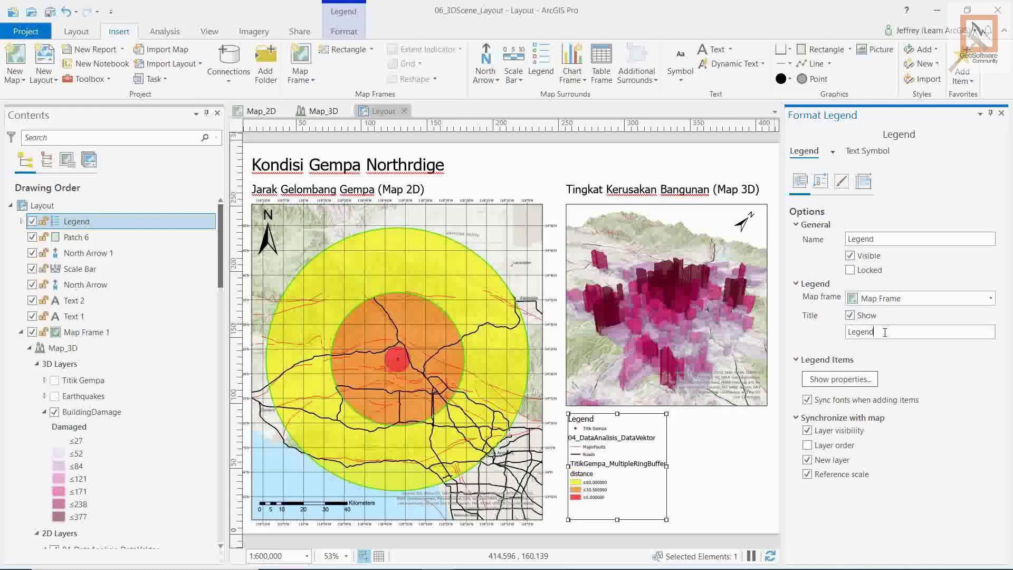
{"action": "left_click_drag", "start_coordinate": [893, 334], "coordinate": [840, 336]}
{"action": "left_click", "coordinate": [890, 331]}
{"action": "type", "text": "a (Map 2D)"}
{"action": "key", "text": "Return"}
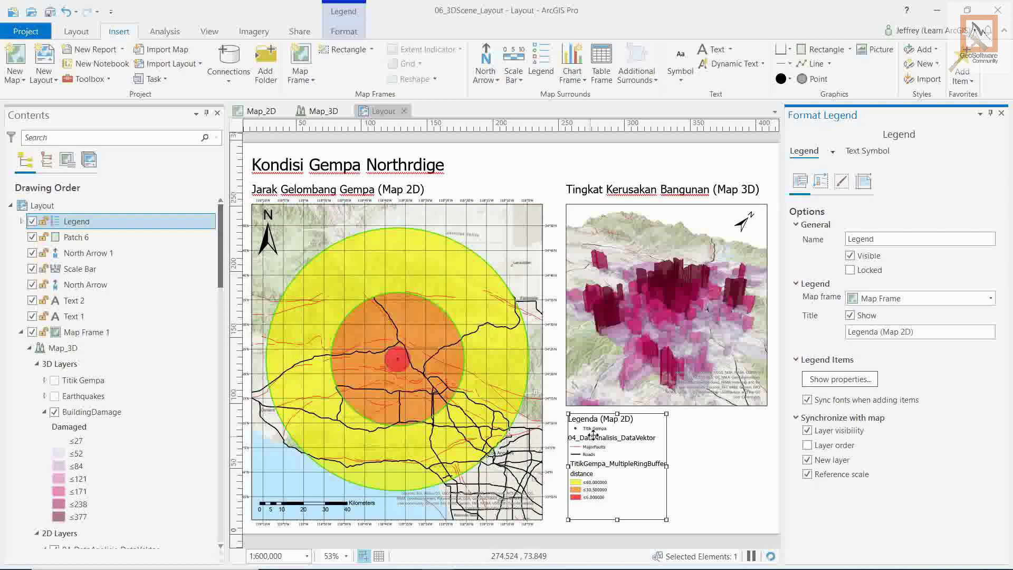
{"action": "left_click", "coordinate": [676, 438]}
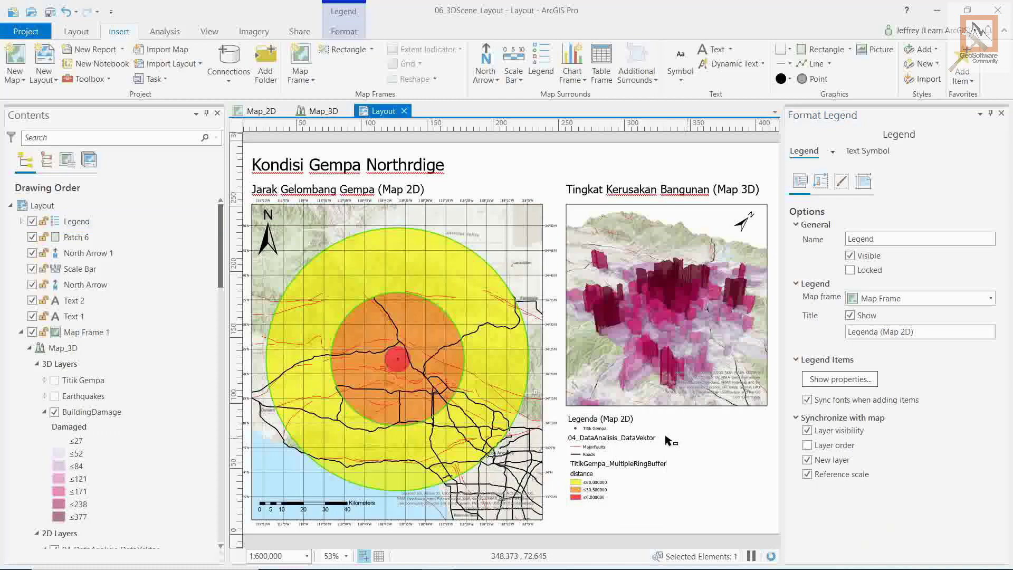
Convert the 2D map legend to graphics and ungroup it into separate entries.
{"action": "left_click", "coordinate": [595, 442]}
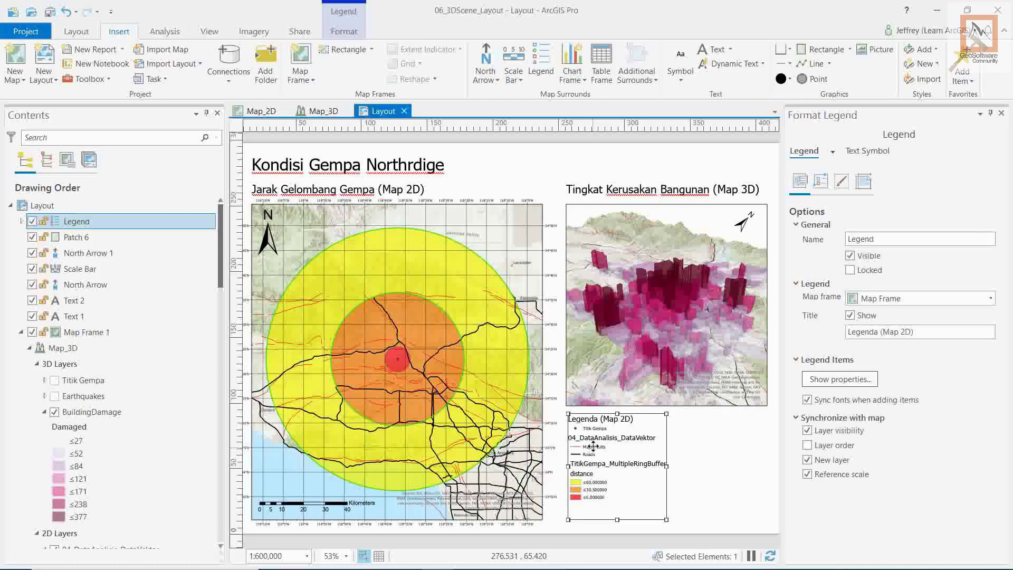
{"action": "right_click", "coordinate": [596, 449]}
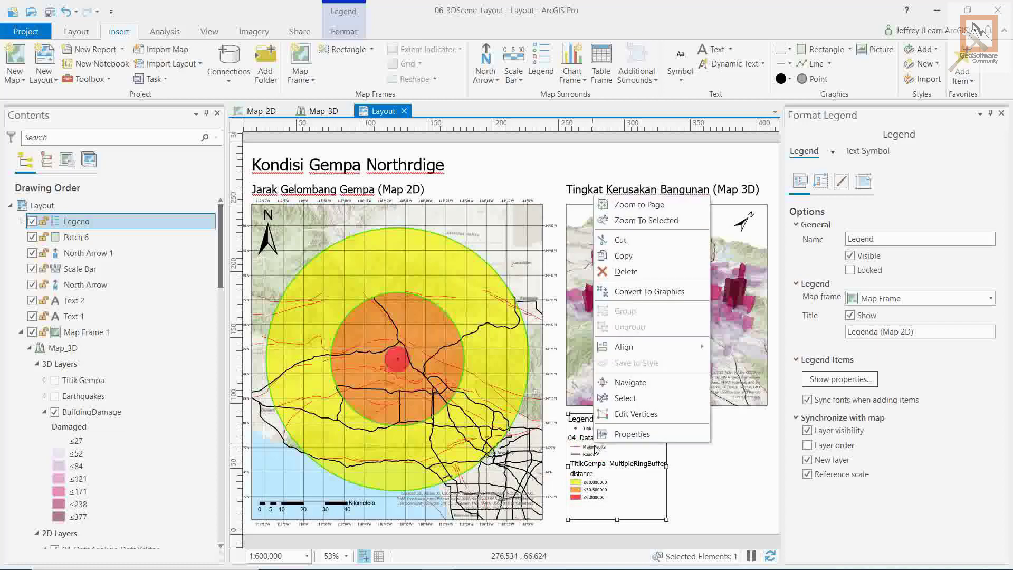
{"action": "left_click", "coordinate": [637, 294]}
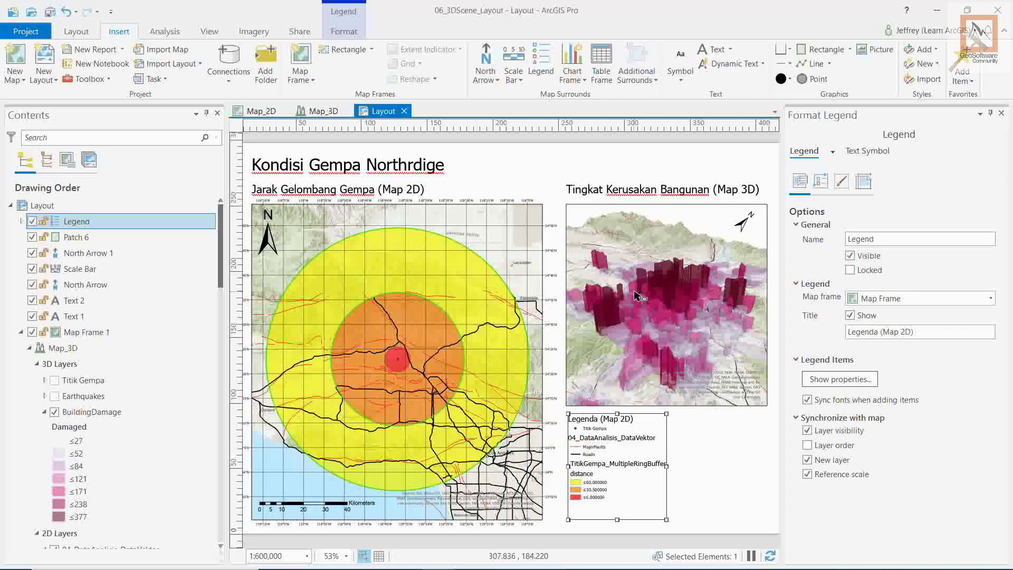
{"action": "right_click", "coordinate": [600, 443]}
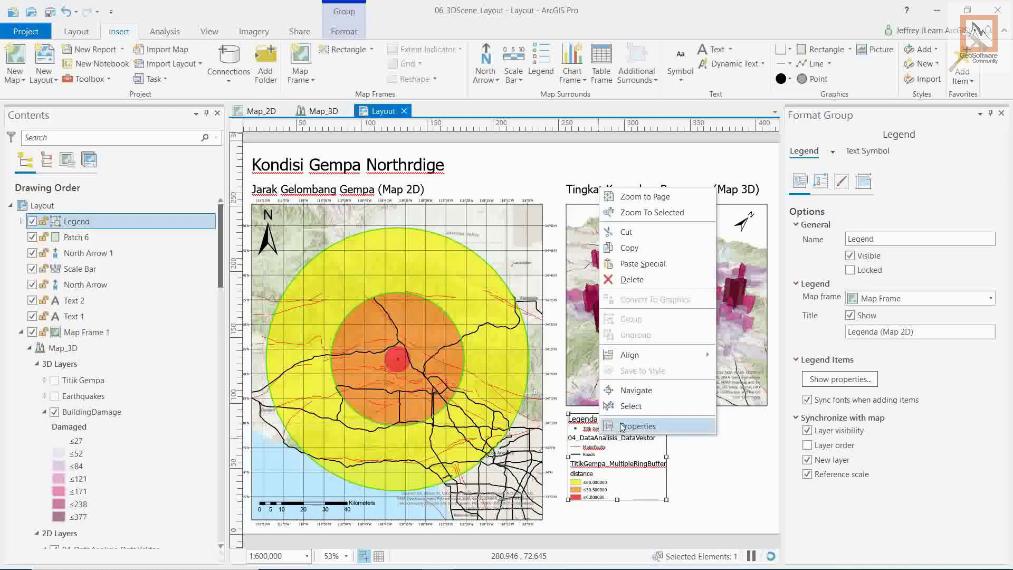
{"action": "left_click", "coordinate": [640, 336]}
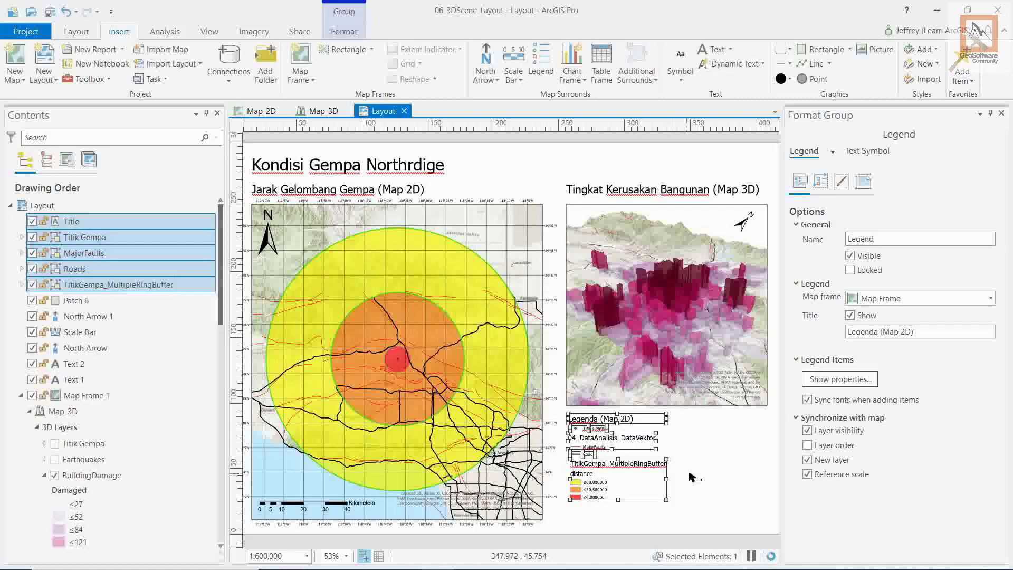
{"action": "left_click", "coordinate": [684, 477]}
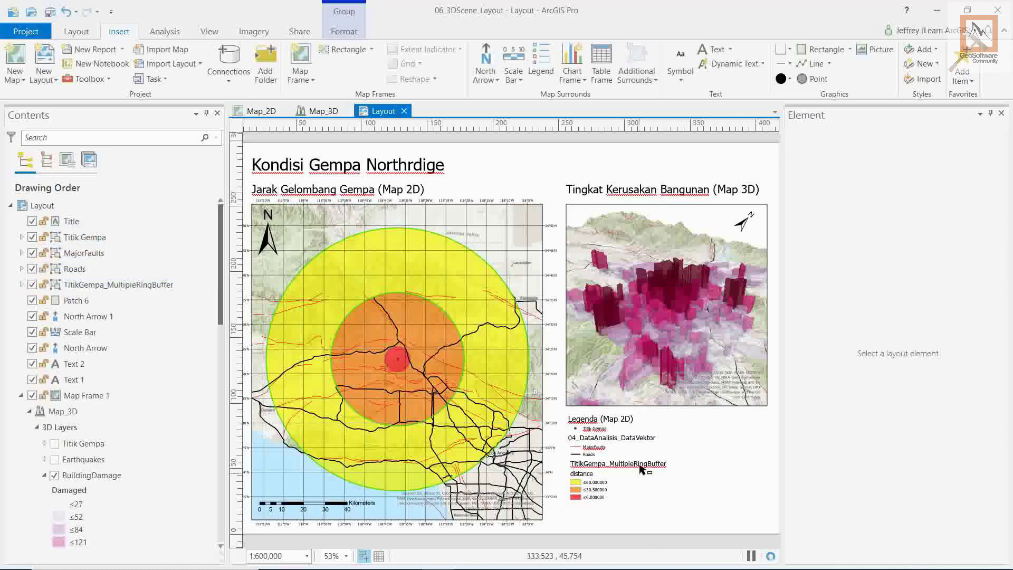
Ungroup the MajorFaults legend entry and delete its 04_DataAnalisis_DataVektor group heading.
{"action": "scroll", "coordinate": [704, 490], "scroll_direction": "up", "scroll_amount": 2}
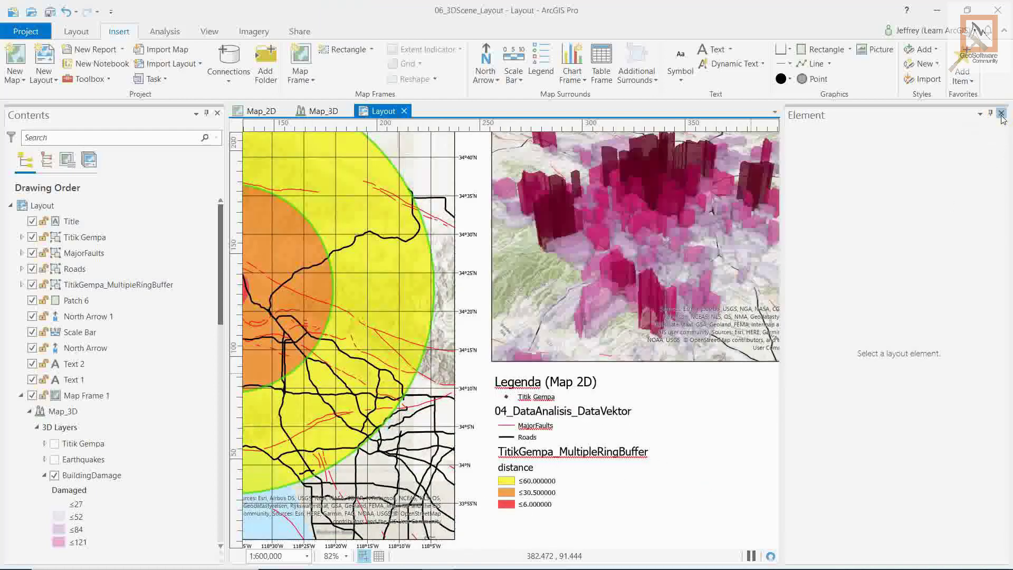
{"action": "left_click", "coordinate": [1002, 114]}
{"action": "scroll", "coordinate": [736, 494], "scroll_direction": "up", "scroll_amount": 2}
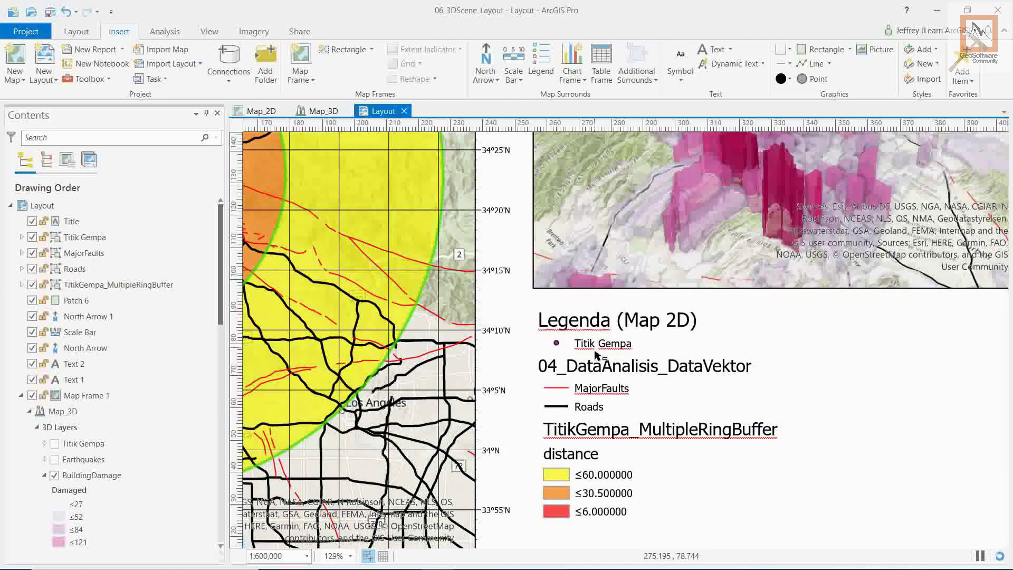
{"action": "left_click", "coordinate": [607, 371]}
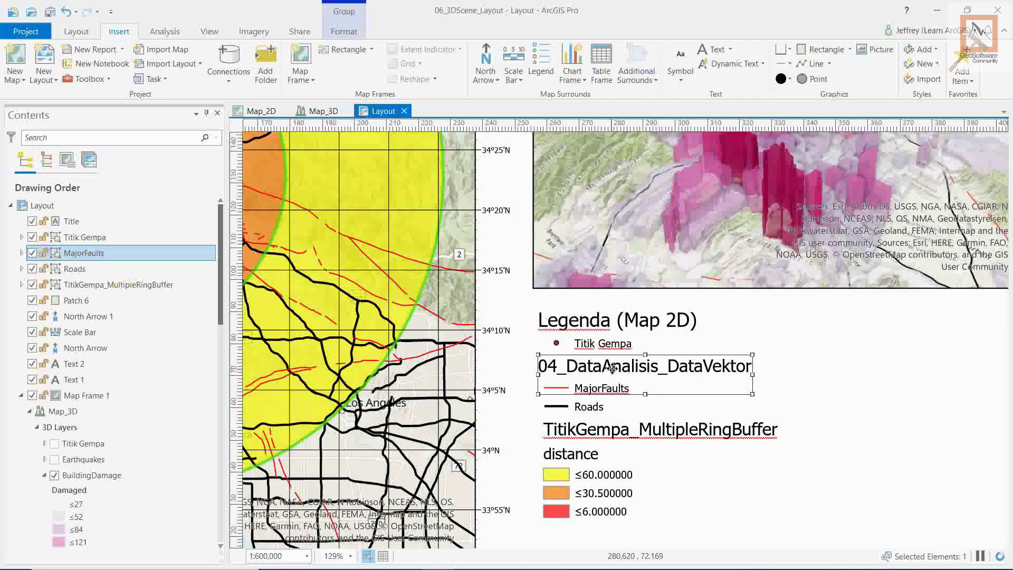
{"action": "right_click", "coordinate": [612, 370]}
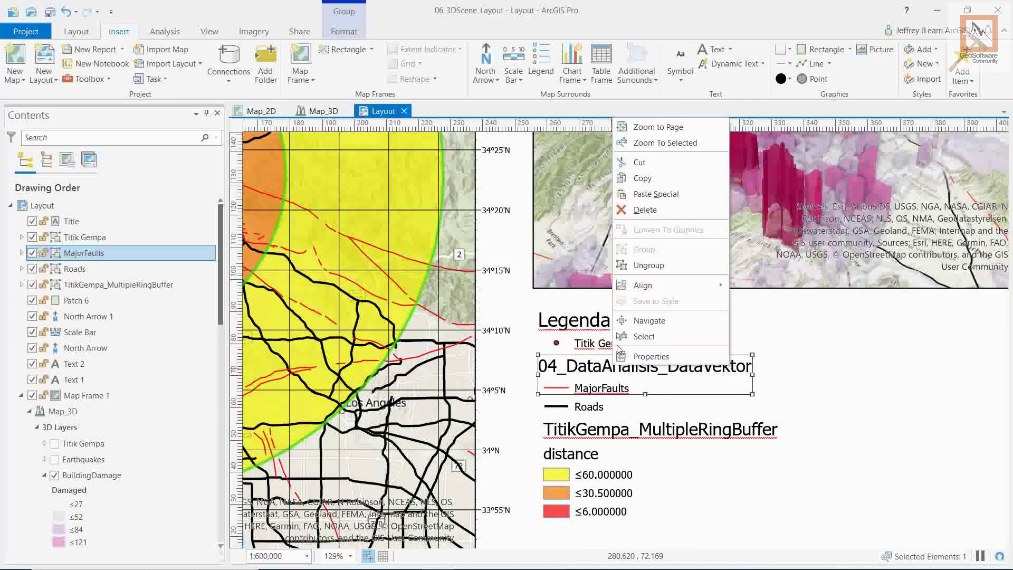
{"action": "left_click", "coordinate": [661, 265]}
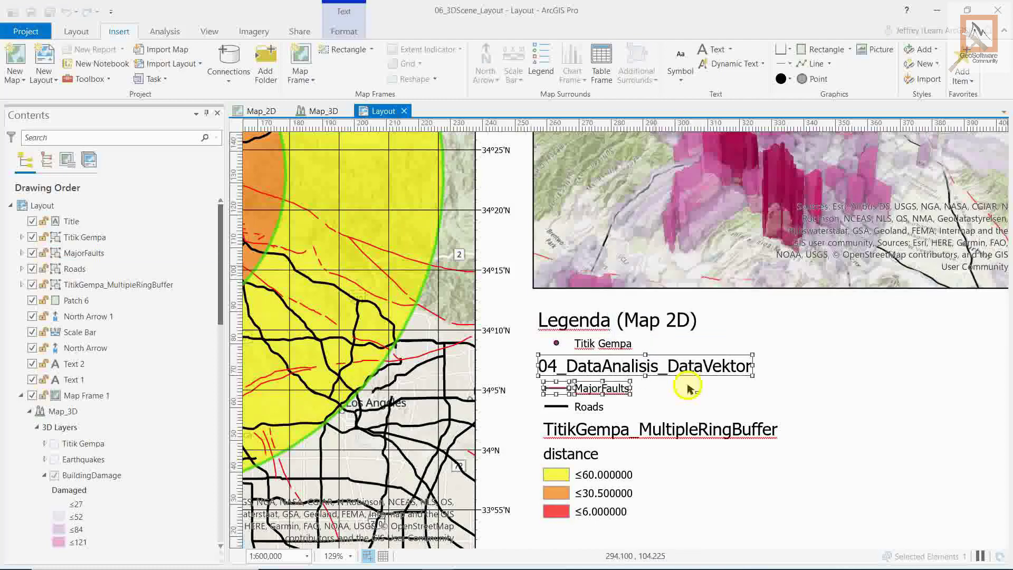
{"action": "left_click", "coordinate": [654, 368]}
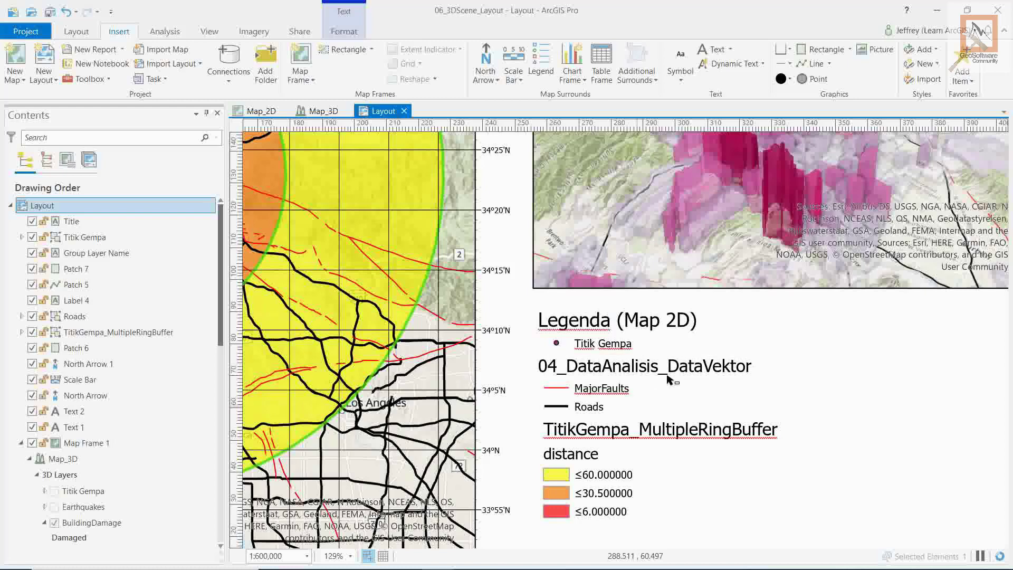
Move the MajorFaults and Roads legend entries up together to sit directly beneath the Titik Gempa entry.
{"action": "left_click_drag", "start_coordinate": [661, 418], "coordinate": [518, 372]}
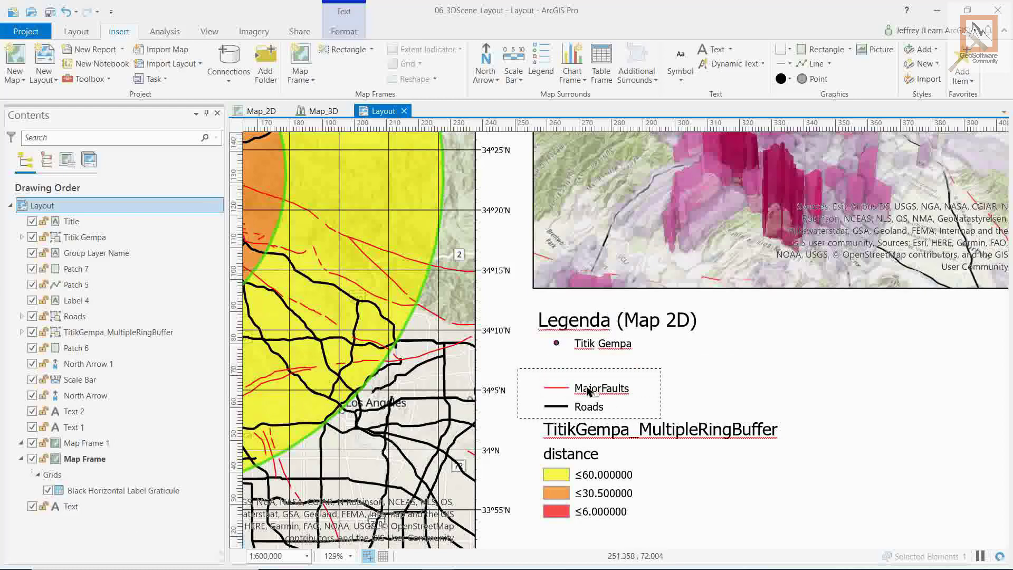
{"action": "left_click_drag", "start_coordinate": [654, 368], "coordinate": [539, 420]}
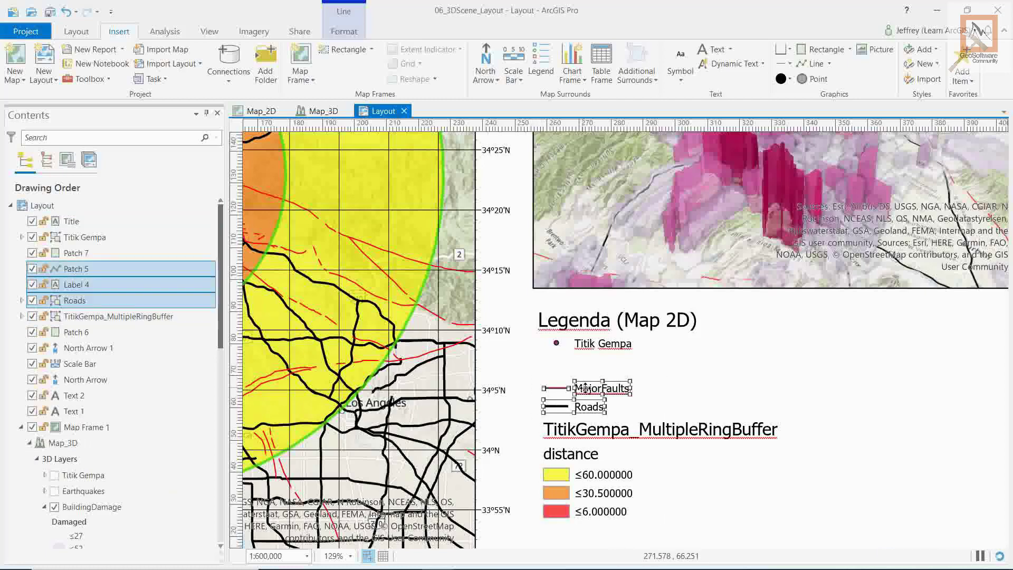
{"action": "left_click_drag", "start_coordinate": [586, 389], "coordinate": [586, 362]}
{"action": "left_click", "coordinate": [659, 392]}
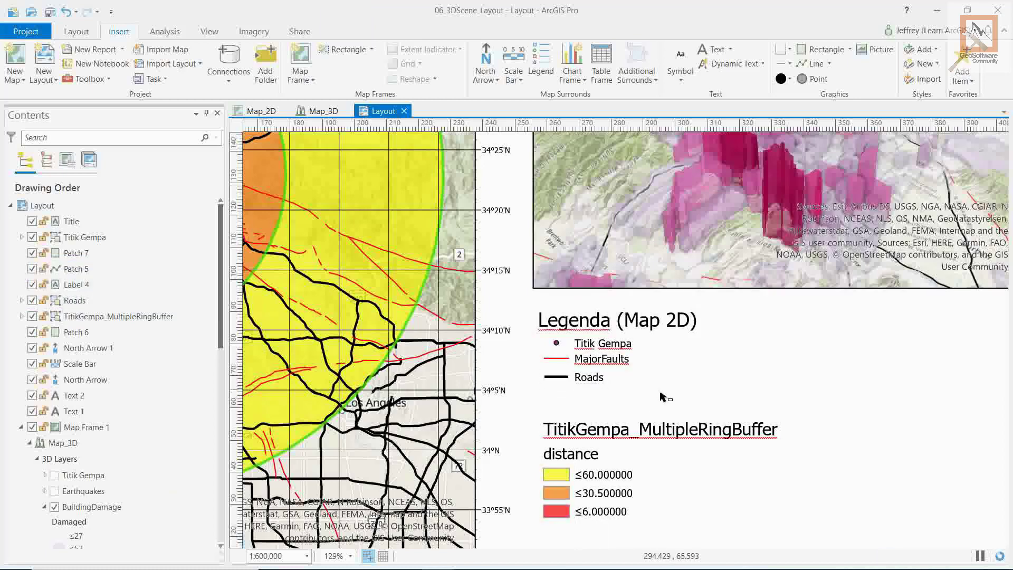
Ungroup the TitikGempa_MultipleRingBuffer legend entry and change its heading text to Jarak Gelombang Gempa.
{"action": "left_click", "coordinate": [600, 432]}
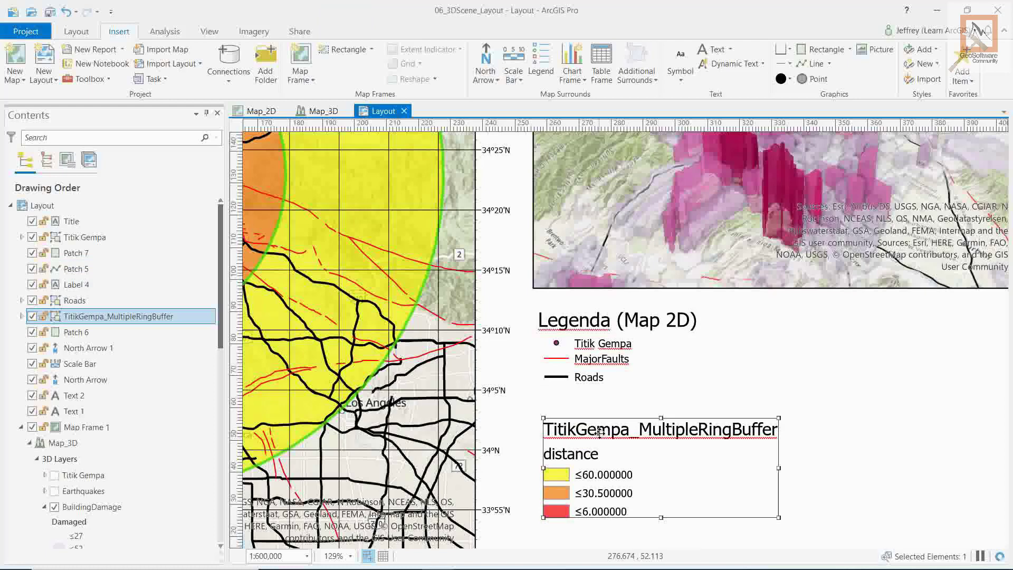
{"action": "right_click", "coordinate": [600, 434]}
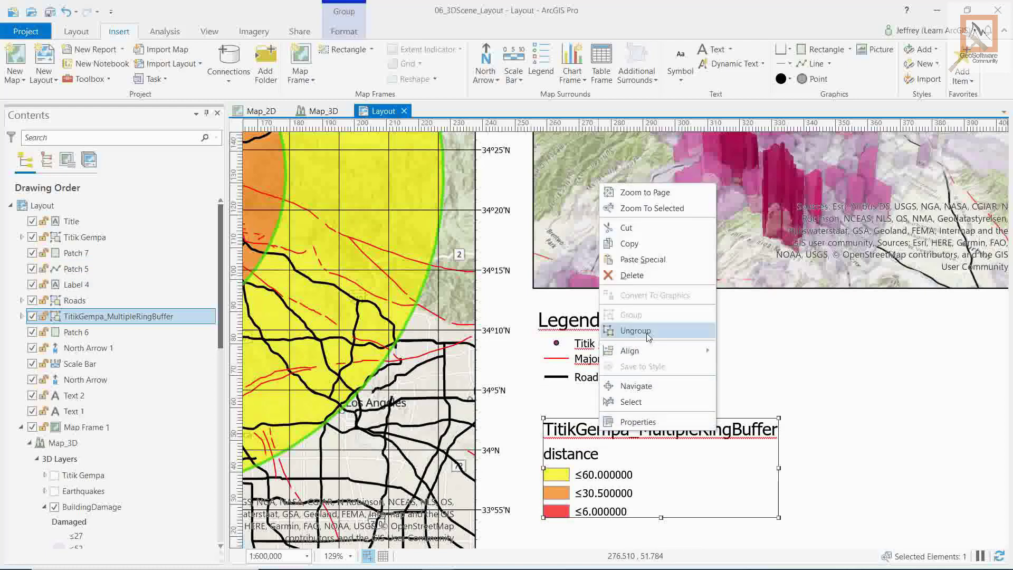
{"action": "left_click", "coordinate": [635, 330]}
{"action": "left_click", "coordinate": [592, 430]}
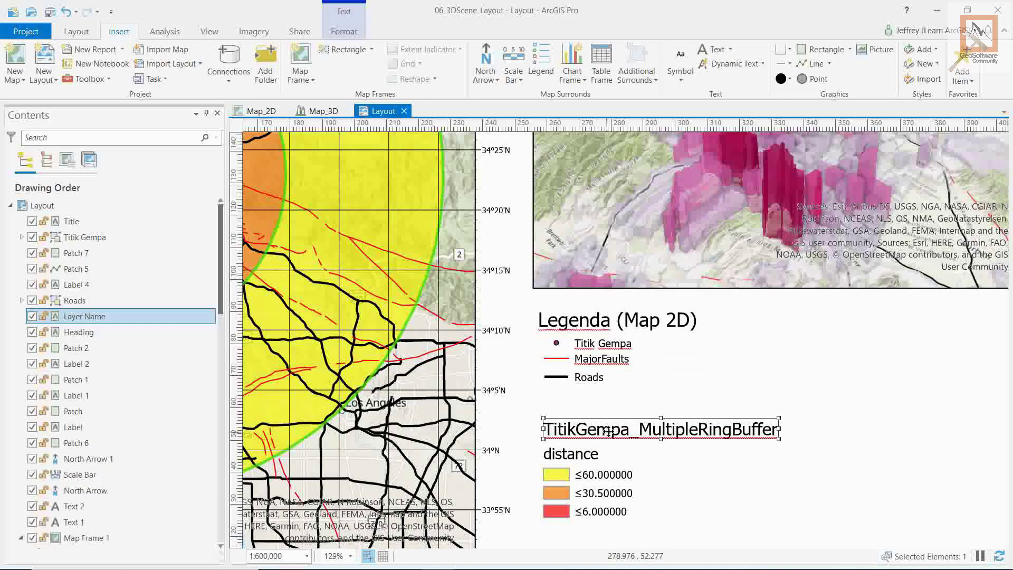
{"action": "double_click", "coordinate": [613, 431]}
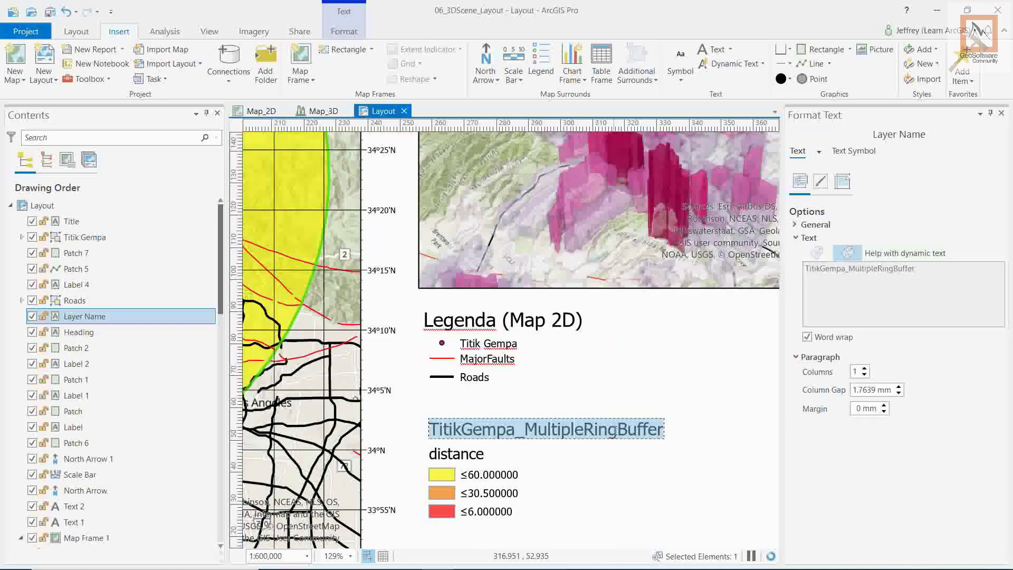
{"action": "left_click_drag", "start_coordinate": [429, 430], "coordinate": [668, 430]}
{"action": "type", "text": "Jarak Gelombang Gempa"}
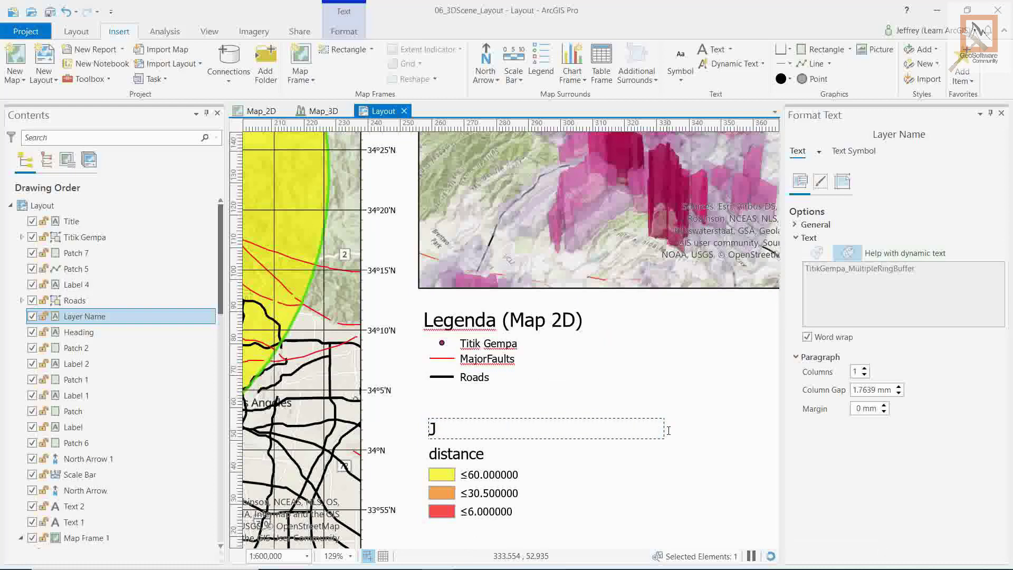
{"action": "key", "text": "Escape"}
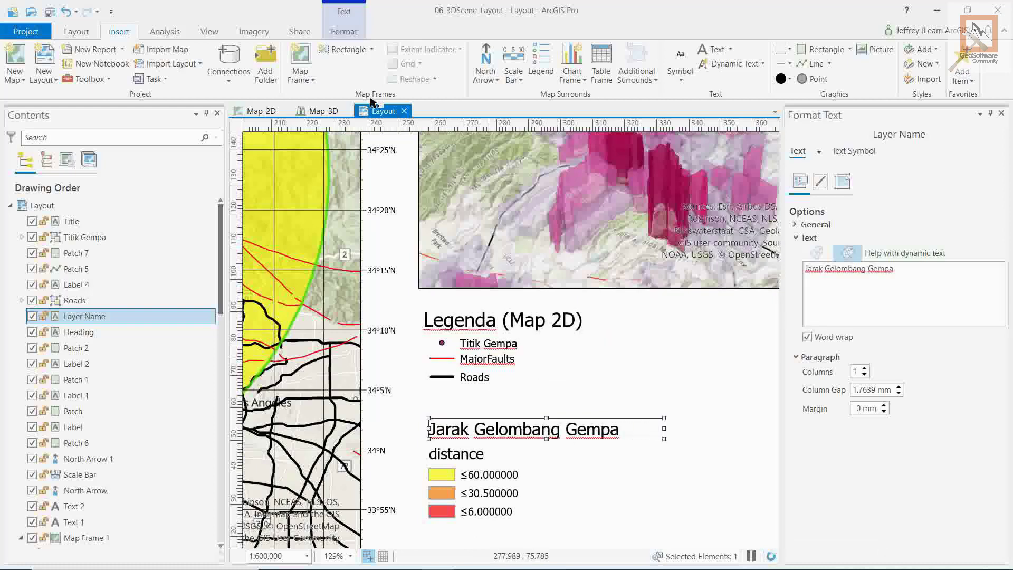
Set the Jarak Gelombang Gempa heading's font size to 12 pt and delete the distance subheading below it.
{"action": "left_click", "coordinate": [344, 31]}
{"action": "left_click", "coordinate": [597, 56]}
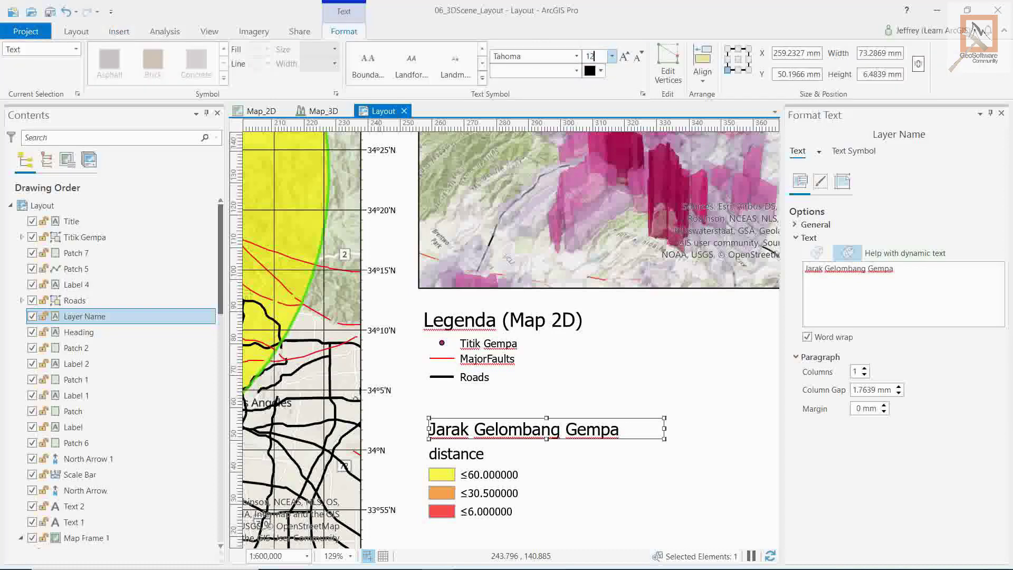
{"action": "type", "text": "12"}
{"action": "left_click", "coordinate": [473, 454]}
Append (Km) to the Jarak Gelombang Gempa heading and move the heading up beneath the Roads entry.
{"action": "left_click", "coordinate": [516, 434]}
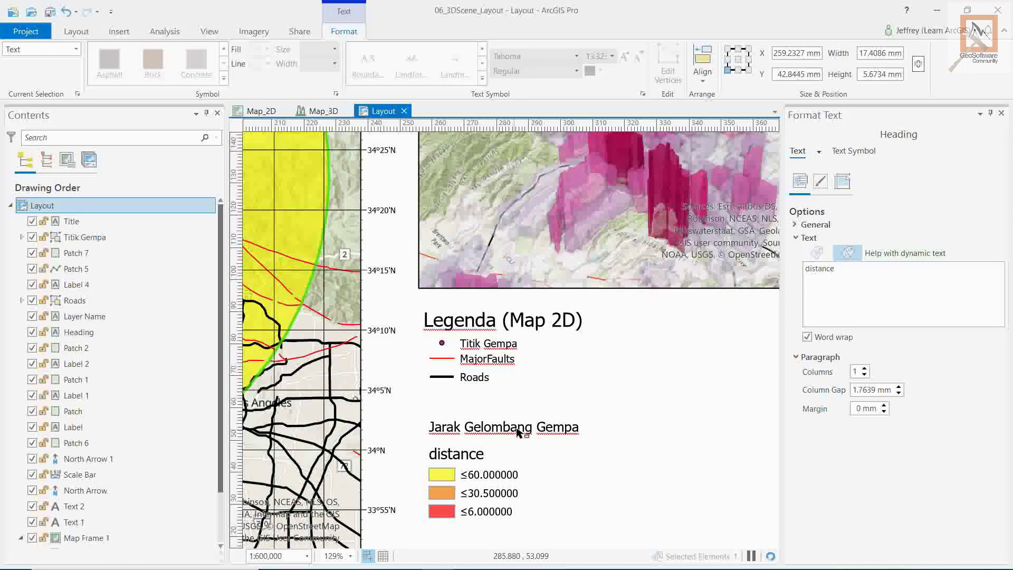
{"action": "double_click", "coordinate": [526, 431]}
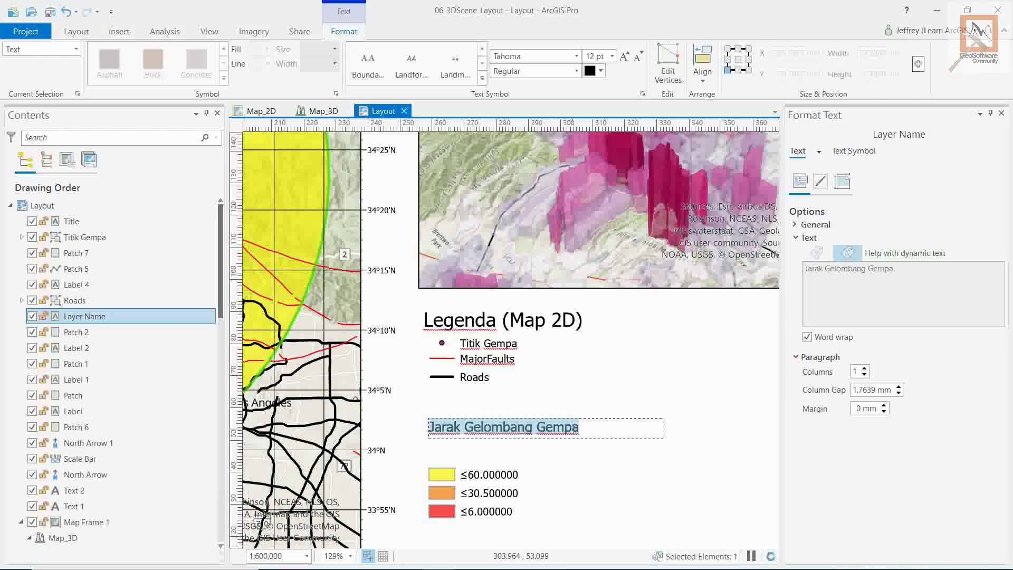
{"action": "left_click", "coordinate": [583, 428]}
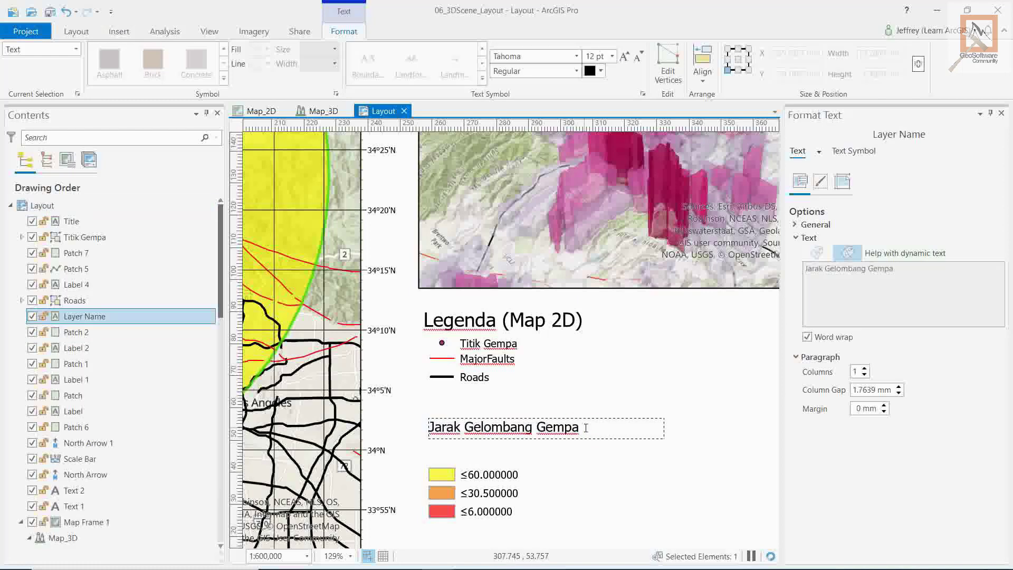
{"action": "type", "text": "(Km"}
{"action": "type", "text": ")"}
Move the three distance class patches and their labels up together to sit directly beneath the Jarak Gelombang Gempa (Km) heading.
{"action": "left_click_drag", "start_coordinate": [586, 449], "coordinate": [422, 527]}
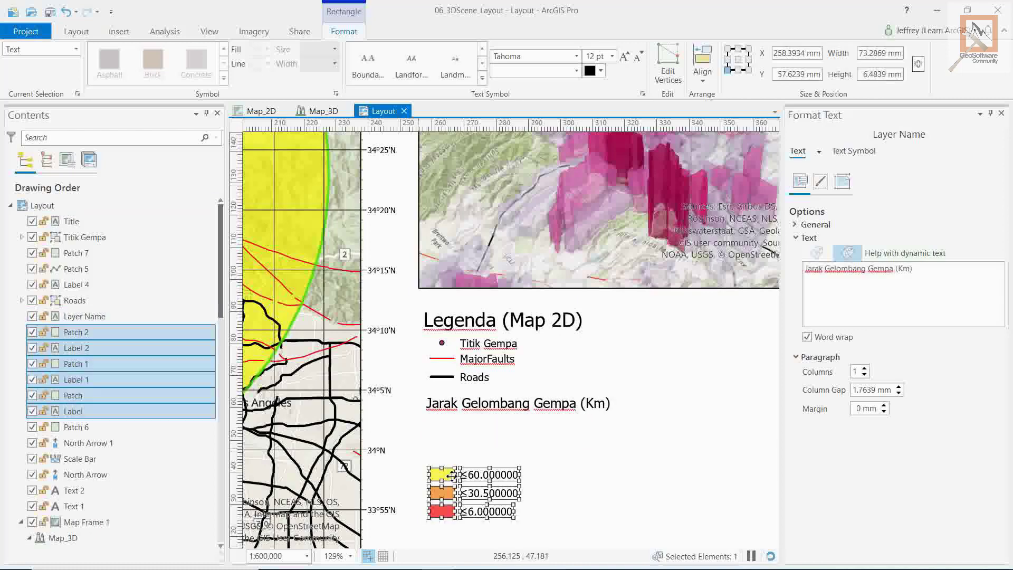
{"action": "left_click_drag", "start_coordinate": [448, 470], "coordinate": [448, 428]}
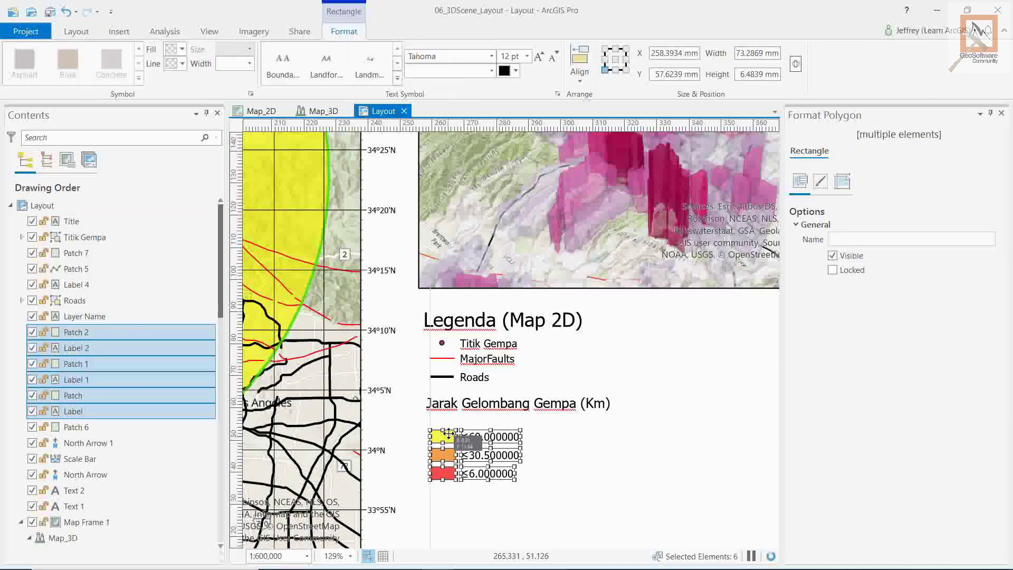
{"action": "left_click", "coordinate": [583, 480]}
Group all elements of the 2D map legend and align the group with the left edge of the 3D map frame.
{"action": "scroll", "coordinate": [584, 482], "scroll_direction": "down", "scroll_amount": 3}
{"action": "scroll", "coordinate": [586, 482], "scroll_direction": "down", "scroll_amount": 3}
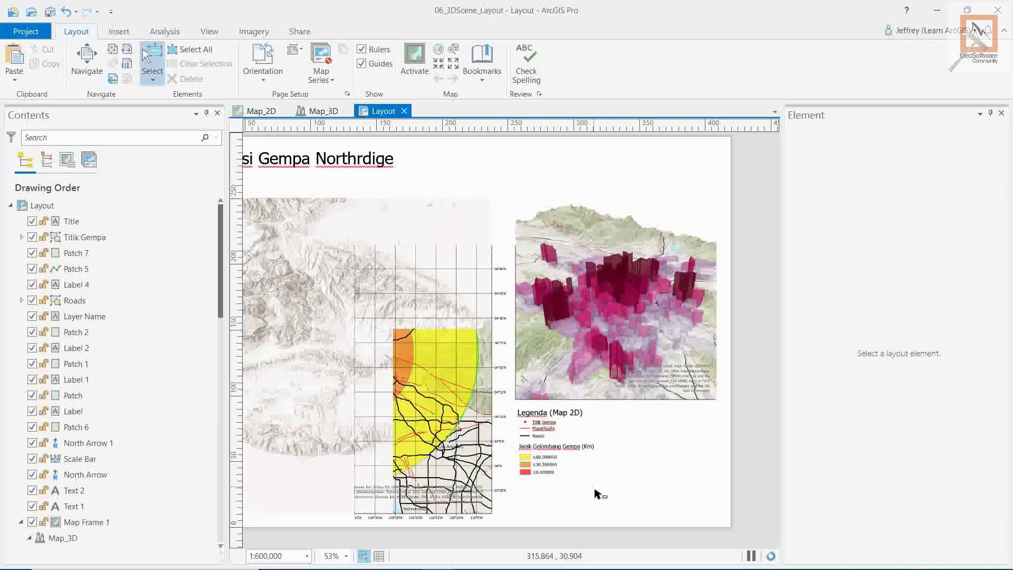
{"action": "left_click_drag", "start_coordinate": [509, 404], "coordinate": [606, 482]}
{"action": "right_click", "coordinate": [584, 414]}
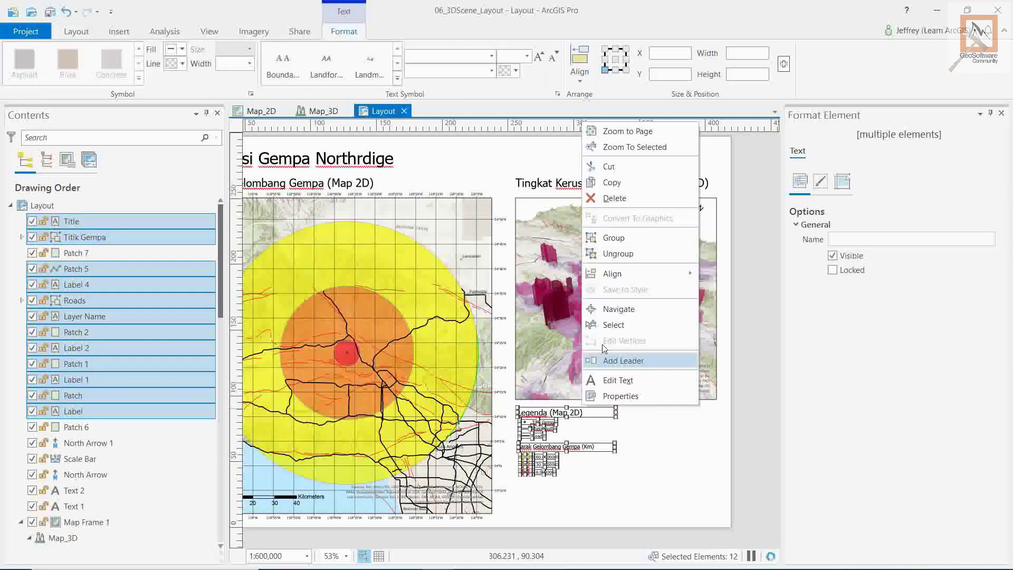
{"action": "left_click", "coordinate": [614, 238]}
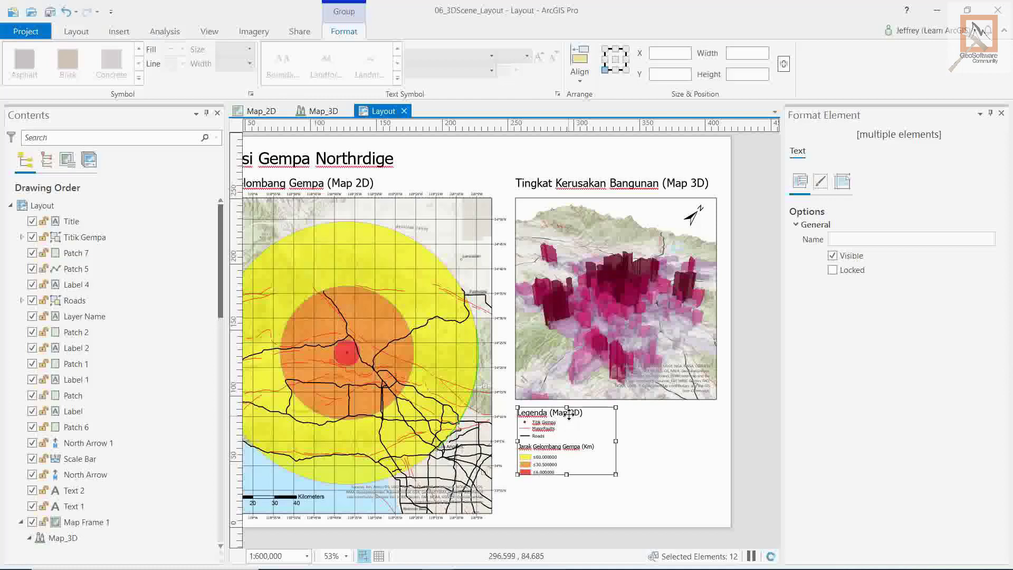
{"action": "left_click_drag", "start_coordinate": [567, 415], "coordinate": [566, 417]}
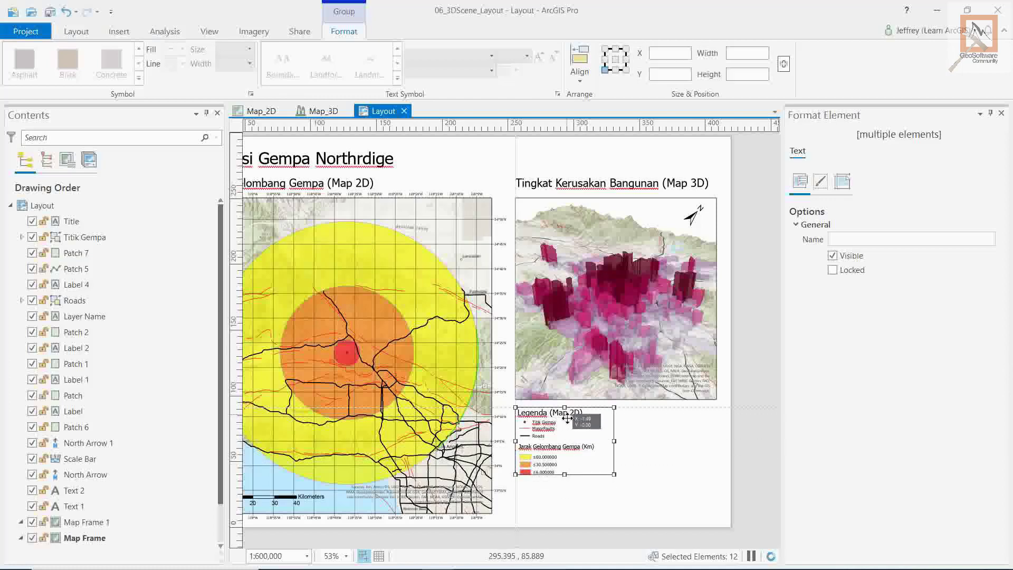
{"action": "left_click", "coordinate": [672, 432]}
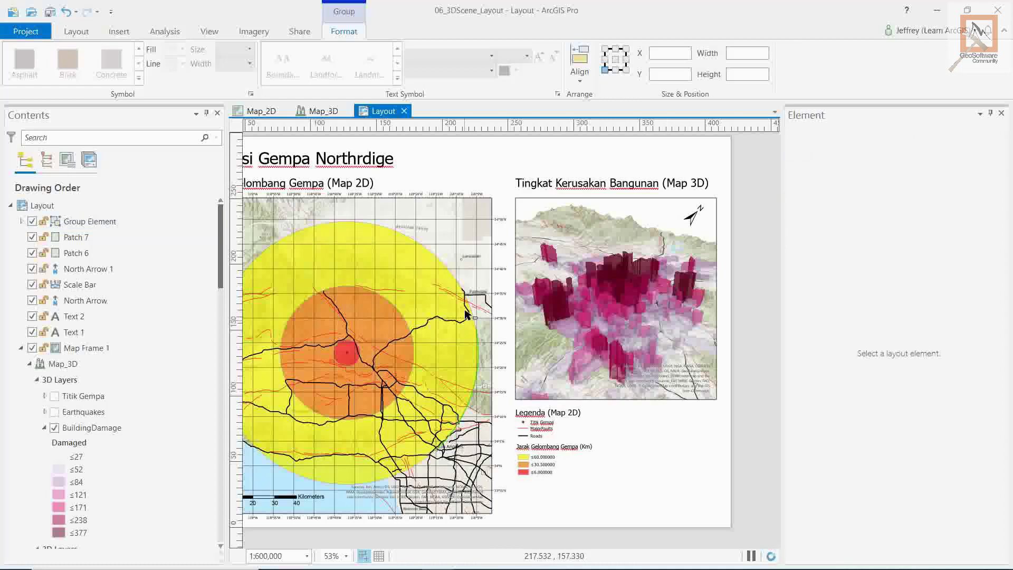
Insert a legend for the 3D map frame below that frame, beside the 2D map legend.
{"action": "left_click", "coordinate": [624, 232]}
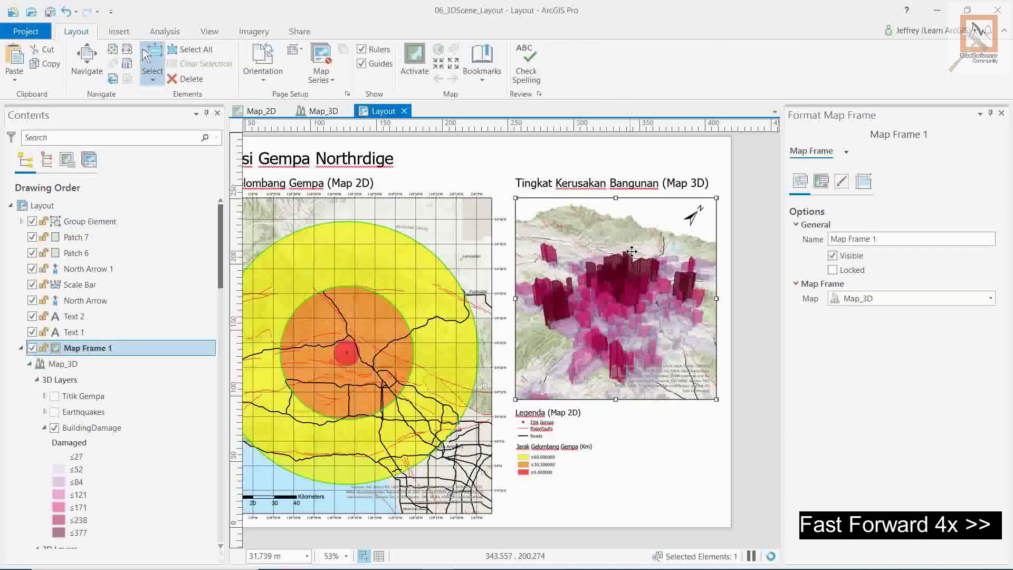
{"action": "left_click", "coordinate": [126, 31]}
{"action": "left_click", "coordinate": [541, 63]}
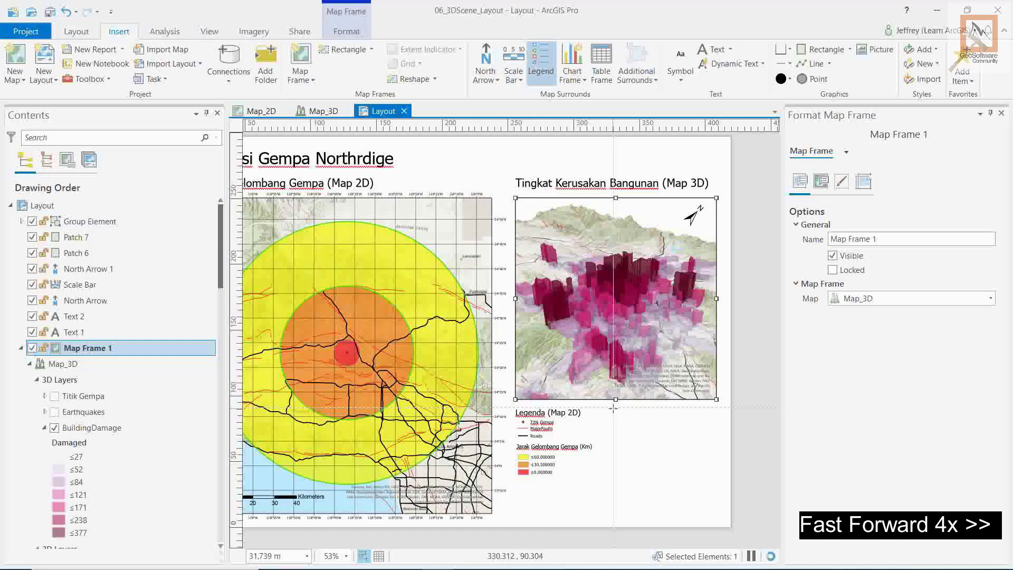
{"action": "mouse_move", "coordinate": [613, 408]}
{"action": "left_mouse_down"}
{"action": "mouse_move", "coordinate": [688, 476]}
{"action": "mouse_move", "coordinate": [717, 477]}
{"action": "left_mouse_up"}
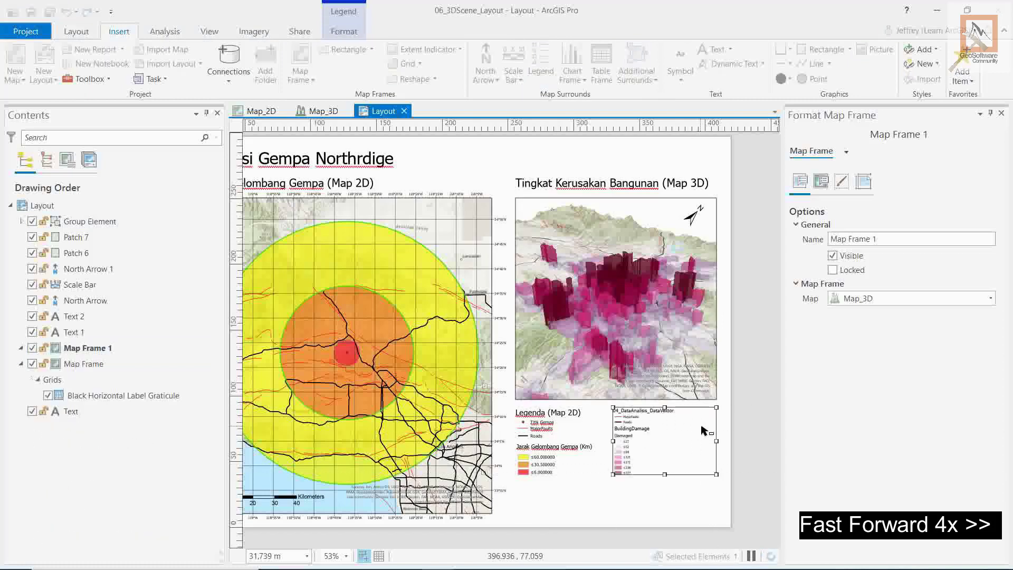
Show the new legend's title as Legenda (Map 3D) and extend the legend's frame downward to fit all damage classes.
{"action": "scroll", "coordinate": [691, 484], "scroll_direction": "up", "scroll_amount": 2}
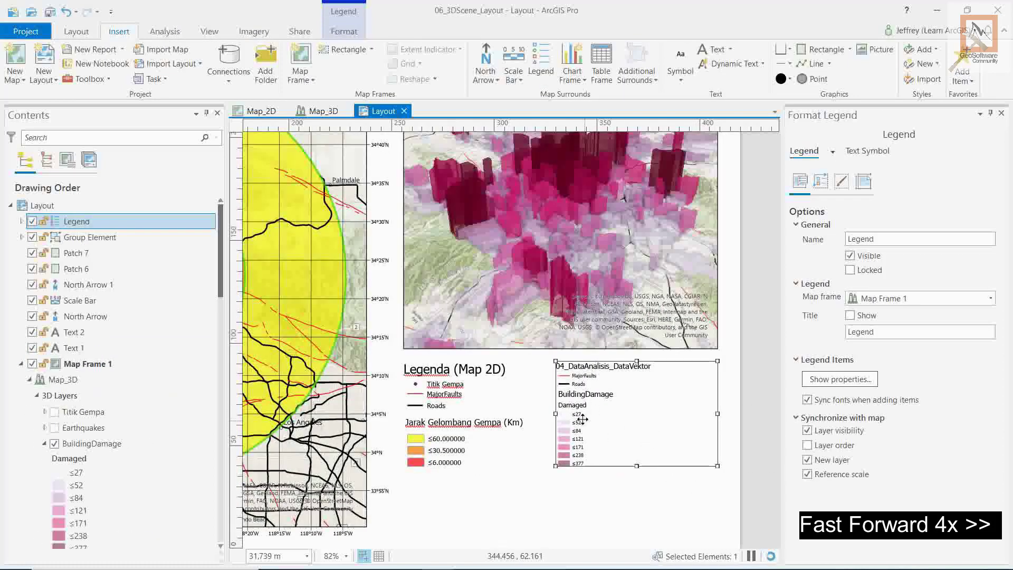
{"action": "left_click", "coordinate": [853, 182]}
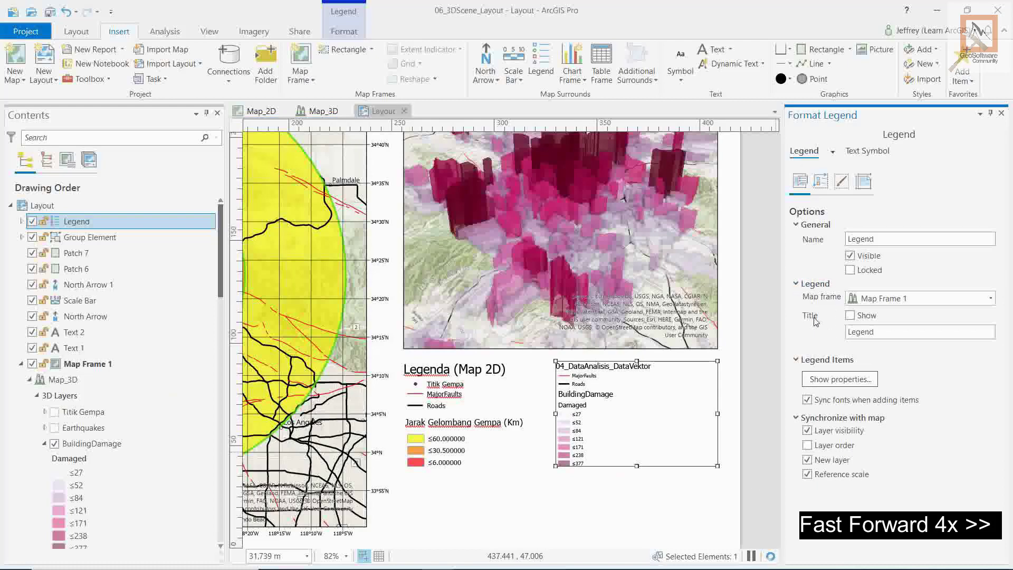
{"action": "left_click", "coordinate": [850, 315]}
{"action": "left_click", "coordinate": [909, 331]}
{"action": "type", "text": "a (Map 3D"}
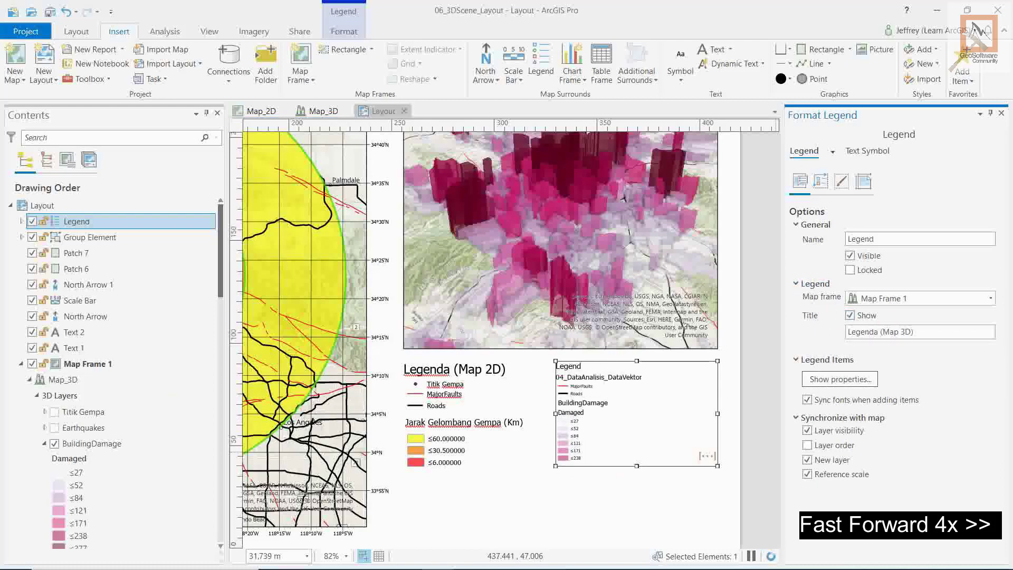
{"action": "key", "text": "Return"}
{"action": "left_click_drag", "start_coordinate": [637, 466], "coordinate": [637, 495]}
Convert the 3D map legend to graphics and ungroup it into separate entries.
{"action": "right_click", "coordinate": [588, 385]}
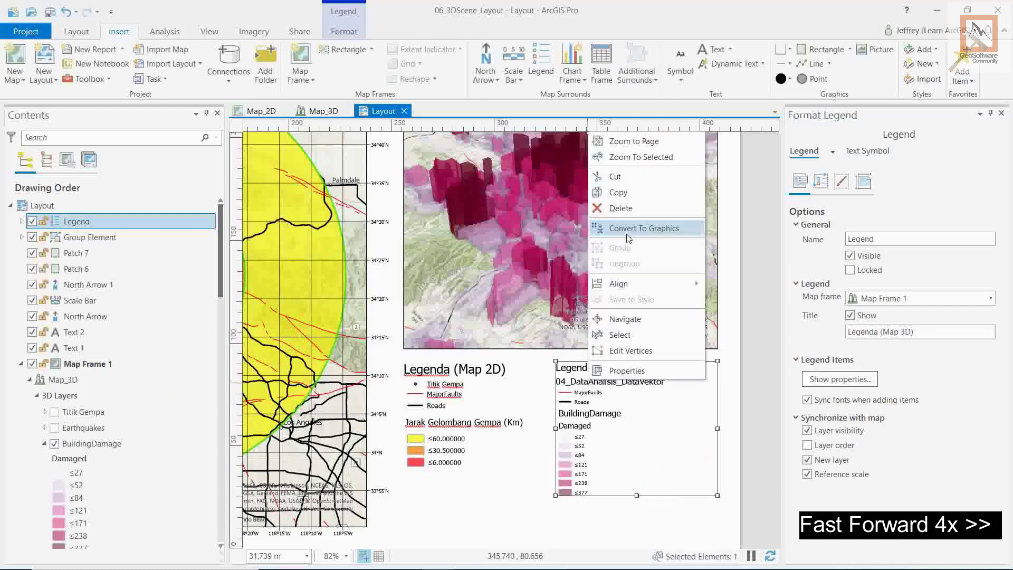
{"action": "left_click", "coordinate": [640, 246]}
{"action": "right_click", "coordinate": [588, 384]}
{"action": "left_click", "coordinate": [633, 285]}
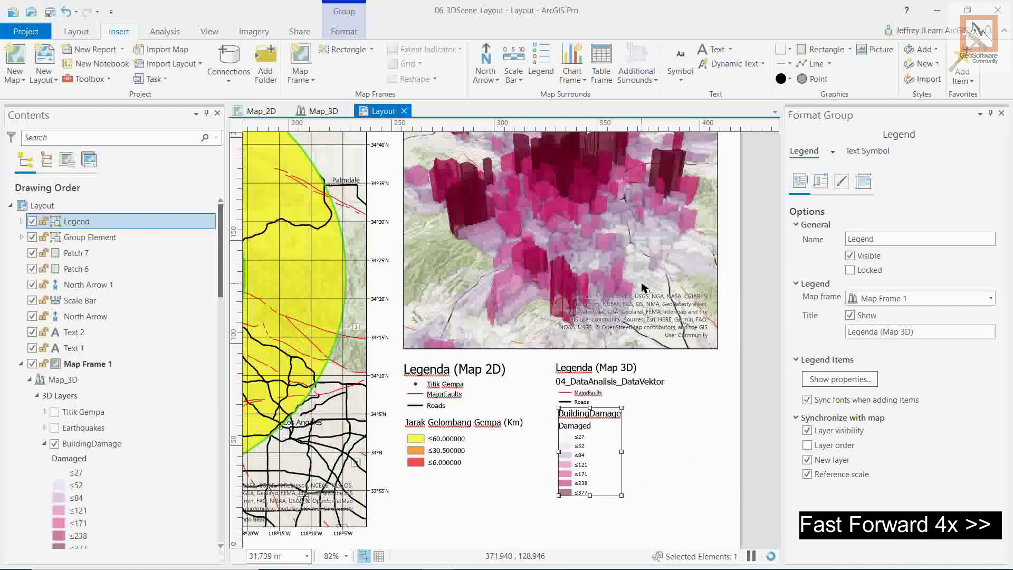
{"action": "left_click", "coordinate": [636, 486]}
Delete the 04_DataAnalisis_DataVektor group heading from the ungrouped MajorFaults entry and move MajorFaults and Roads up beneath the 3D legend title.
{"action": "left_click", "coordinate": [618, 383]}
{"action": "right_click", "coordinate": [620, 386]}
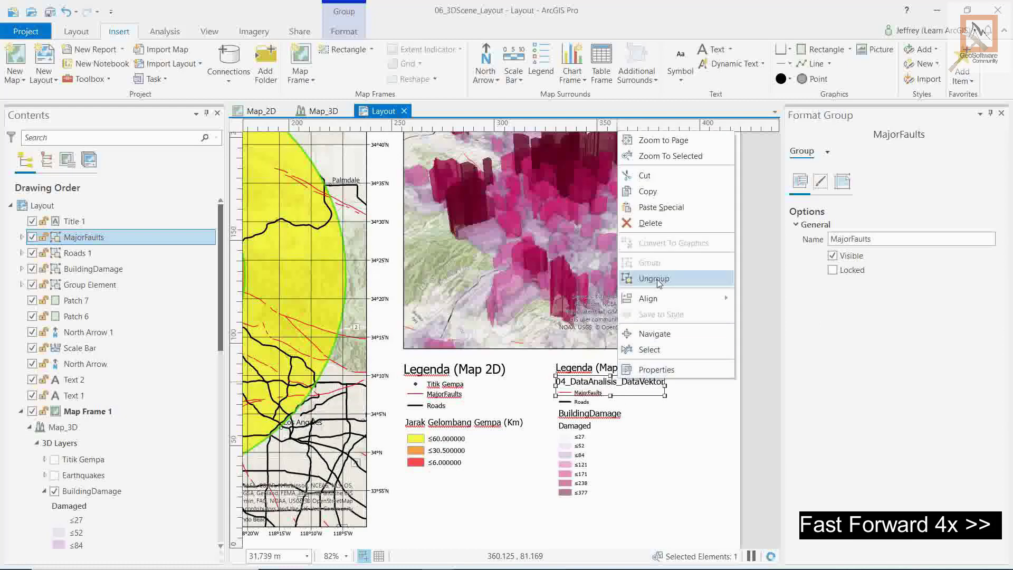
{"action": "left_click", "coordinate": [638, 279]}
{"action": "left_click", "coordinate": [623, 382]}
{"action": "key", "text": "Delete"}
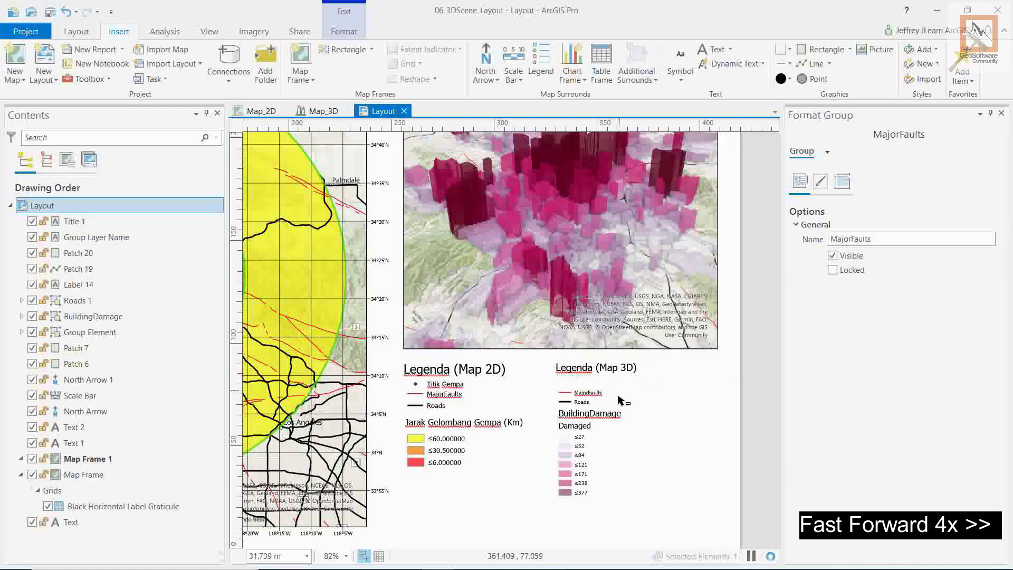
{"action": "left_click_drag", "start_coordinate": [622, 393], "coordinate": [596, 381]}
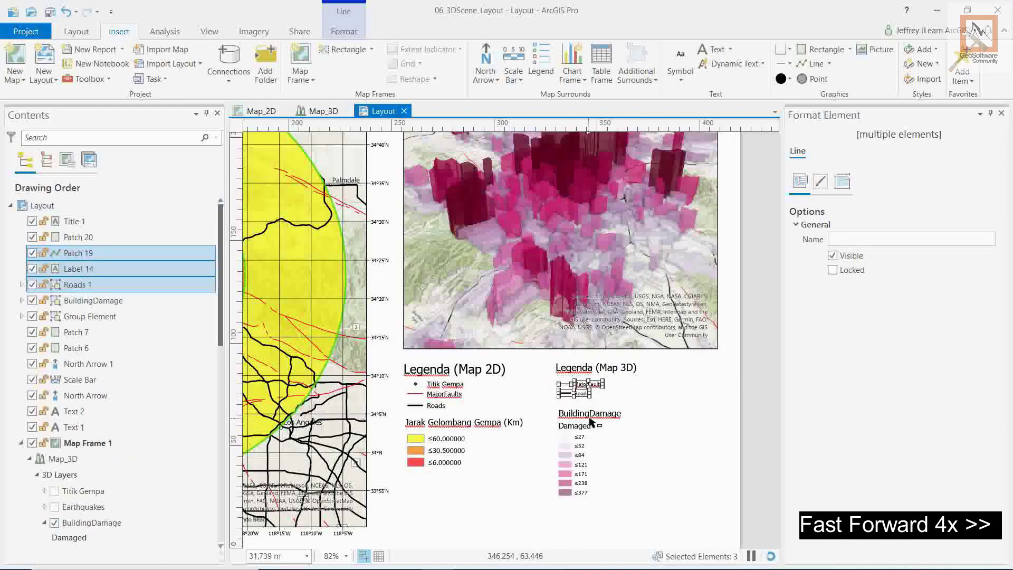
Ungroup the BuildingDamage legend entry and change its heading text to Tingkat Kerusakan Bangunan.
{"action": "left_click", "coordinate": [592, 416]}
{"action": "right_click", "coordinate": [599, 413]}
{"action": "left_click", "coordinate": [633, 310]}
{"action": "double_click", "coordinate": [603, 417]}
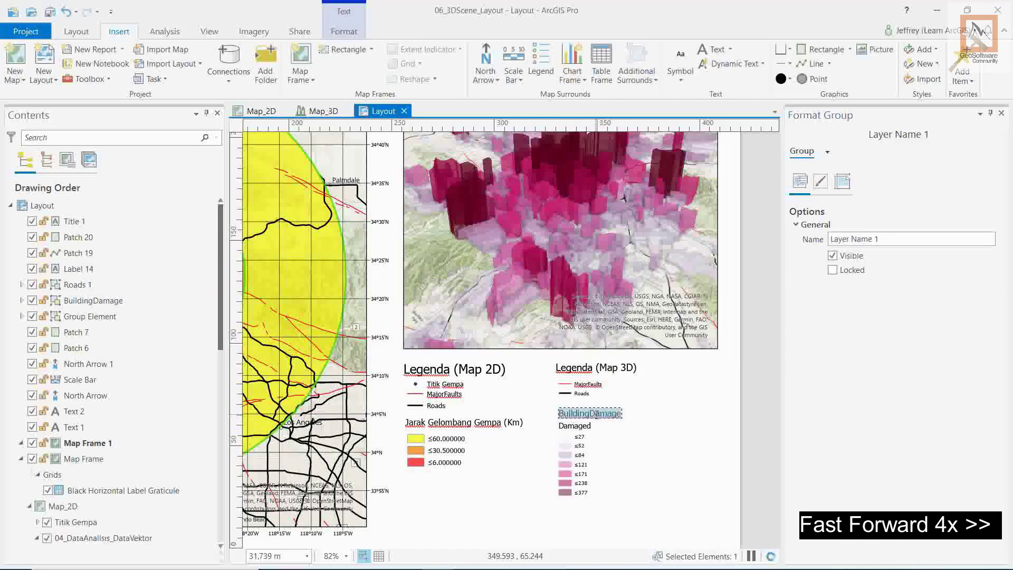
{"action": "type", "text": "Tingkat"}
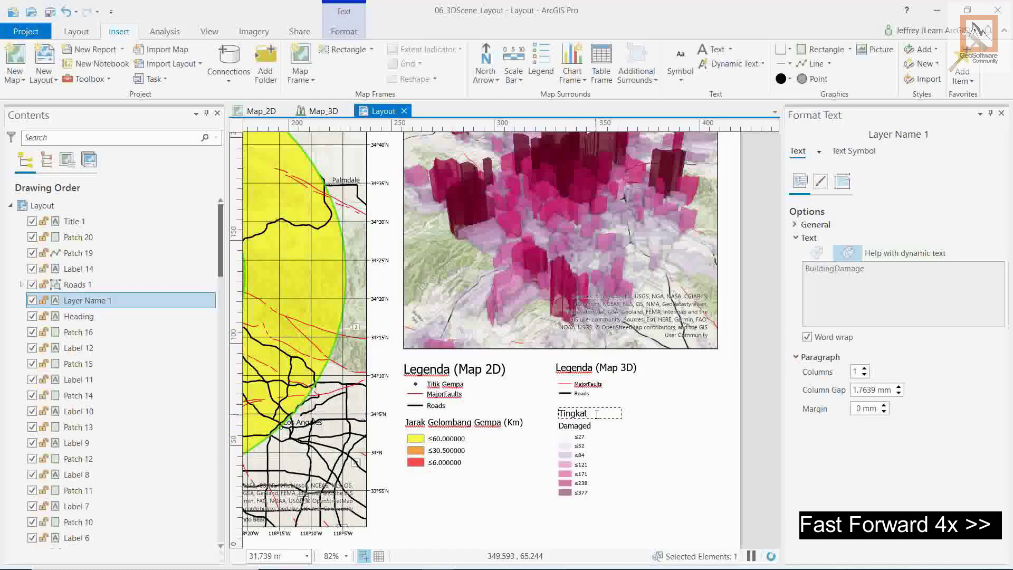
{"action": "type", "text": " Kerusakan Bangunan"}
Delete the Damaged subheading from the 3D map legend.
{"action": "left_click", "coordinate": [589, 429]}
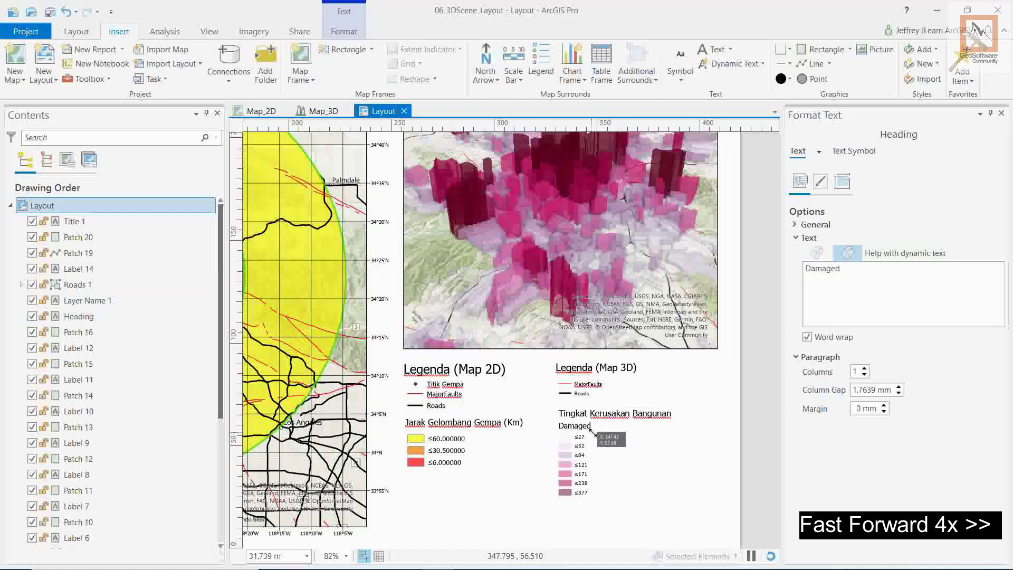
{"action": "key", "text": "Delete"}
{"action": "left_click_drag", "start_coordinate": [608, 503], "coordinate": [539, 424]}
{"action": "left_click_drag", "start_coordinate": [565, 438], "coordinate": [567, 430]}
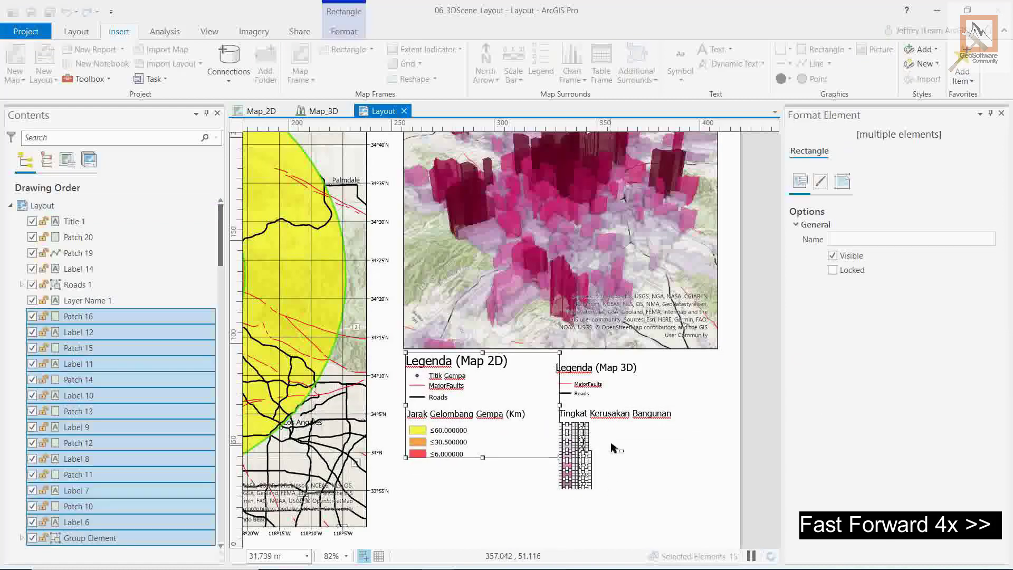
{"action": "key", "text": "ctrl+z"}
Move only the building damage class patches and labels up to sit directly beneath the Tingkat Kerusakan Bangunan heading.
{"action": "left_click_drag", "start_coordinate": [600, 505], "coordinate": [572, 435]}
{"action": "left_click", "coordinate": [649, 471]}
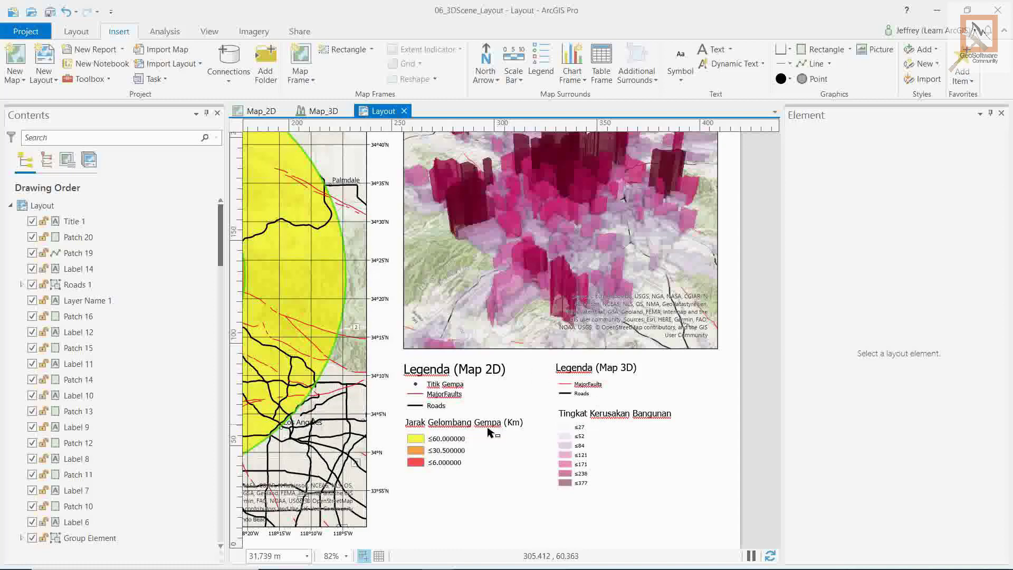
{"action": "left_click", "coordinate": [474, 376]}
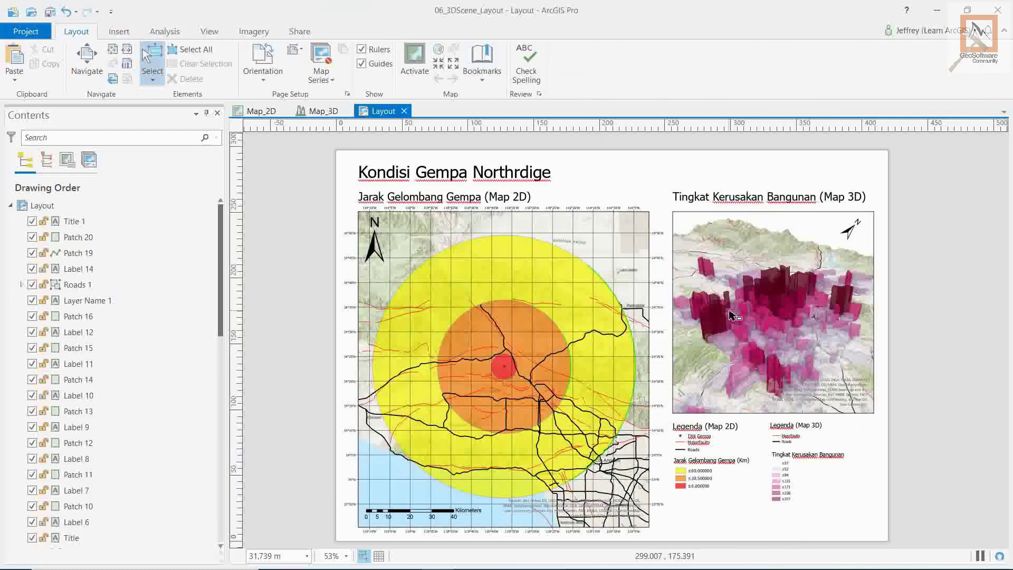
{"action": "scroll", "coordinate": [658, 335], "scroll_direction": "up", "scroll_amount": 4}
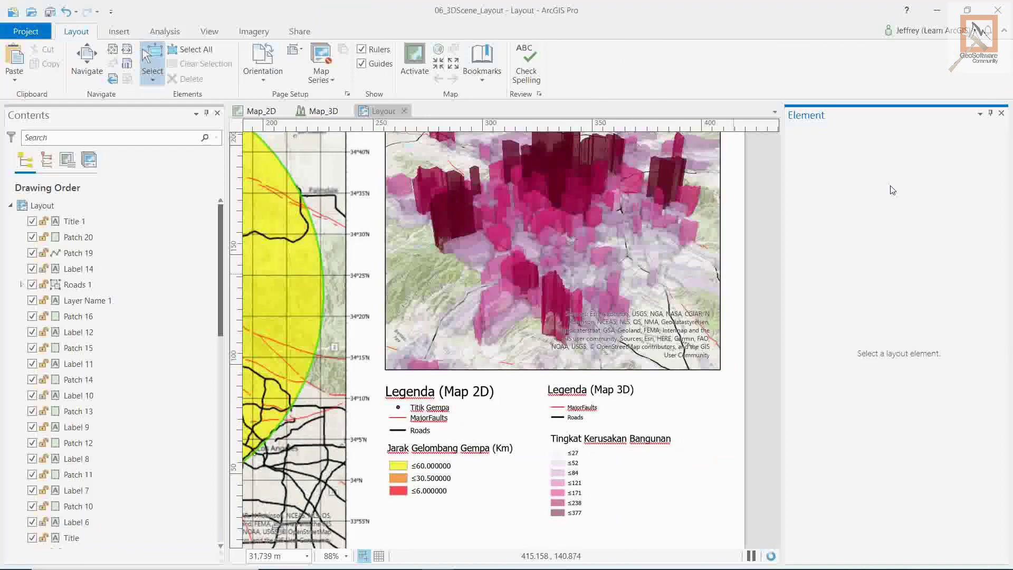
Close the Element pane and review the whole layout page with both maps and their legends.
{"action": "left_click", "coordinate": [1001, 113]}
{"action": "scroll", "coordinate": [557, 299], "scroll_direction": "down", "scroll_amount": 4}
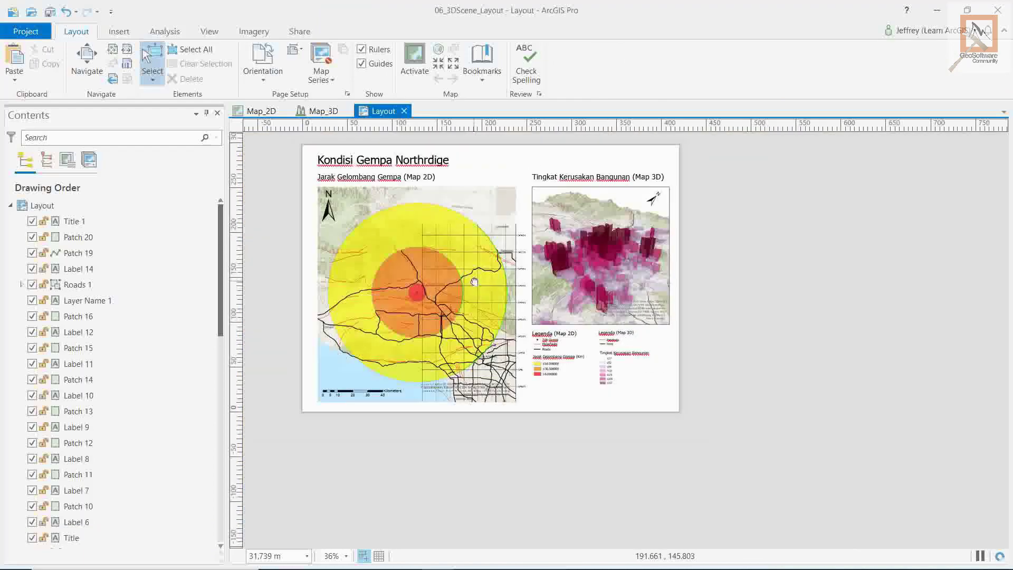
{"action": "scroll", "coordinate": [564, 359], "scroll_direction": "up", "scroll_amount": 2}
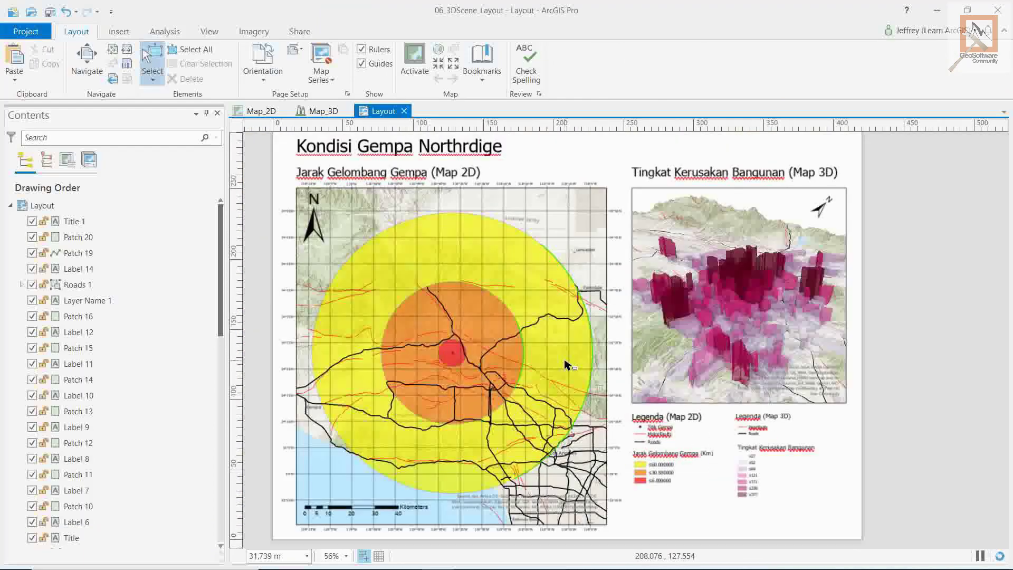
{"action": "middle_click_drag", "start_coordinate": [567, 363], "coordinate": [567, 370]}
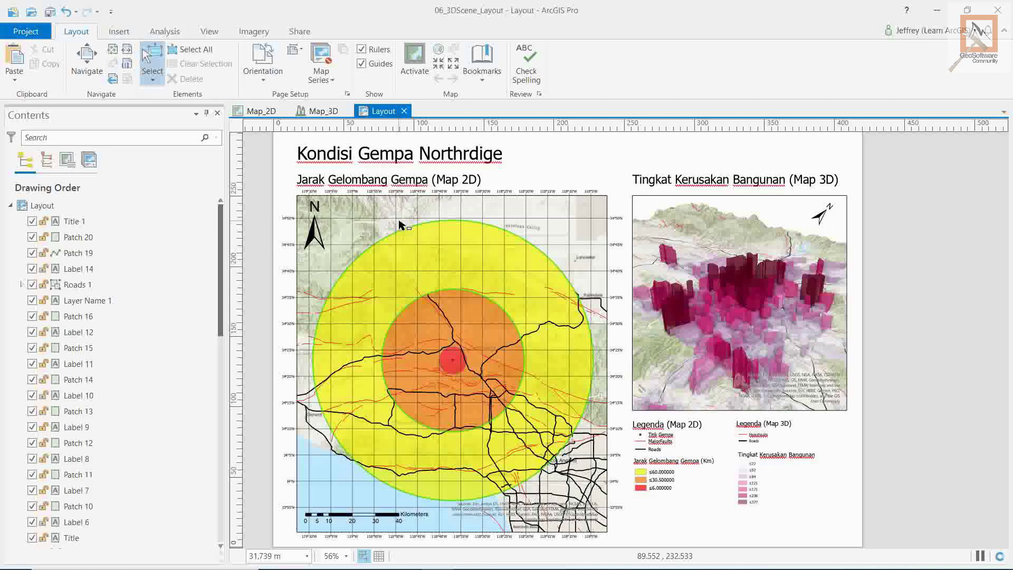
Look over the chart, table and additional surround options, and examine the layout's contents list down to the Map_3D and Map_2D layers.
{"action": "left_click", "coordinate": [119, 33]}
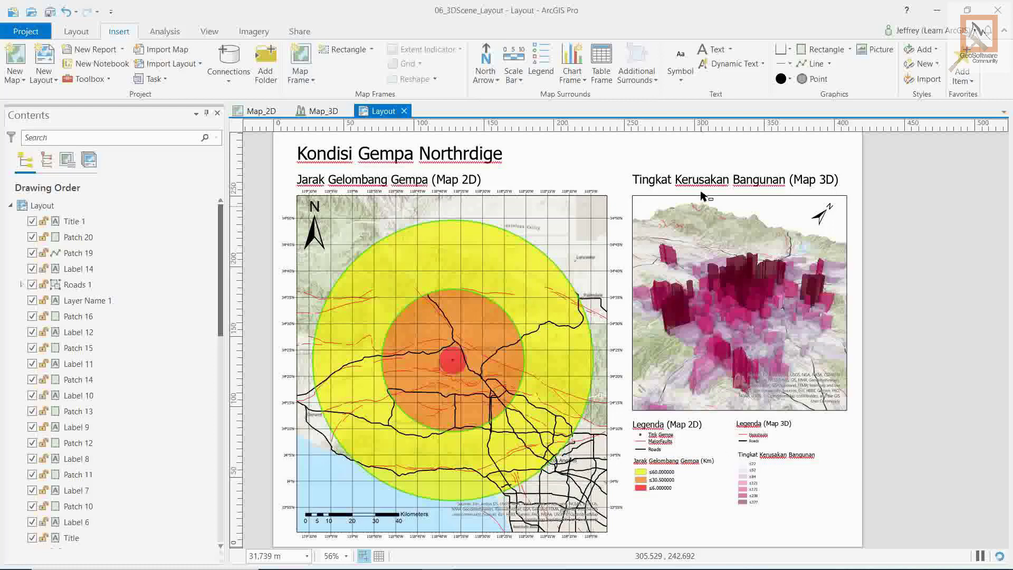
{"action": "left_click", "coordinate": [579, 73]}
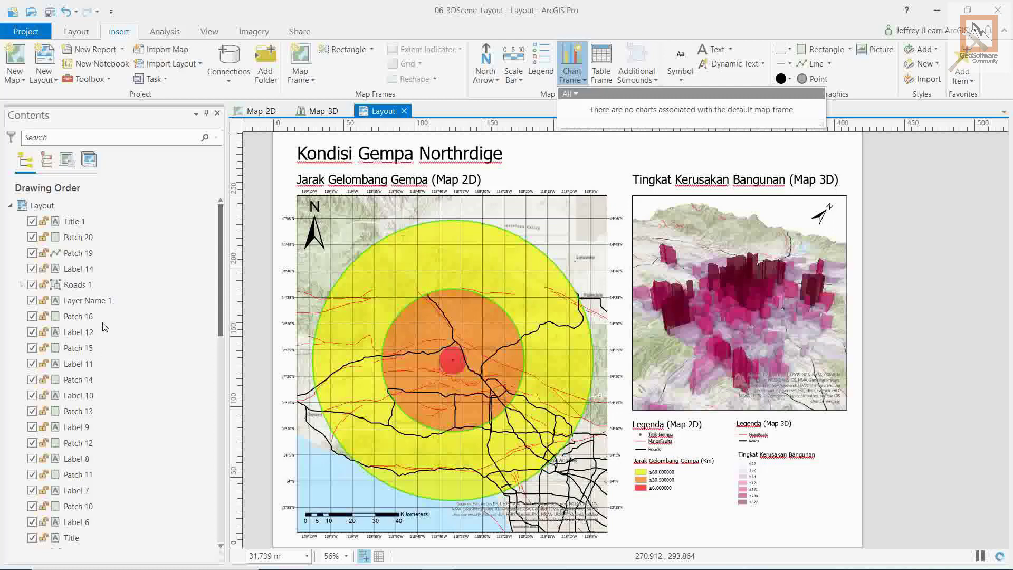
{"action": "left_click", "coordinate": [605, 80]}
{"action": "left_click", "coordinate": [647, 78]}
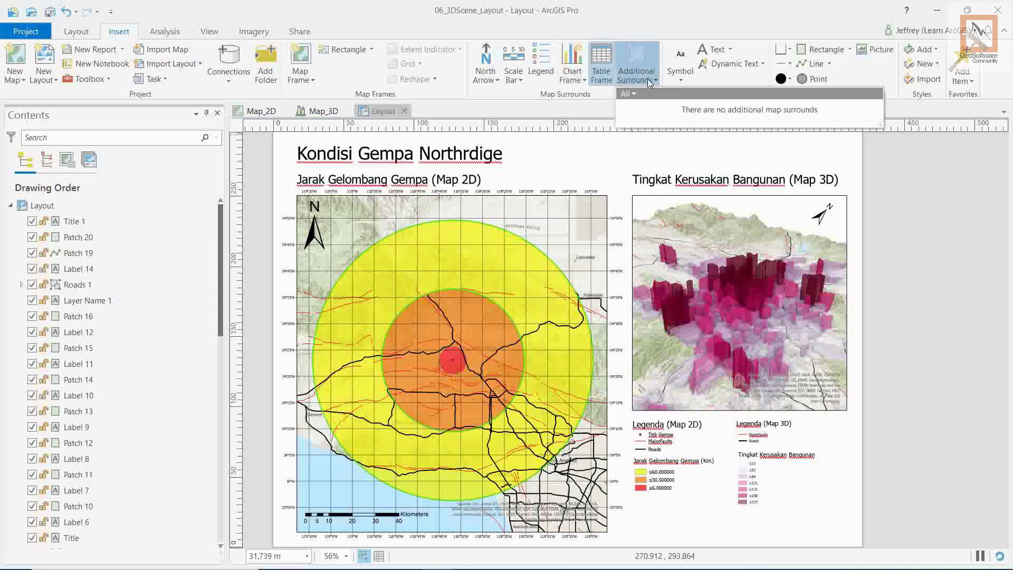
{"action": "left_click", "coordinate": [653, 79]}
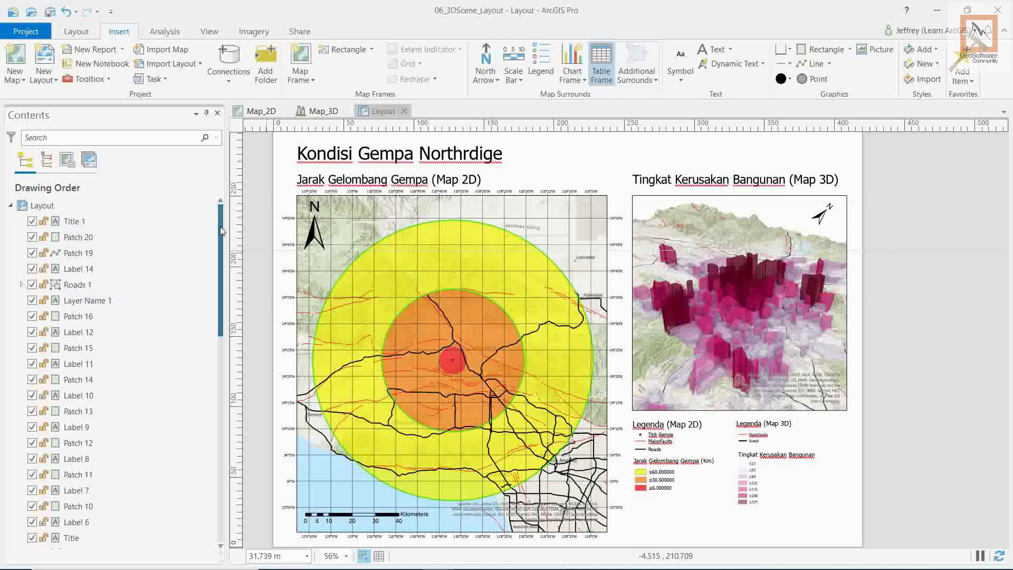
{"action": "scroll", "coordinate": [220, 232], "scroll_direction": "down", "scroll_amount": 2}
{"action": "scroll", "coordinate": [221, 251], "scroll_direction": "up", "scroll_amount": 2}
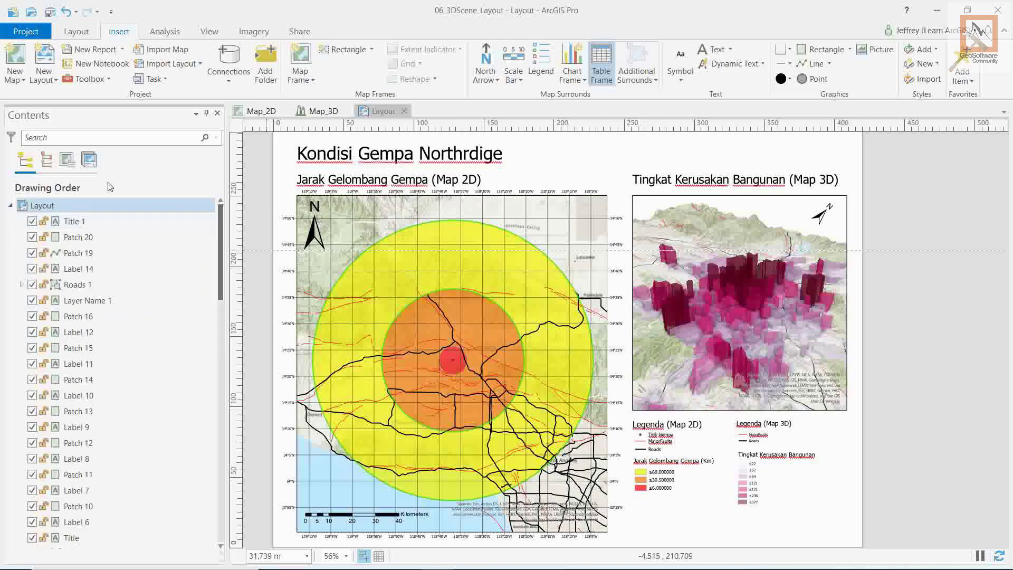
{"action": "mouse_move", "coordinate": [219, 219]}
{"action": "left_mouse_down"}
{"action": "mouse_move", "coordinate": [219, 388]}
{"action": "mouse_move", "coordinate": [223, 233]}
{"action": "left_mouse_up"}
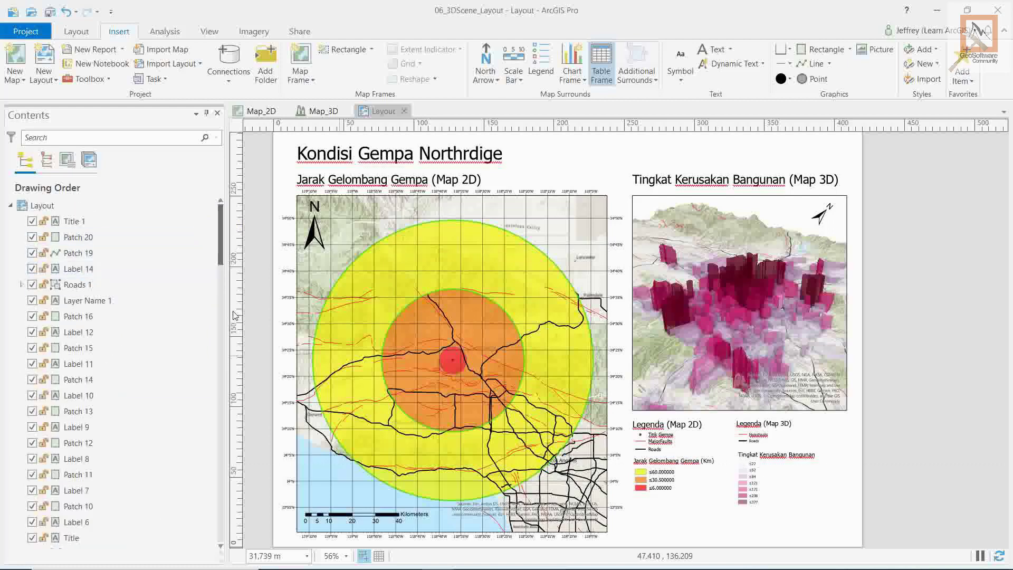
{"action": "left_click_drag", "start_coordinate": [221, 235], "coordinate": [120, 317]}
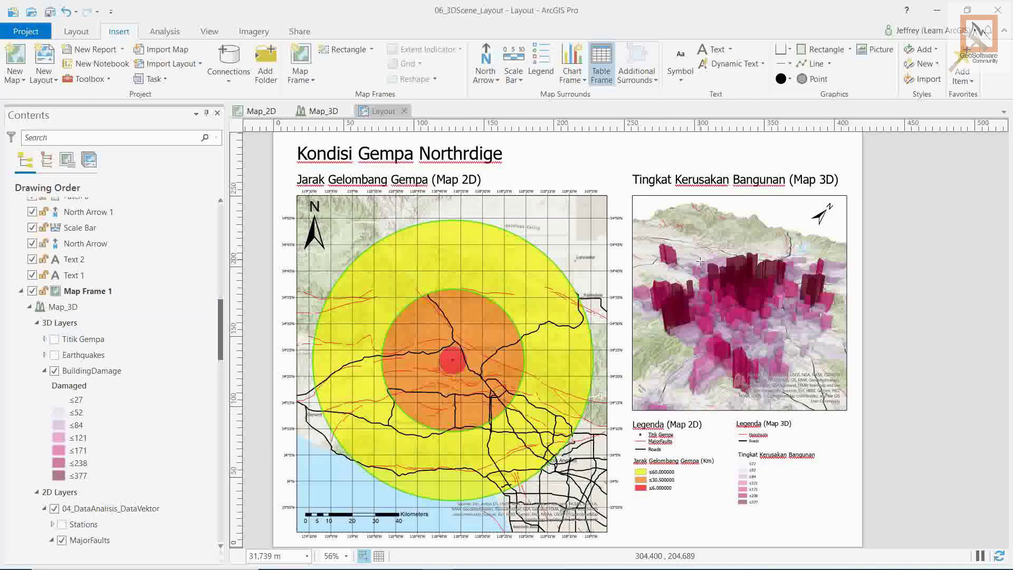
{"action": "left_click_drag", "start_coordinate": [221, 316], "coordinate": [222, 392]}
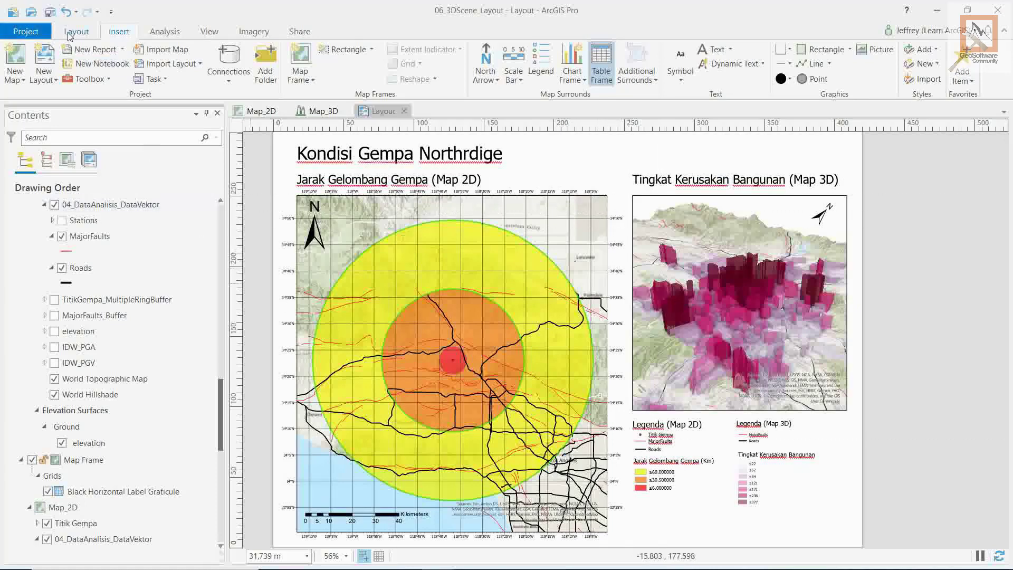
Start exporting the layout and set the output file type to PDF.
{"action": "left_click", "coordinate": [300, 32]}
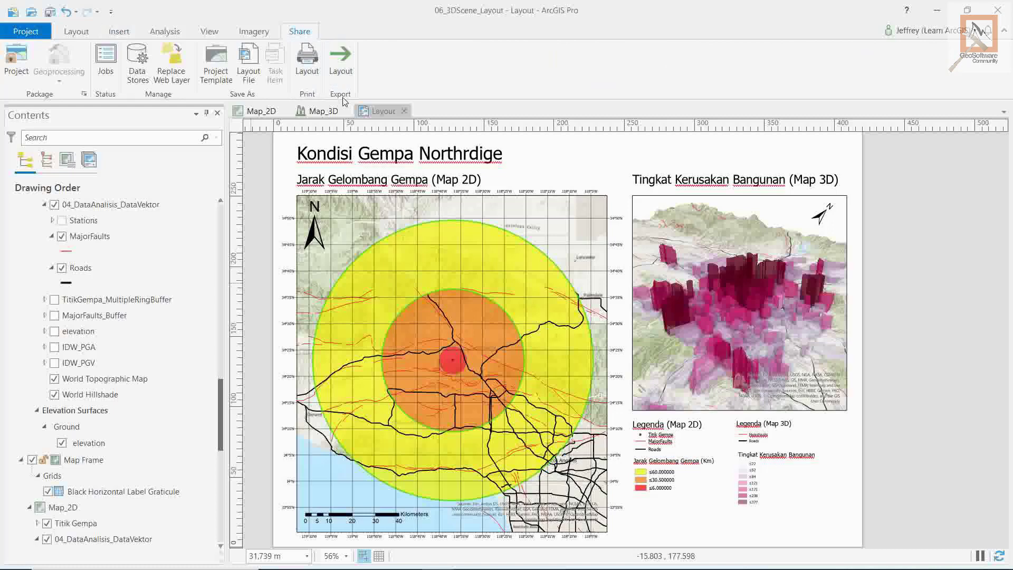
{"action": "left_click", "coordinate": [340, 63]}
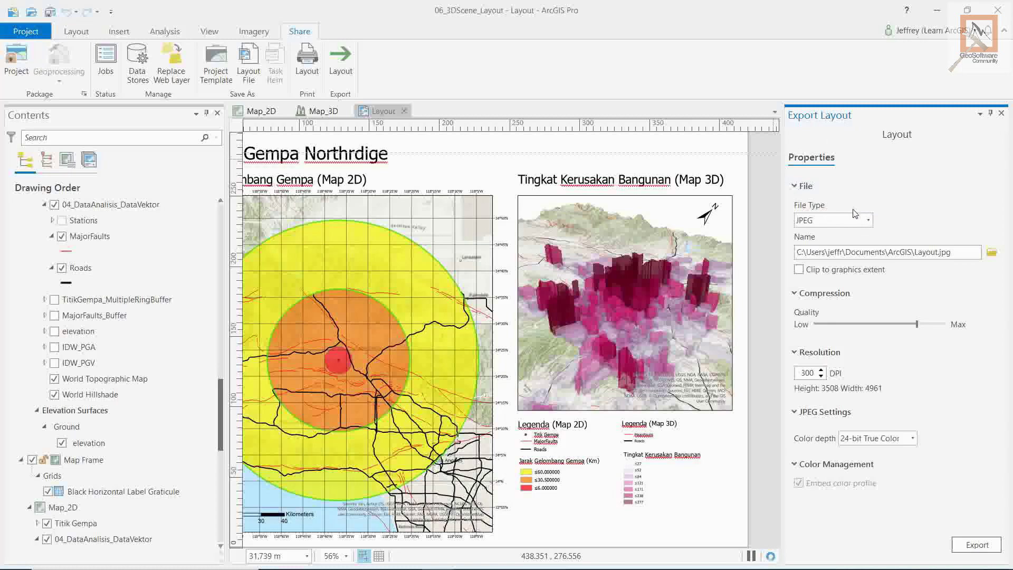
{"action": "left_click", "coordinate": [868, 221]}
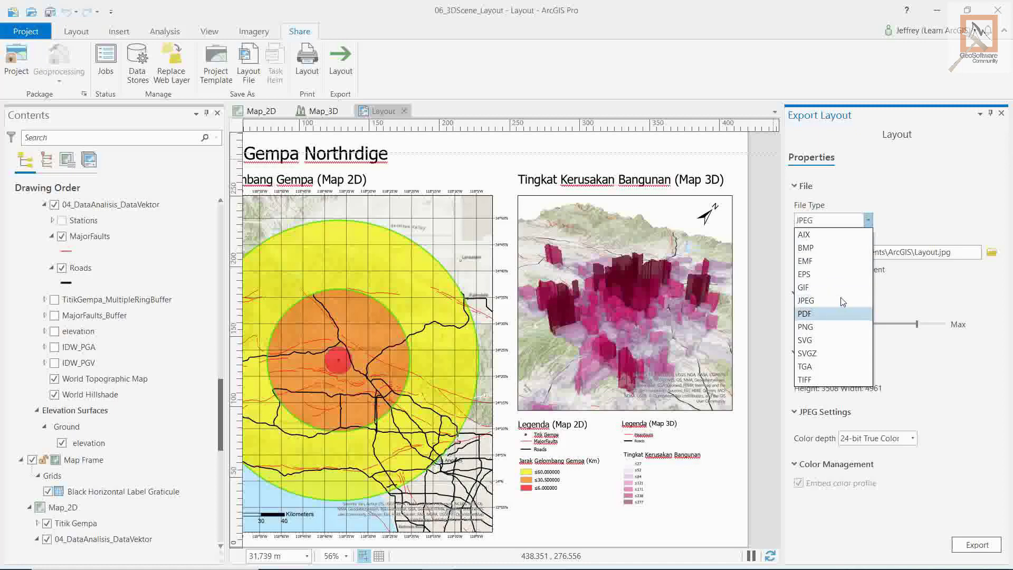
{"action": "left_click", "coordinate": [840, 313]}
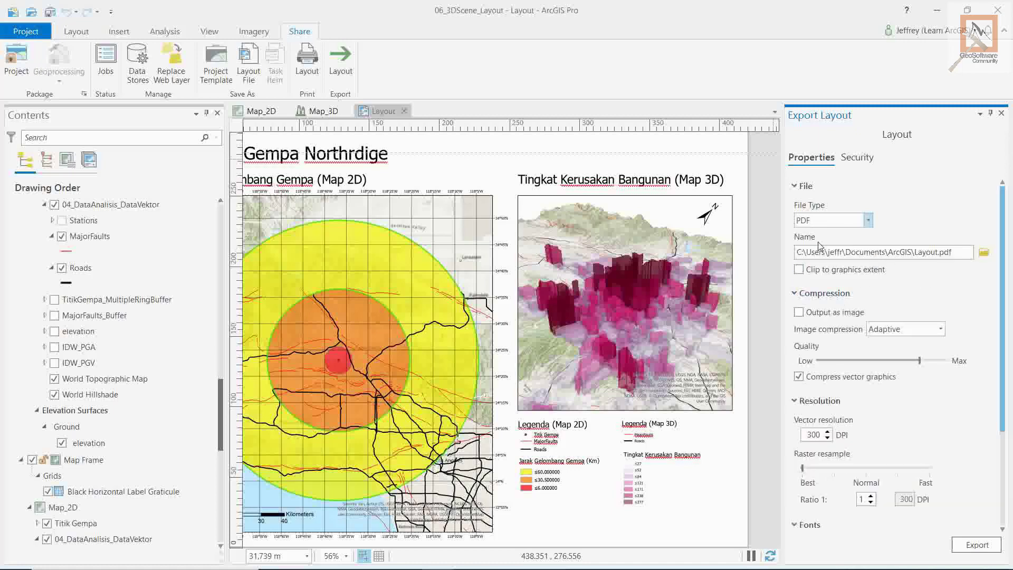
Export the layout as Kondisi Gempa Northridge into the Geosoftware_ArcGIS folder on the Desktop, keeping the default PDF settings.
{"action": "left_click", "coordinate": [984, 253]}
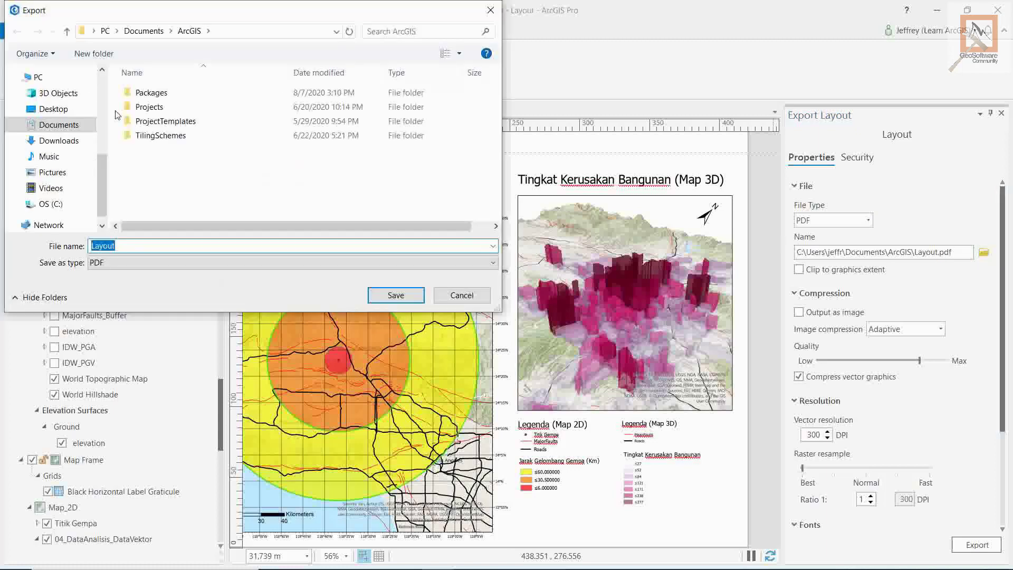
{"action": "left_click", "coordinate": [61, 111]}
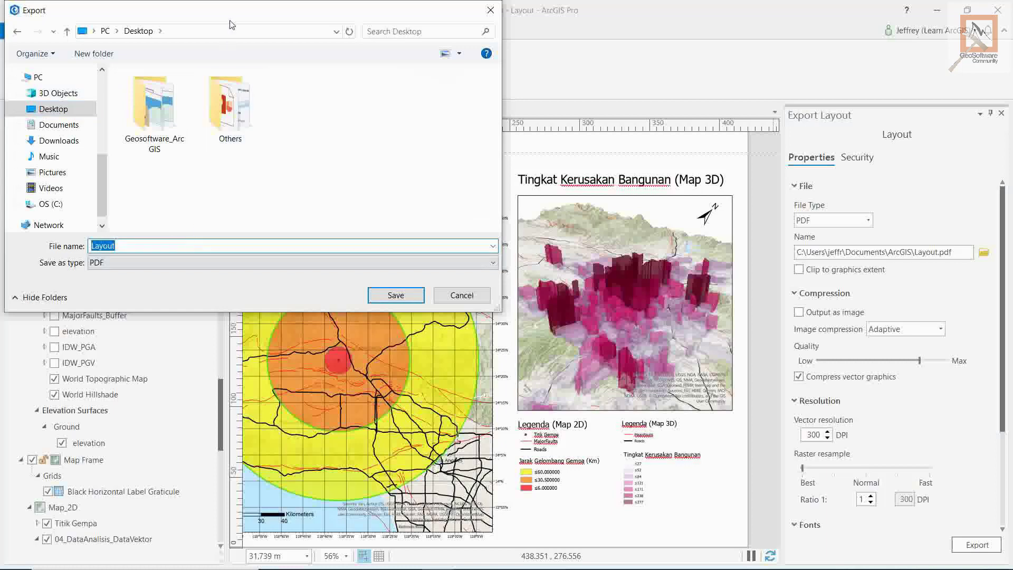
{"action": "left_click_drag", "start_coordinate": [232, 12], "coordinate": [486, 263]}
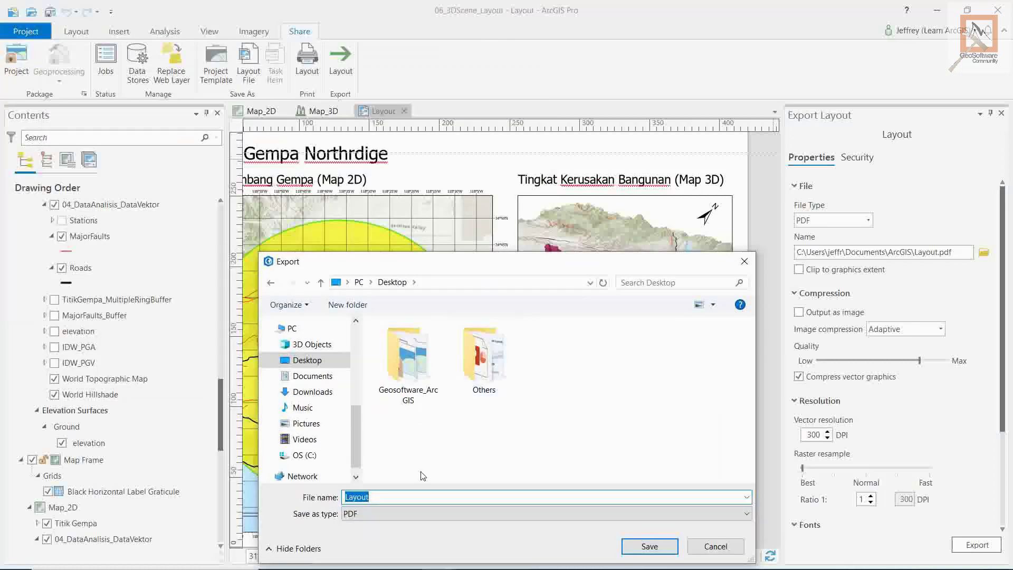
{"action": "type", "text": "Kondisi Gempa Northridge"}
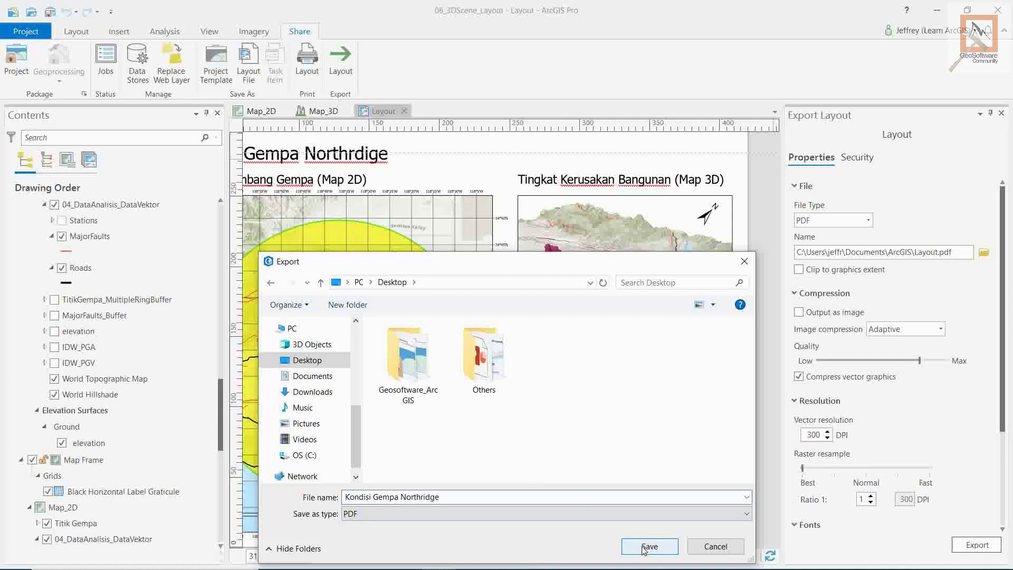
{"action": "left_click", "coordinate": [424, 398]}
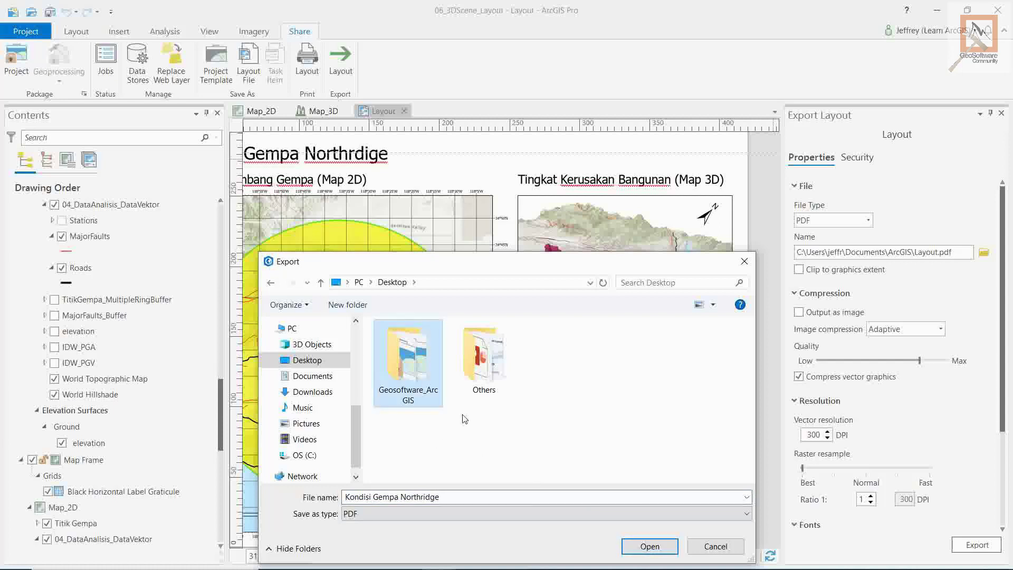
{"action": "double_click", "coordinate": [413, 373]}
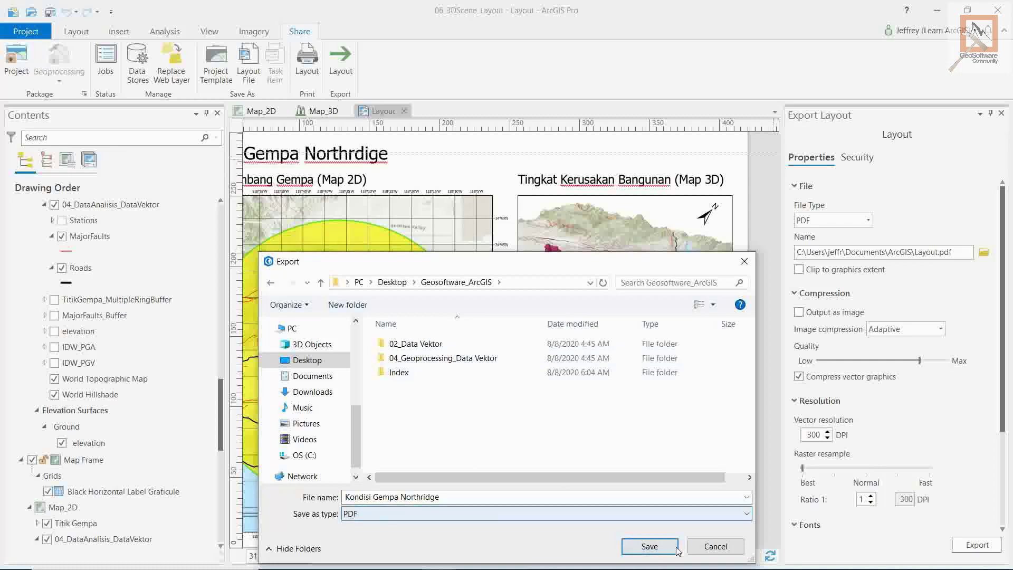
{"action": "left_click", "coordinate": [650, 547]}
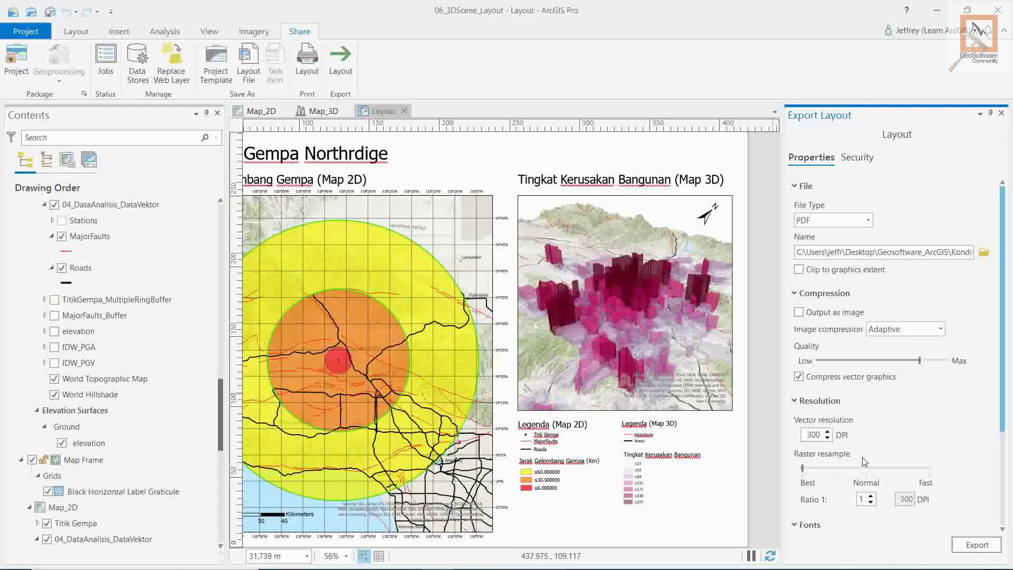
{"action": "scroll", "coordinate": [919, 447], "scroll_direction": "down", "scroll_amount": 5}
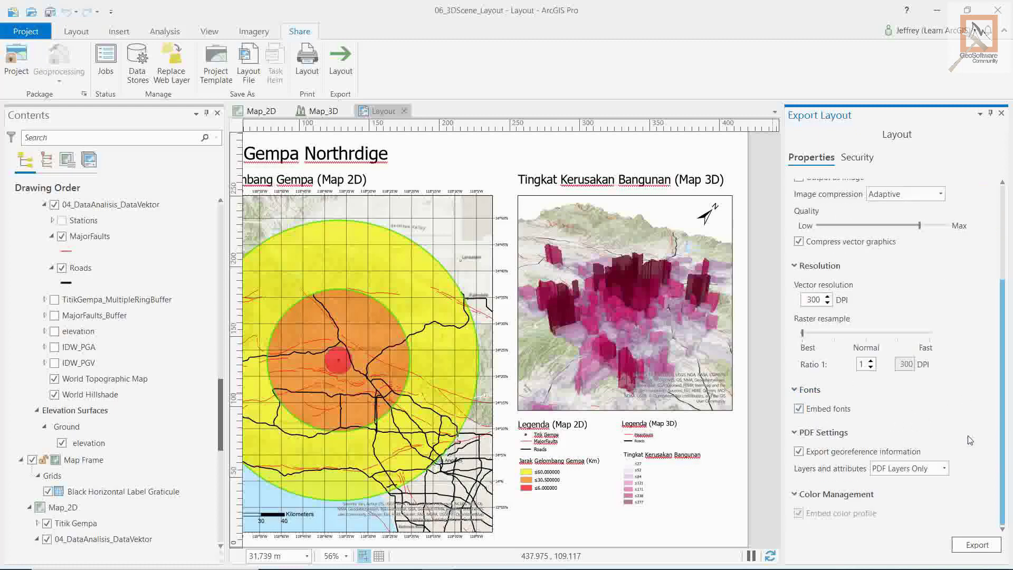
{"action": "left_click", "coordinate": [977, 544]}
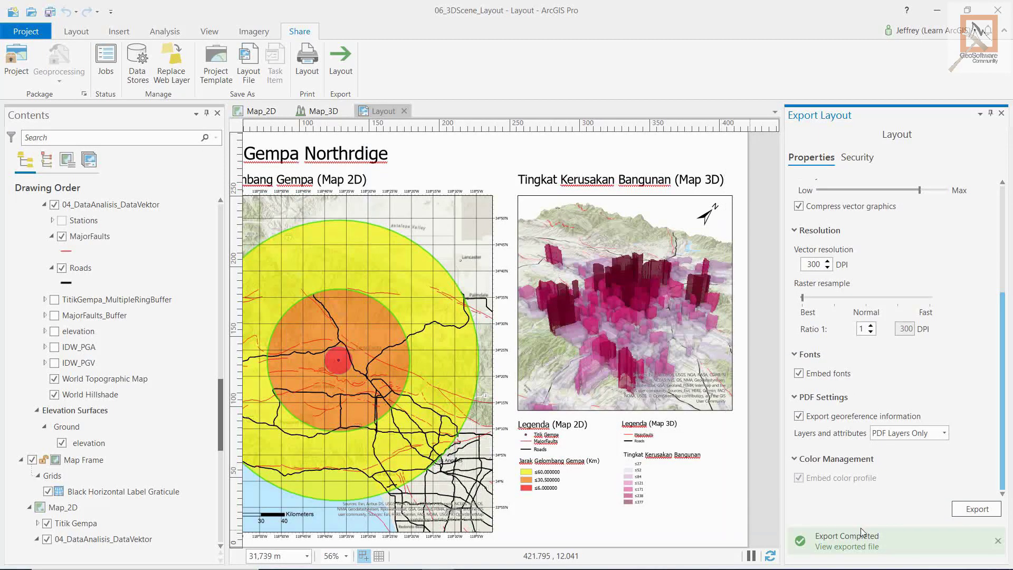
Open the exported Kondisi Gempa Northridge PDF from the Desktop's Geosoftware_ArcGIS folder, inspect it, and minimize its windows.
{"action": "left_click", "coordinate": [937, 10]}
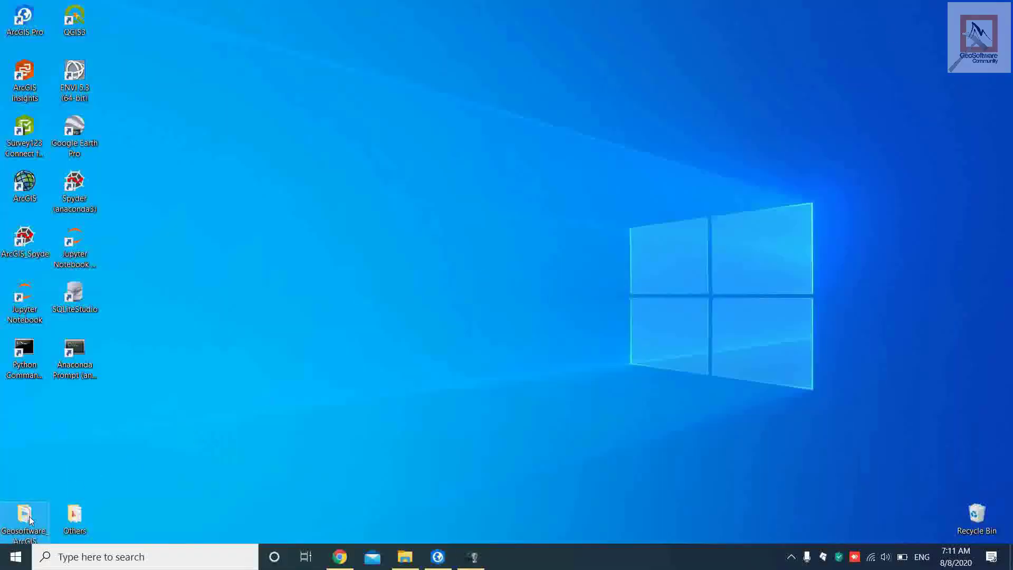
{"action": "double_click", "coordinate": [39, 514]}
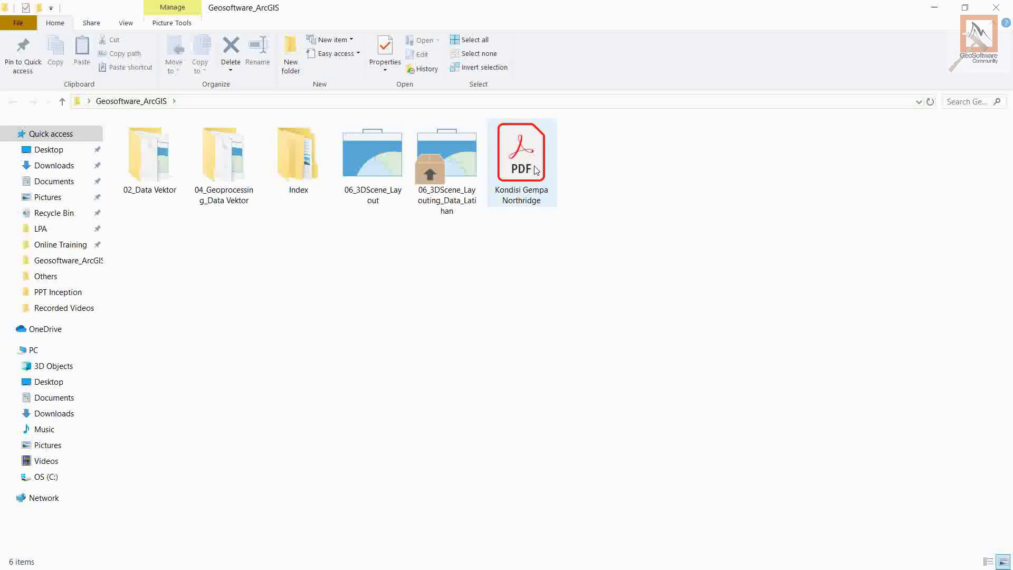
{"action": "double_click", "coordinate": [536, 168]}
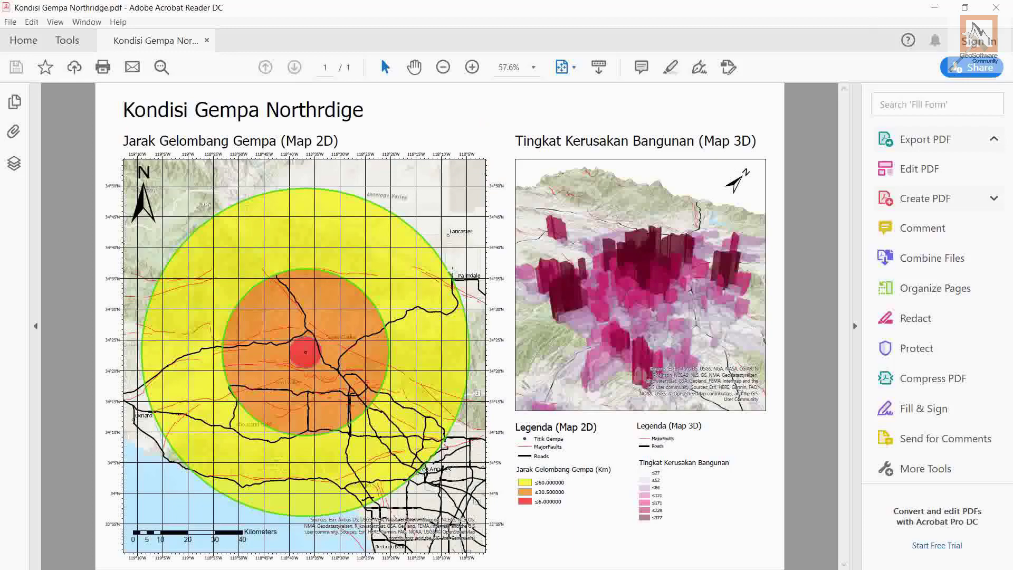
{"action": "left_click", "coordinate": [935, 9]}
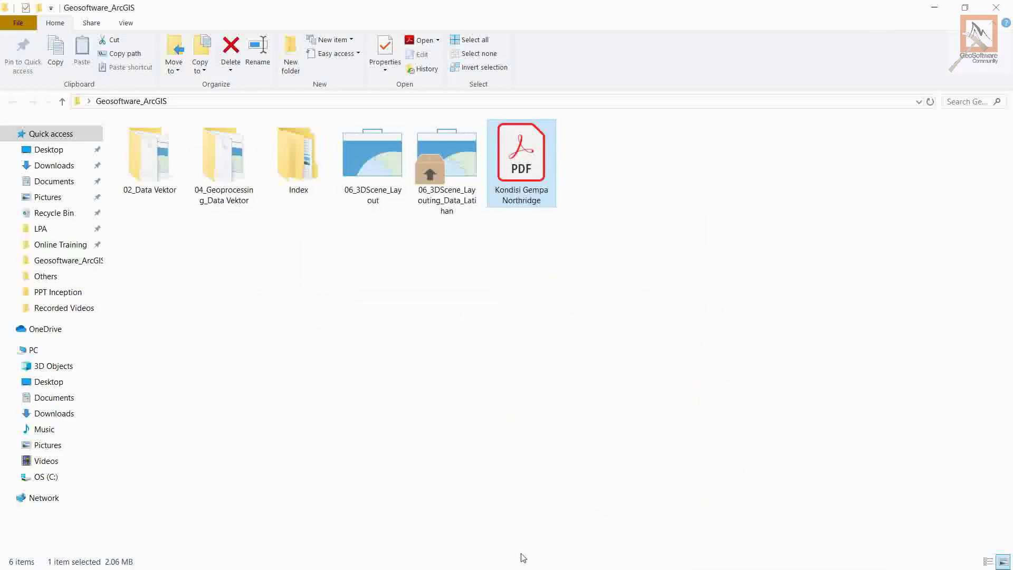
{"action": "left_click", "coordinate": [935, 8]}
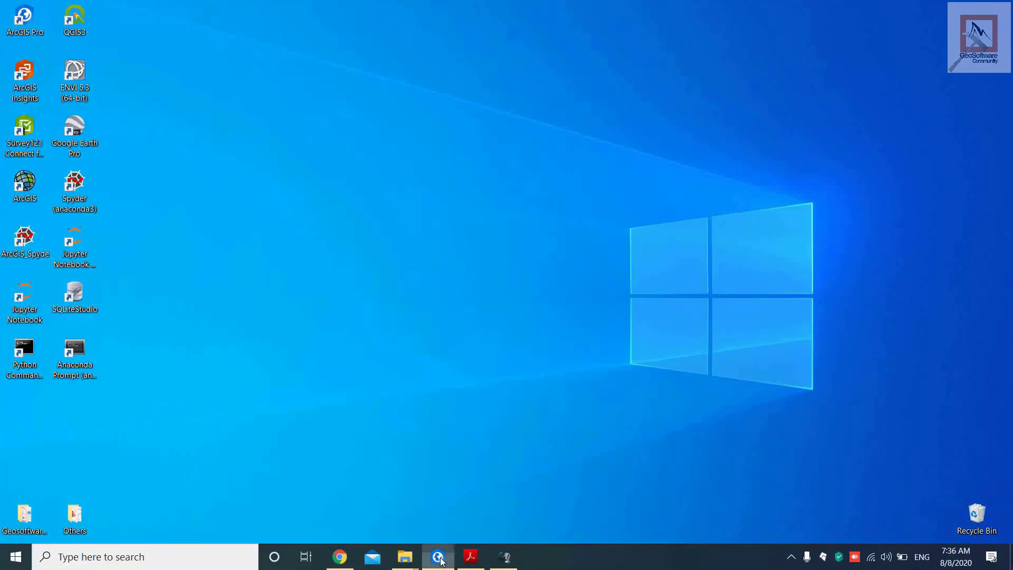
Switch back to ArcGIS Pro and save the project.
{"action": "left_click", "coordinate": [438, 559]}
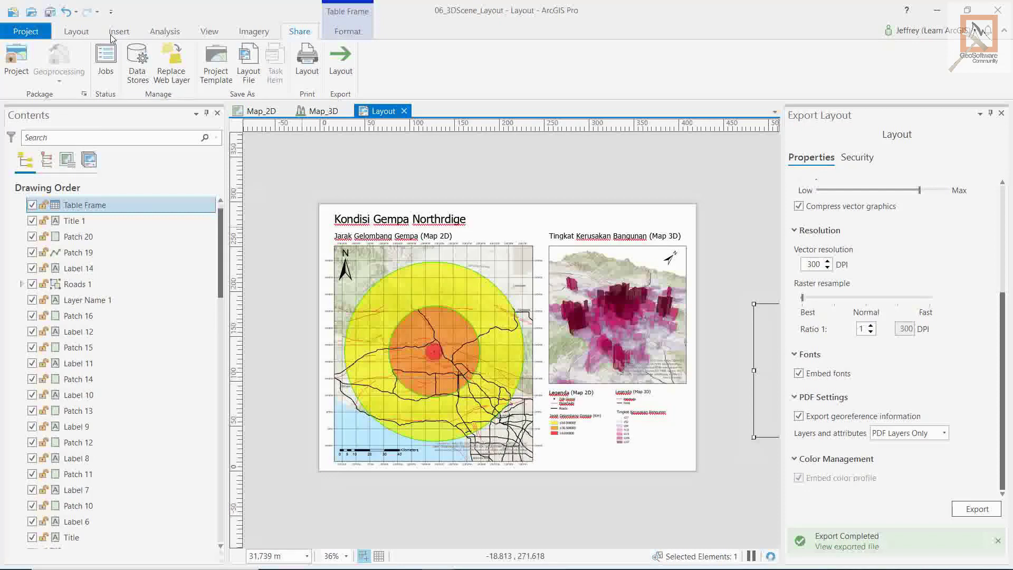
{"action": "left_click", "coordinate": [51, 17]}
{"action": "left_click", "coordinate": [50, 14]}
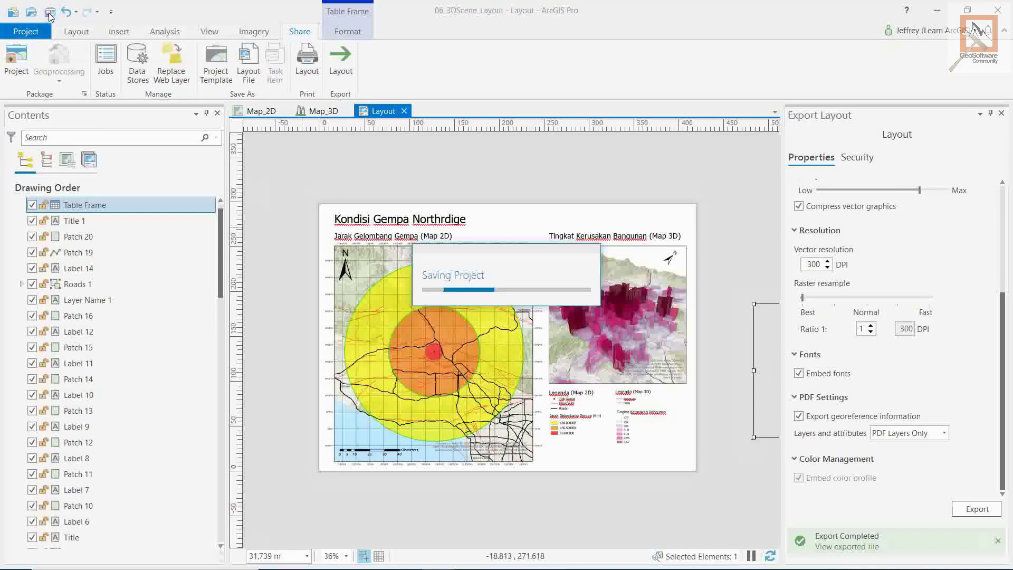